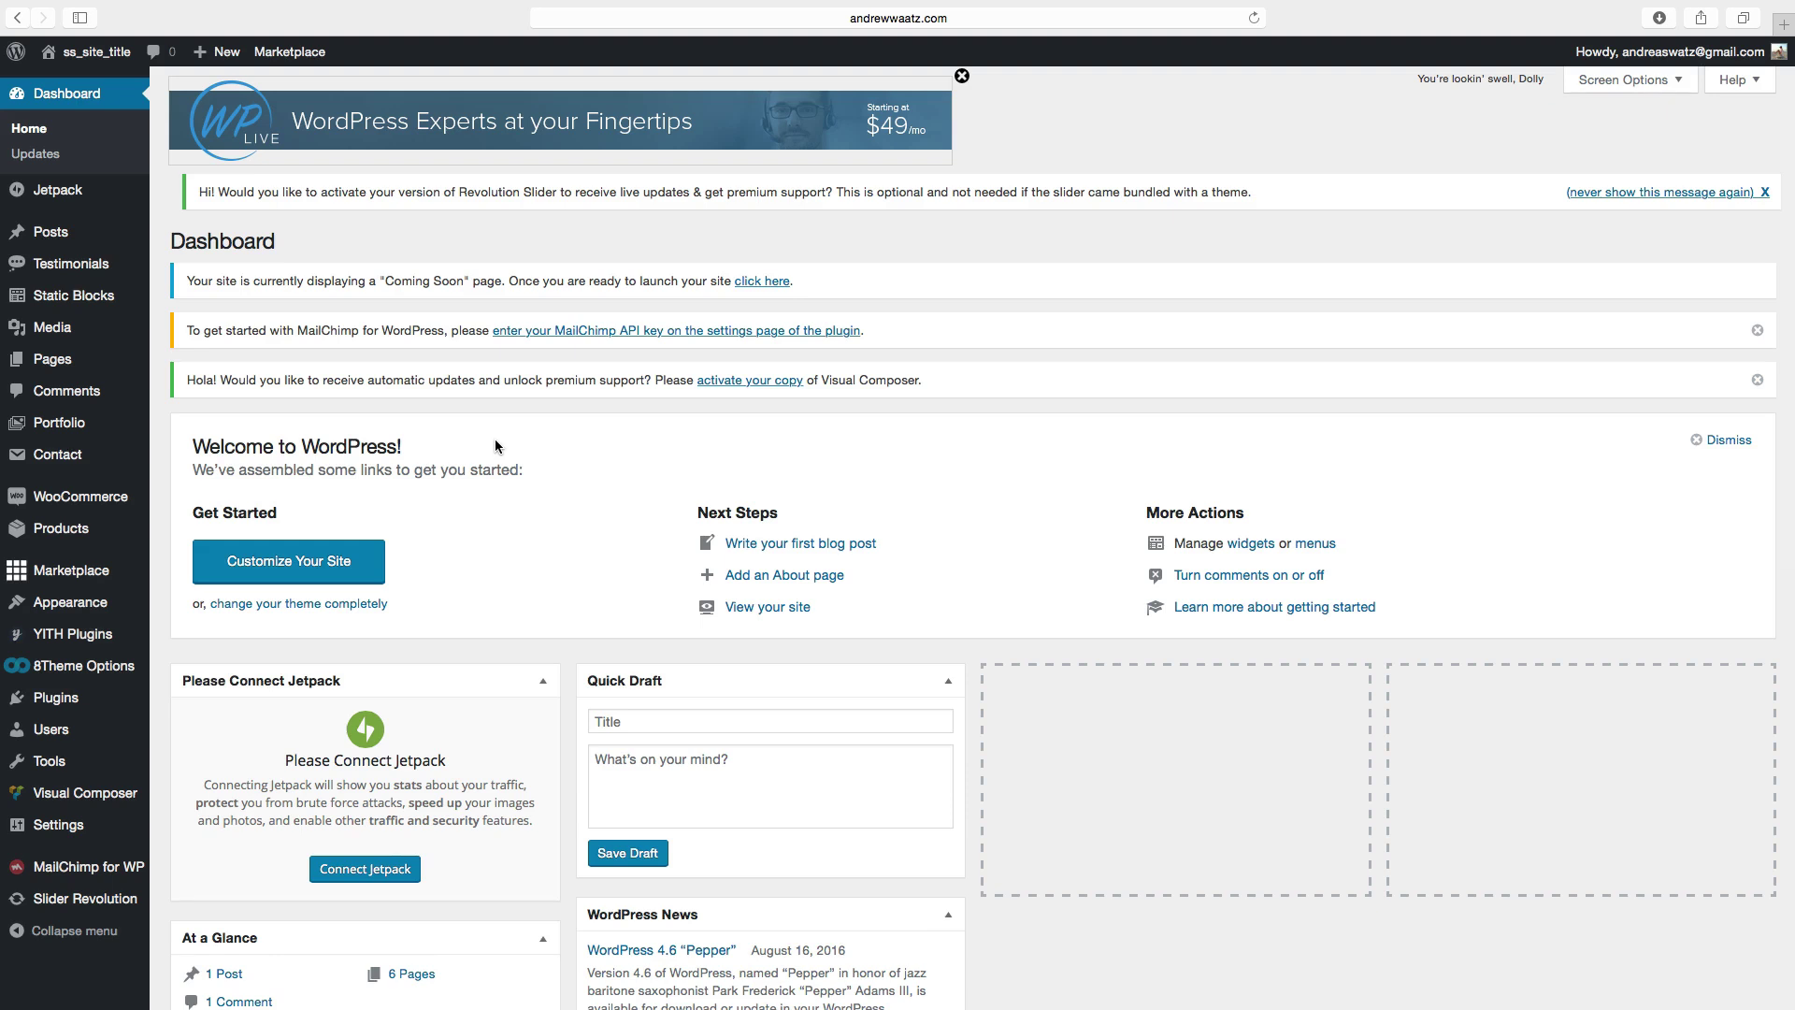
Step: View the site's front page and return to the admin dashboard
left_click(100, 56)
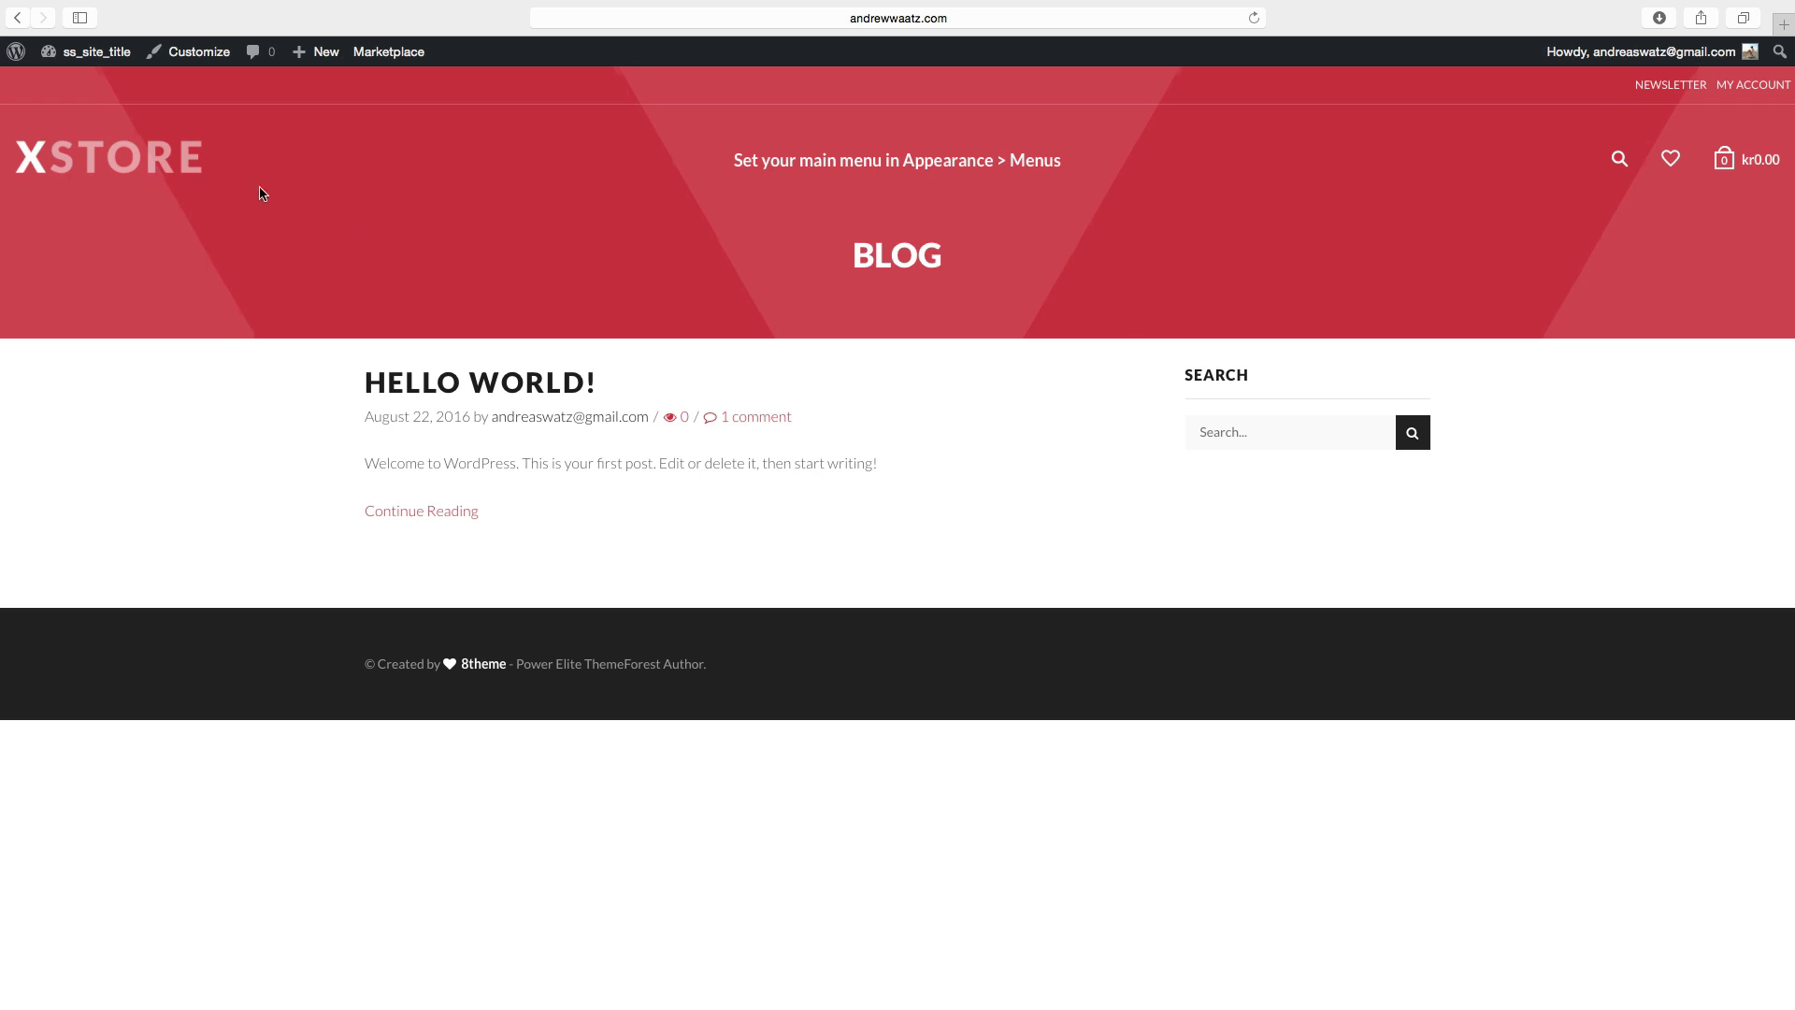
left_click(82, 54)
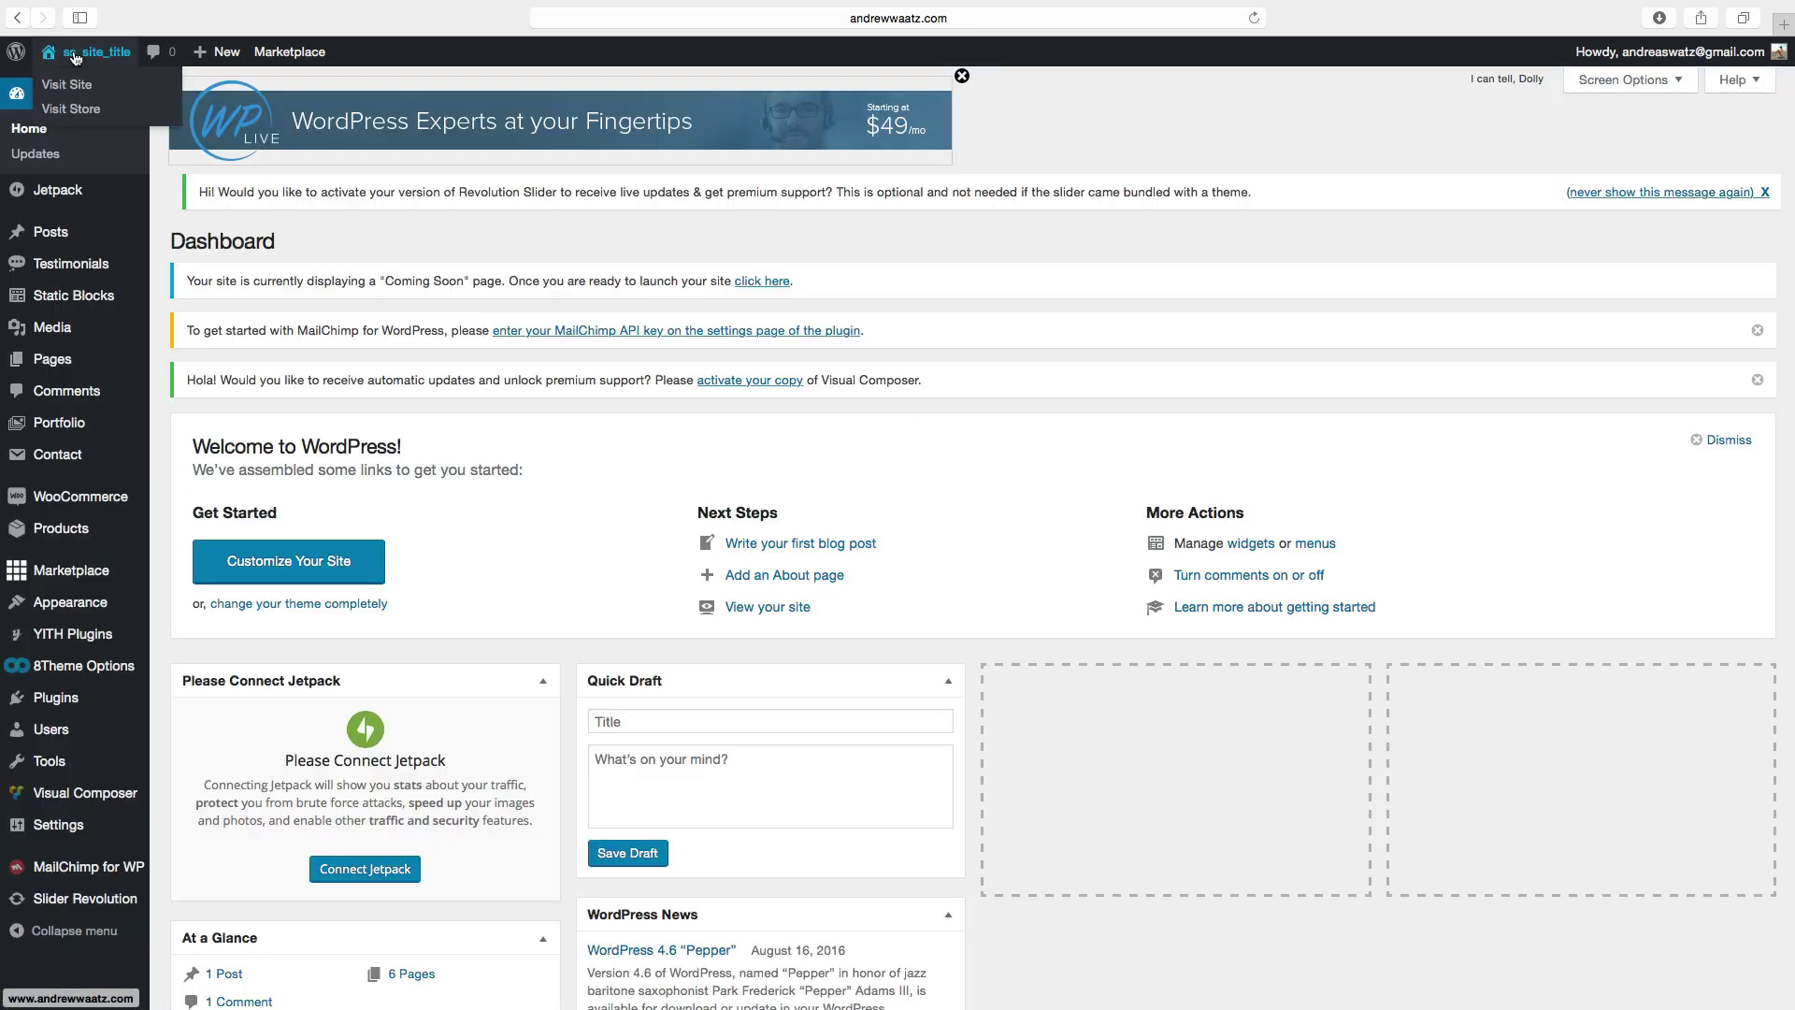
Step: Open the theme's Import / Export options, bring up the base dummy content import and cancel it at the confirmation
mouse_move(53, 666)
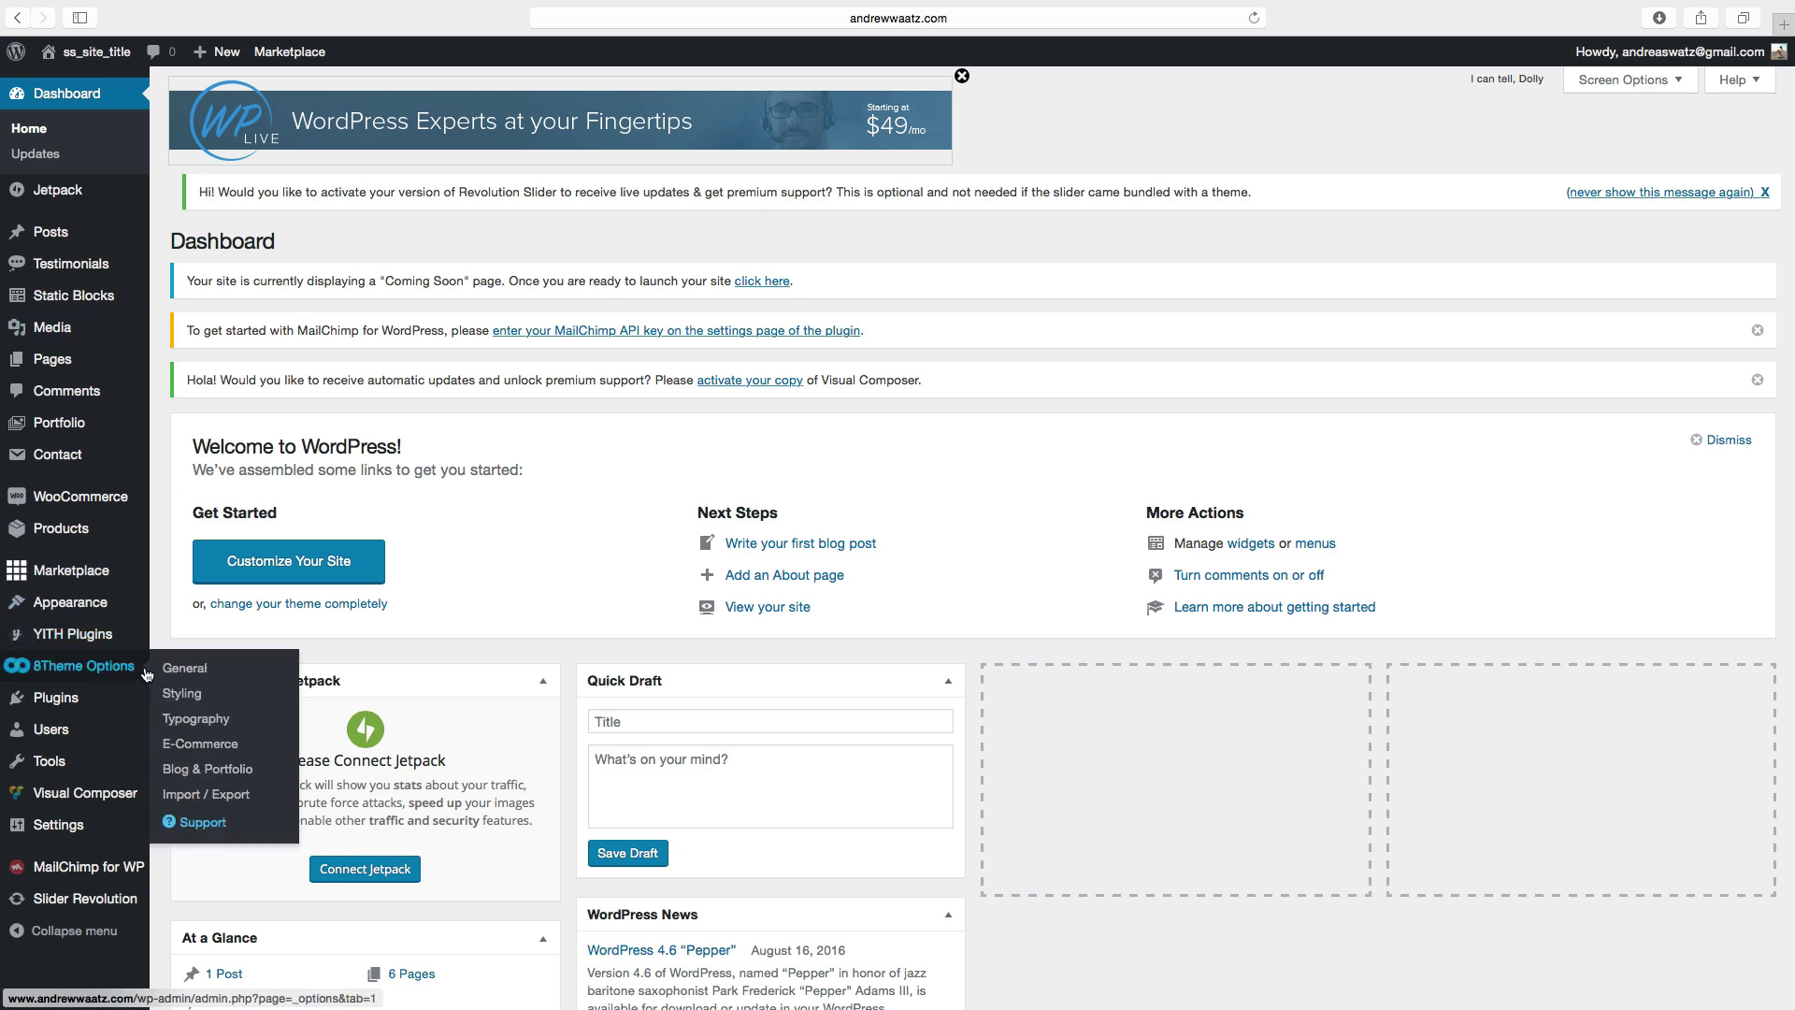
left_click(192, 801)
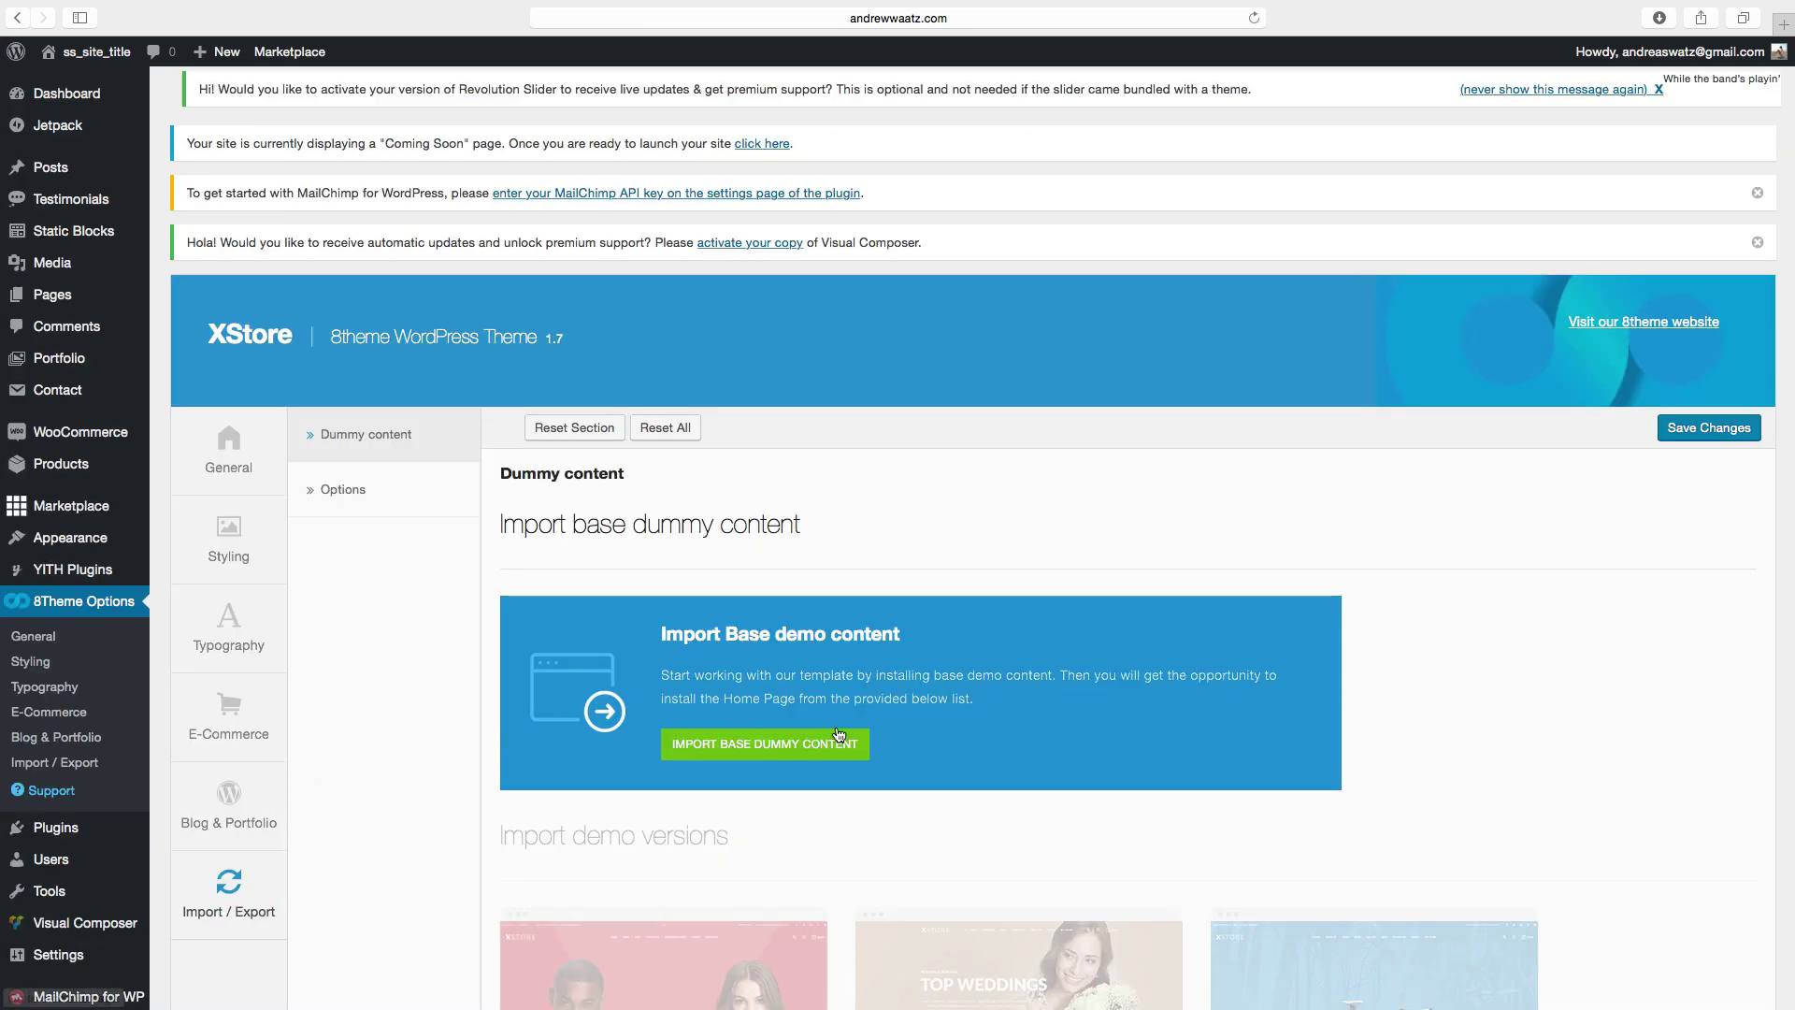
scroll(842, 673, "down", 5)
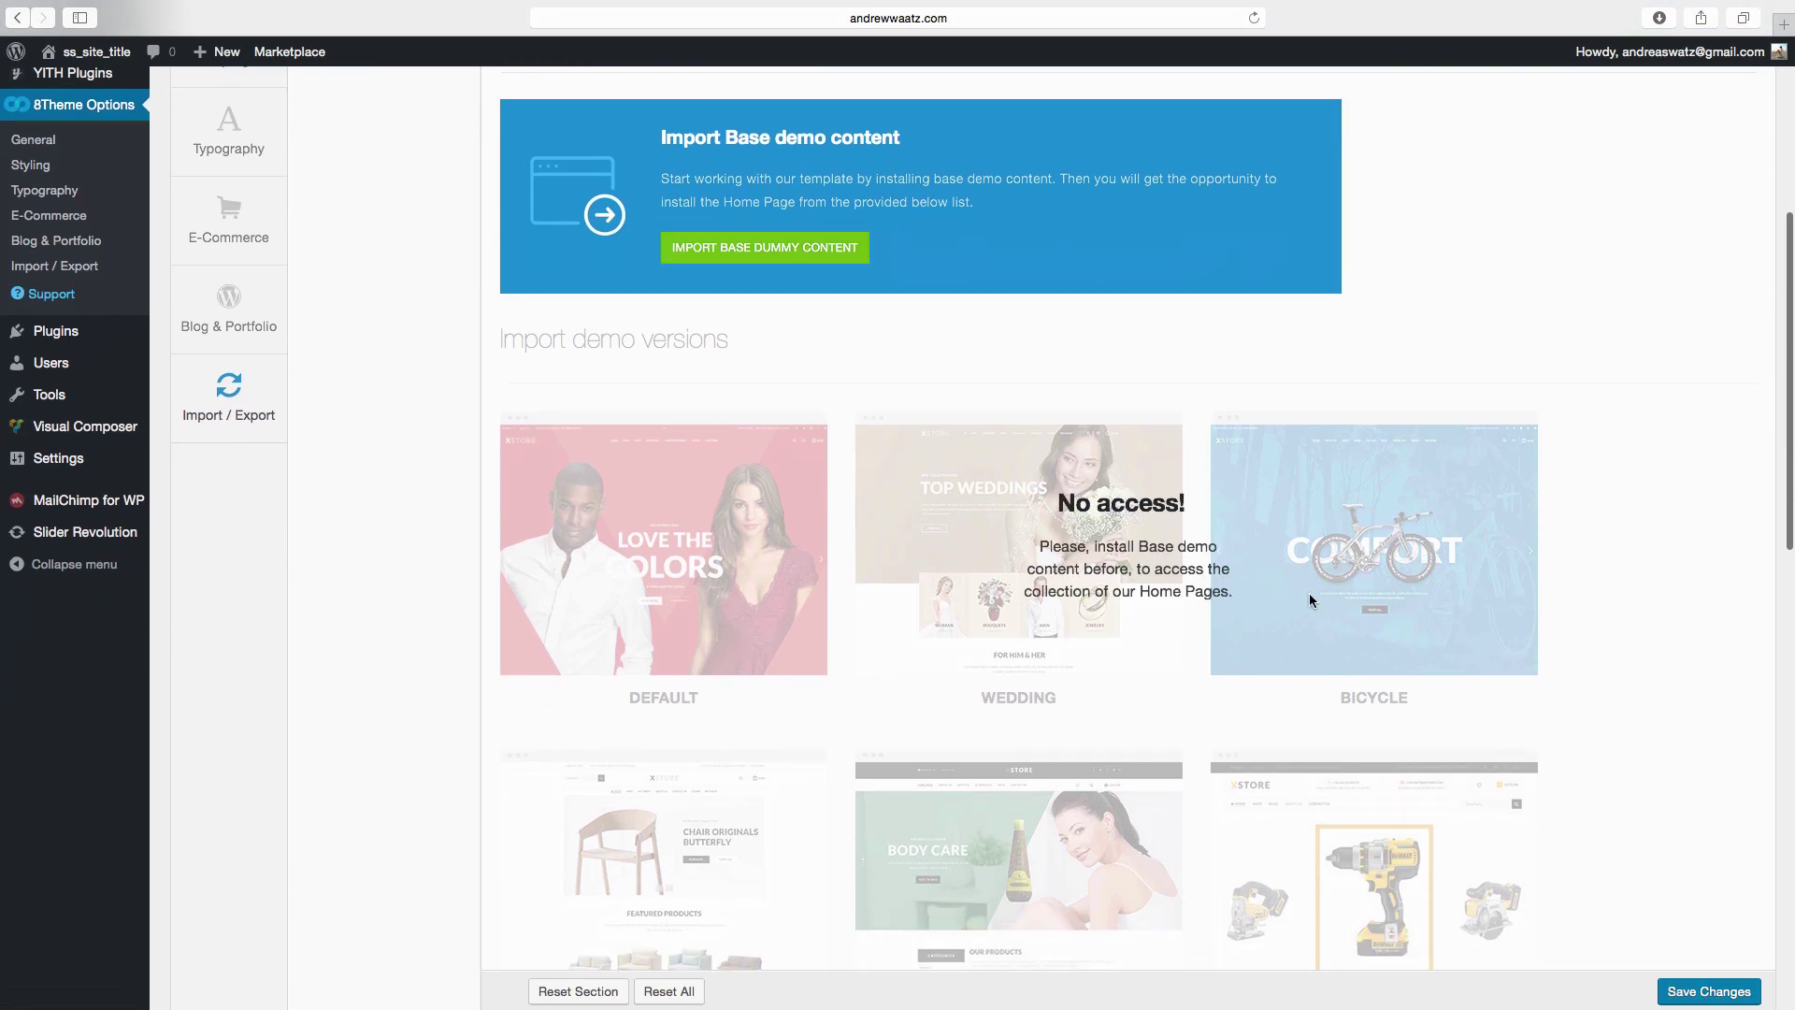
scroll(1309, 599, "down", 3)
scroll(1305, 597, "up", 8)
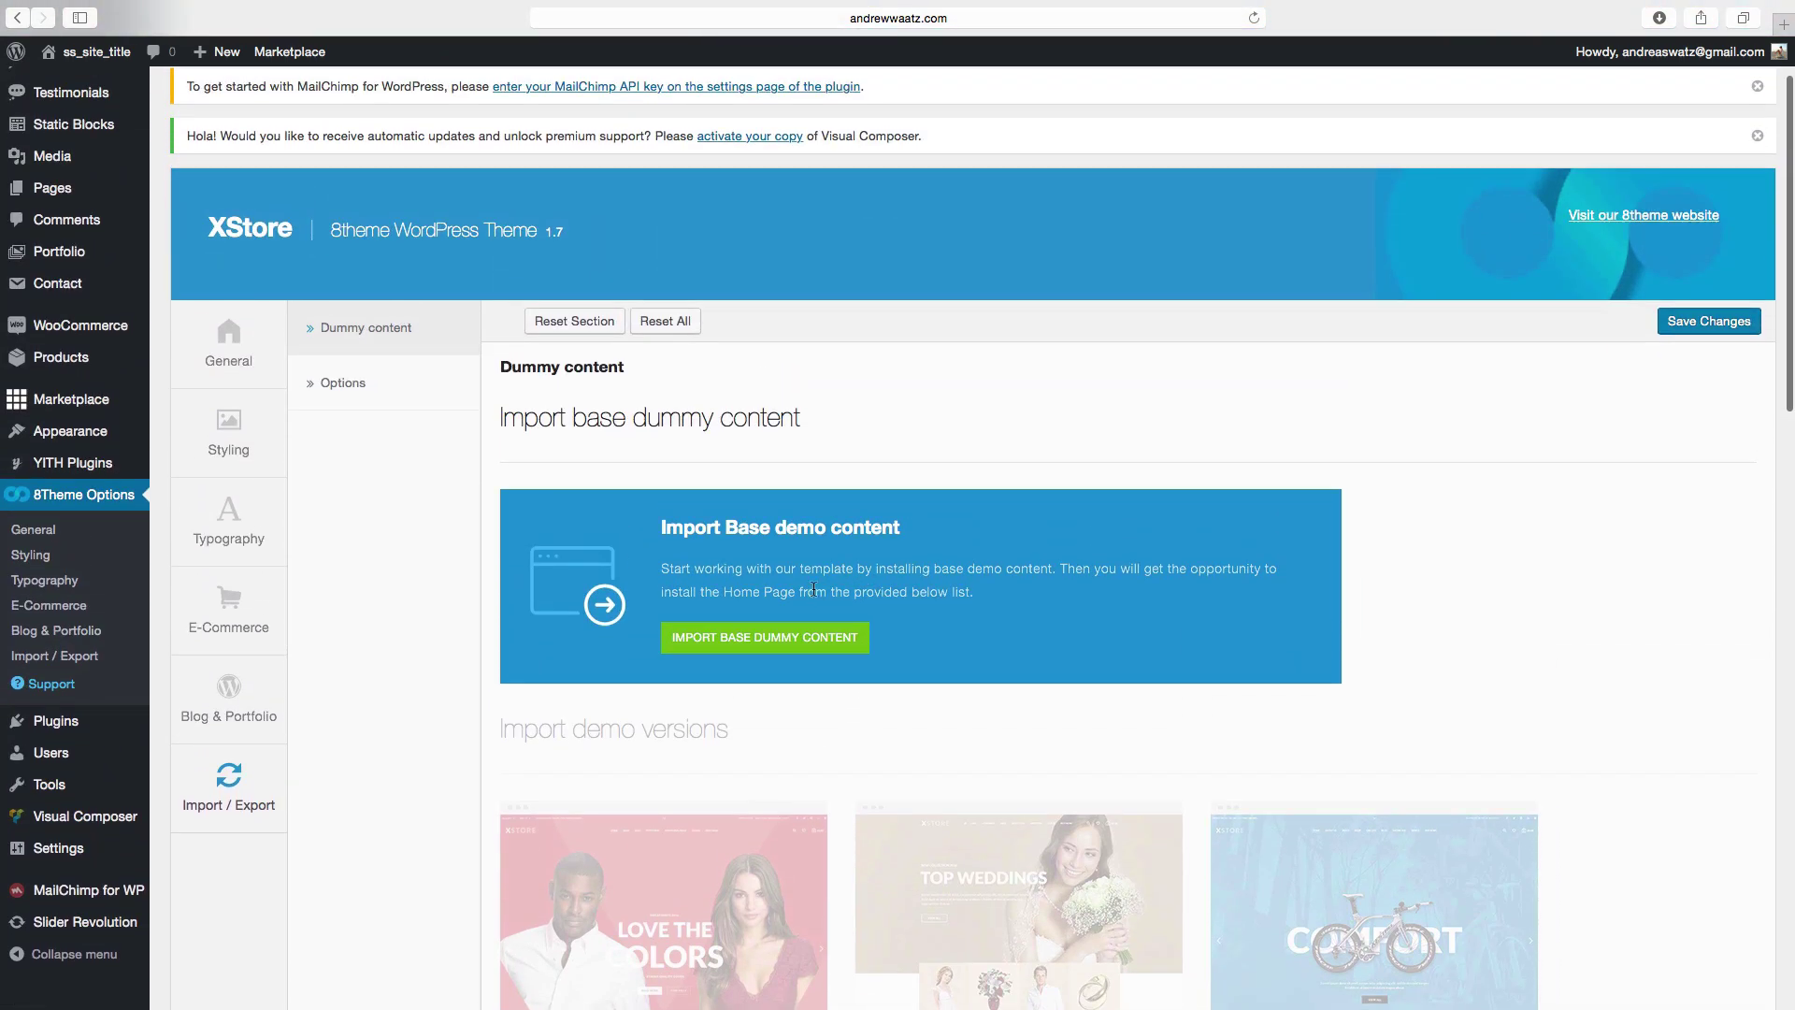
left_click(756, 643)
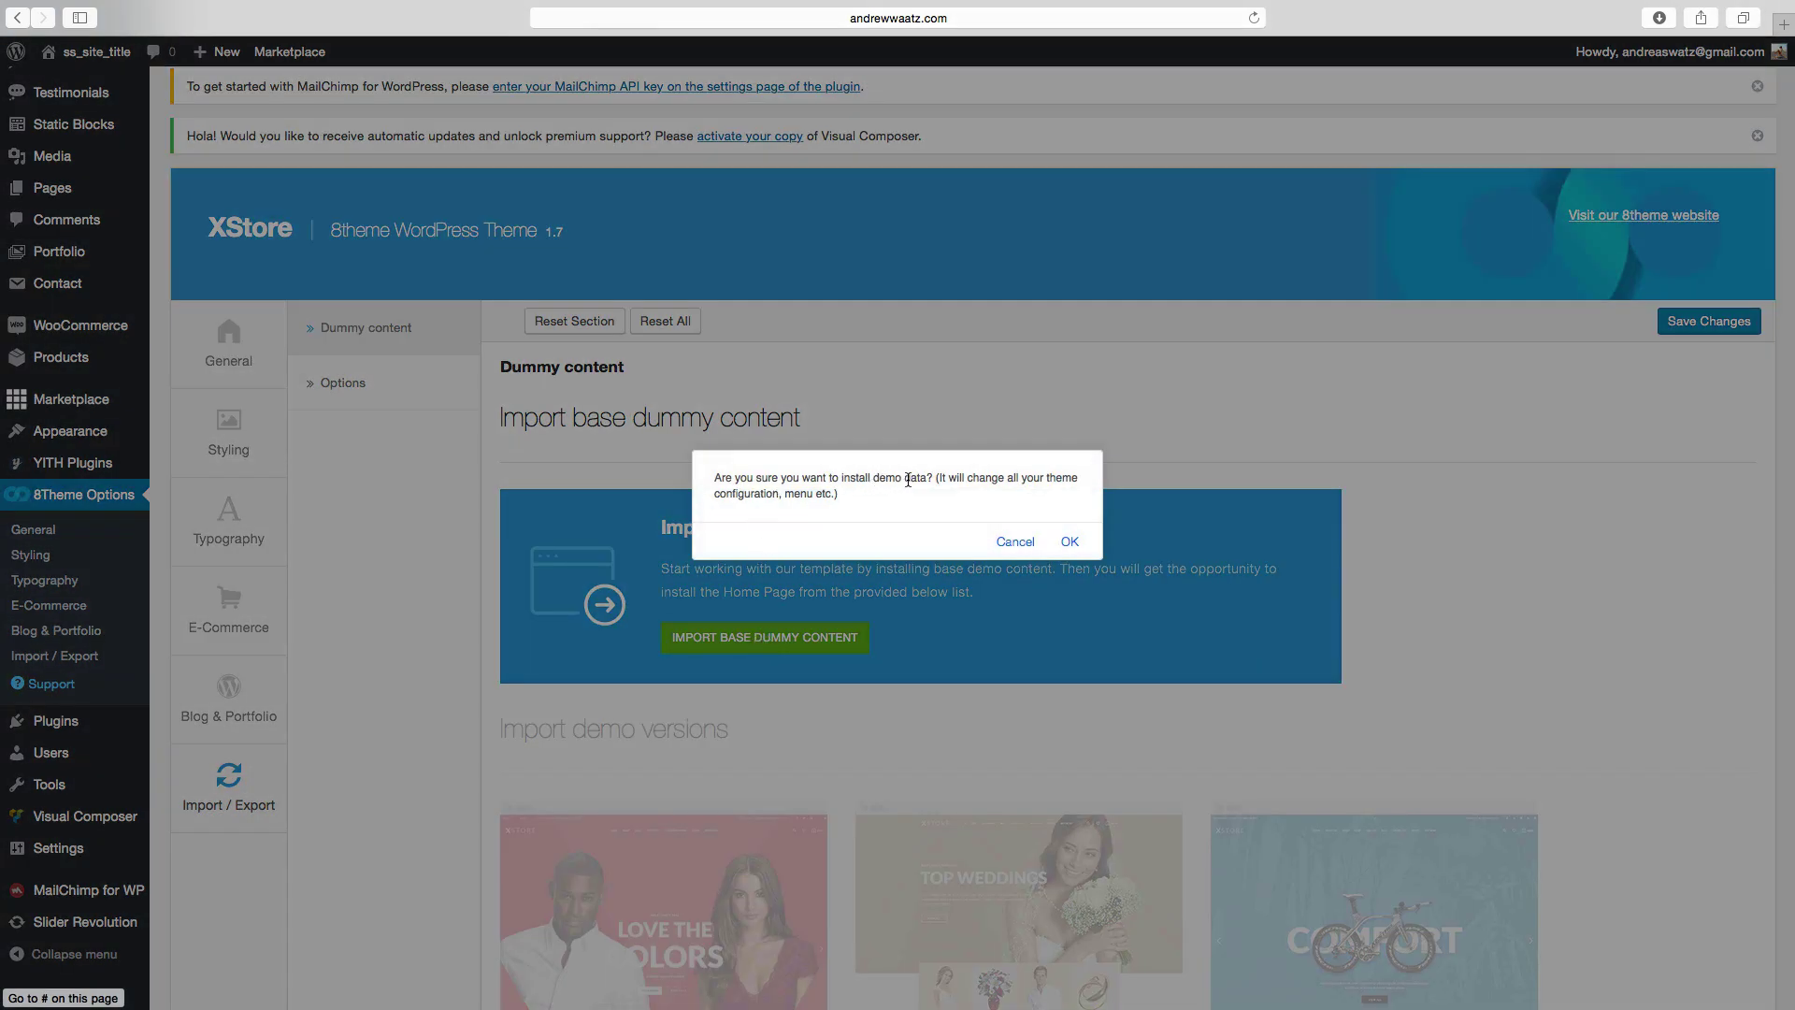
left_click(1016, 542)
Step: Examine the demo versions and additional pages offered for import in the theme options
scroll(966, 579, "down", 5)
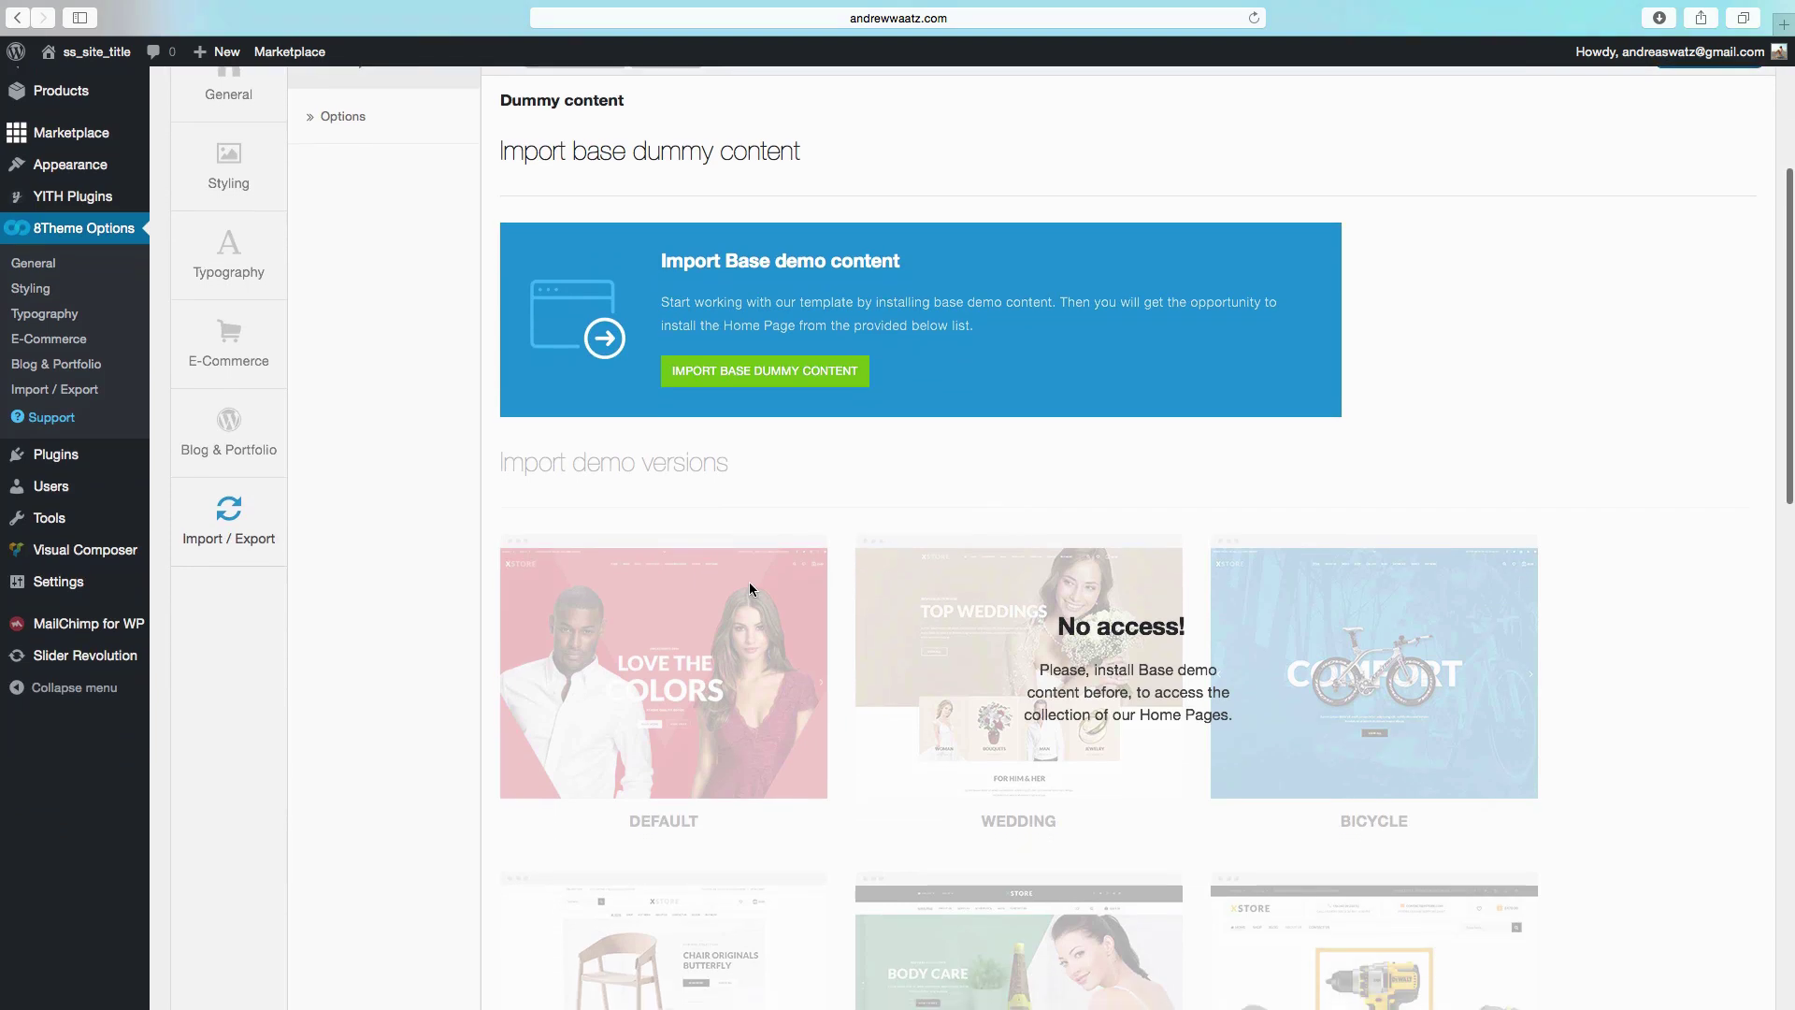
scroll(727, 591, "down", 1)
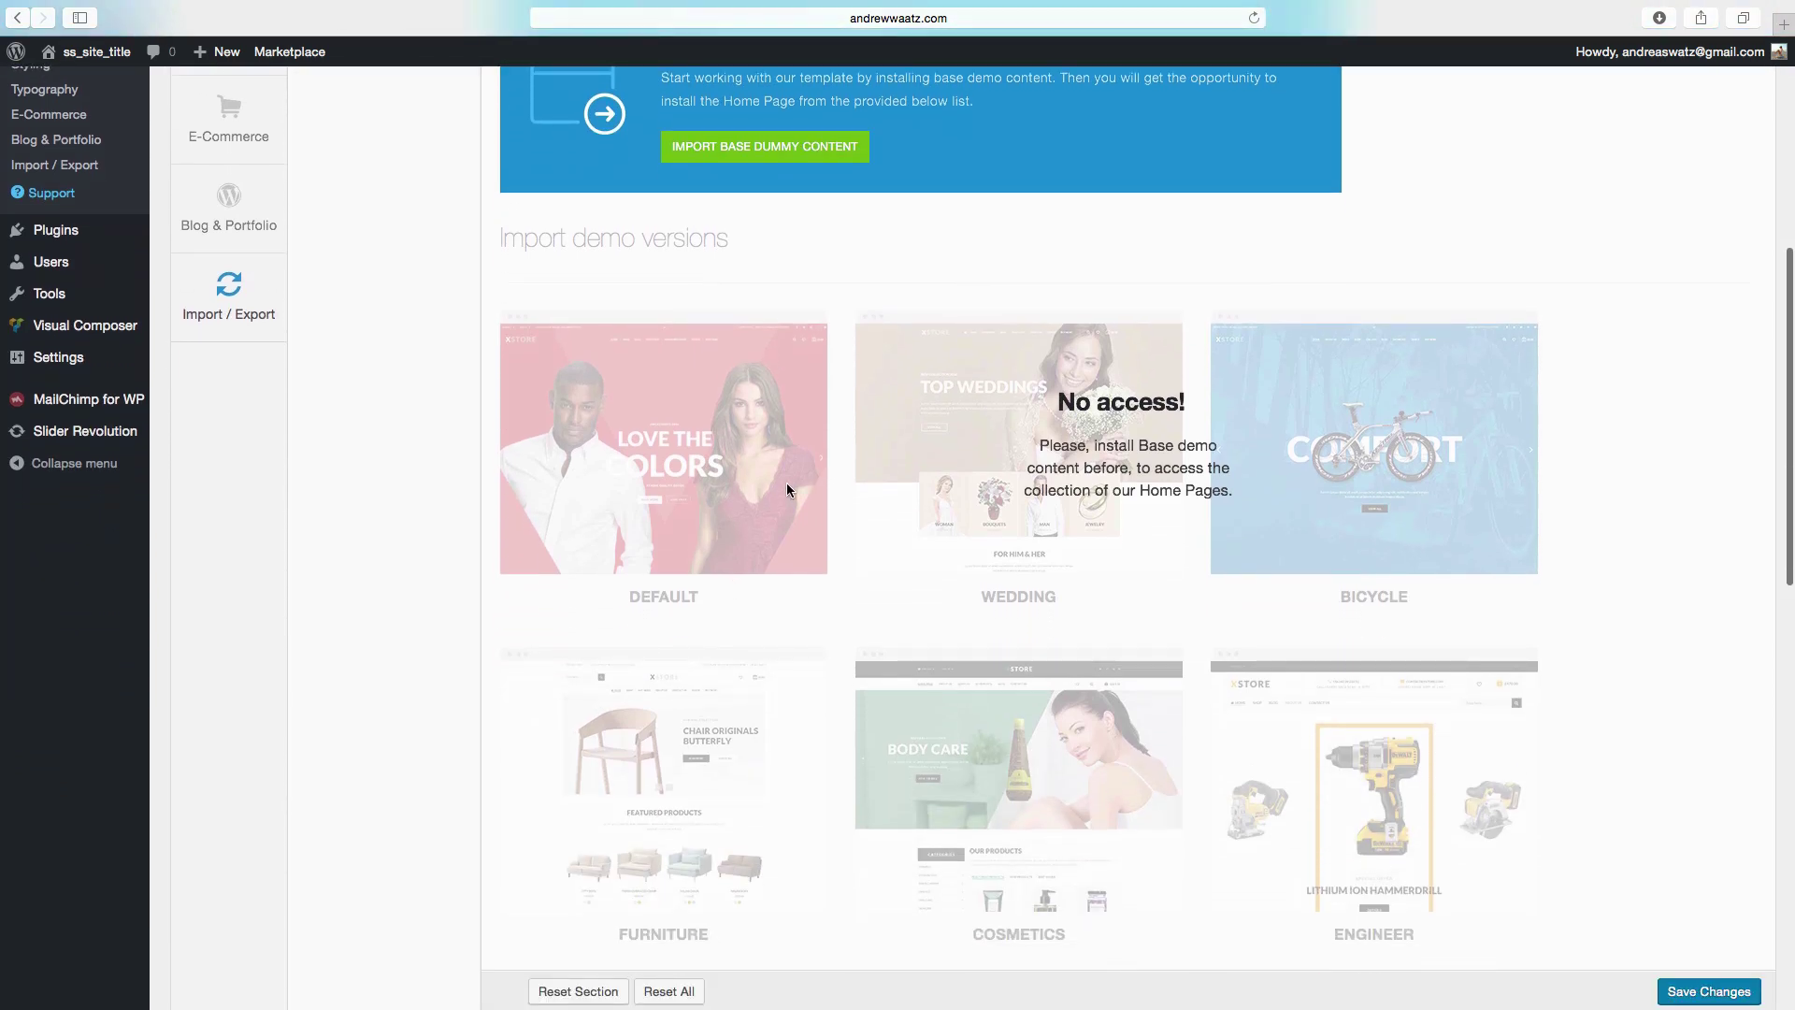
scroll(1160, 603, "down", 10)
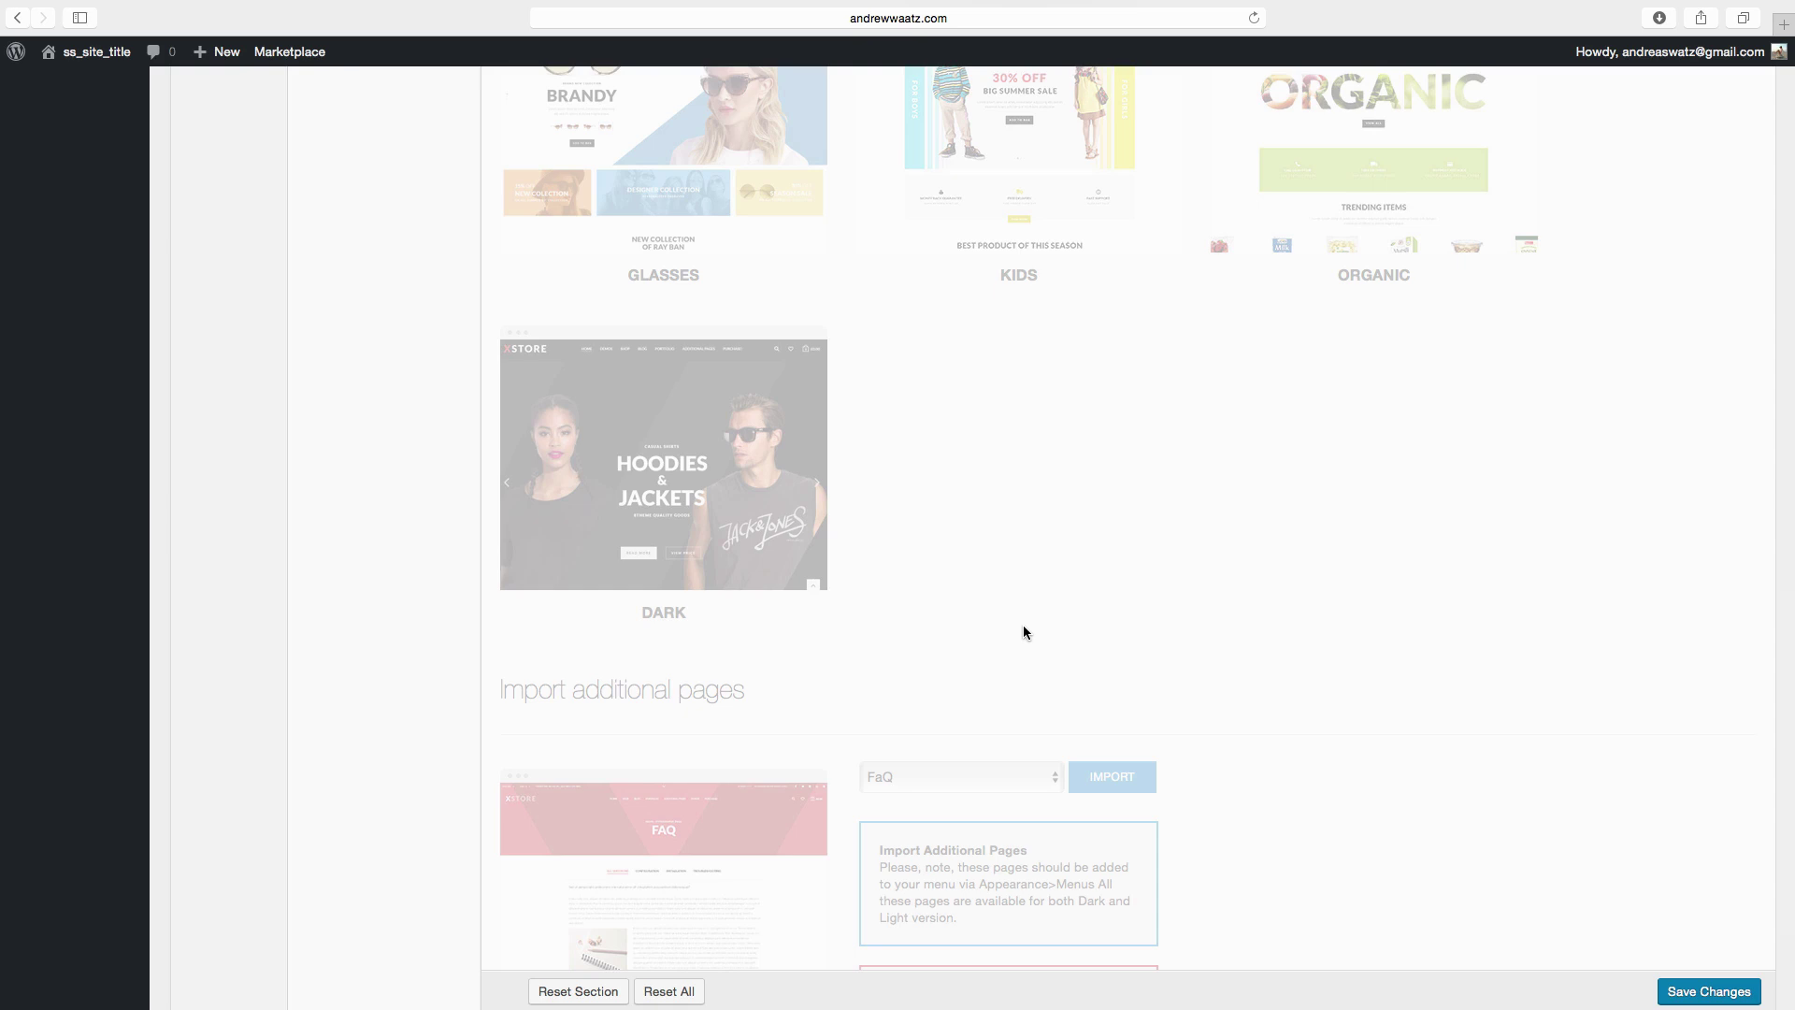
scroll(989, 617, "up", 6)
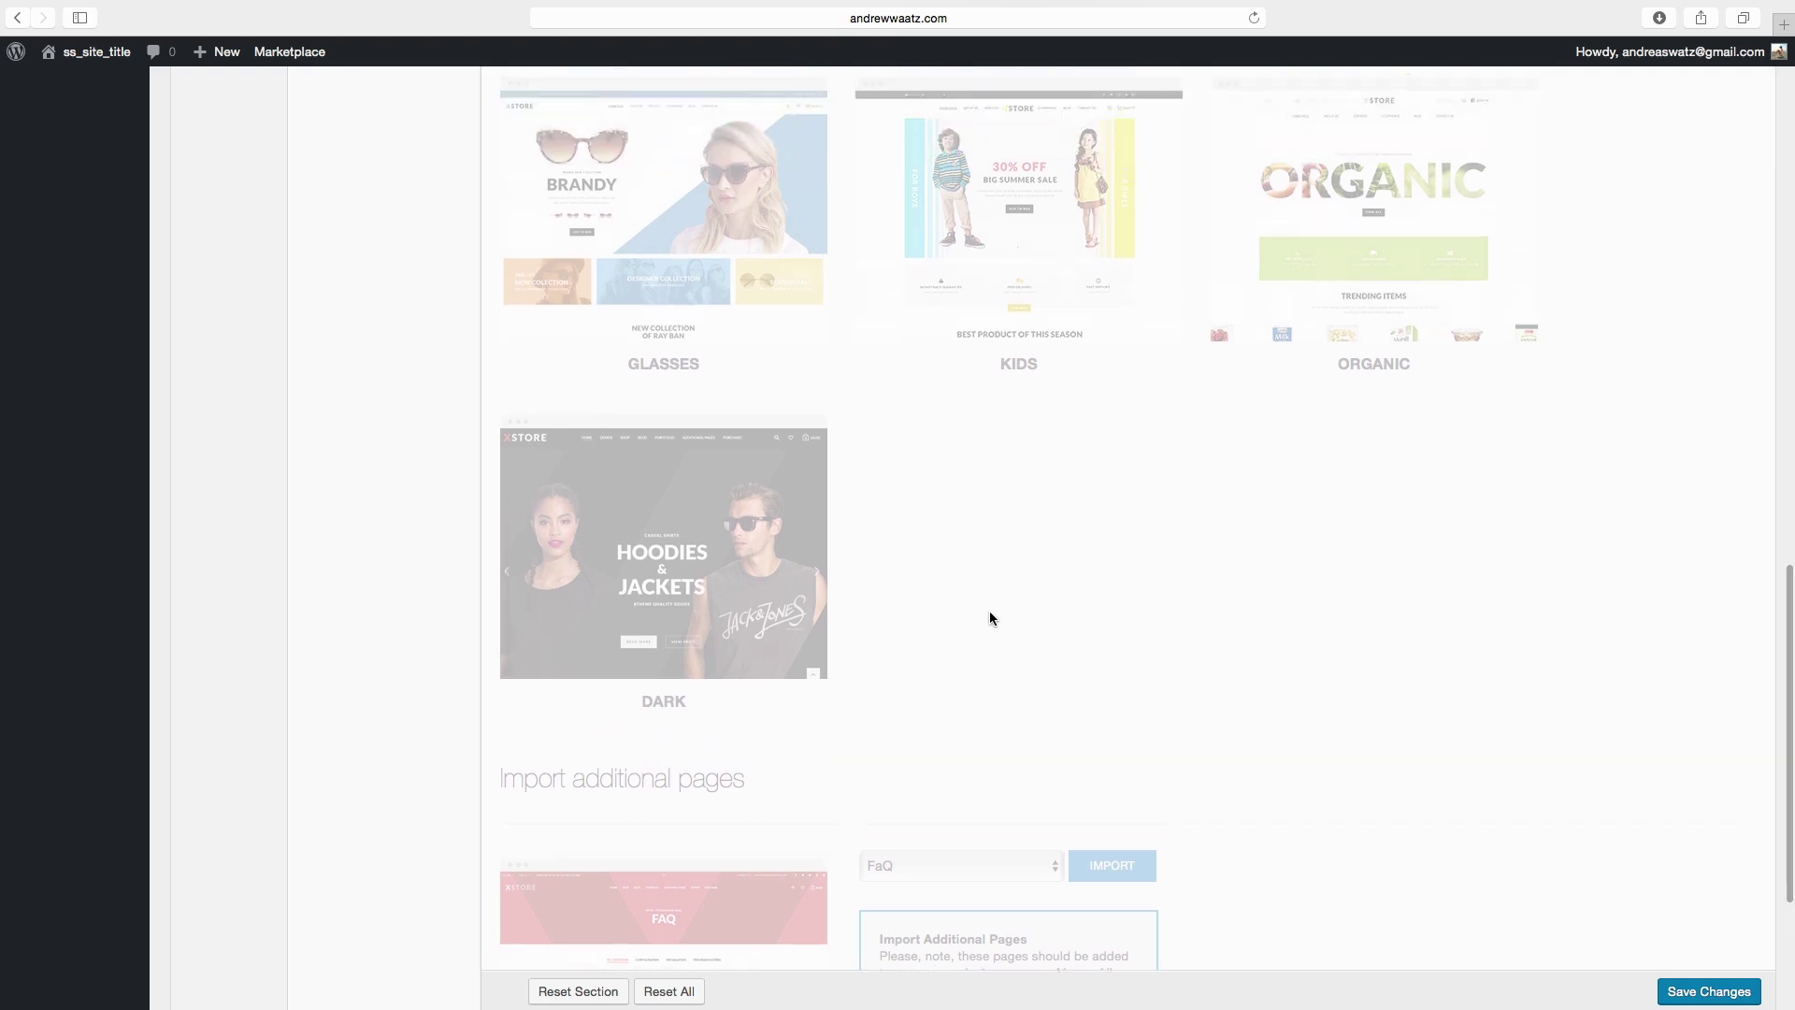
scroll(989, 613, "up", 6)
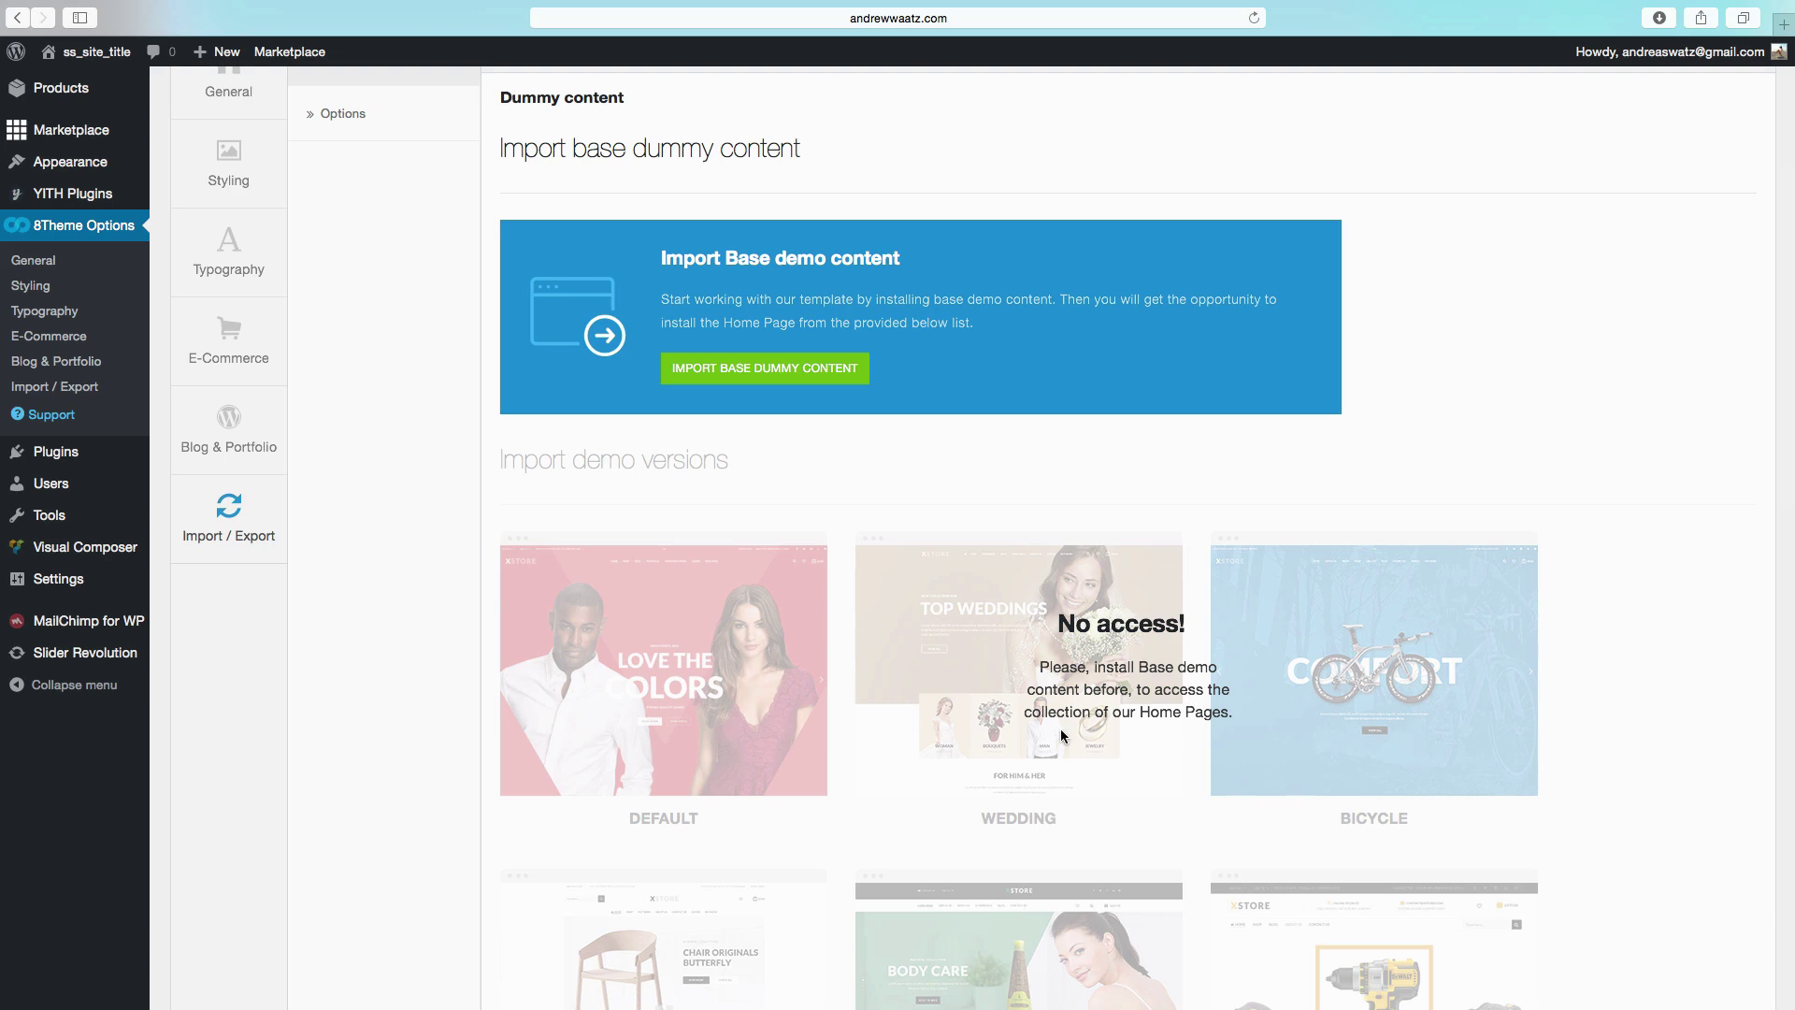
scroll(997, 751, "down", 4)
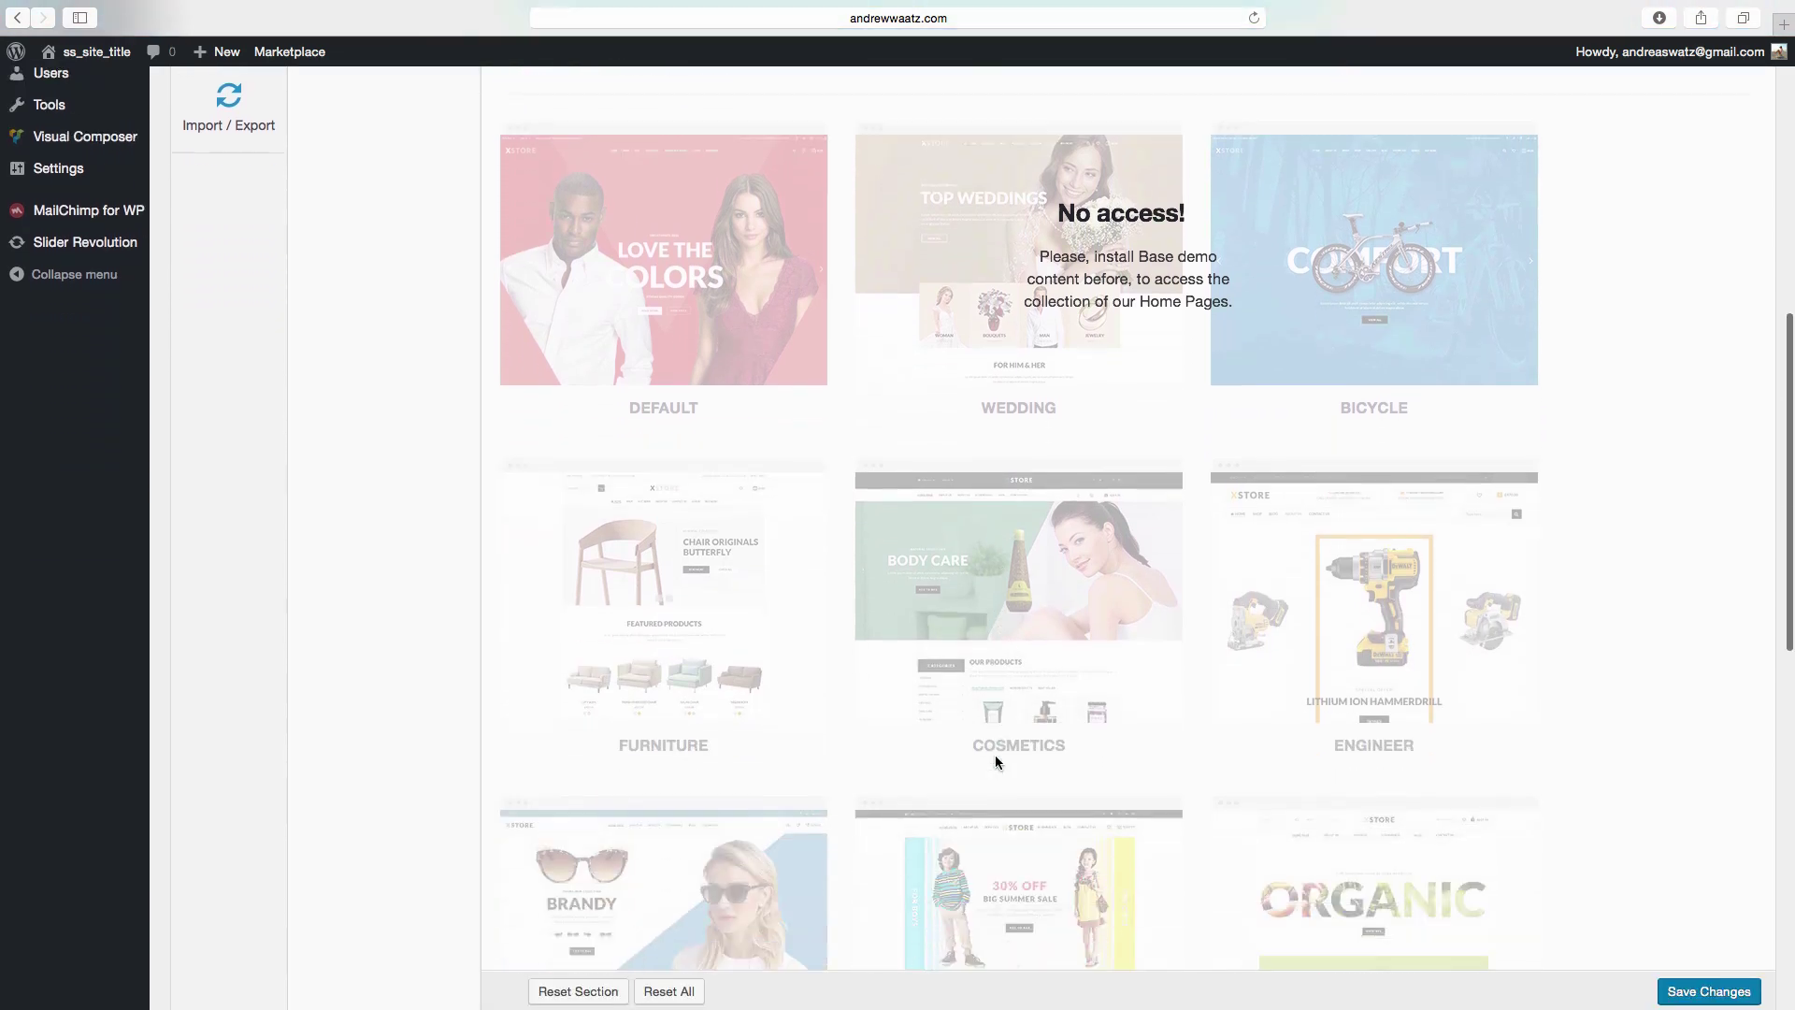
scroll(994, 757, "down", 4)
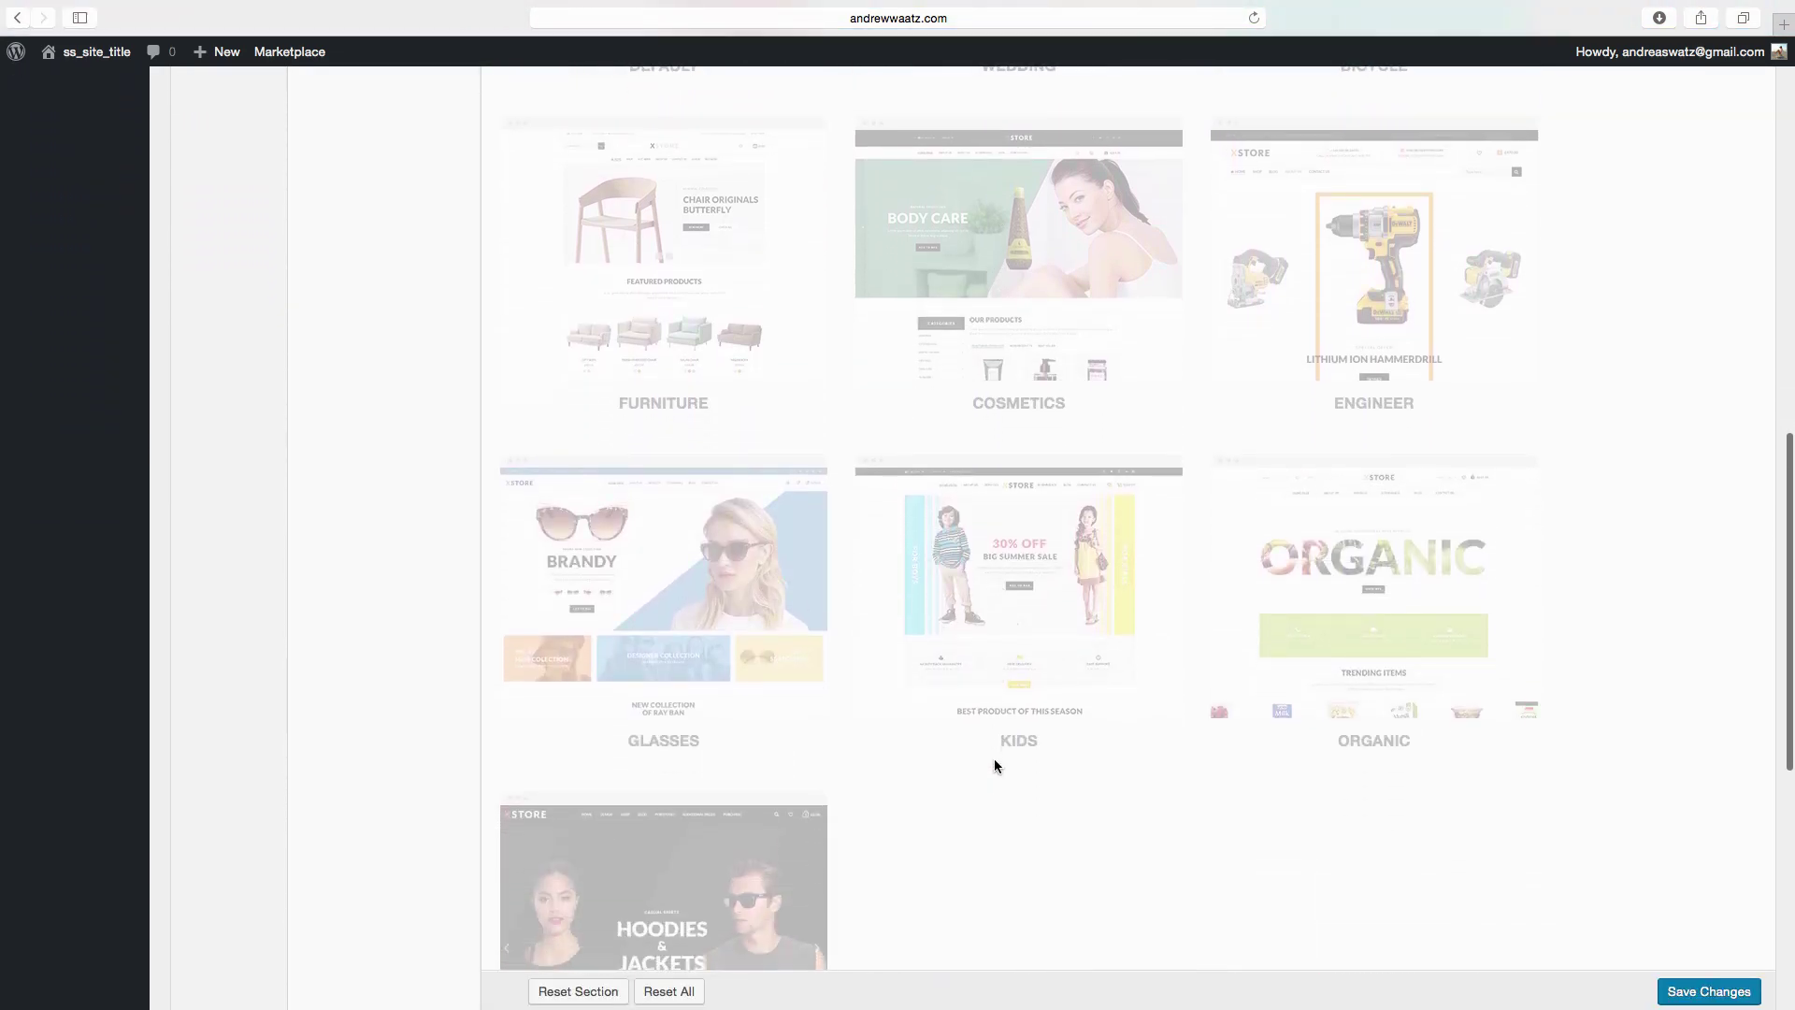
scroll(994, 759, "down", 2)
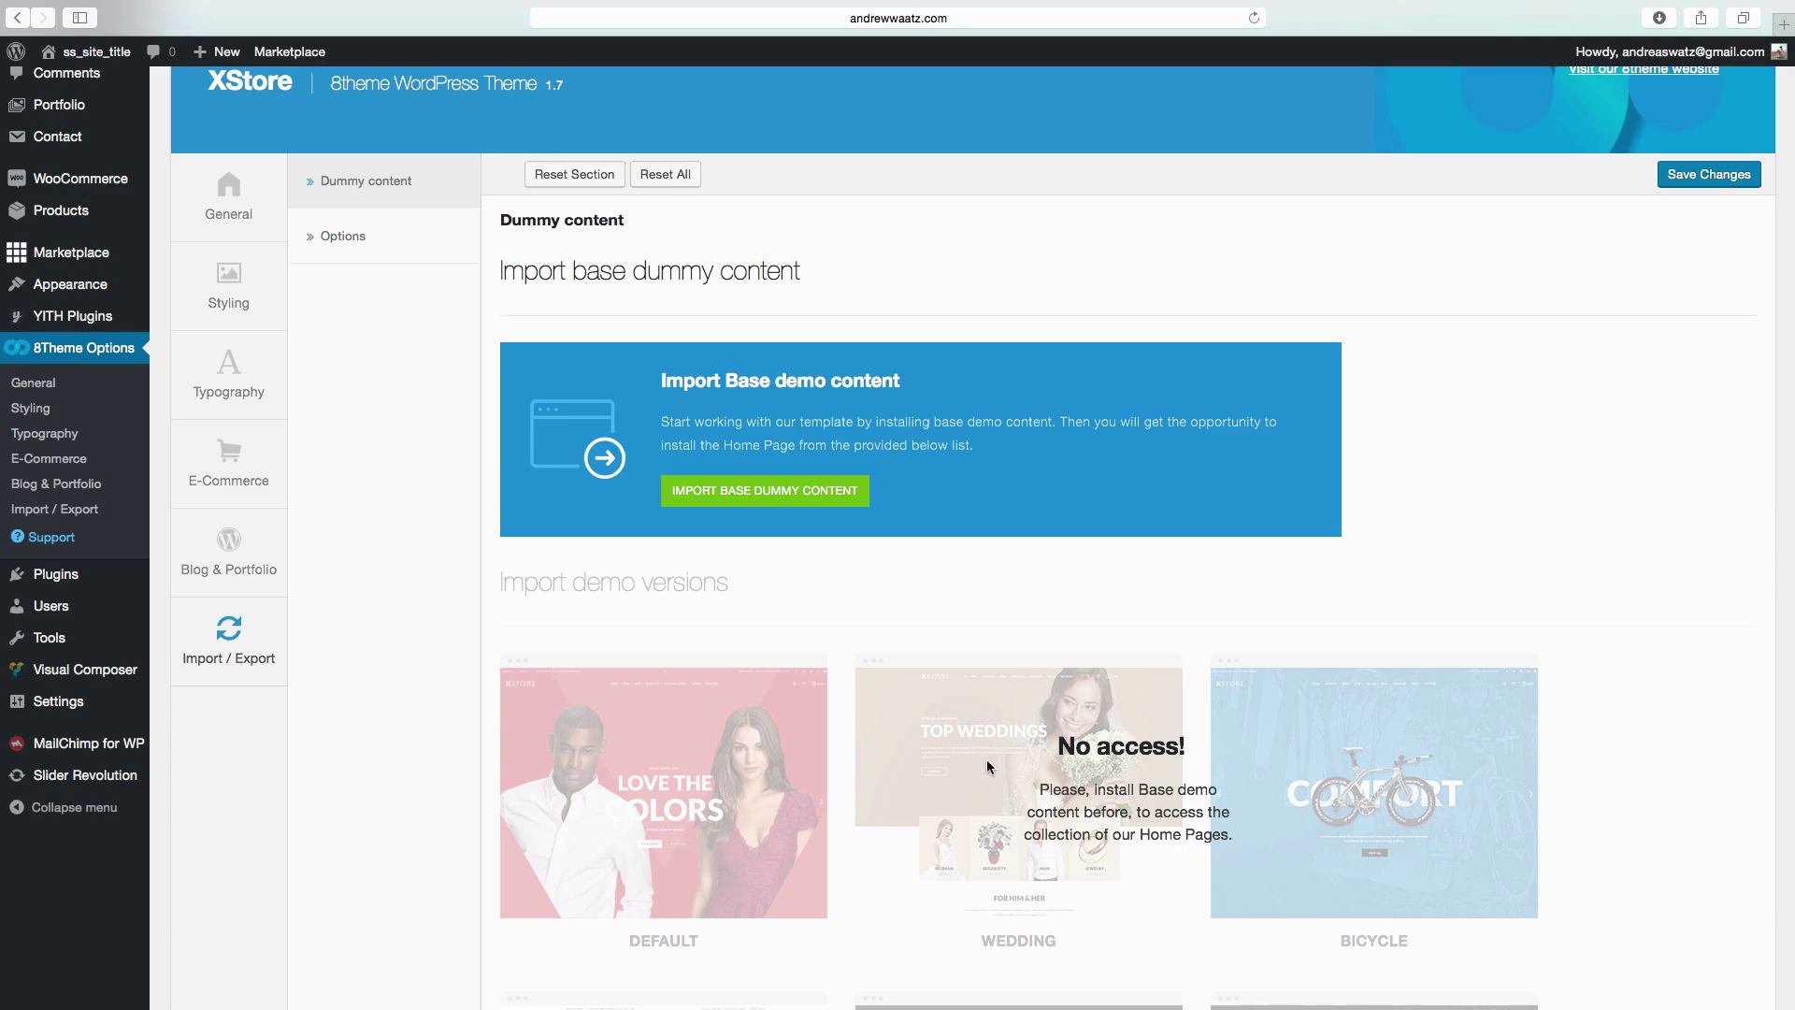
scroll(985, 759, "down", 4)
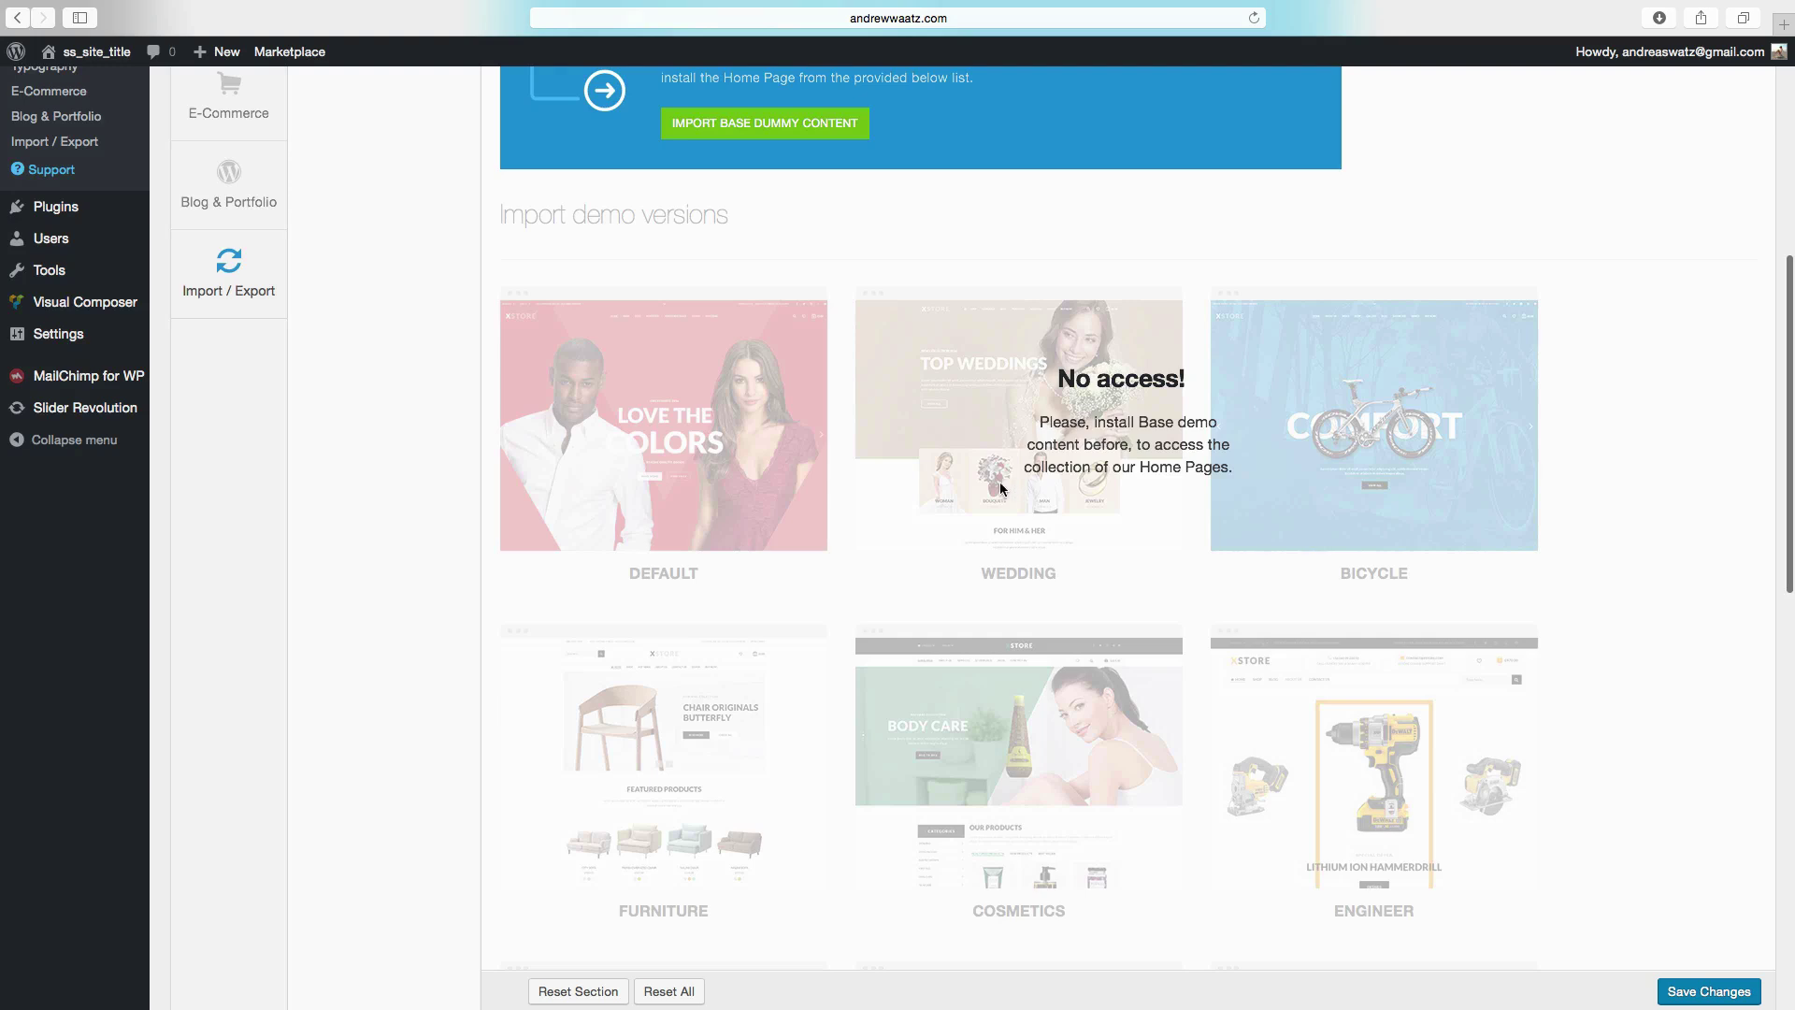
scroll(1020, 541, "down", 2)
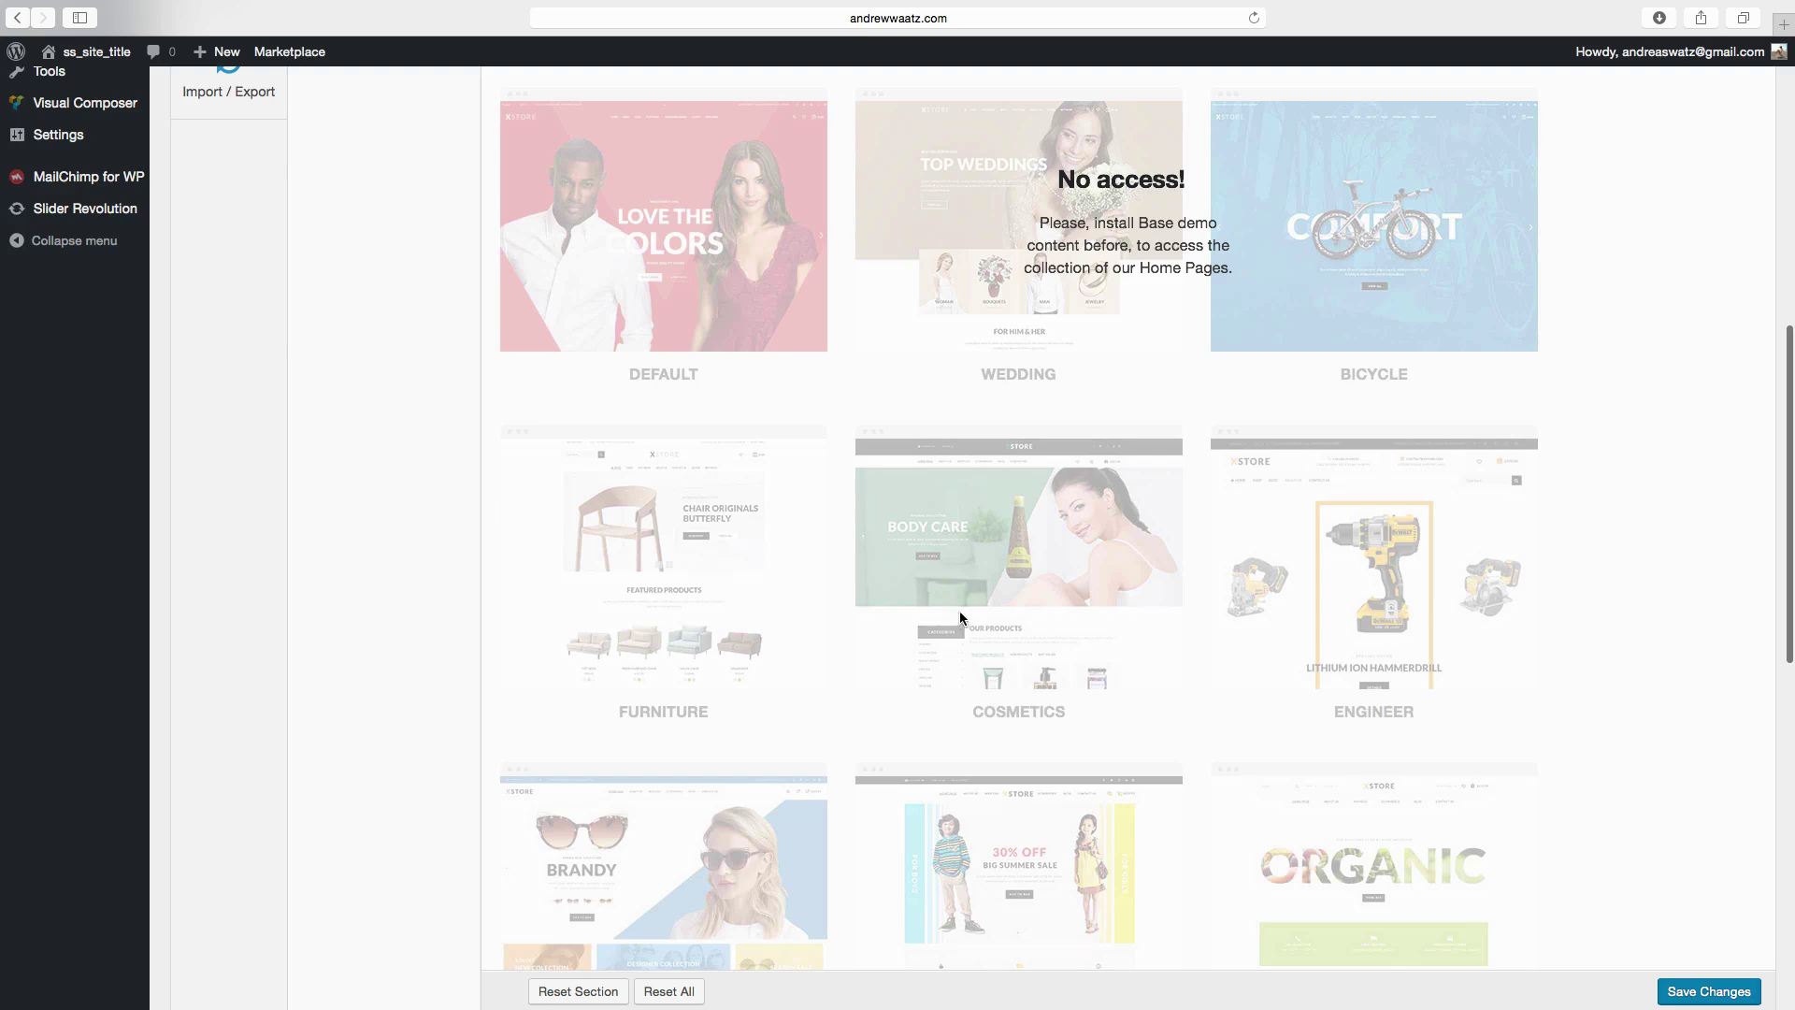
scroll(959, 609, "up", 8)
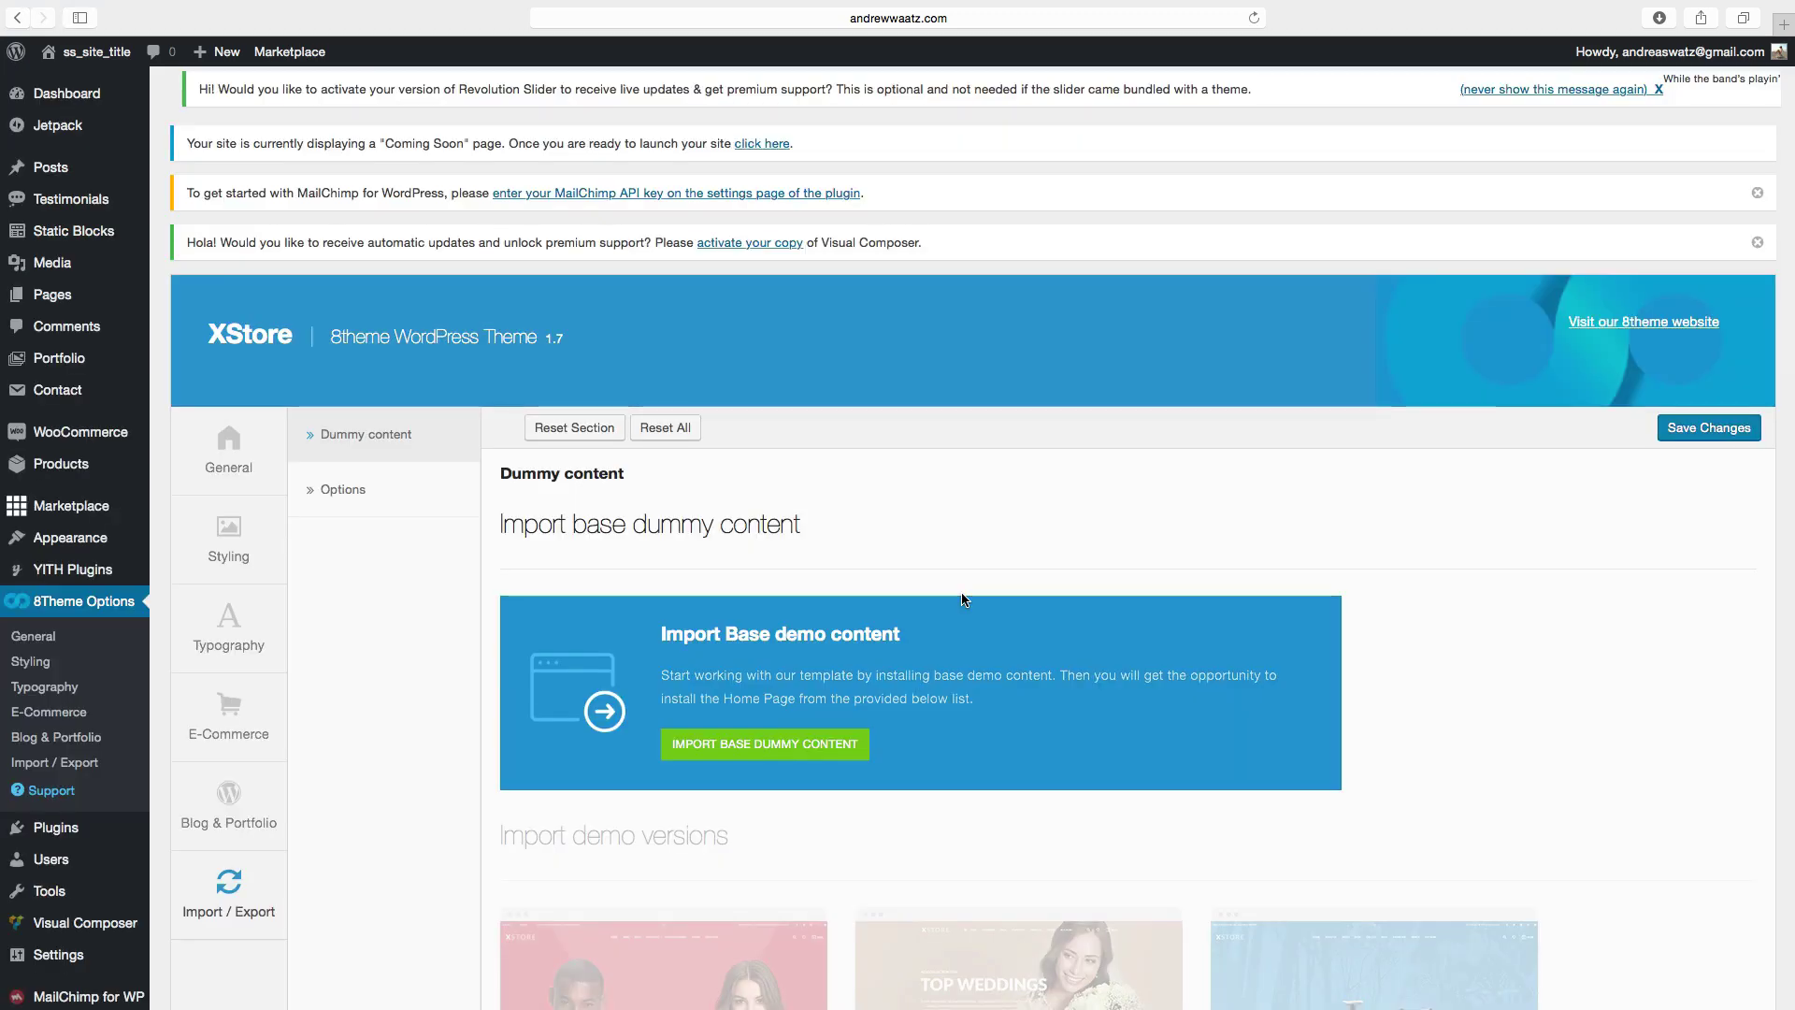
Step: Check the header menu area on the site's front page and go back to the dashboard
left_click(110, 56)
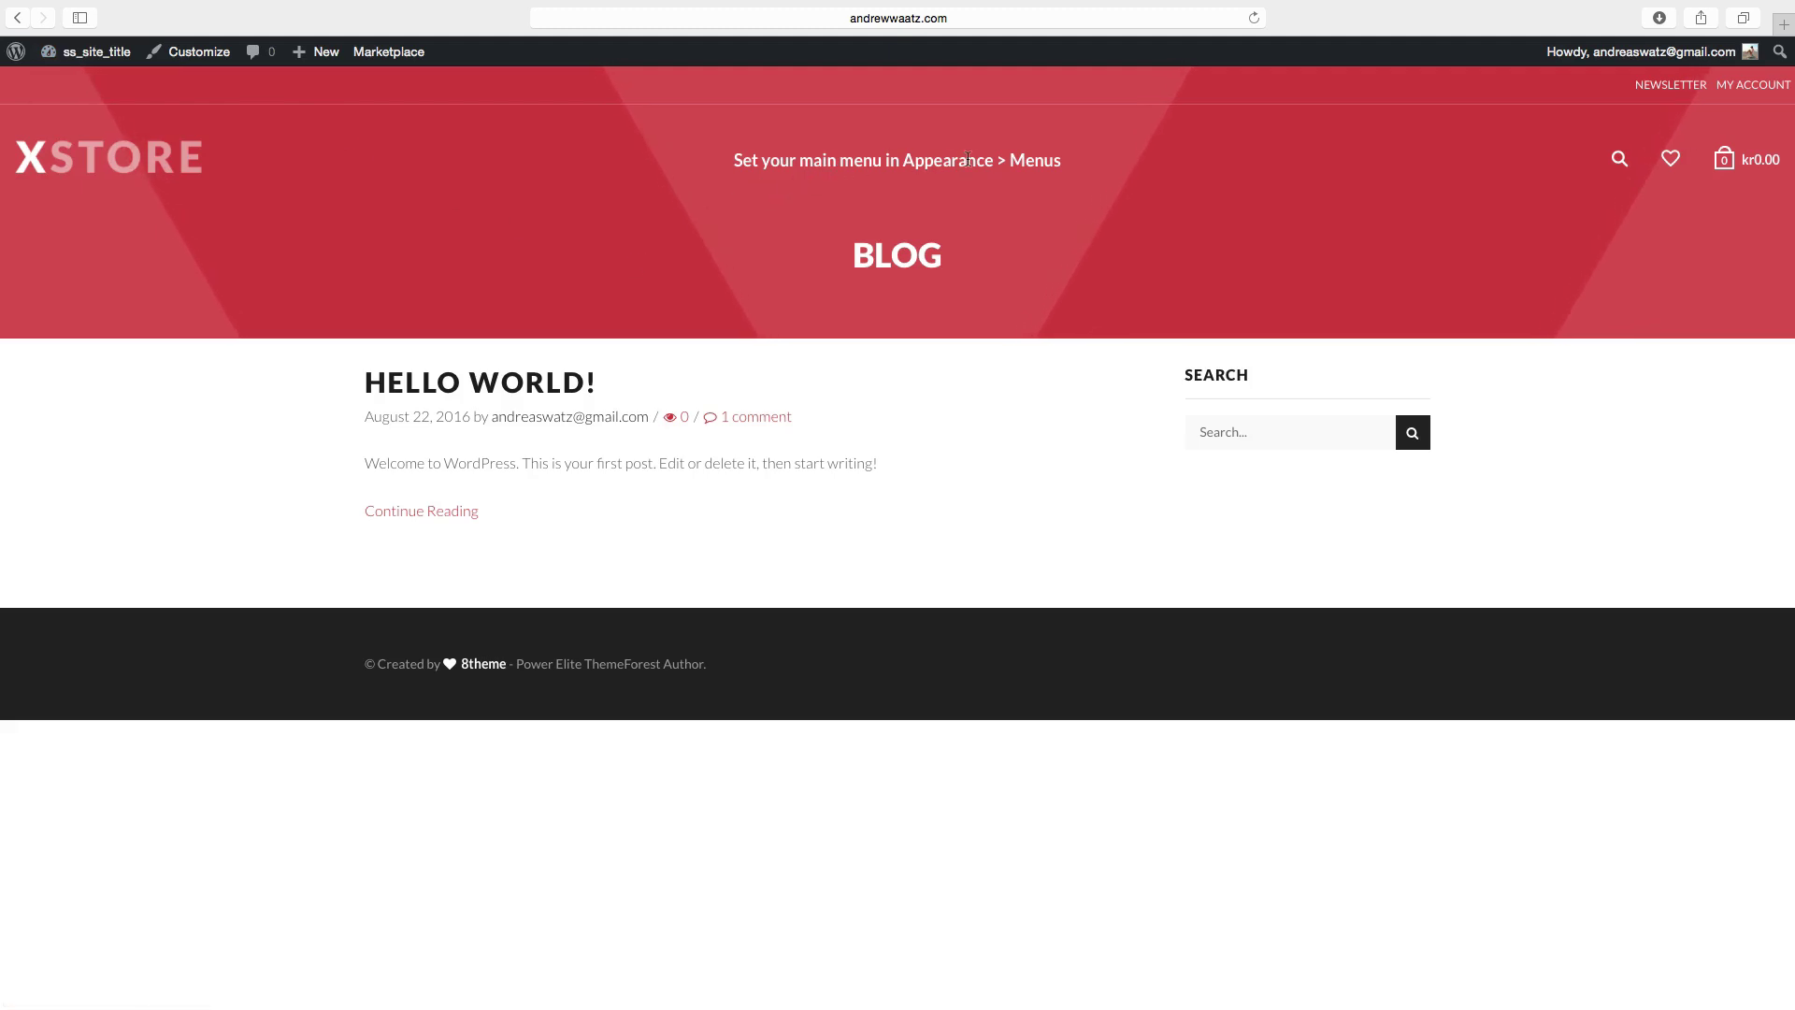
left_click(89, 56)
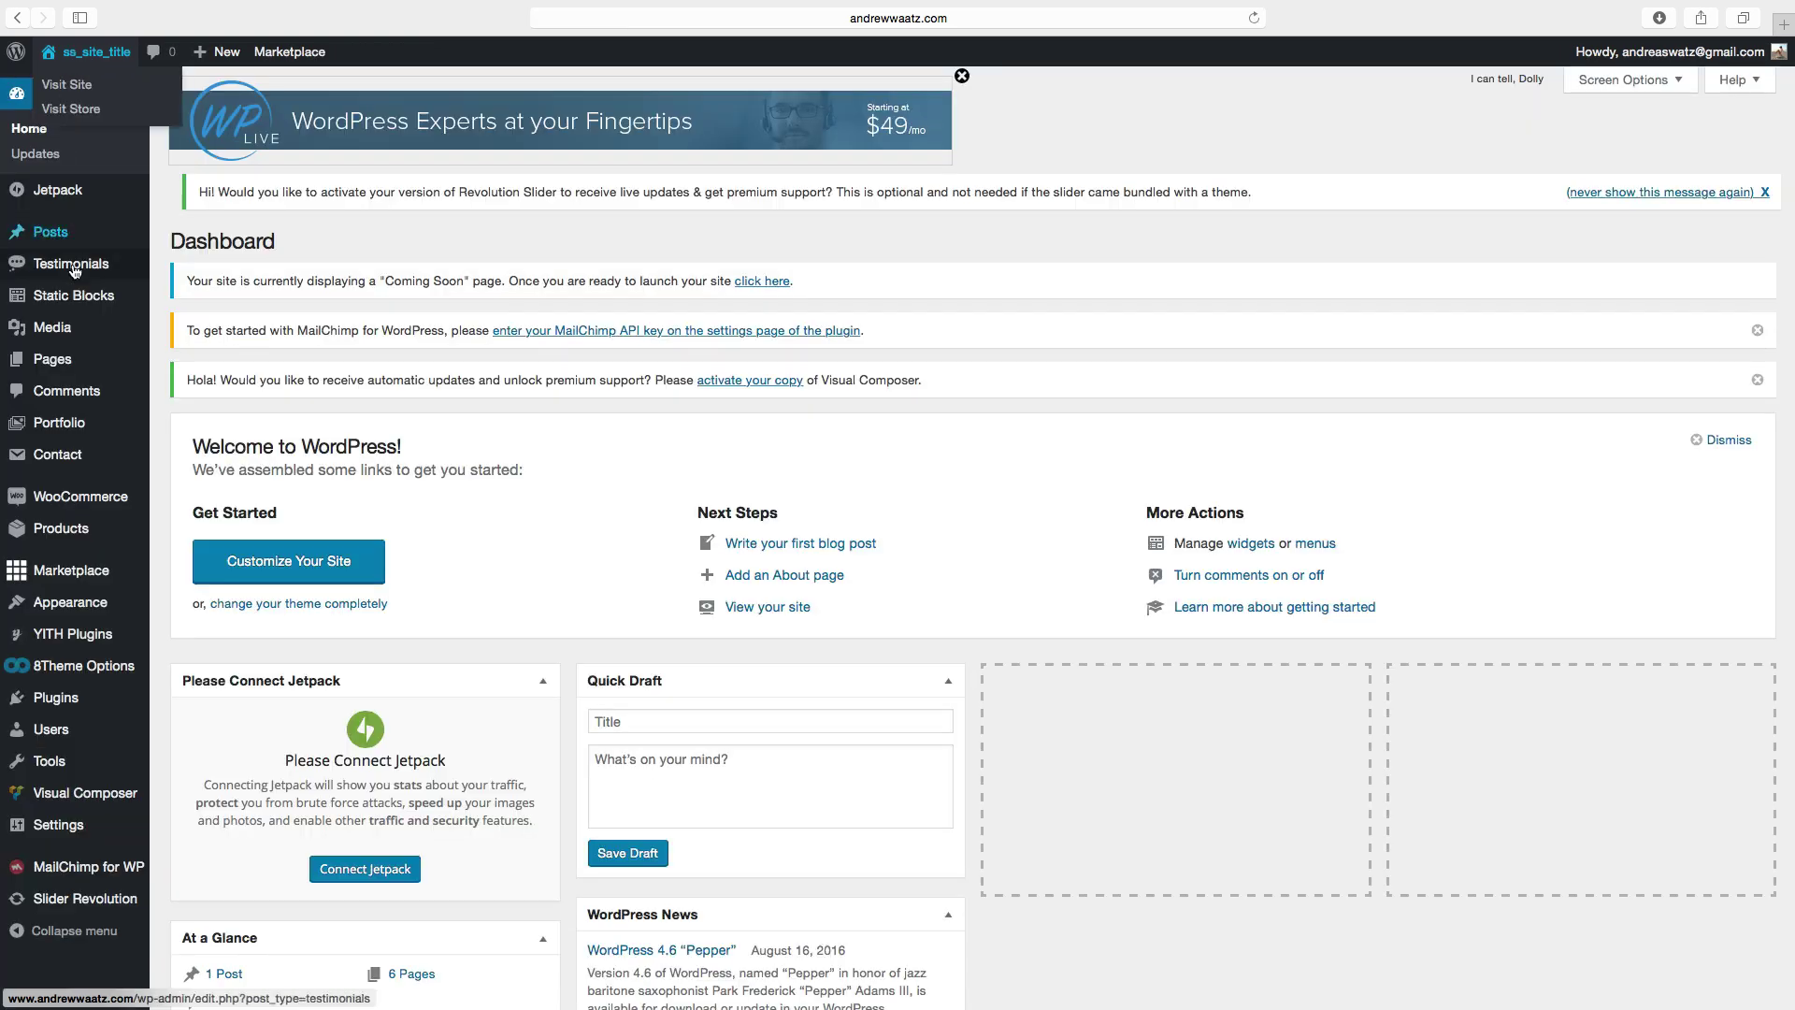
Step: Create a new page titled "Blog" and publish it
mouse_move(54, 362)
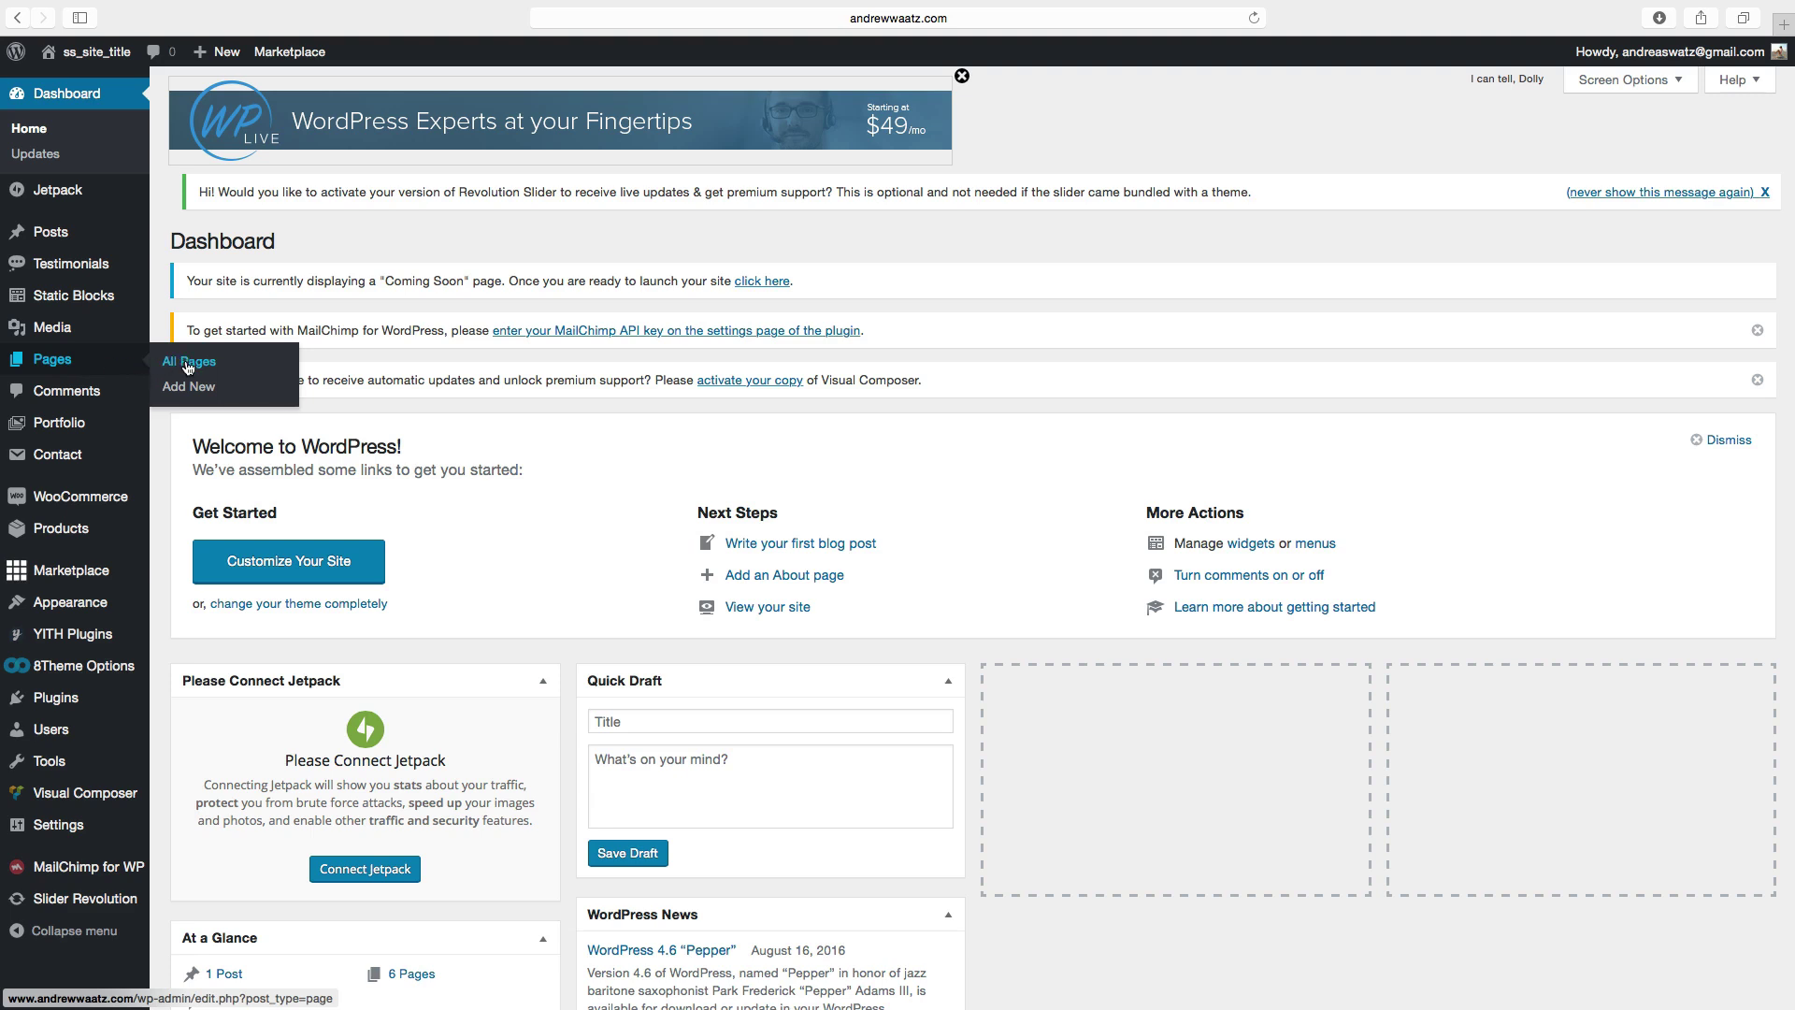
left_click(191, 391)
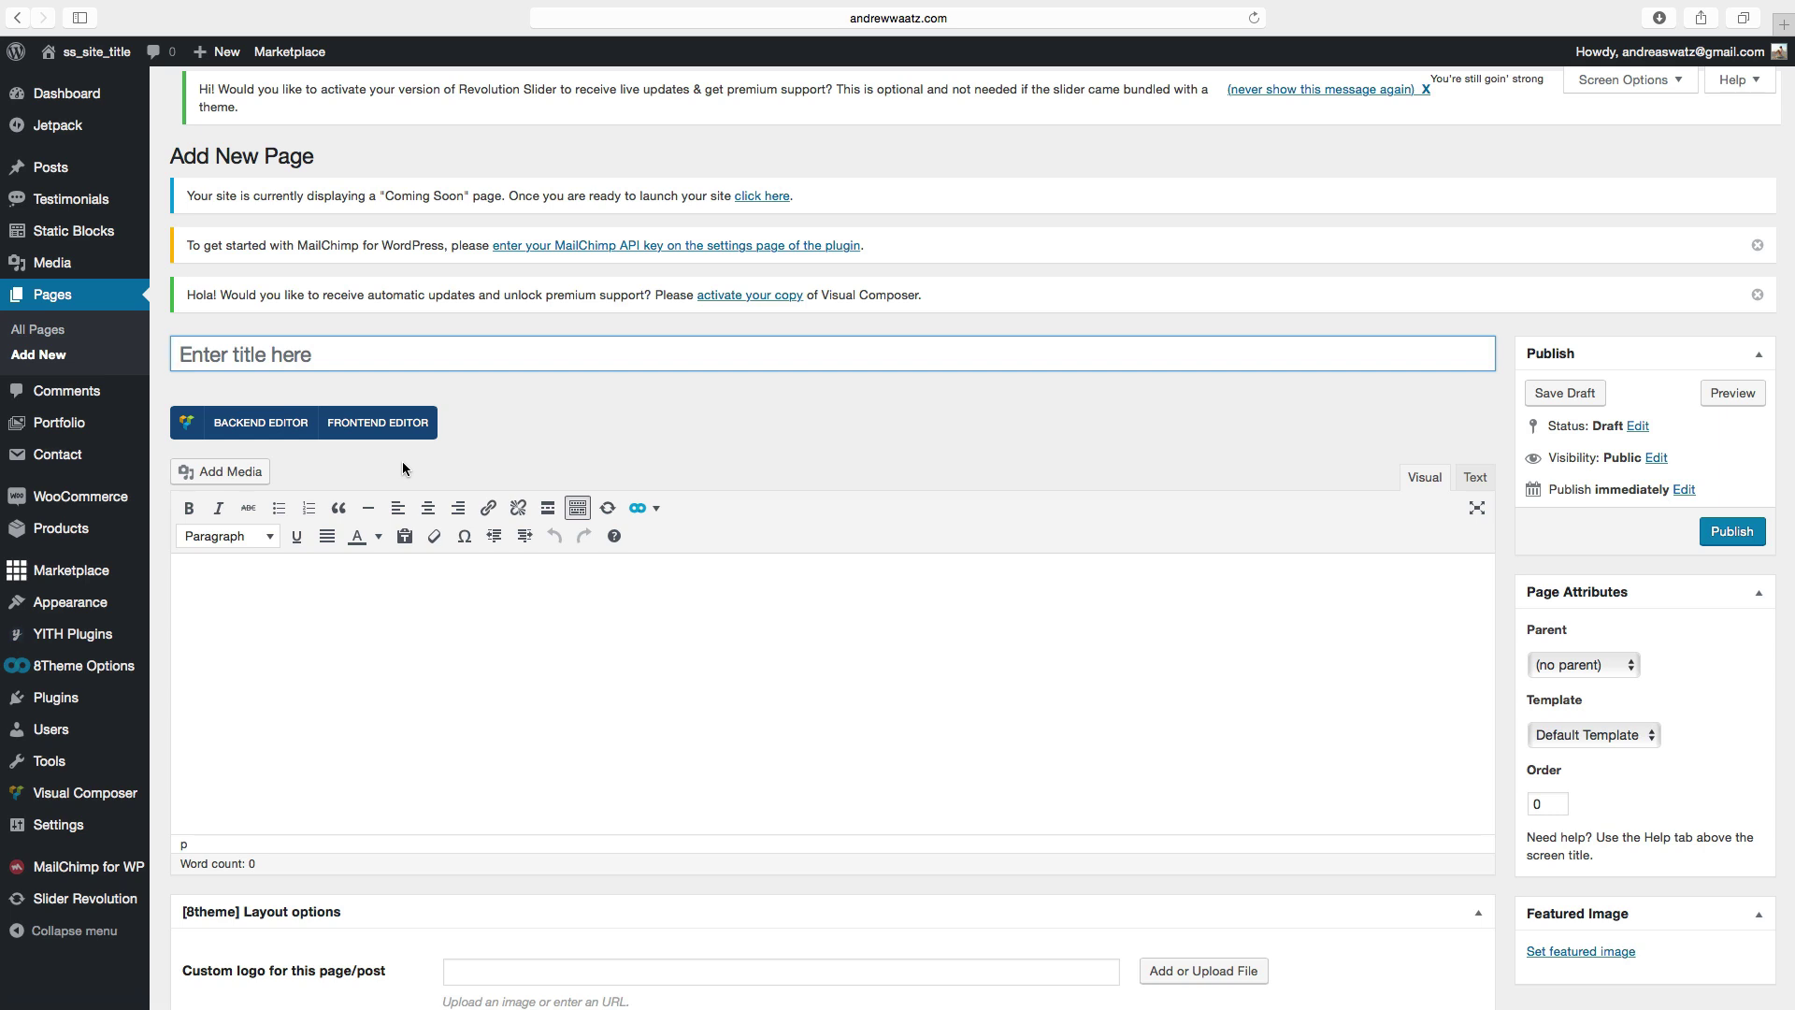
left_click(256, 354)
type("Blog")
left_click(1731, 533)
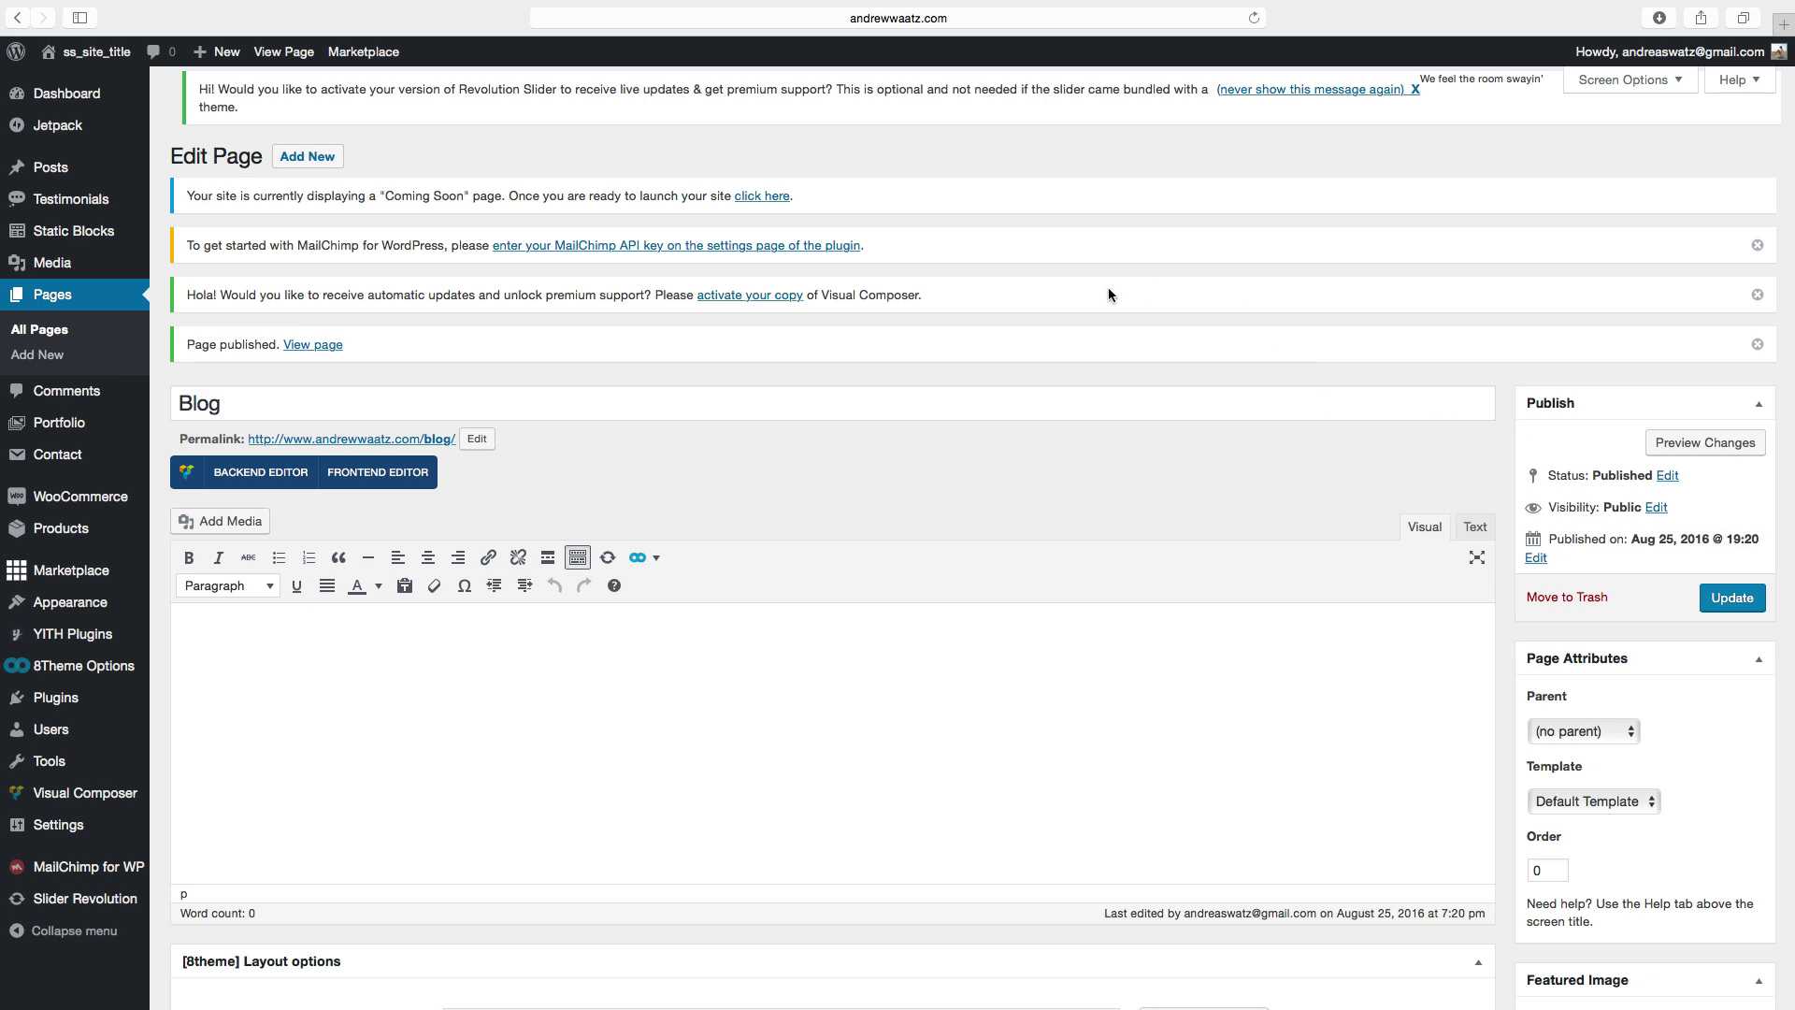
Step: Create a new navigation menu named "Primary menu"
mouse_move(53, 608)
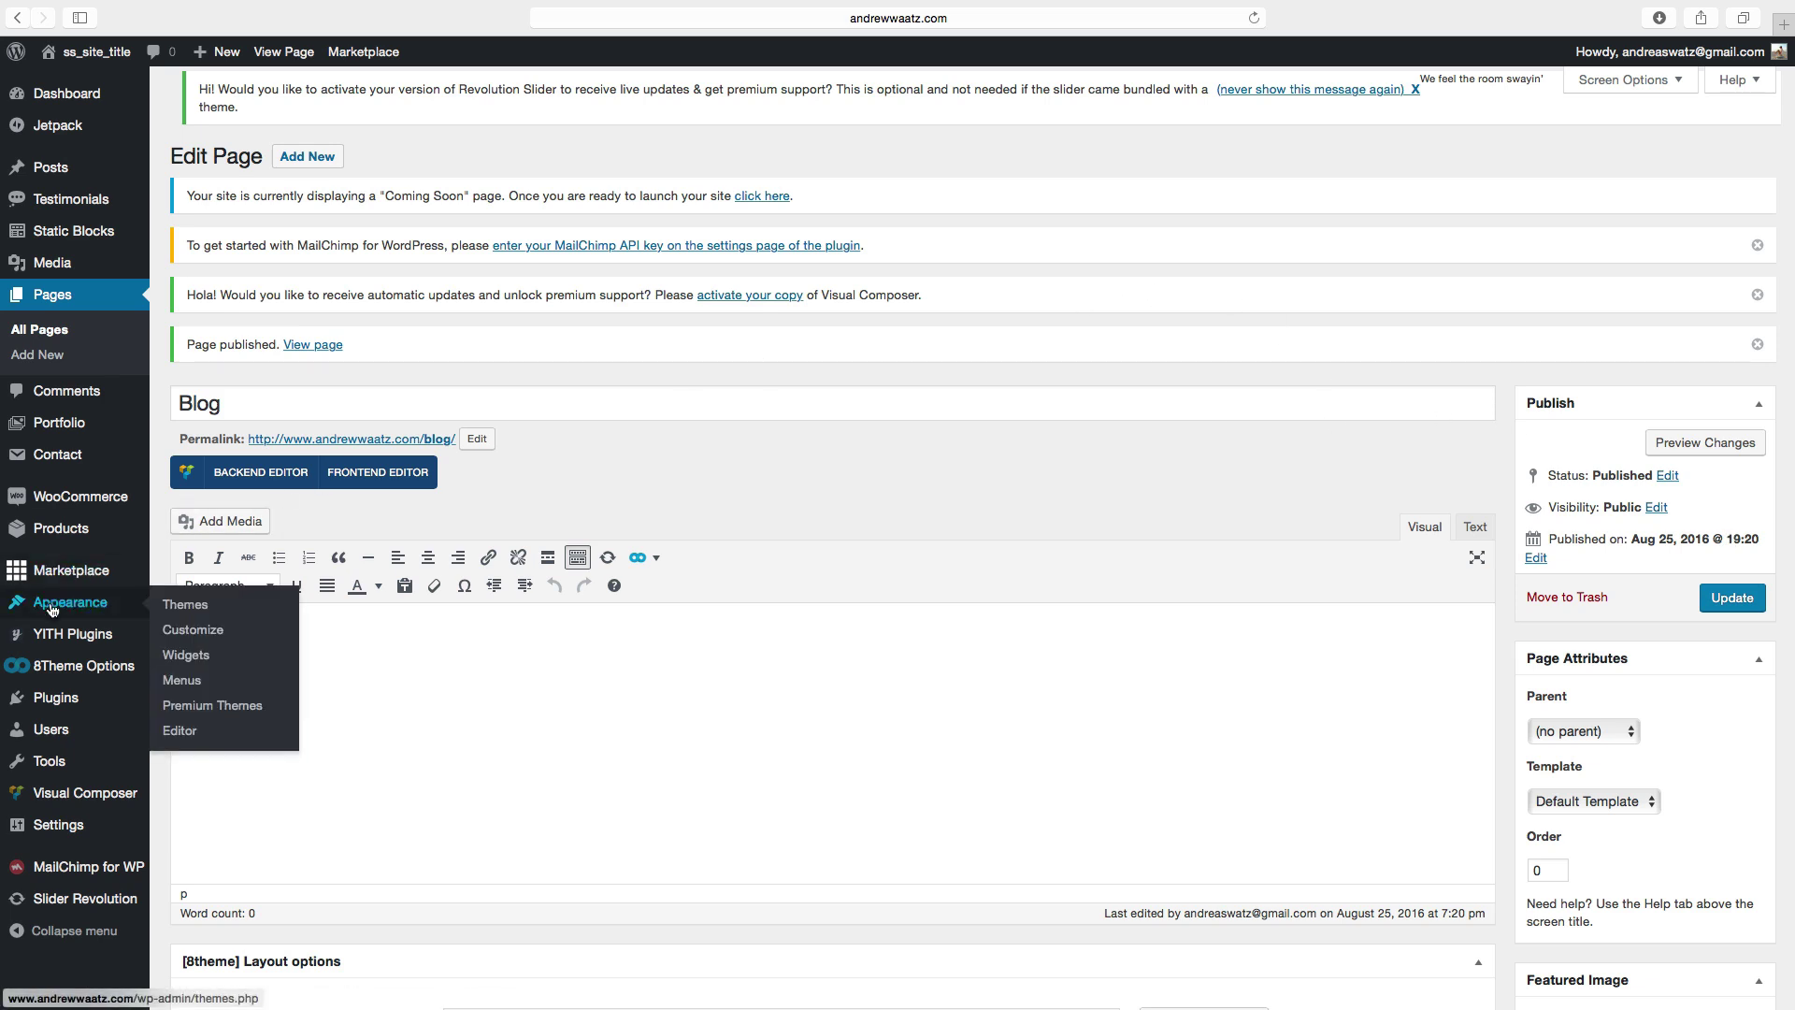
left_click(183, 682)
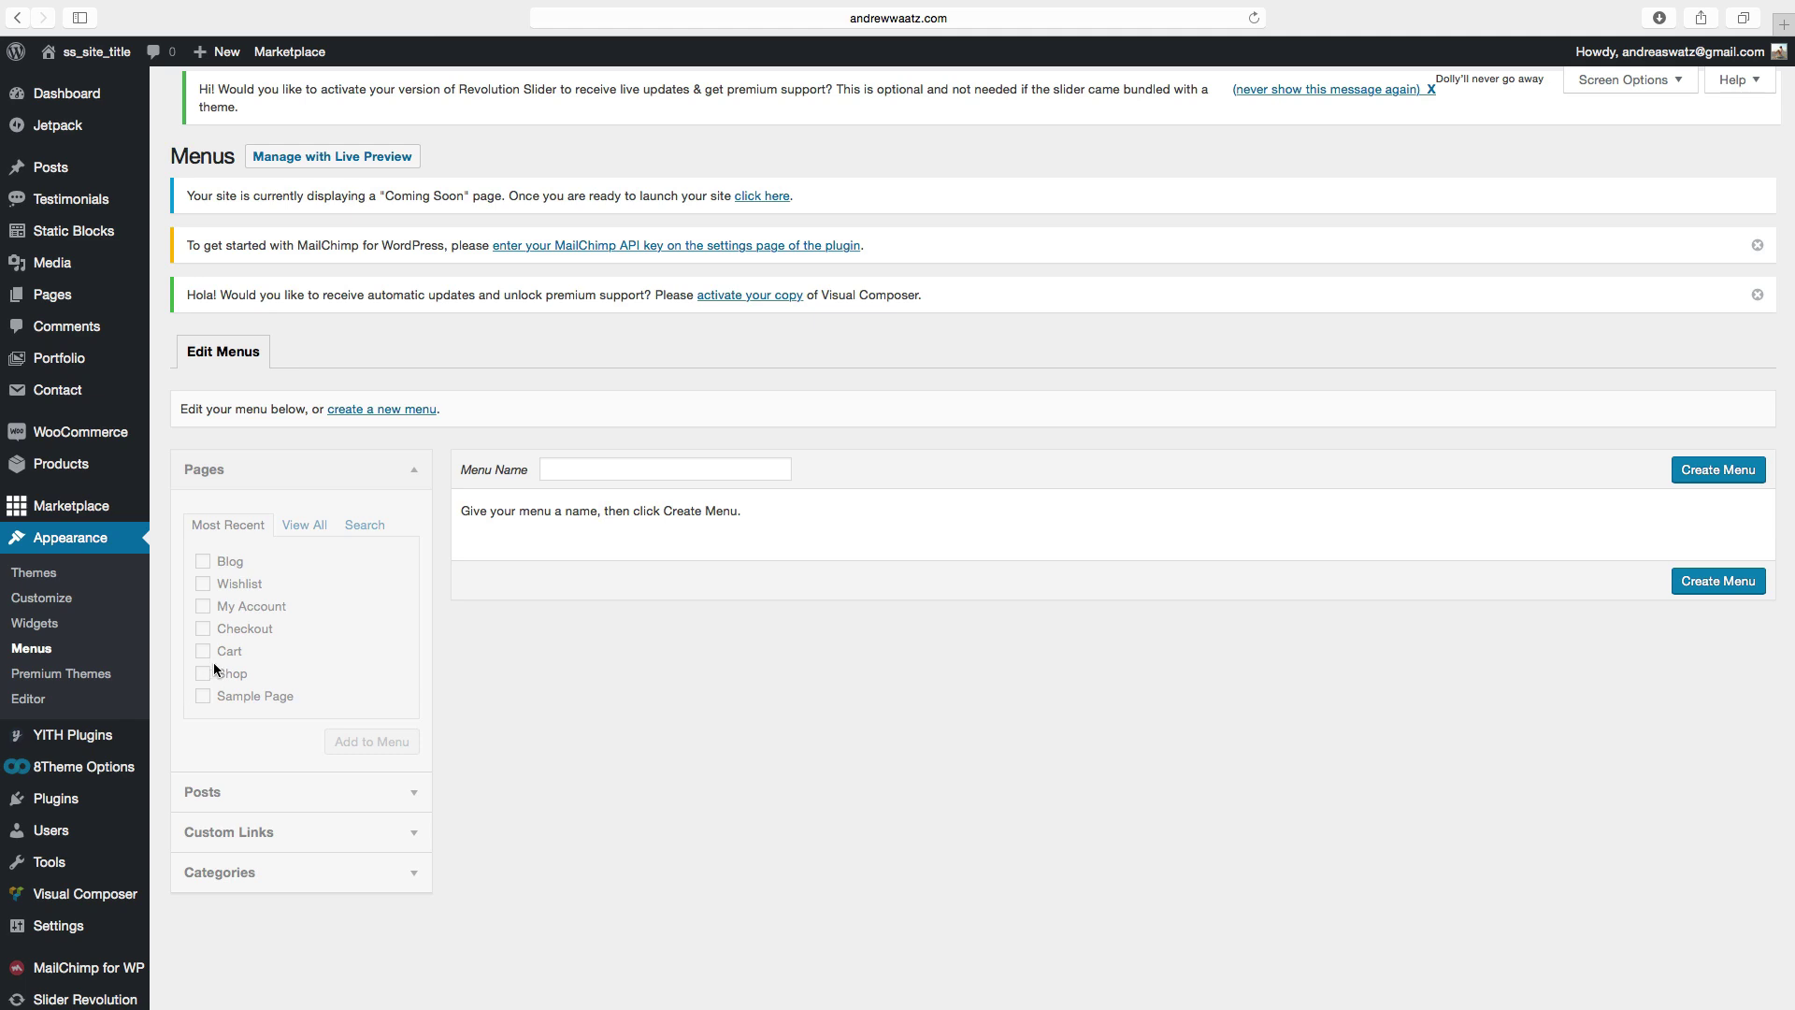
left_click(555, 472)
type("P")
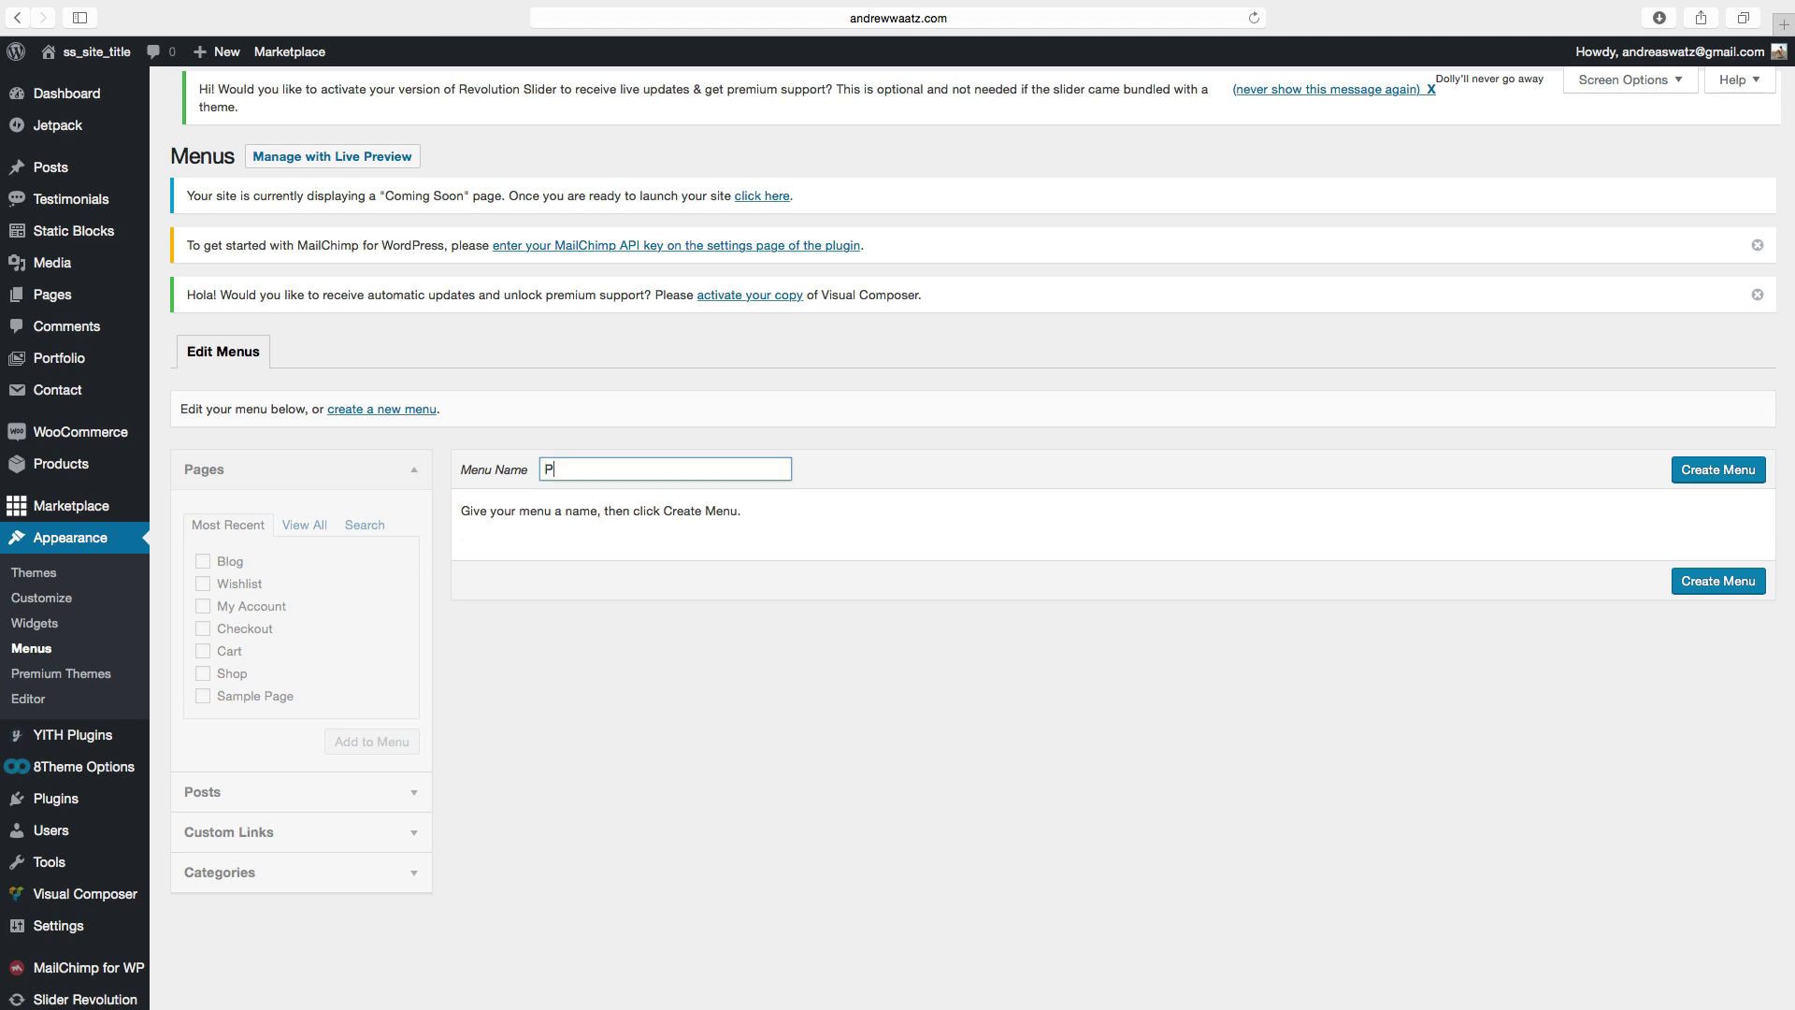
type("rimary menu")
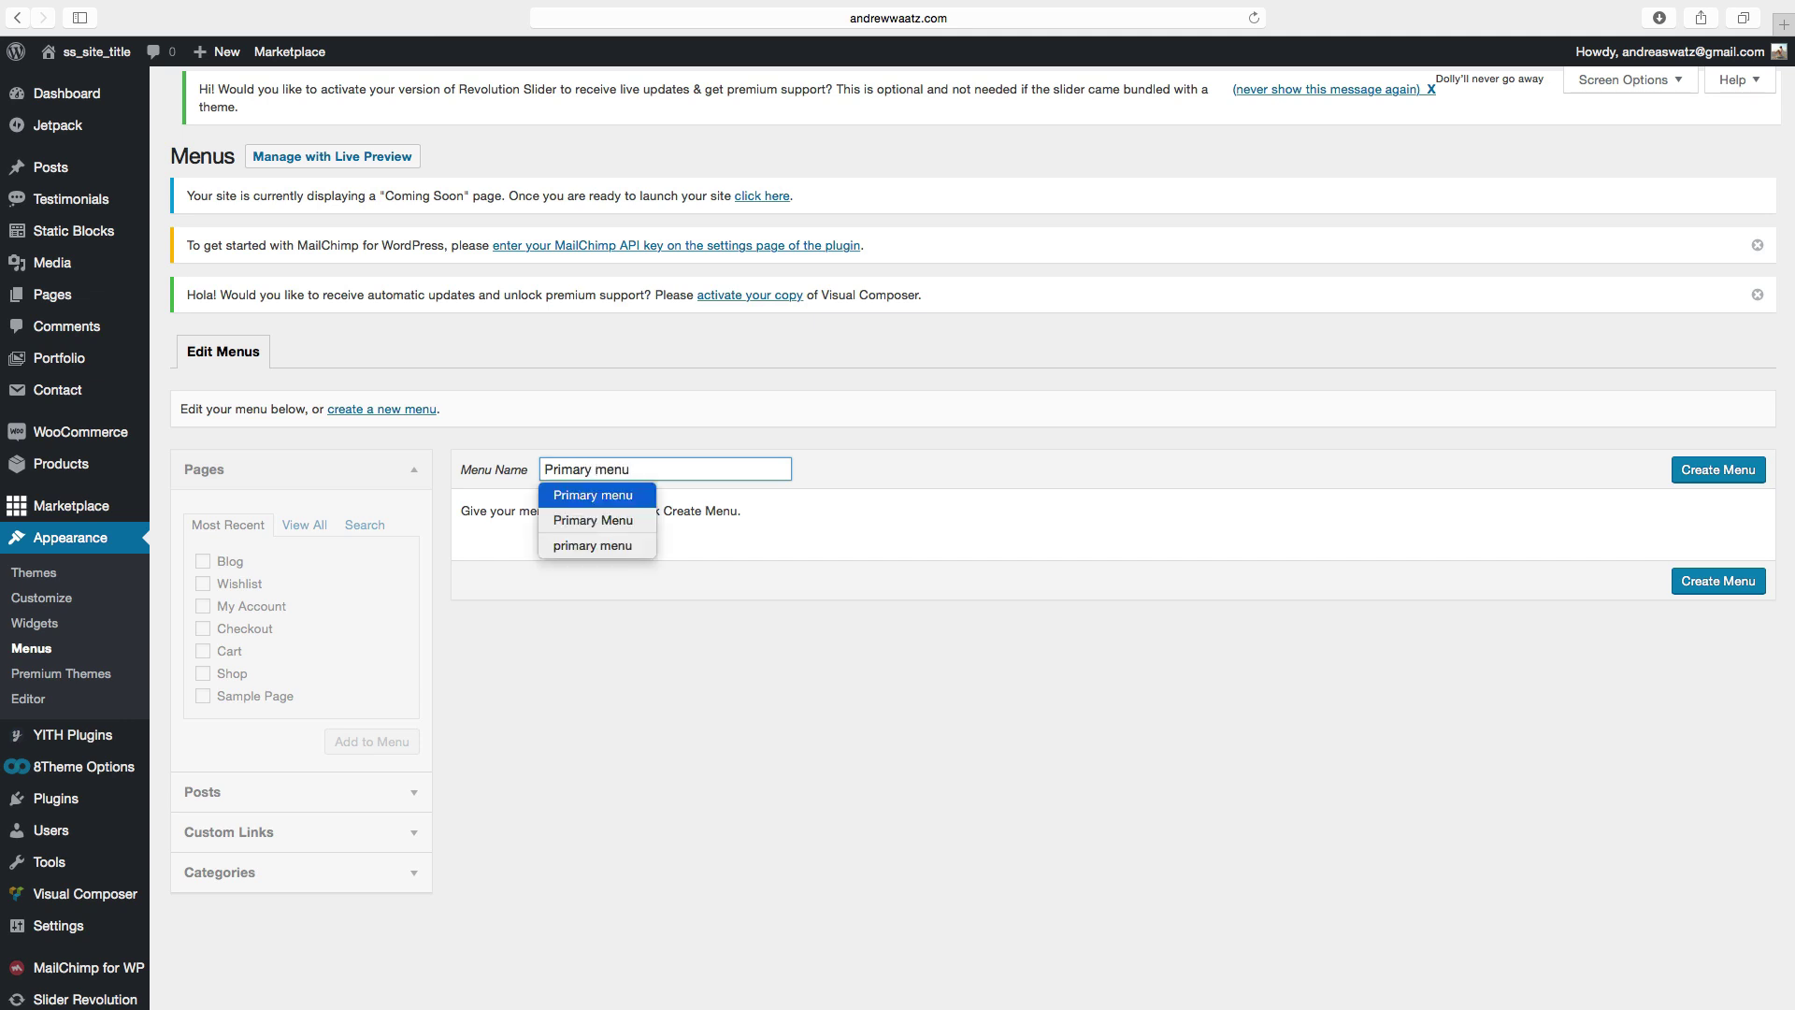
left_click(1703, 472)
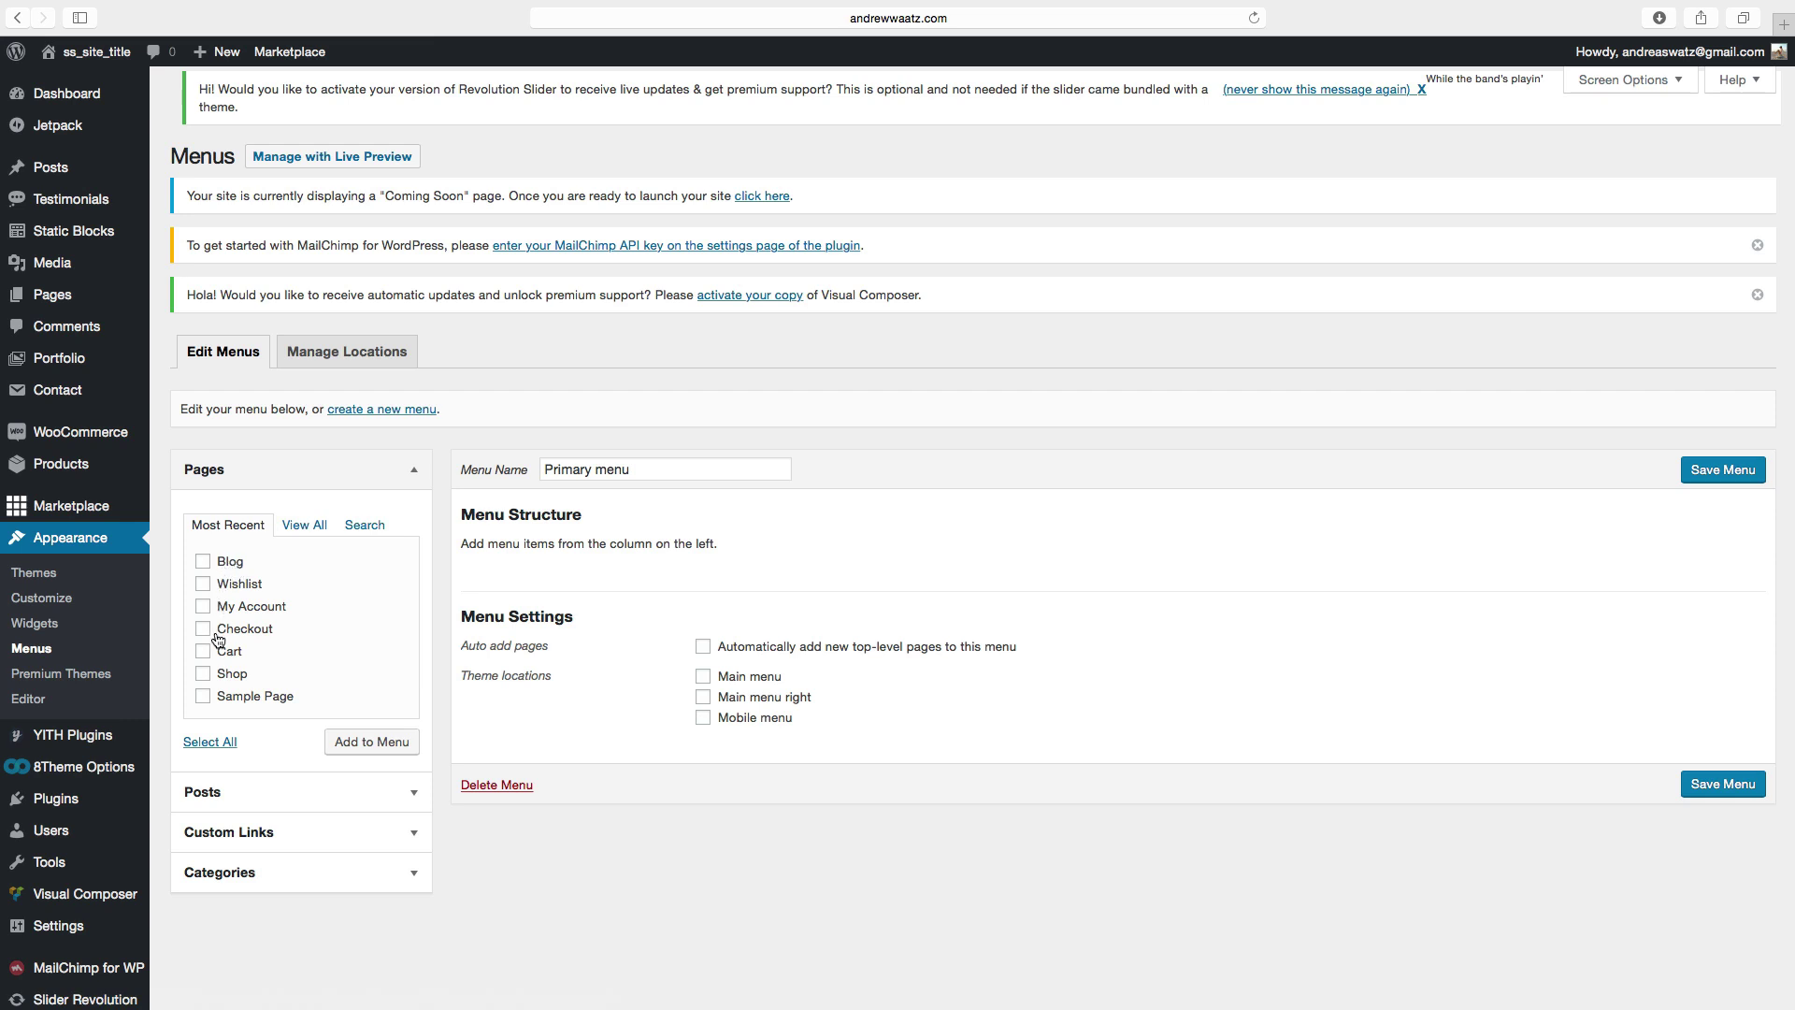
Step: Add the Blog, Wishlist, My Account, Checkout, Cart and Shop pages to the Primary menu
left_click(204, 674)
left_click(203, 652)
left_click(204, 629)
left_click(205, 607)
left_click(204, 585)
left_click(357, 746)
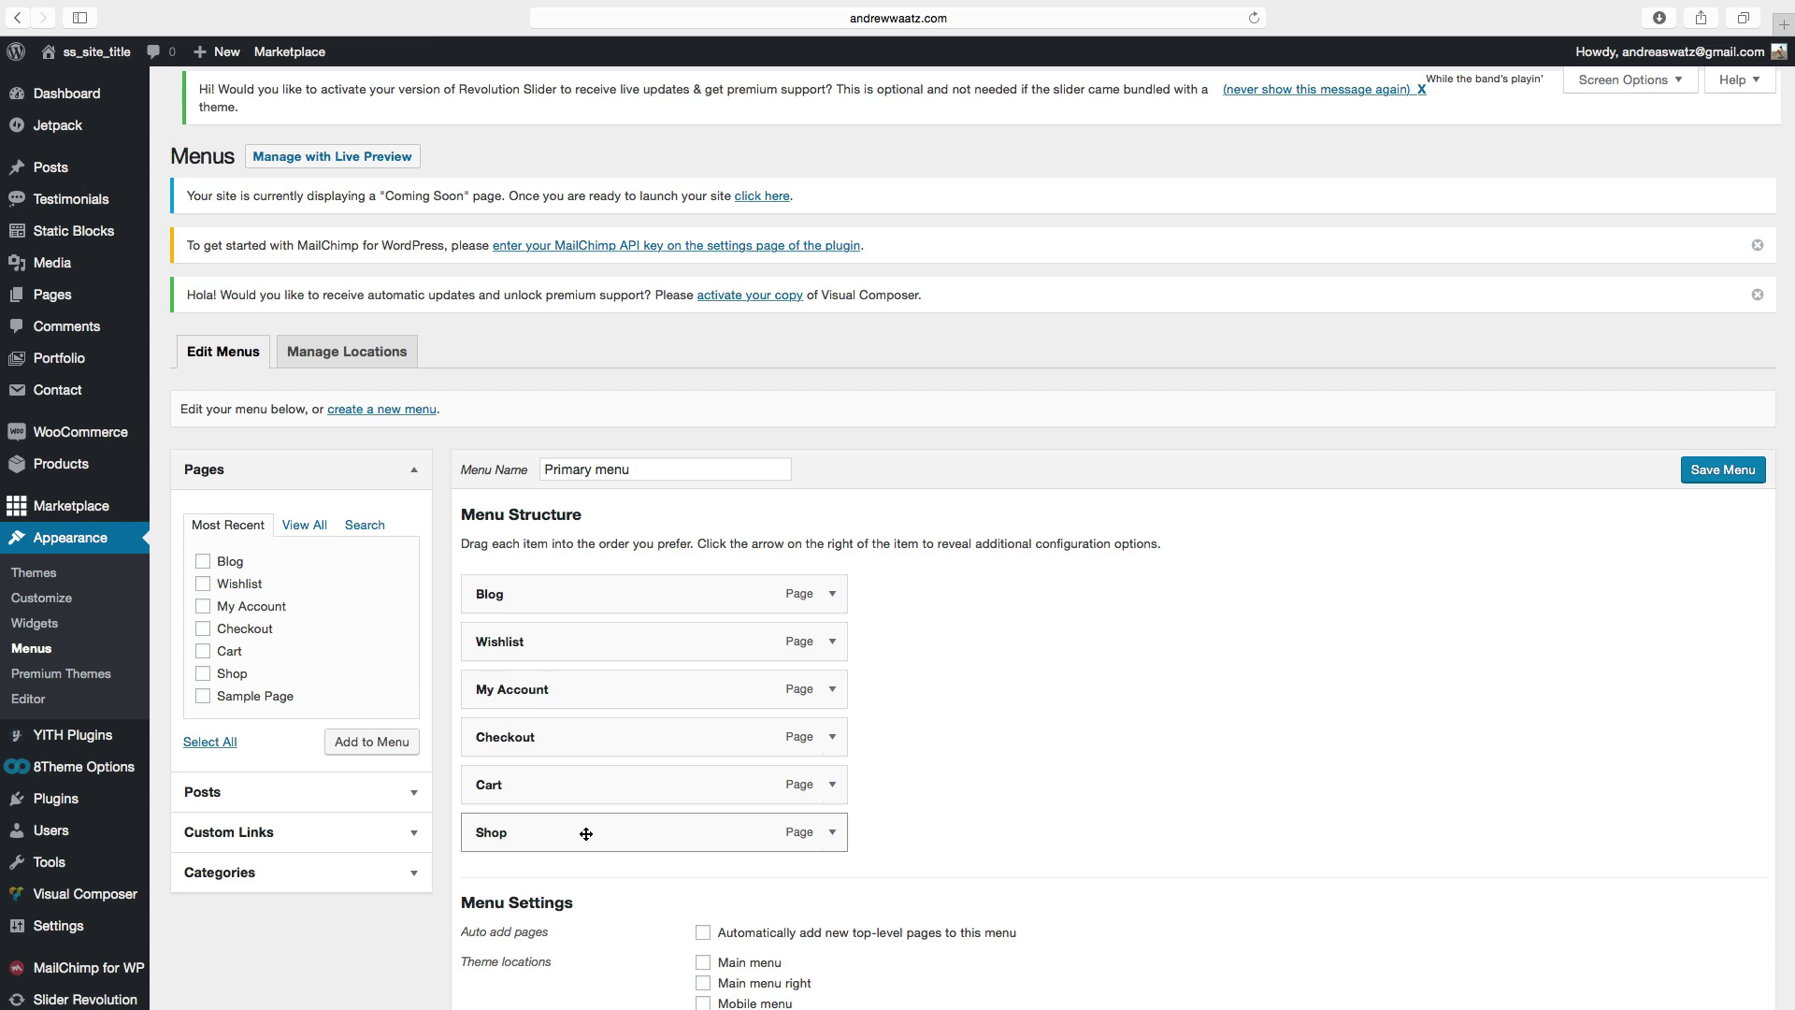
Step: Reorder the menu items so Shop comes first and Cart sits directly after Wishlist
left_click_drag(586, 833, 577, 596)
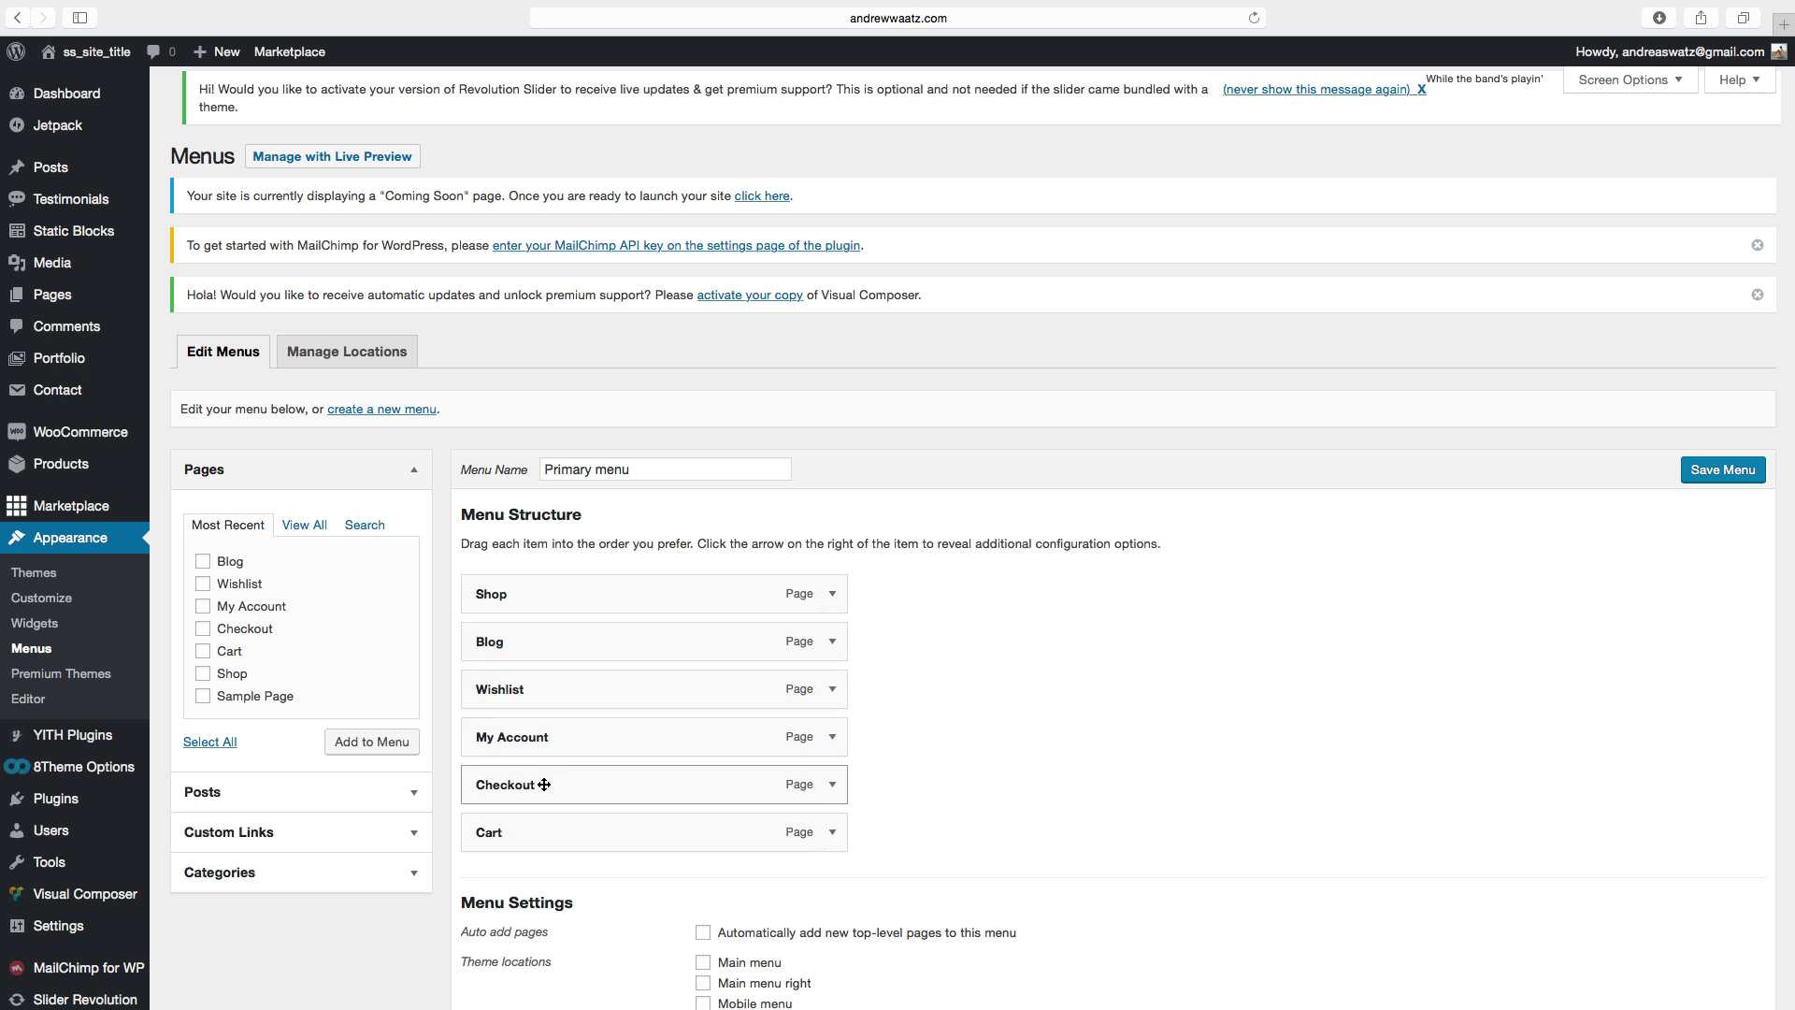
left_click_drag(533, 829, 540, 706)
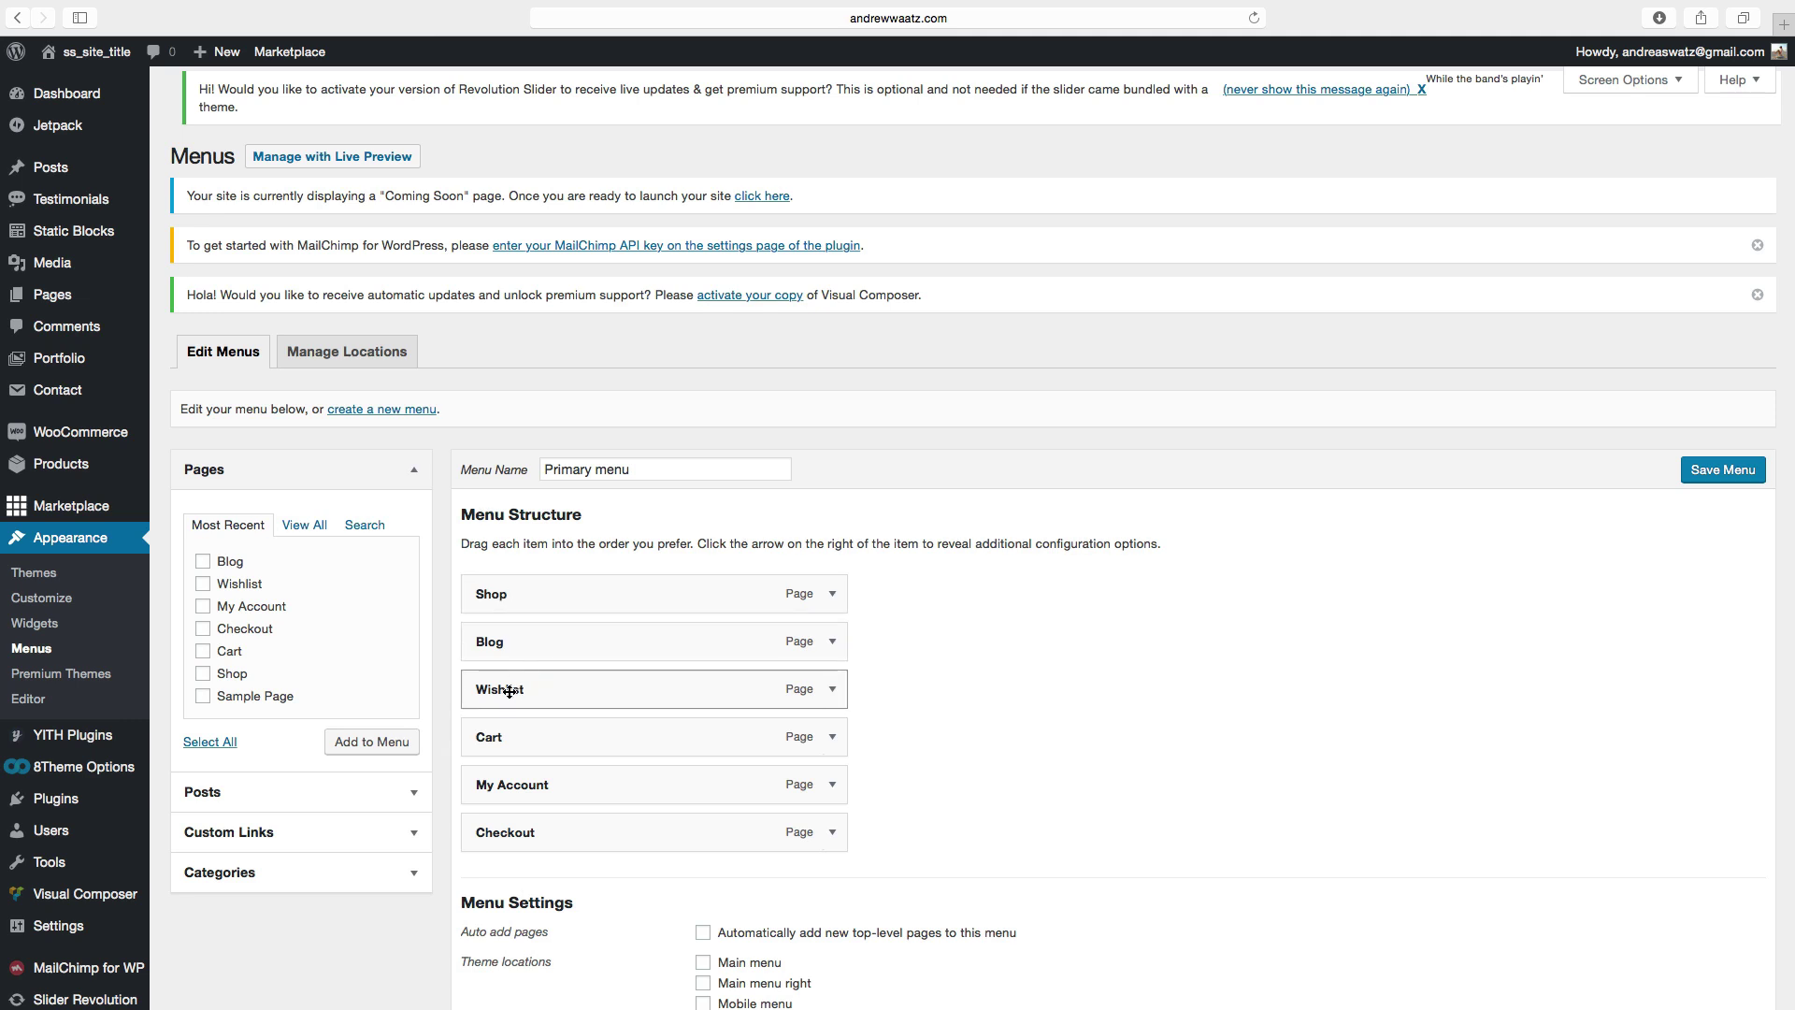
Step: Assign the Primary menu to the Main menu theme location and save the menu
scroll(514, 786, "down", 4)
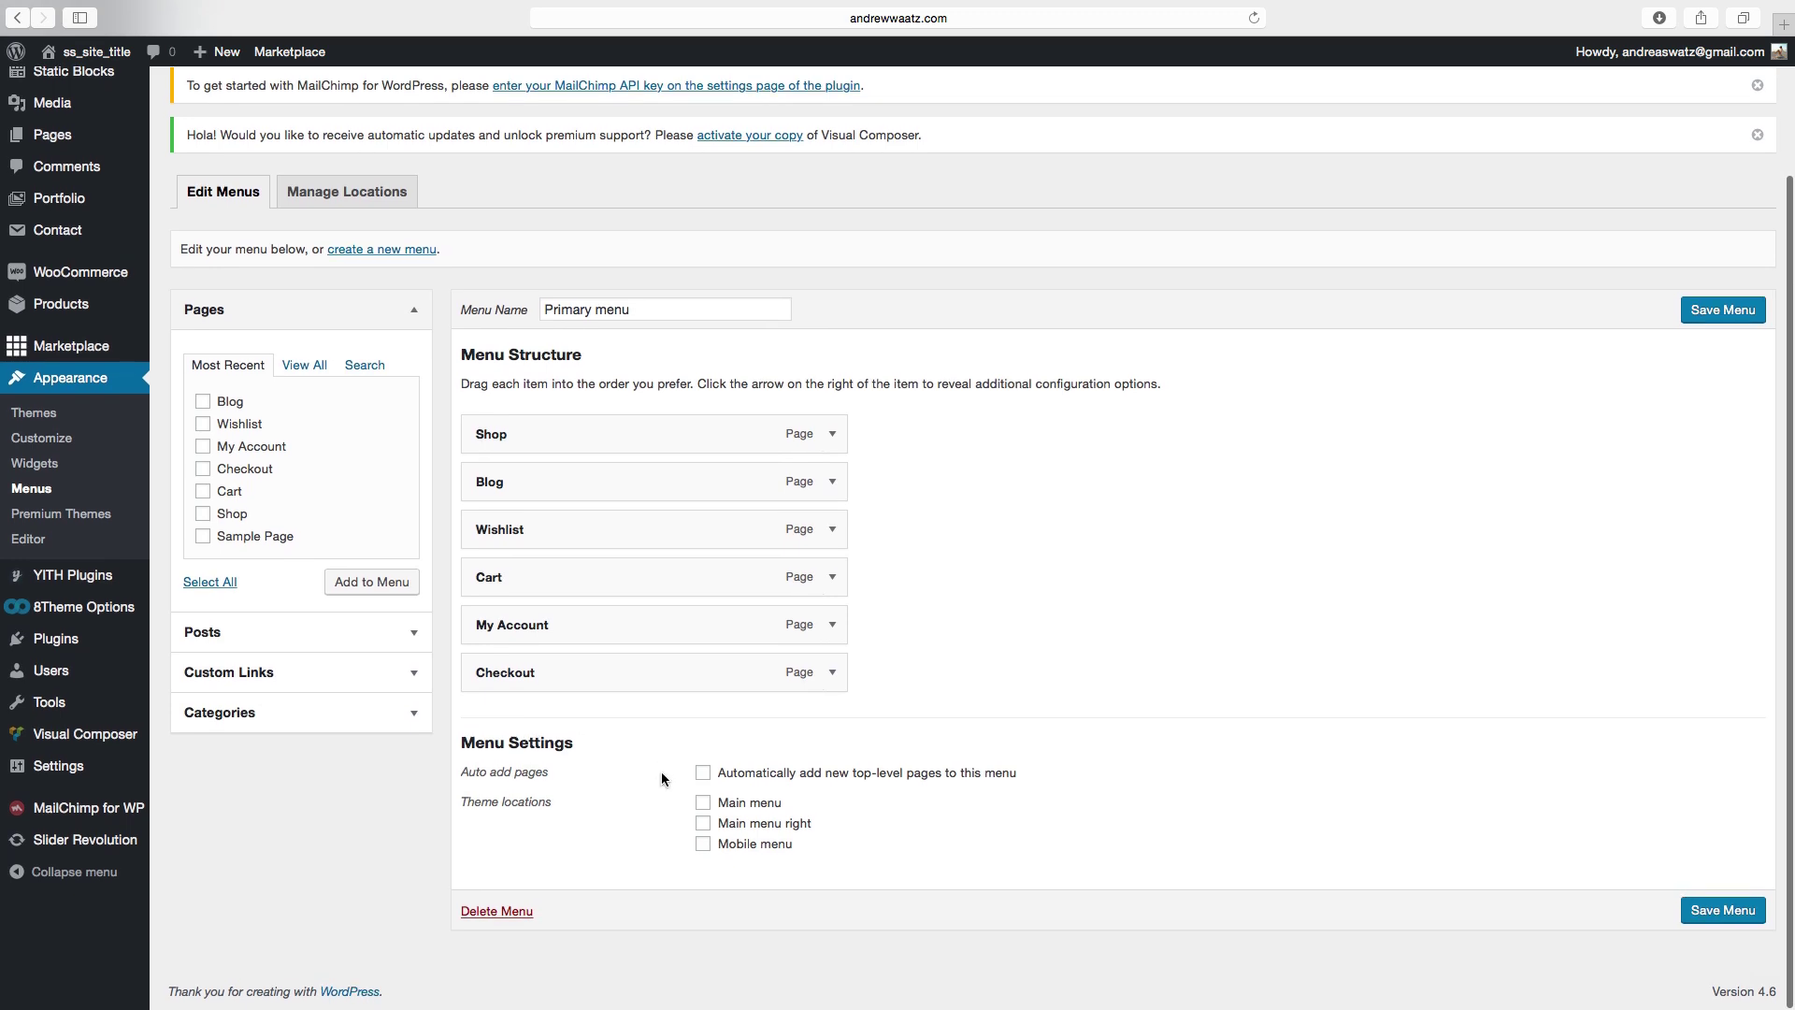
left_click(702, 806)
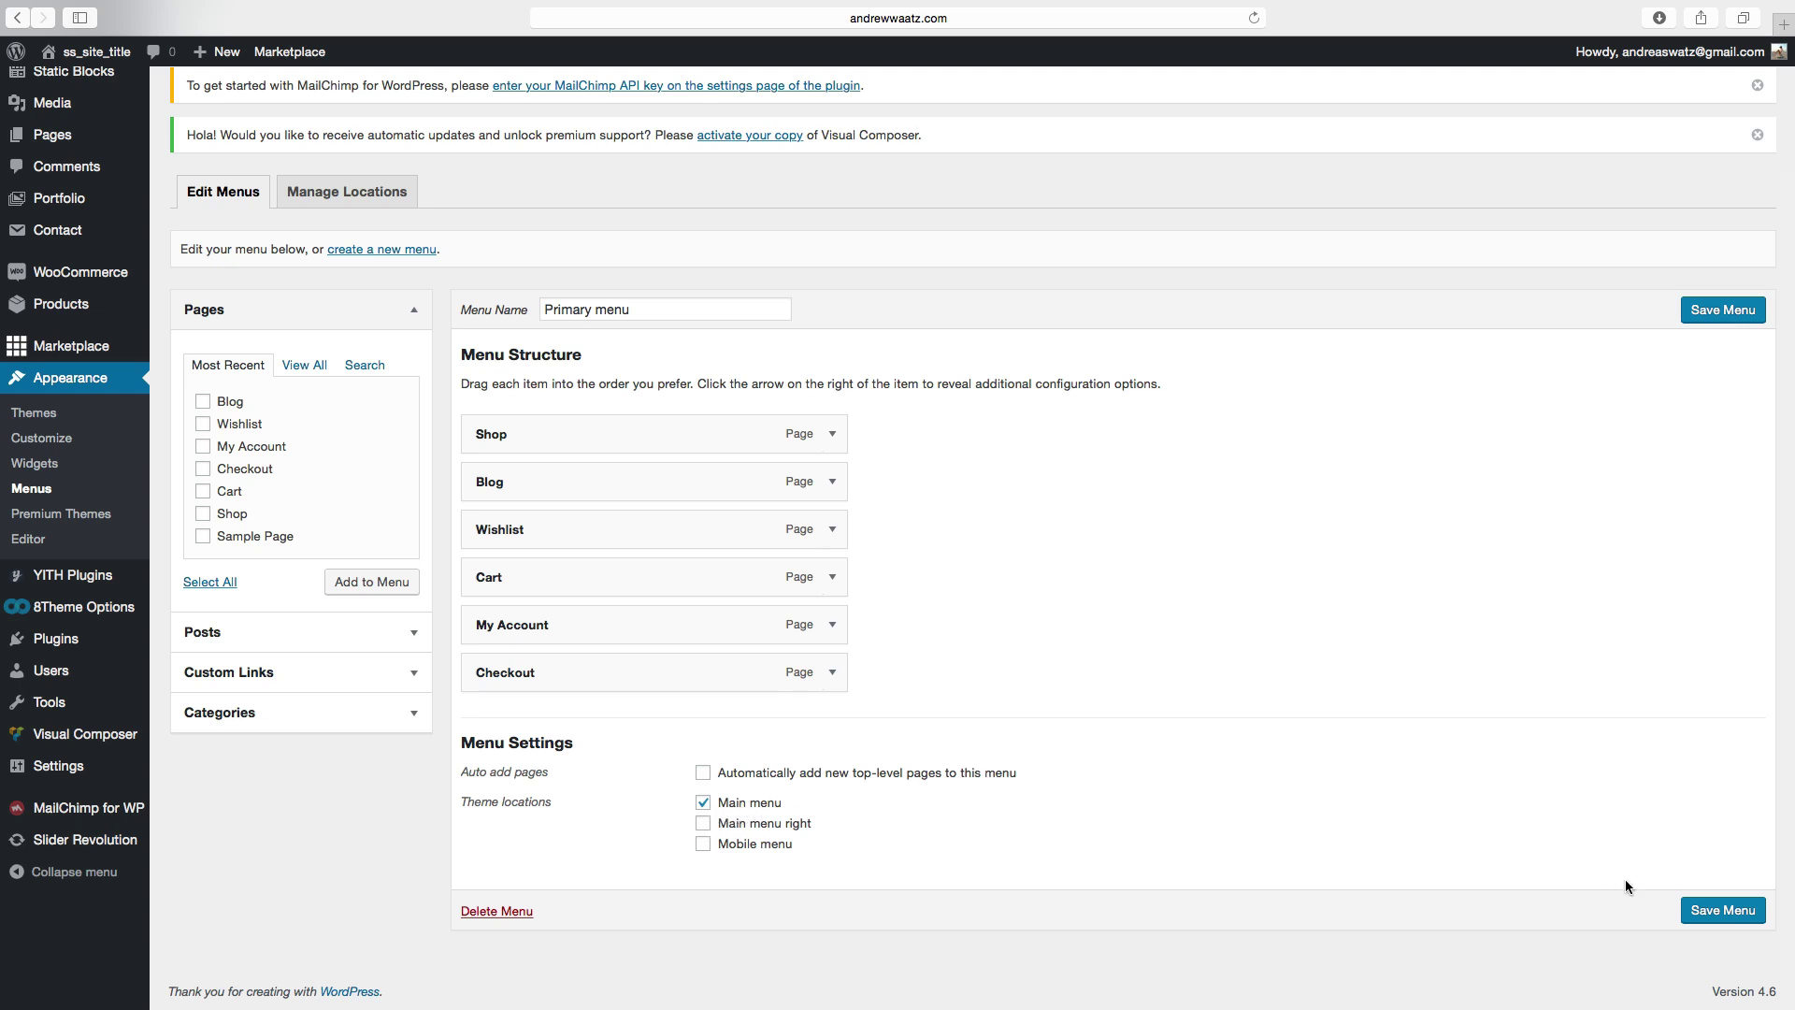
left_click(1722, 913)
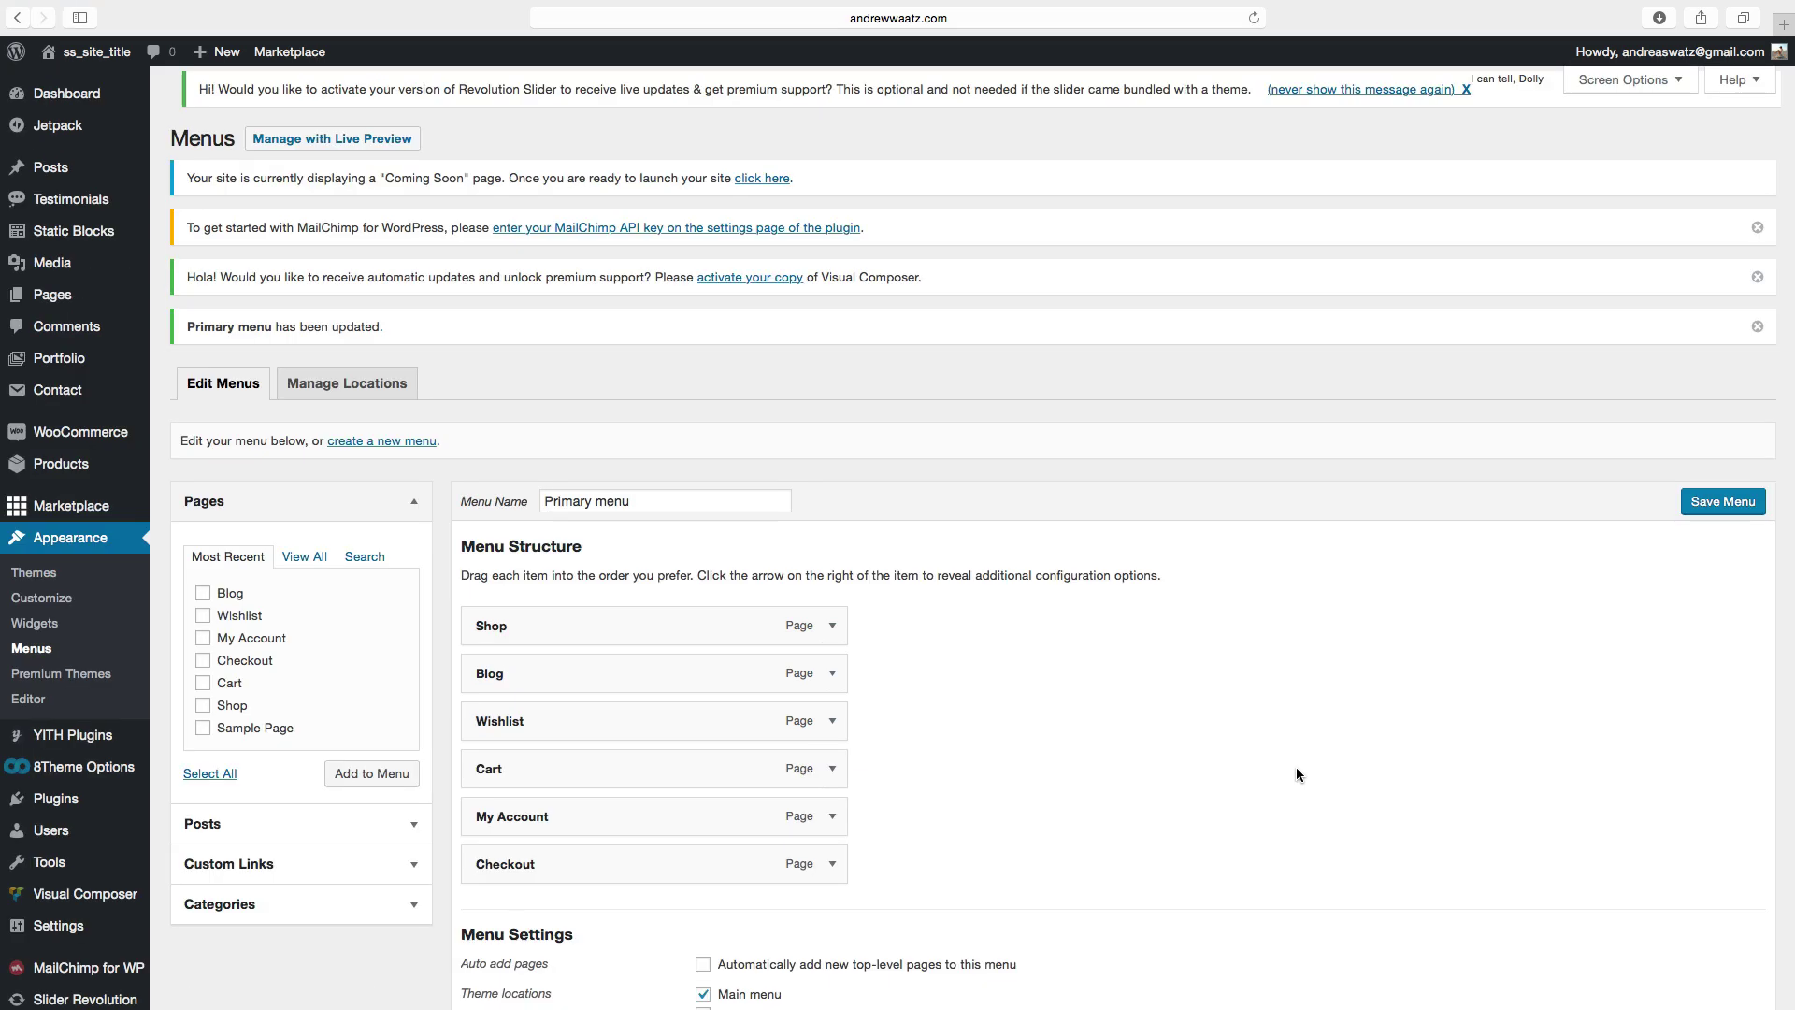
scroll(1295, 774, "down", 1)
scroll(1279, 771, "down", 3)
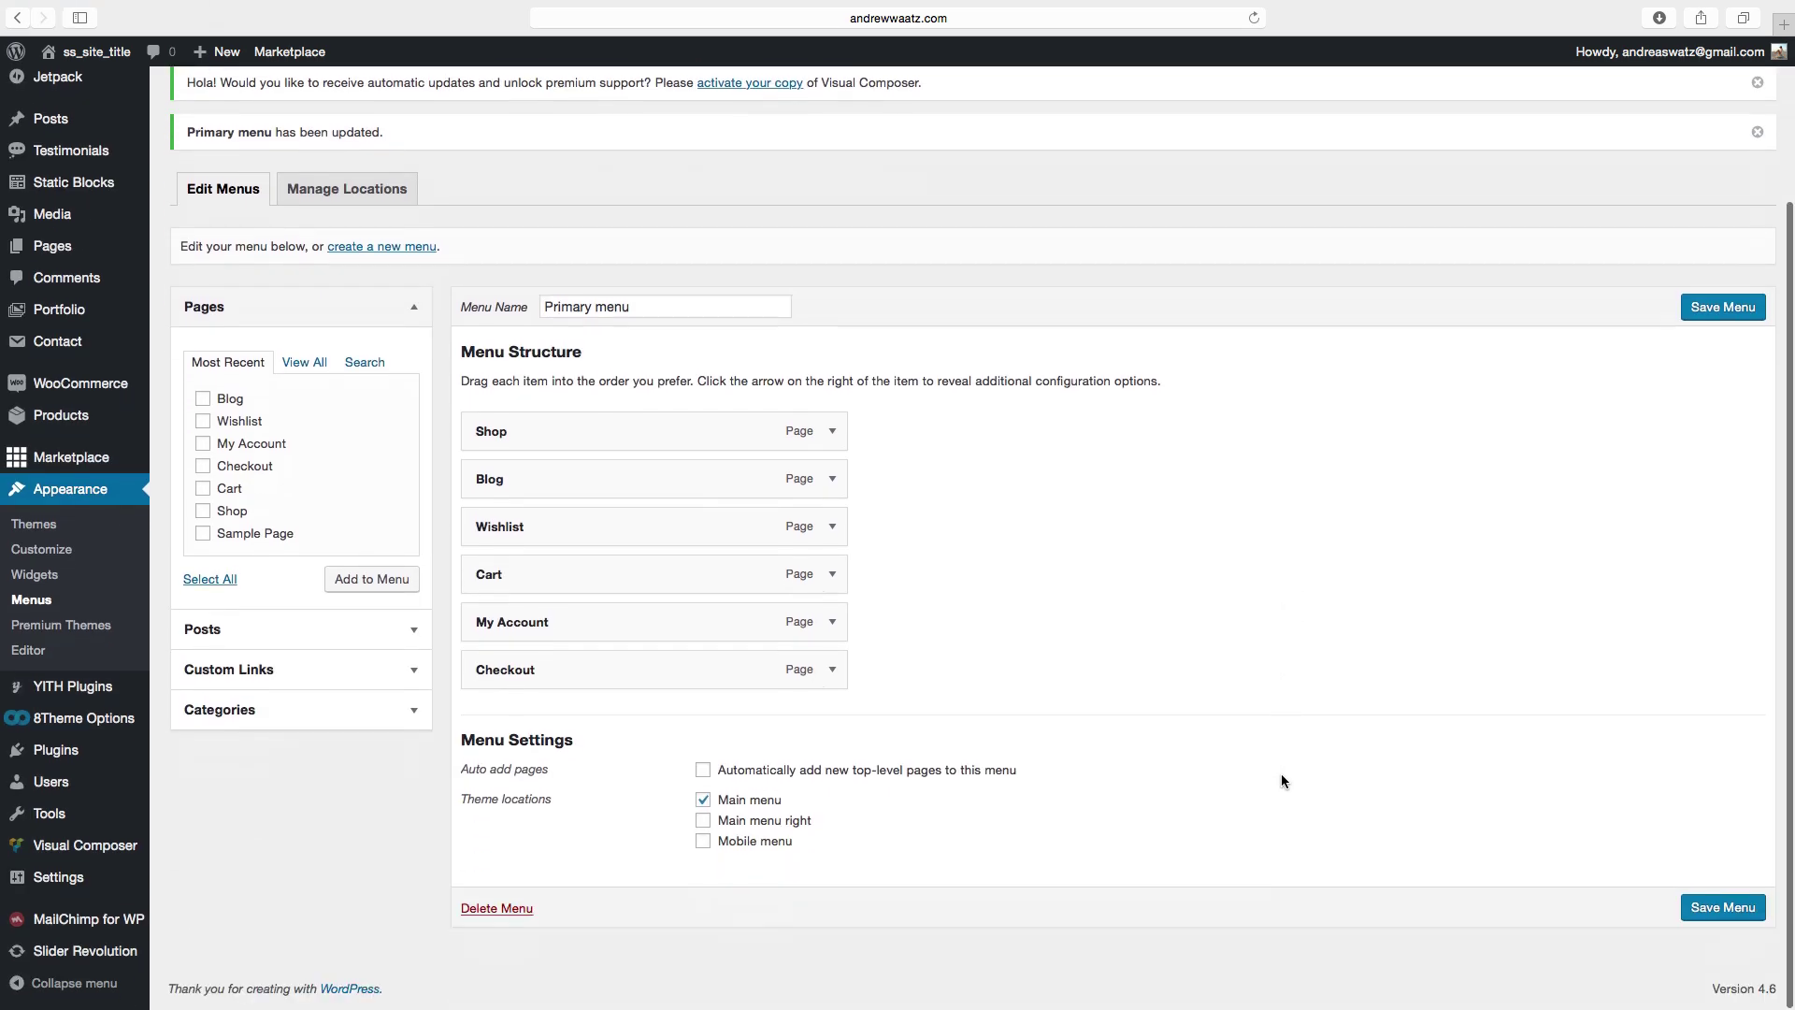
Step: Create a second navigation menu named "Menu right"
scroll(1281, 772, "up", 3)
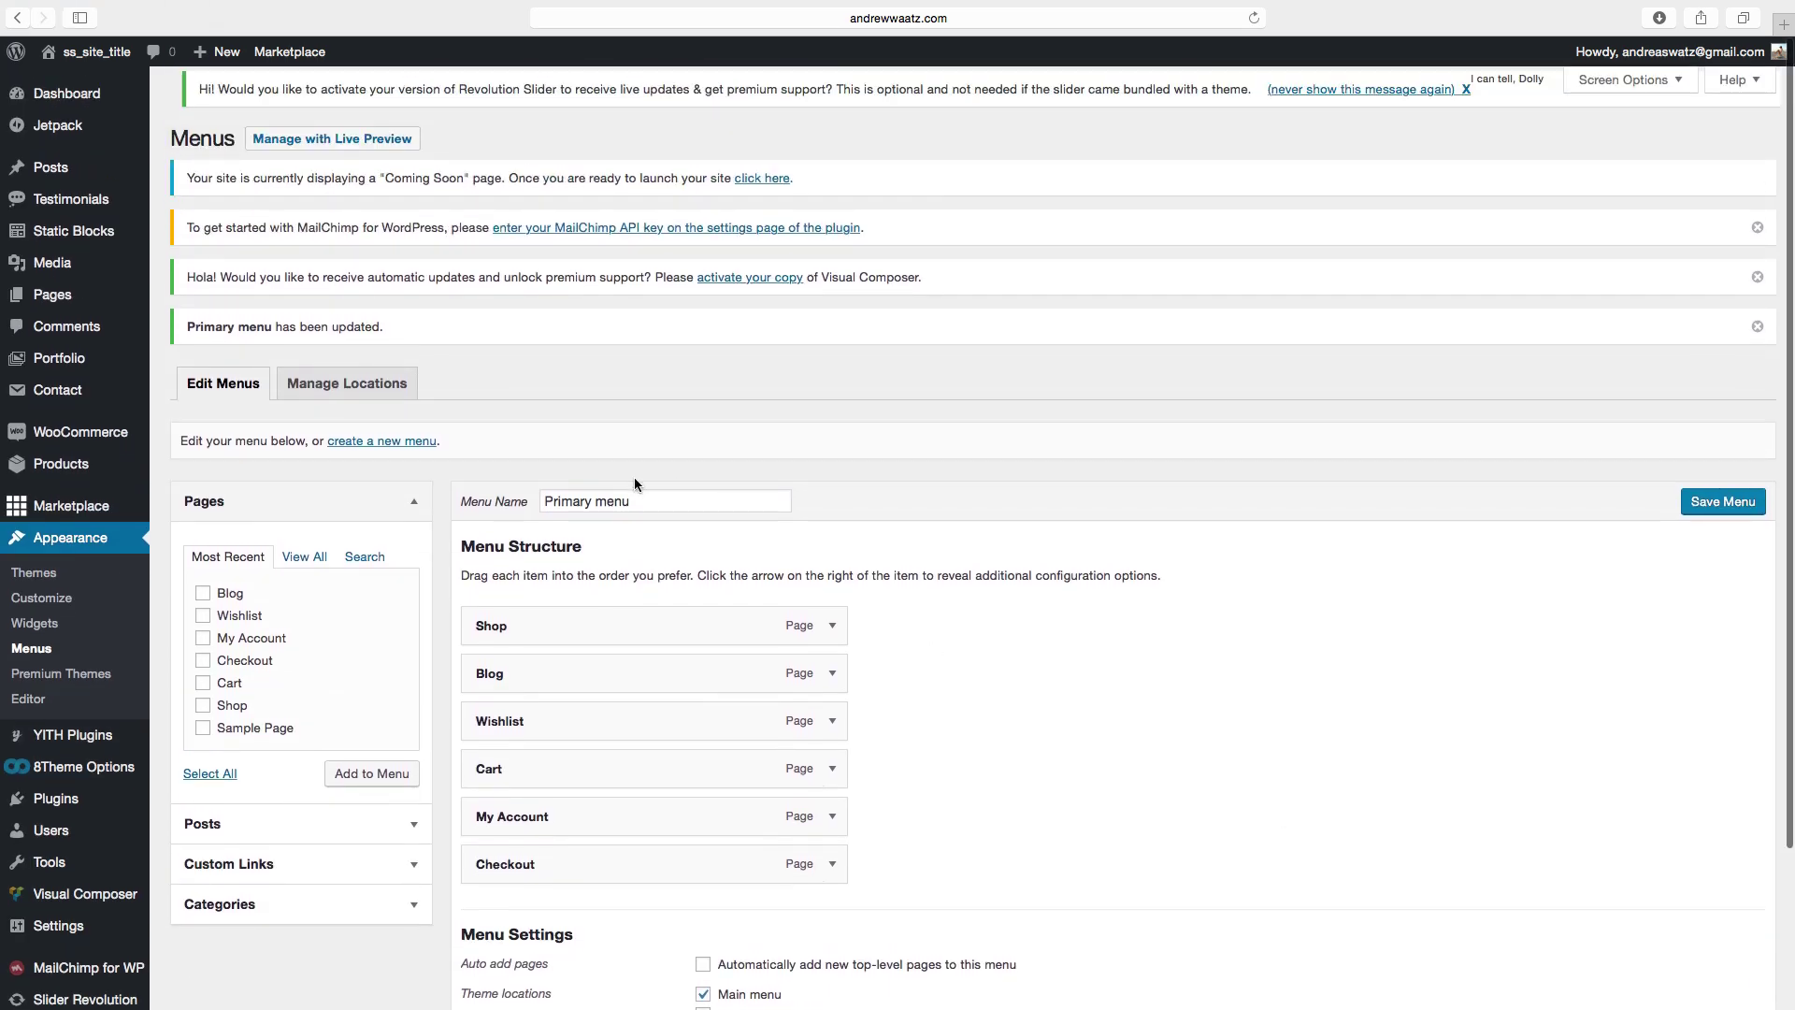
left_click(368, 443)
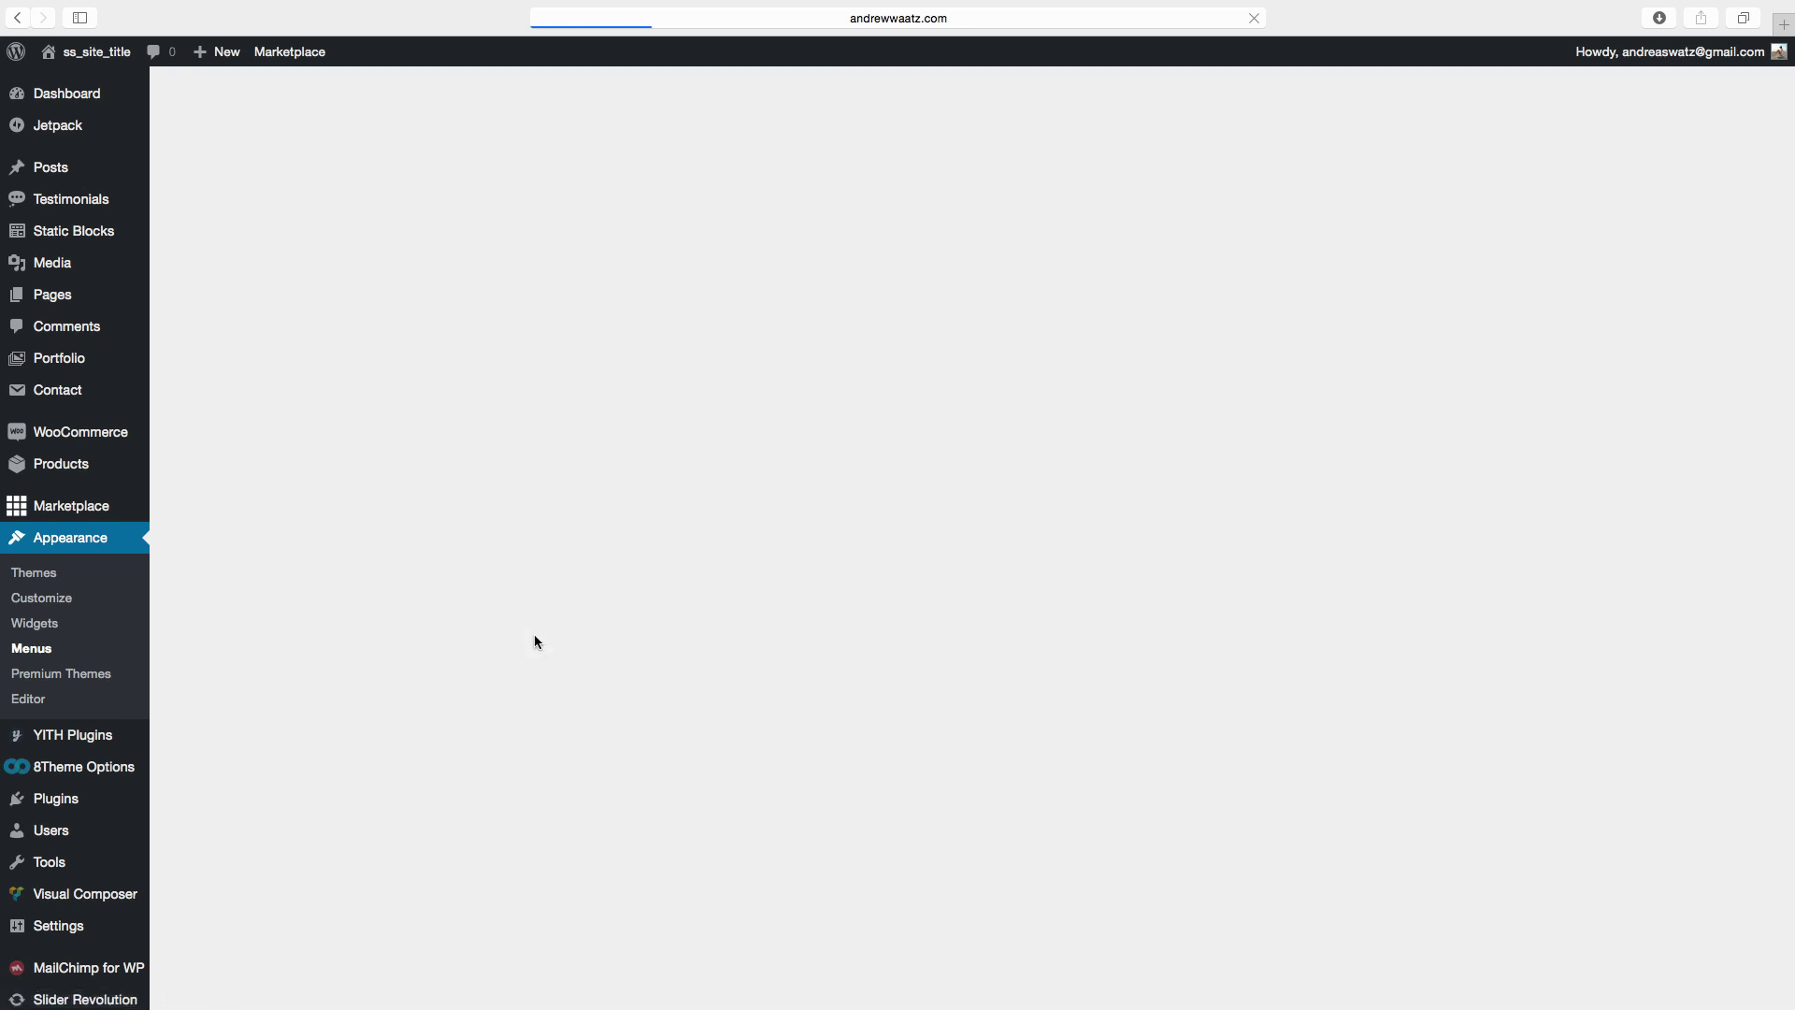
left_click(569, 472)
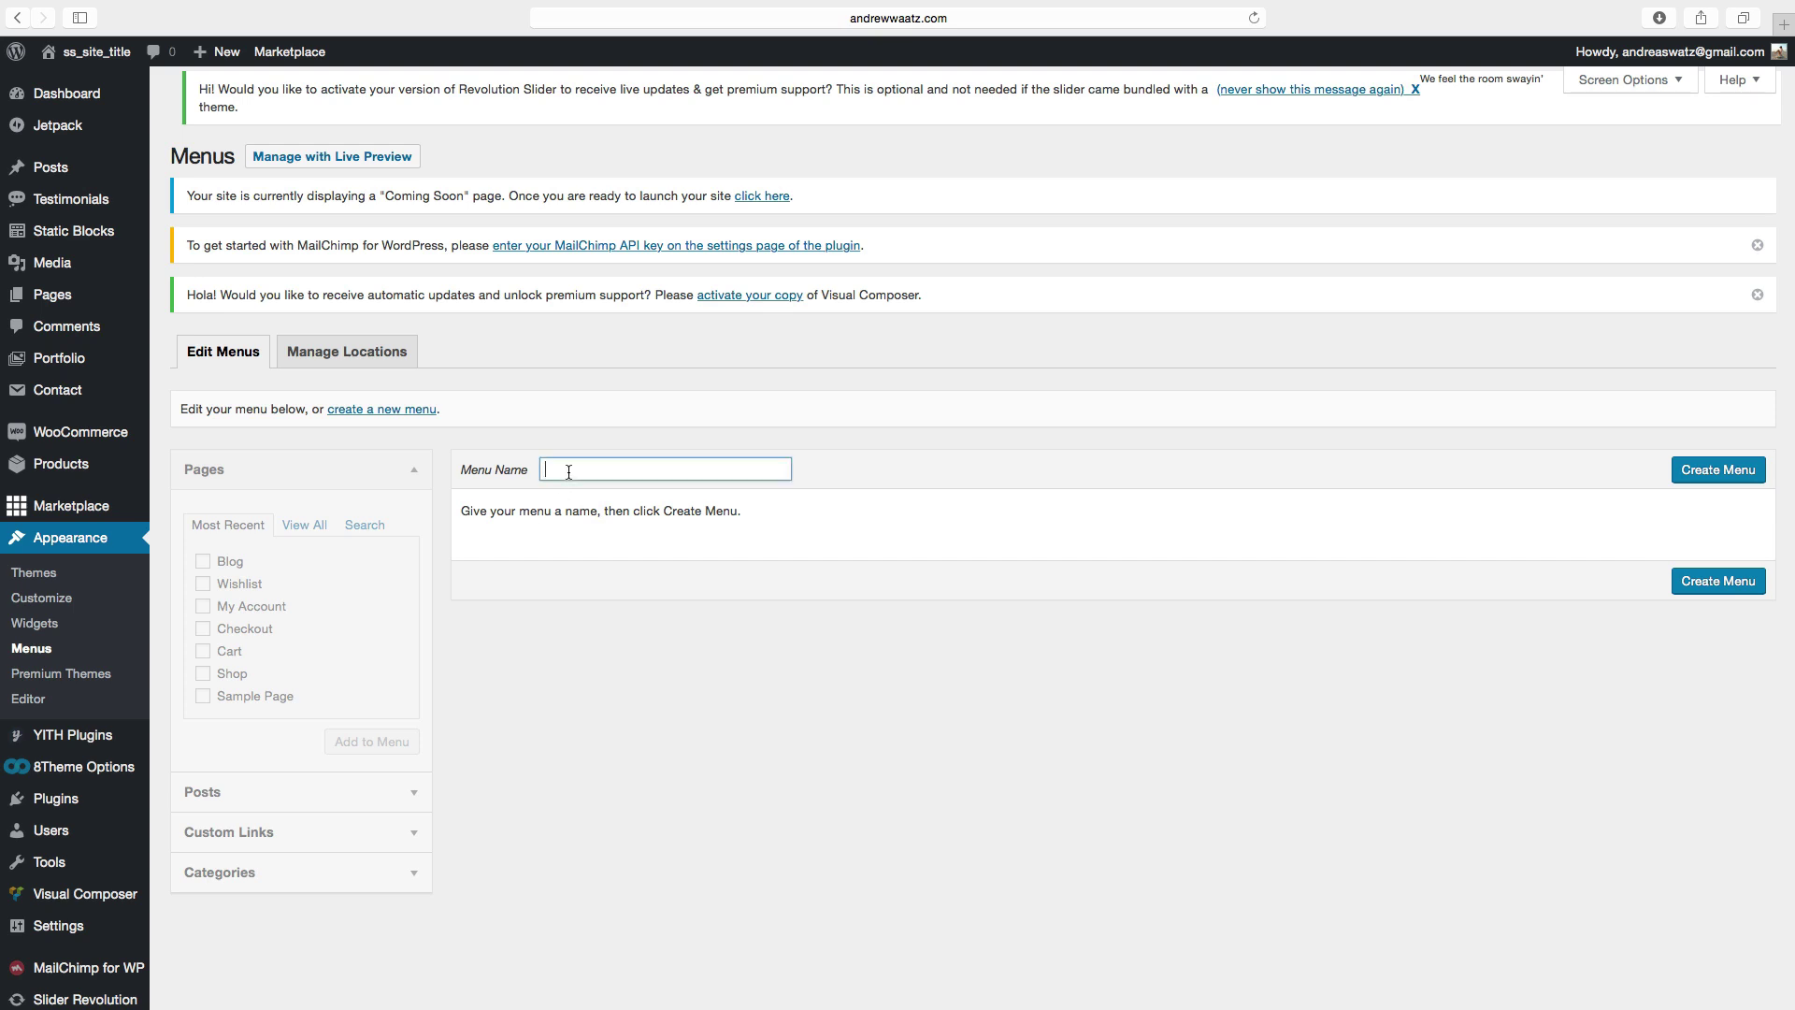
type("Menu right")
left_click(1716, 471)
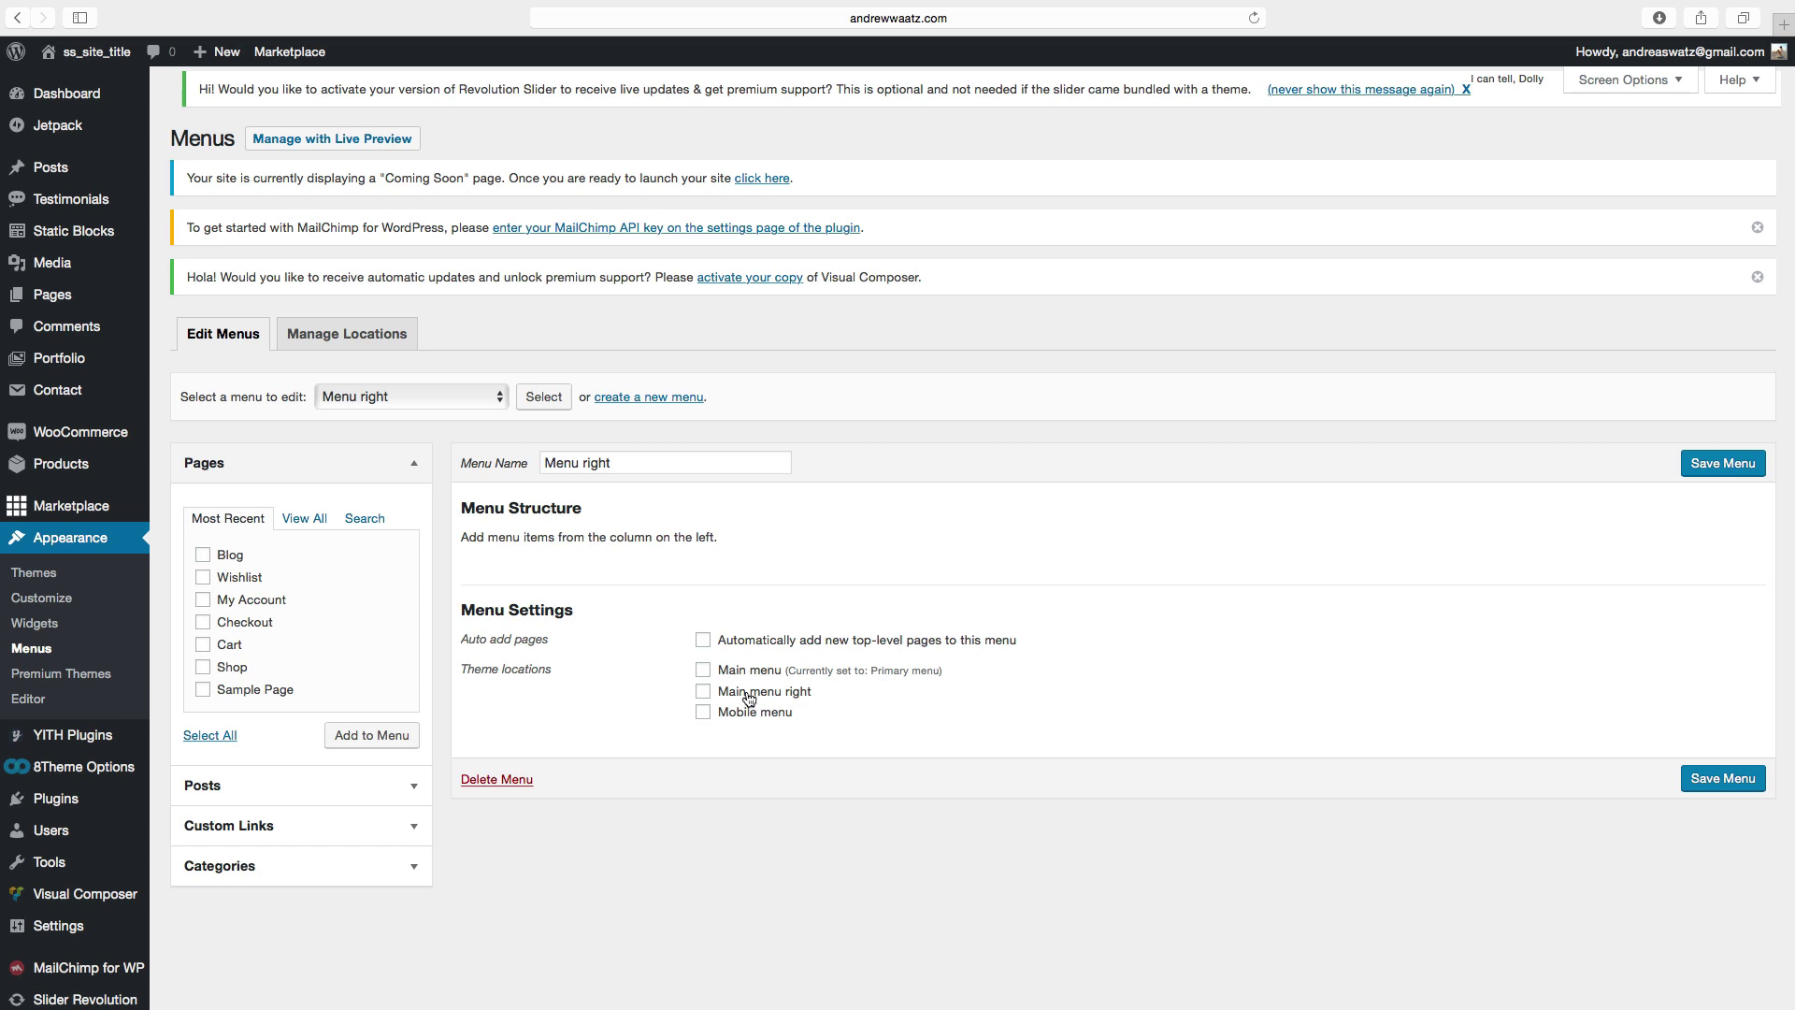
Step: Assign Menu right to the Main menu right location, add the My Account, Checkout and Cart pages, and save it
left_click(703, 693)
left_click(202, 600)
left_click(202, 623)
left_click(202, 645)
left_click(364, 739)
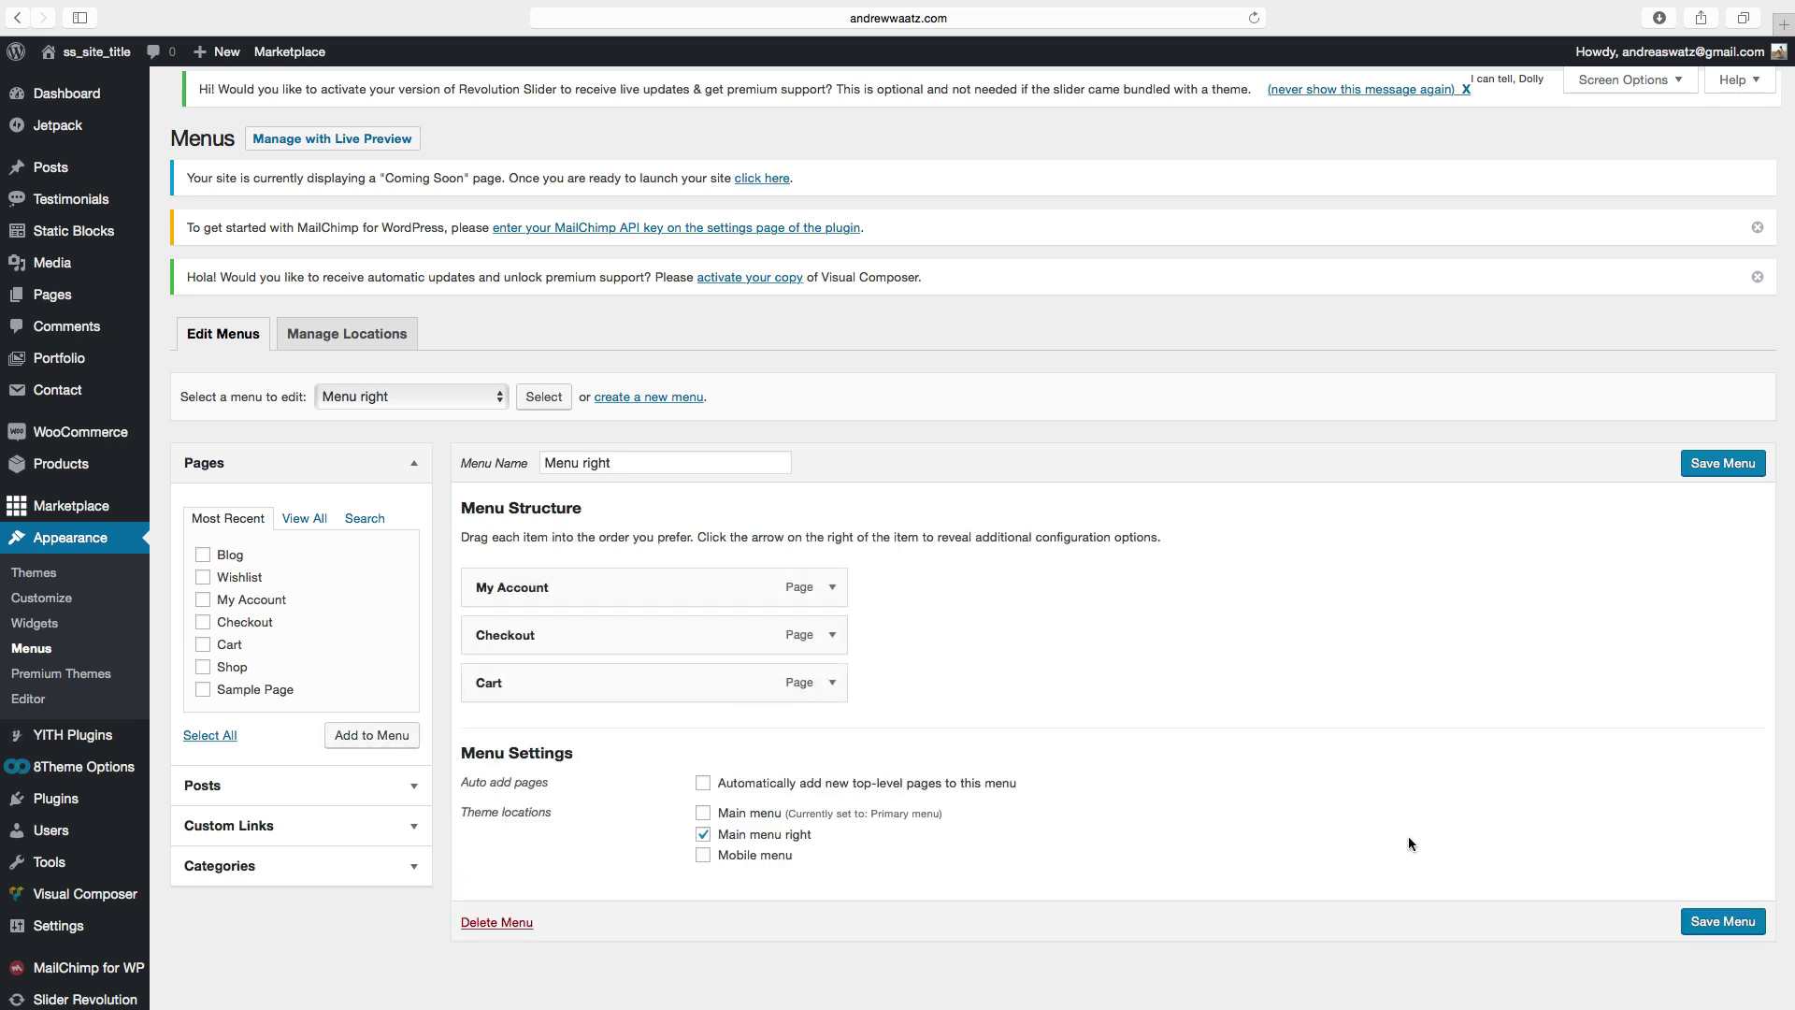
left_click(1703, 925)
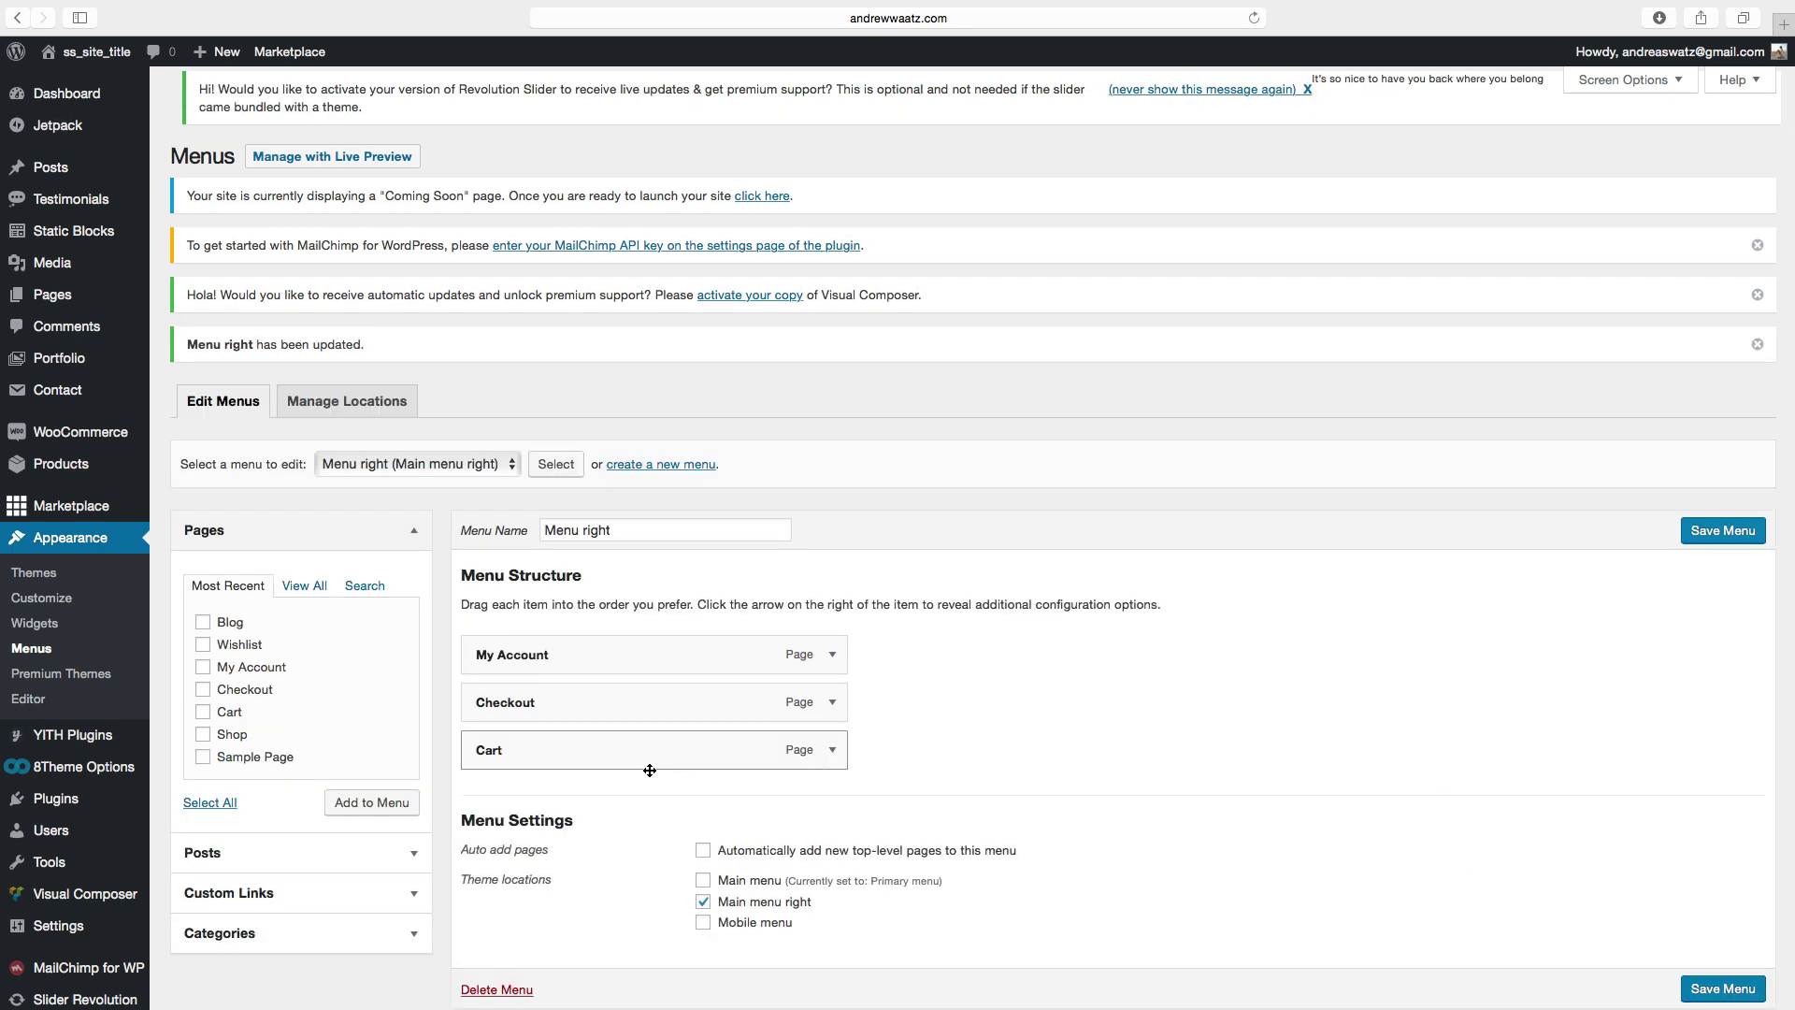
Step: Review the Posts, Custom Links and Categories sources for menu items and check the navigation on the live site
scroll(280, 781, "down", 2)
left_click(344, 776)
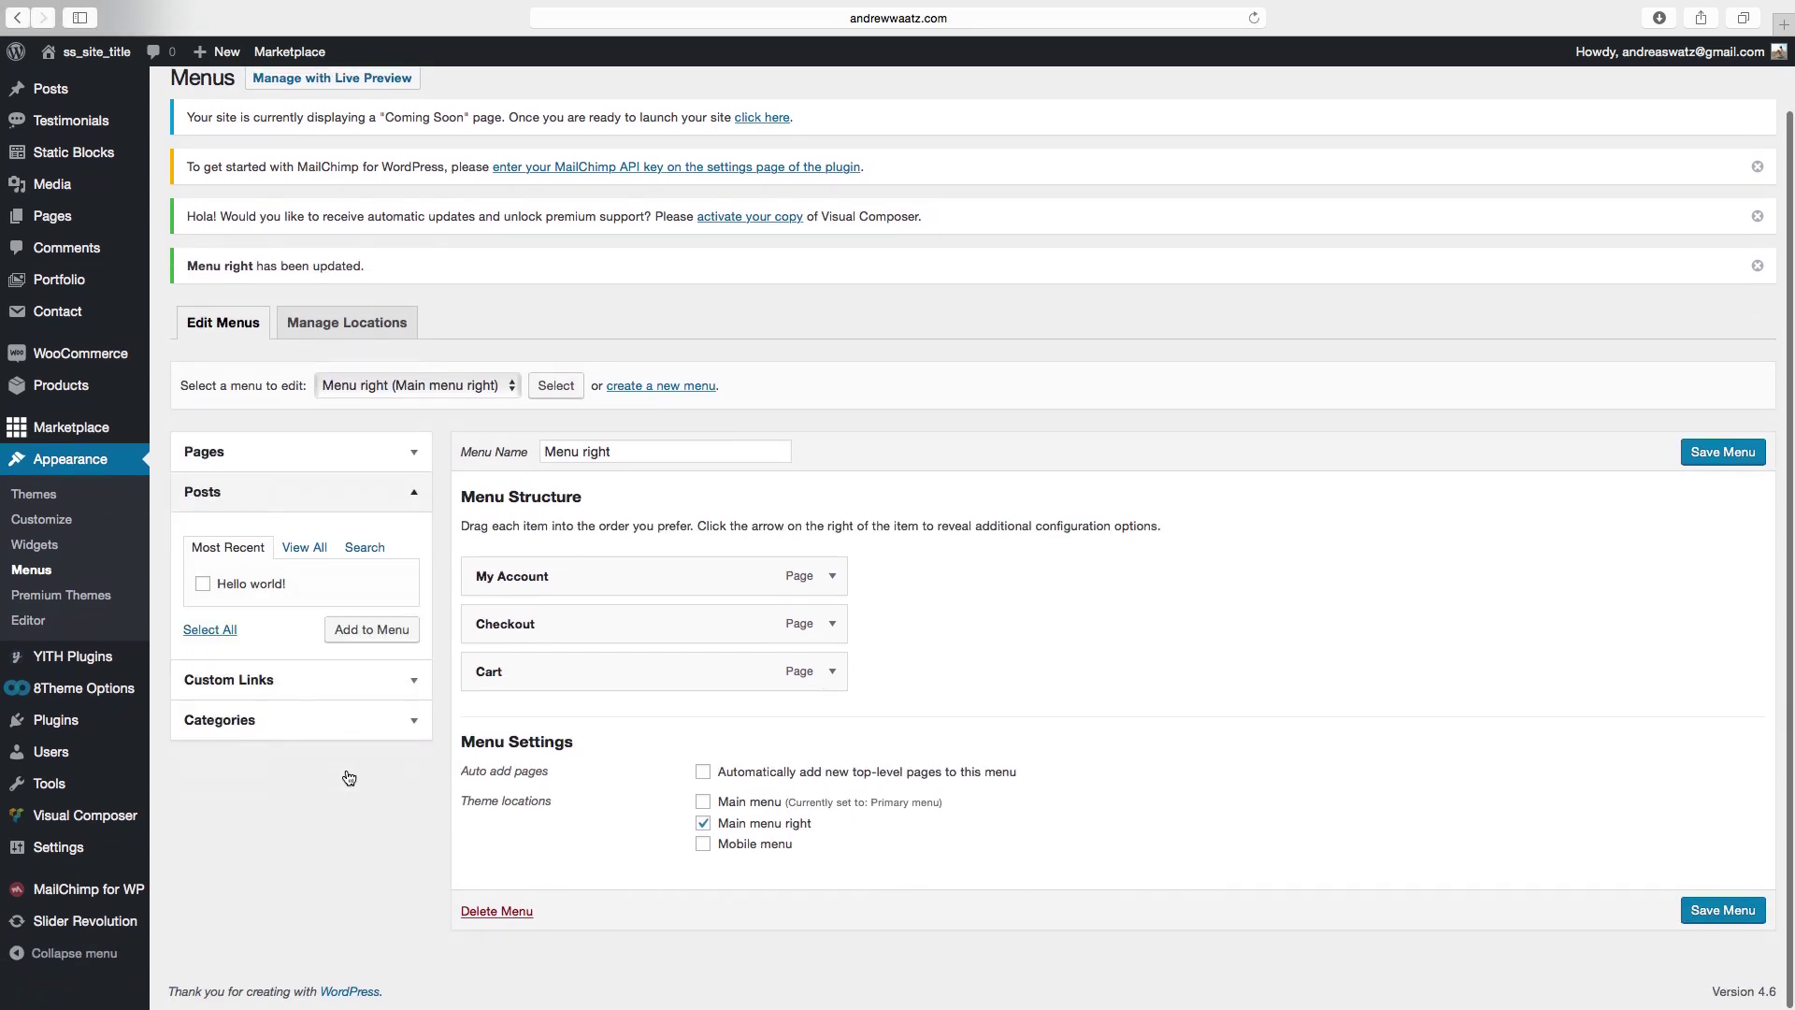
left_click(274, 689)
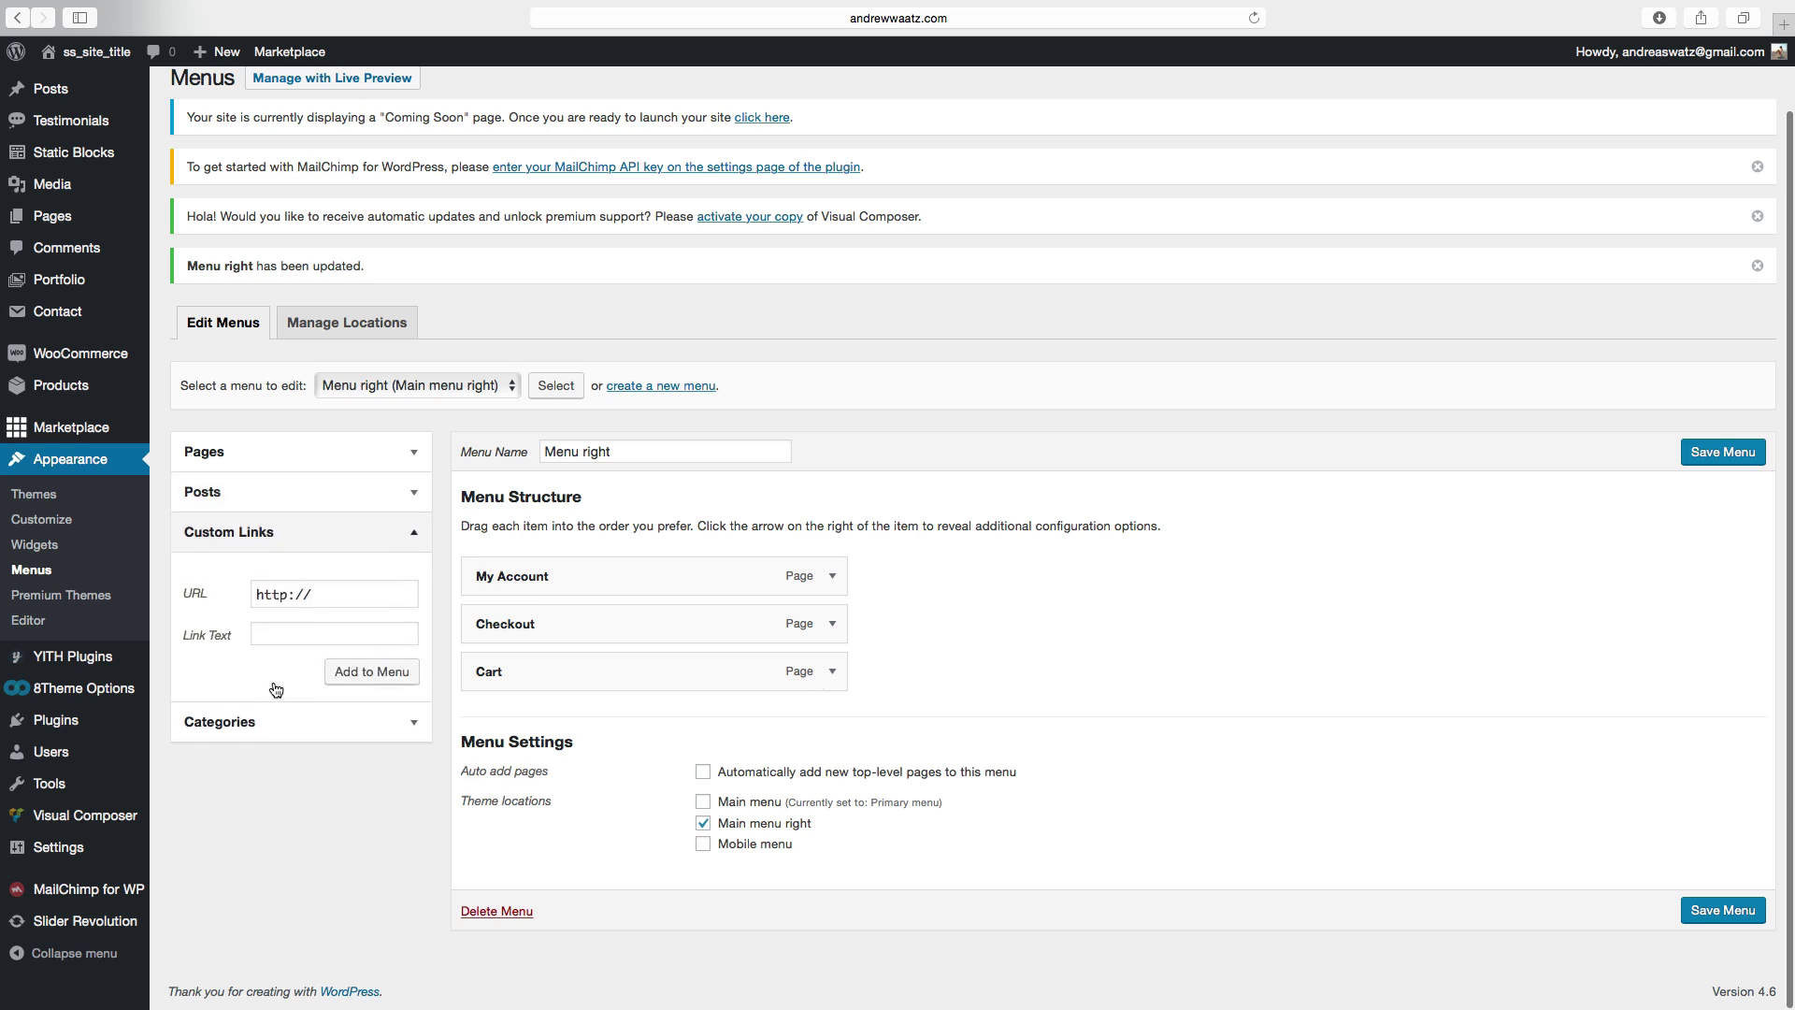
left_click(219, 726)
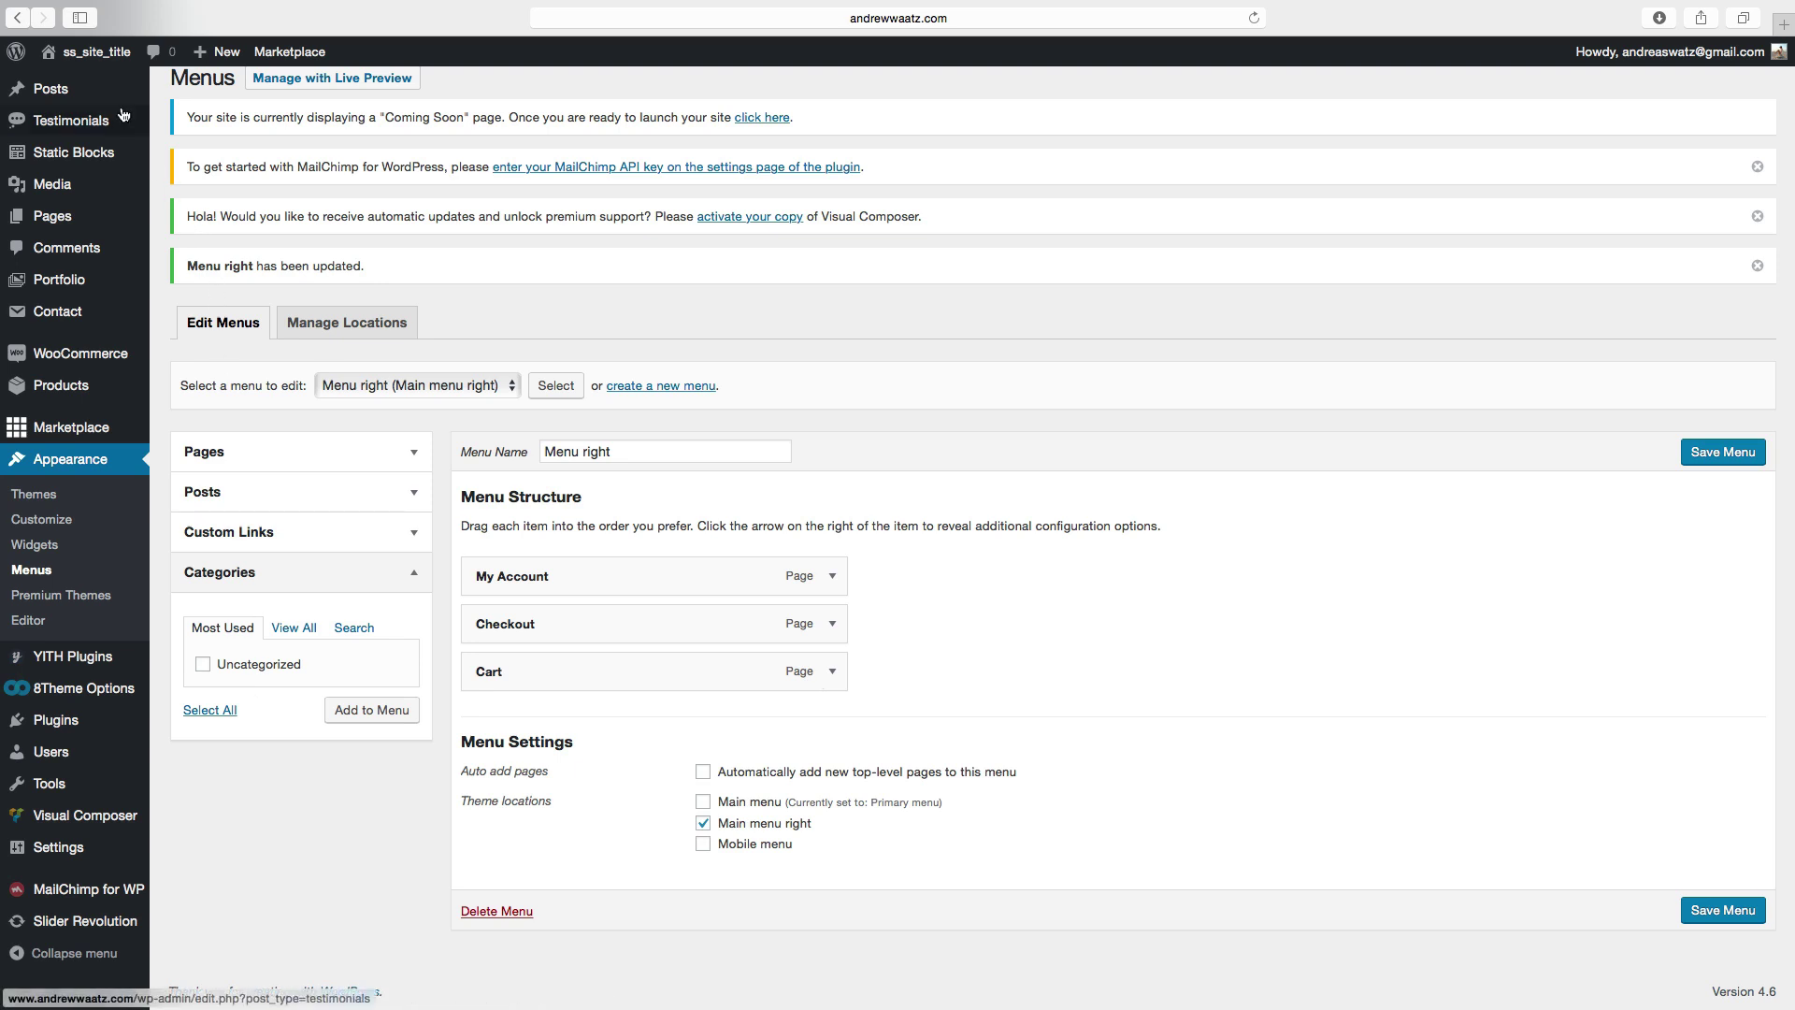
left_click(97, 55)
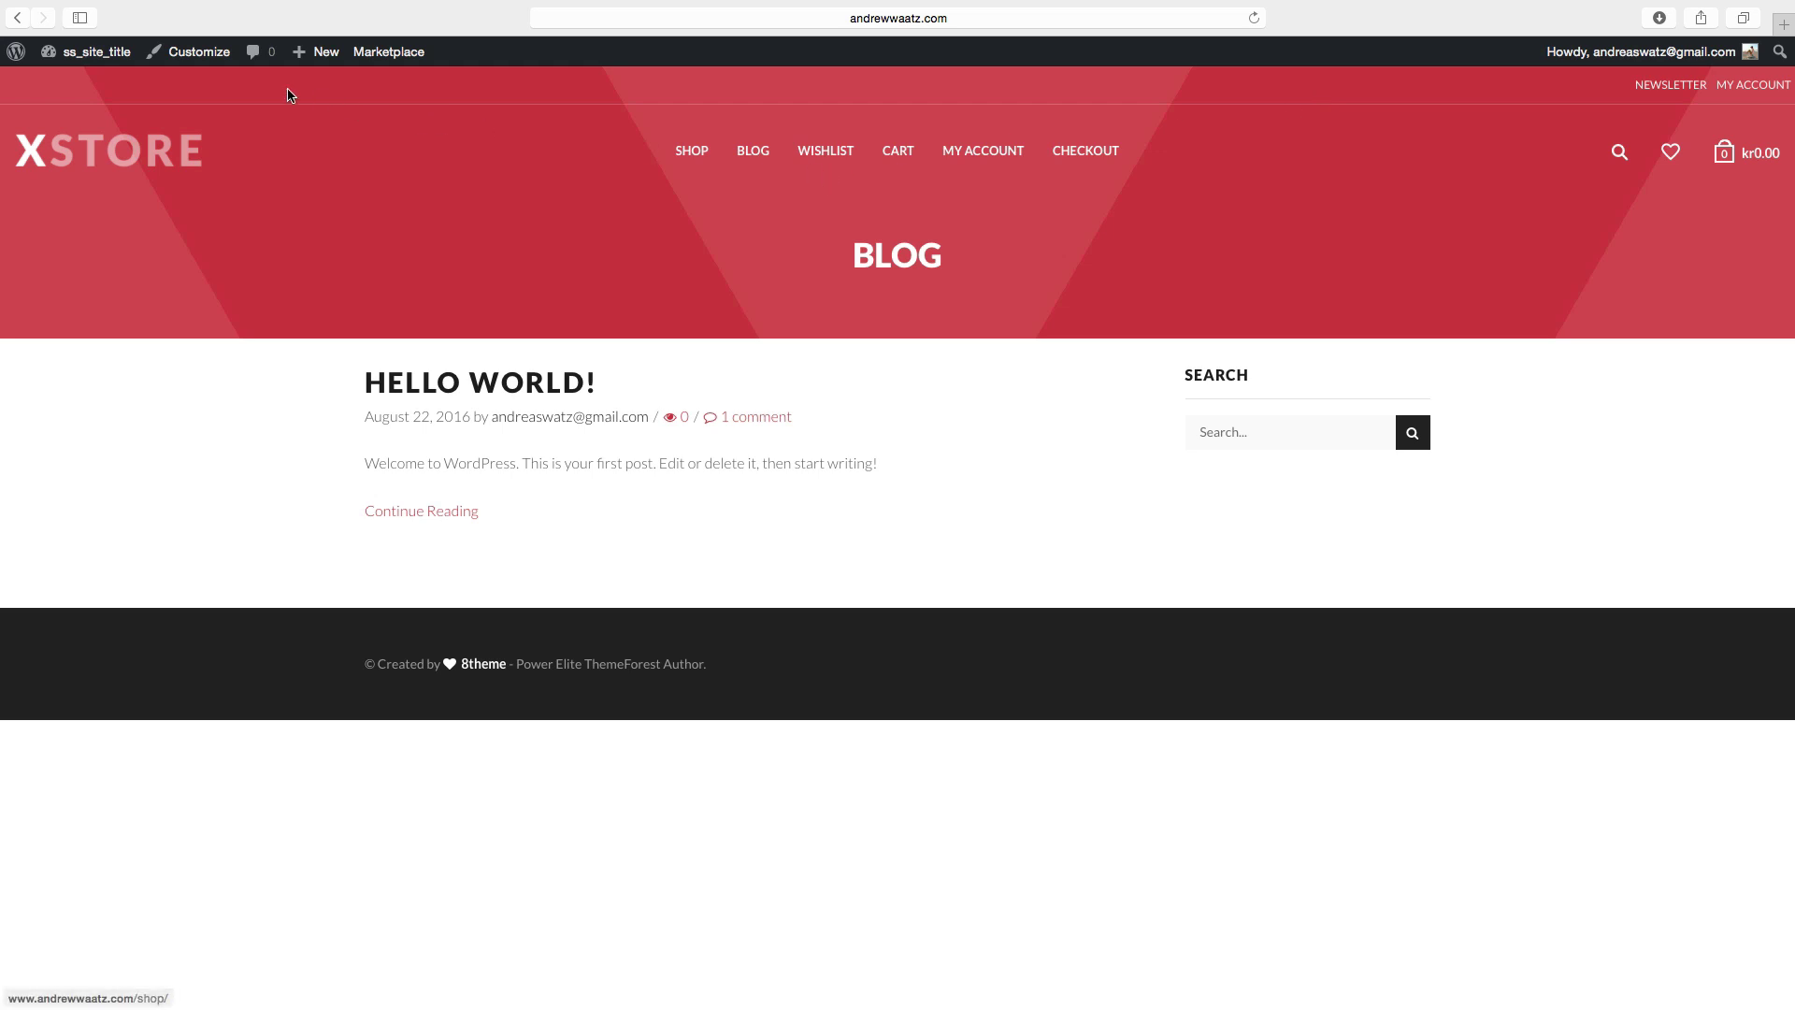
left_click(88, 56)
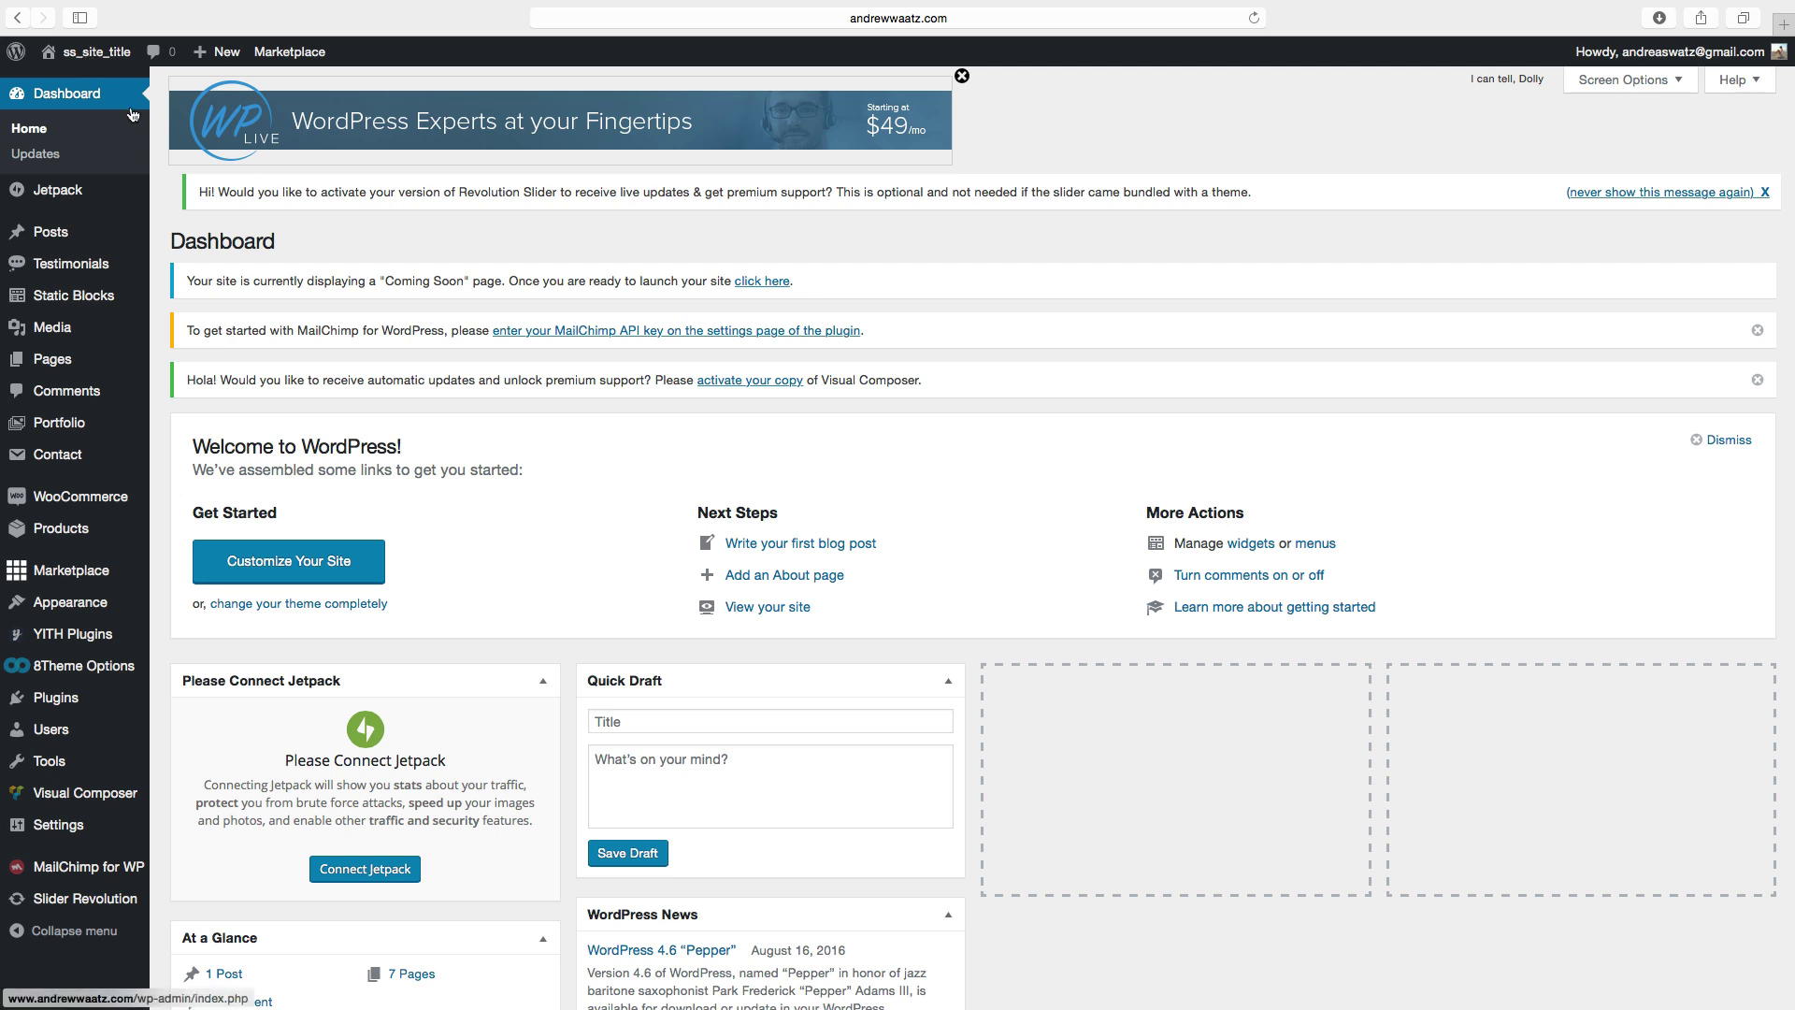
Step: Open the theme's general options and review the available site layouts
mouse_move(58, 657)
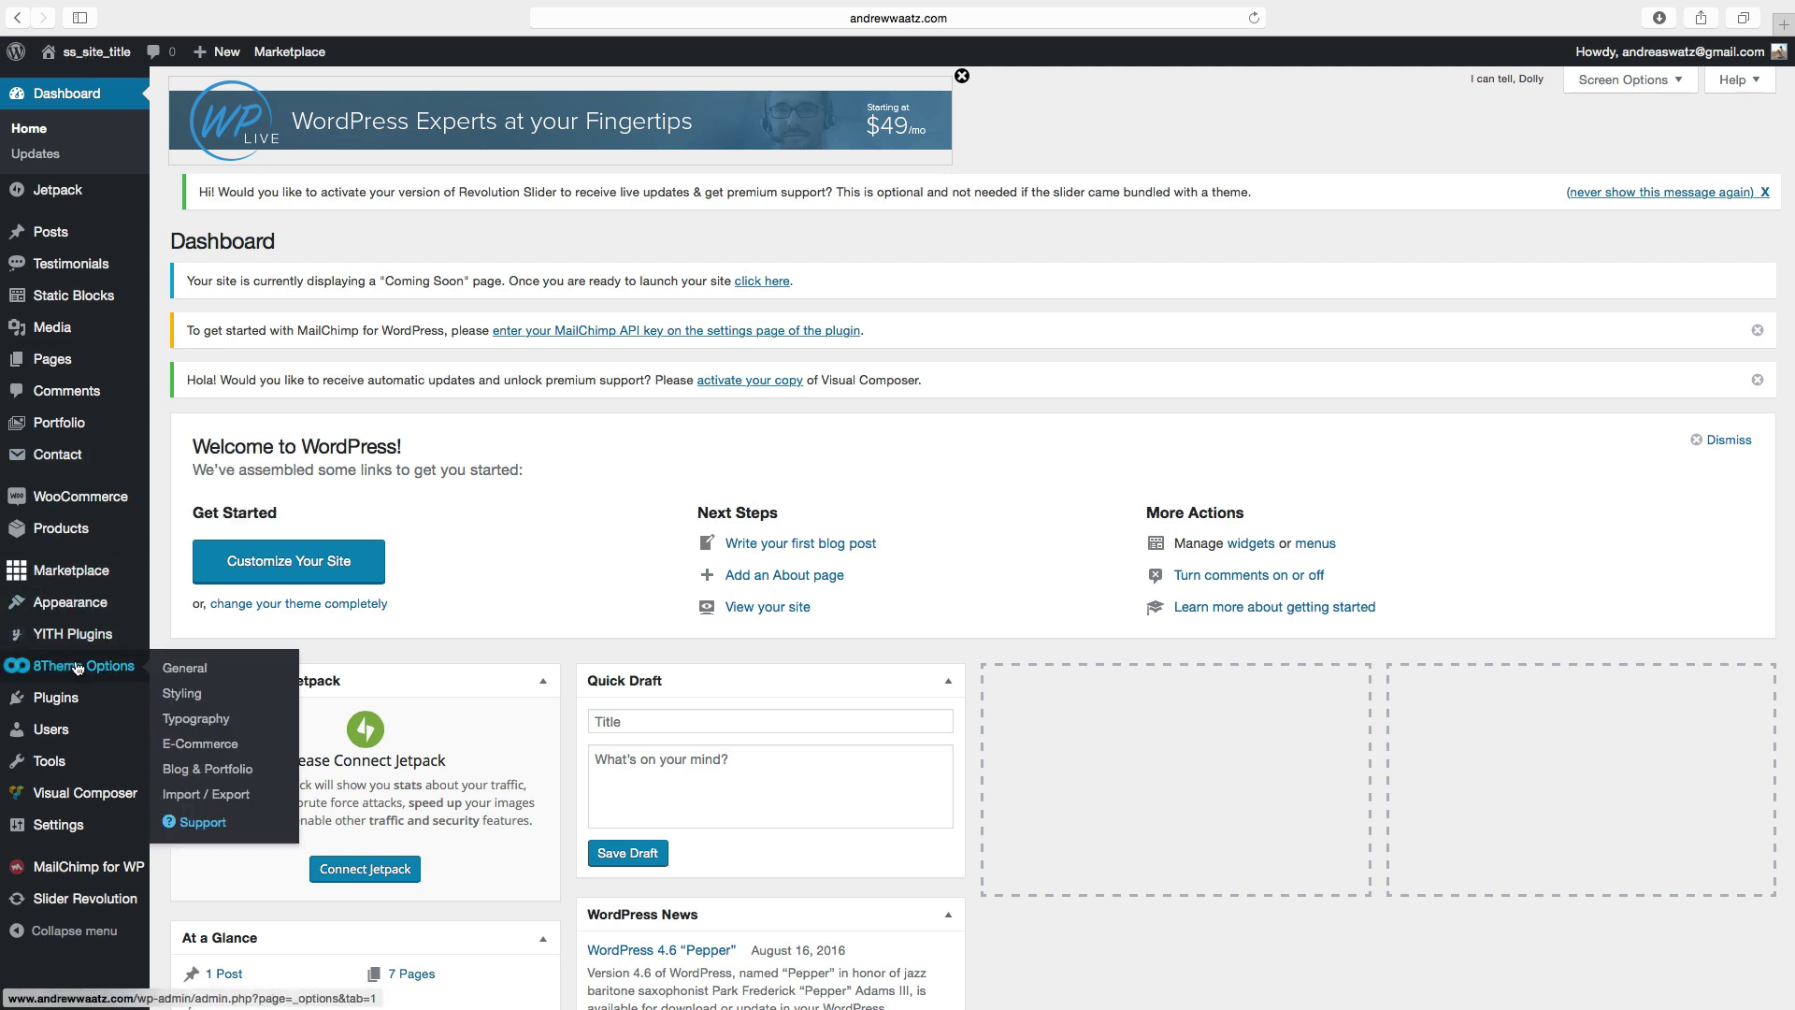
left_click(192, 673)
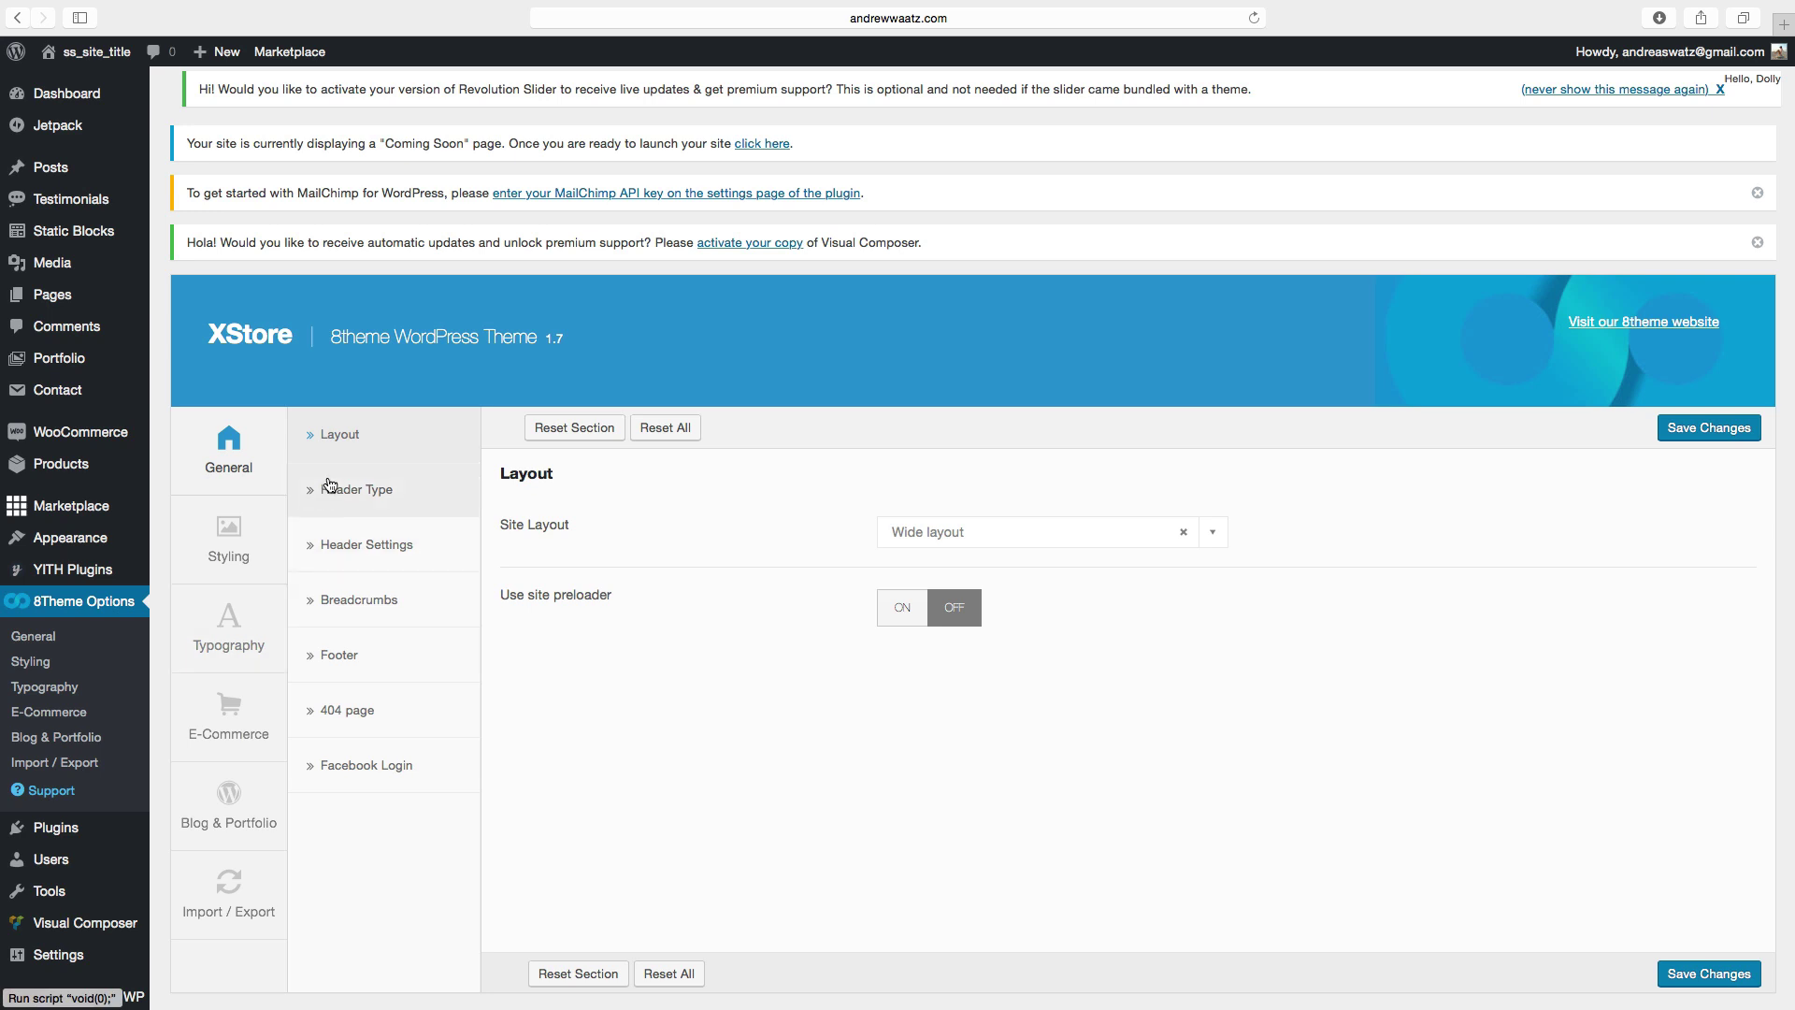
left_click(511, 527)
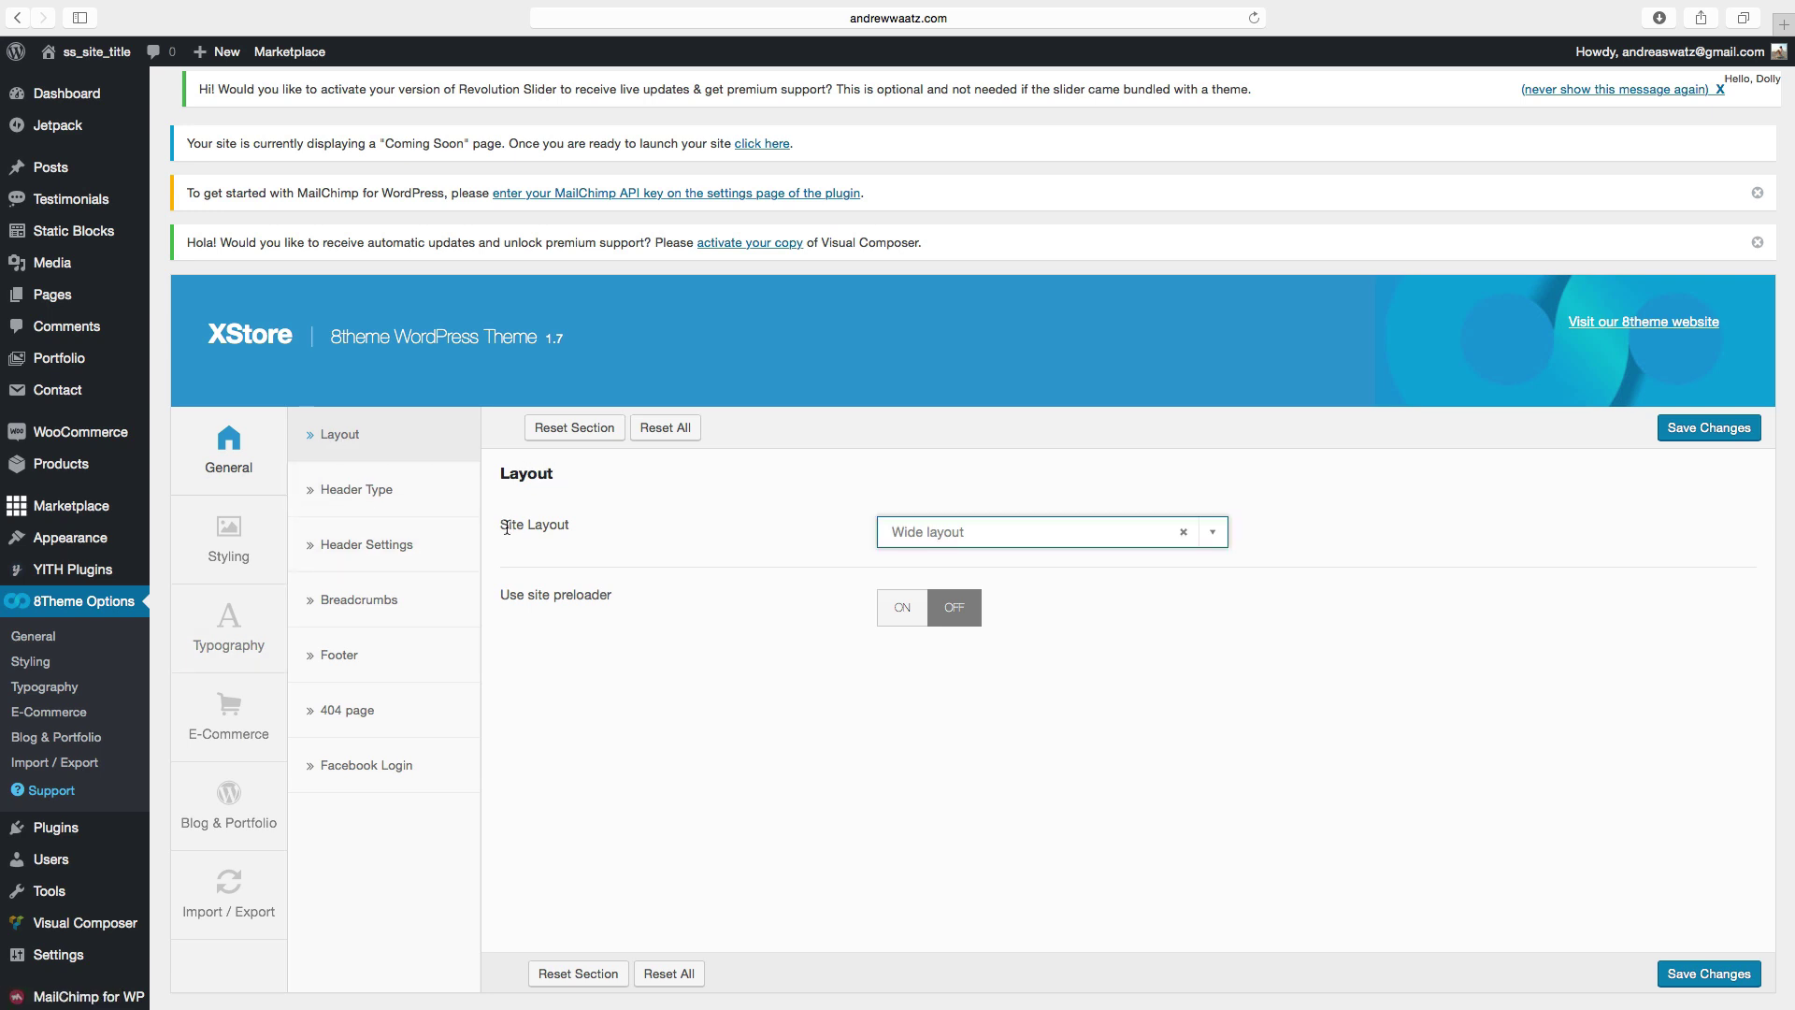
left_click(993, 537)
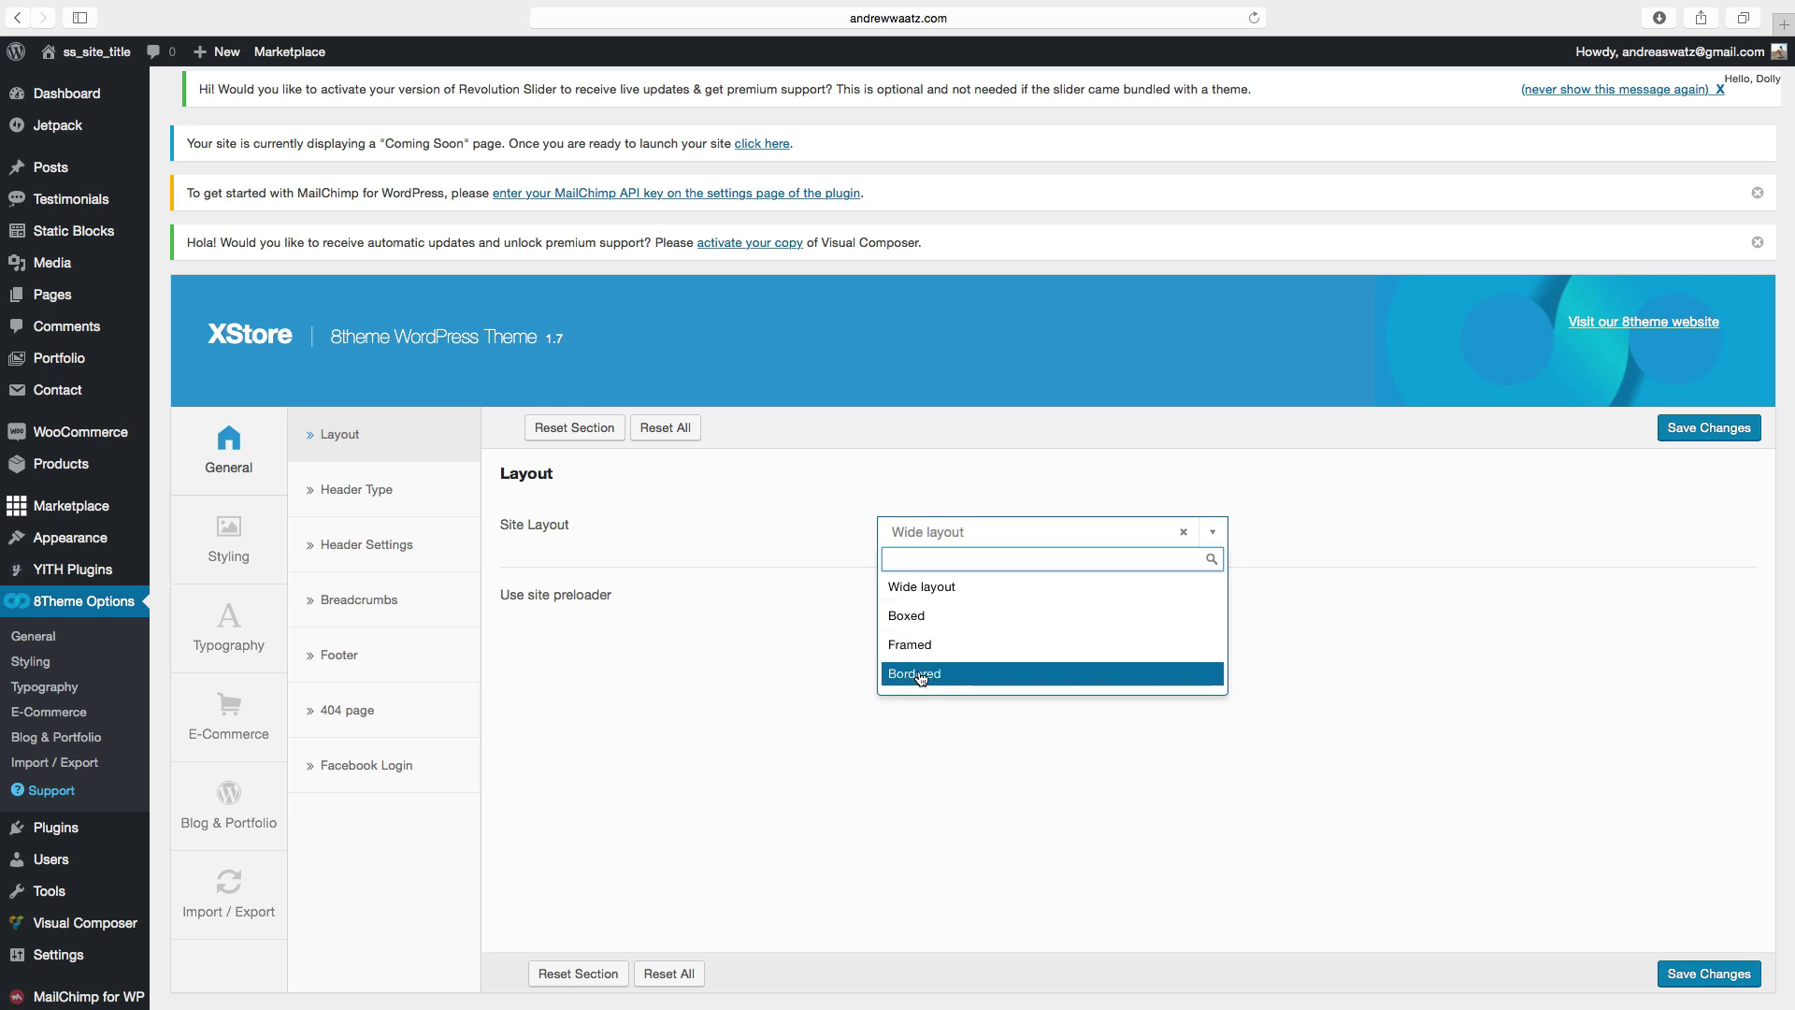
left_click(831, 658)
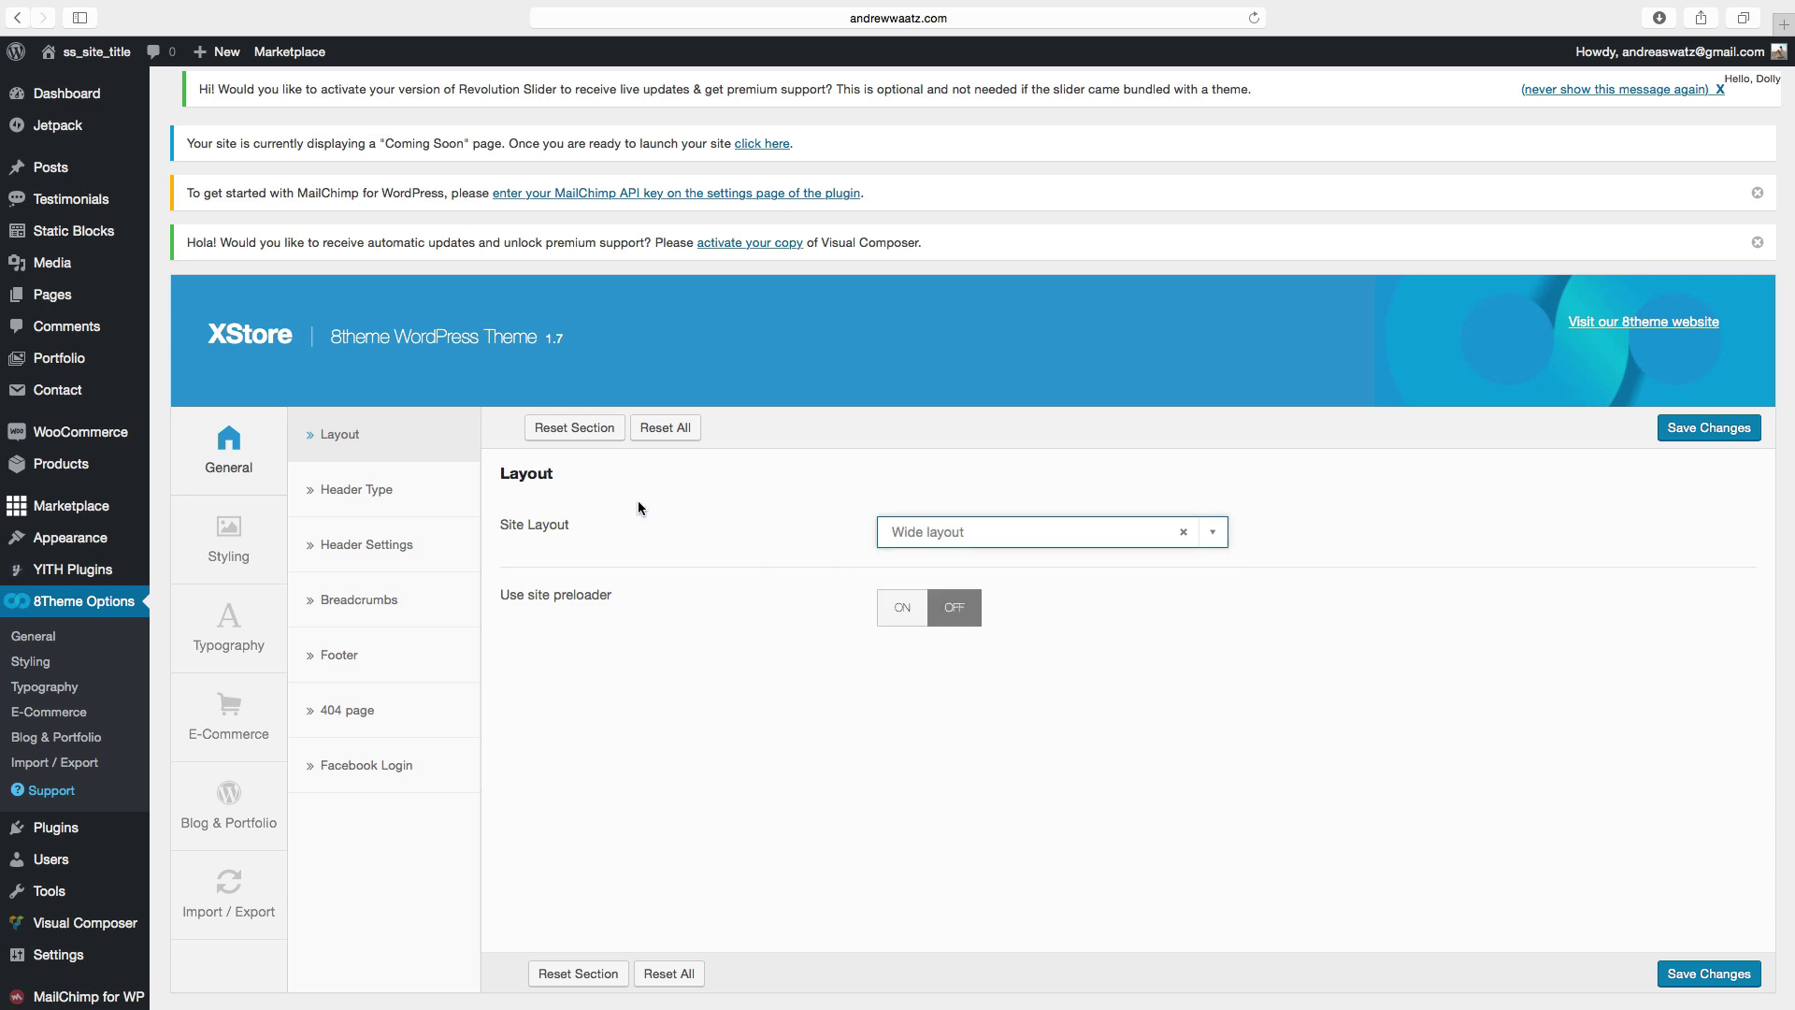
Step: Set the header type to Variant center and save the theme settings
left_click(364, 500)
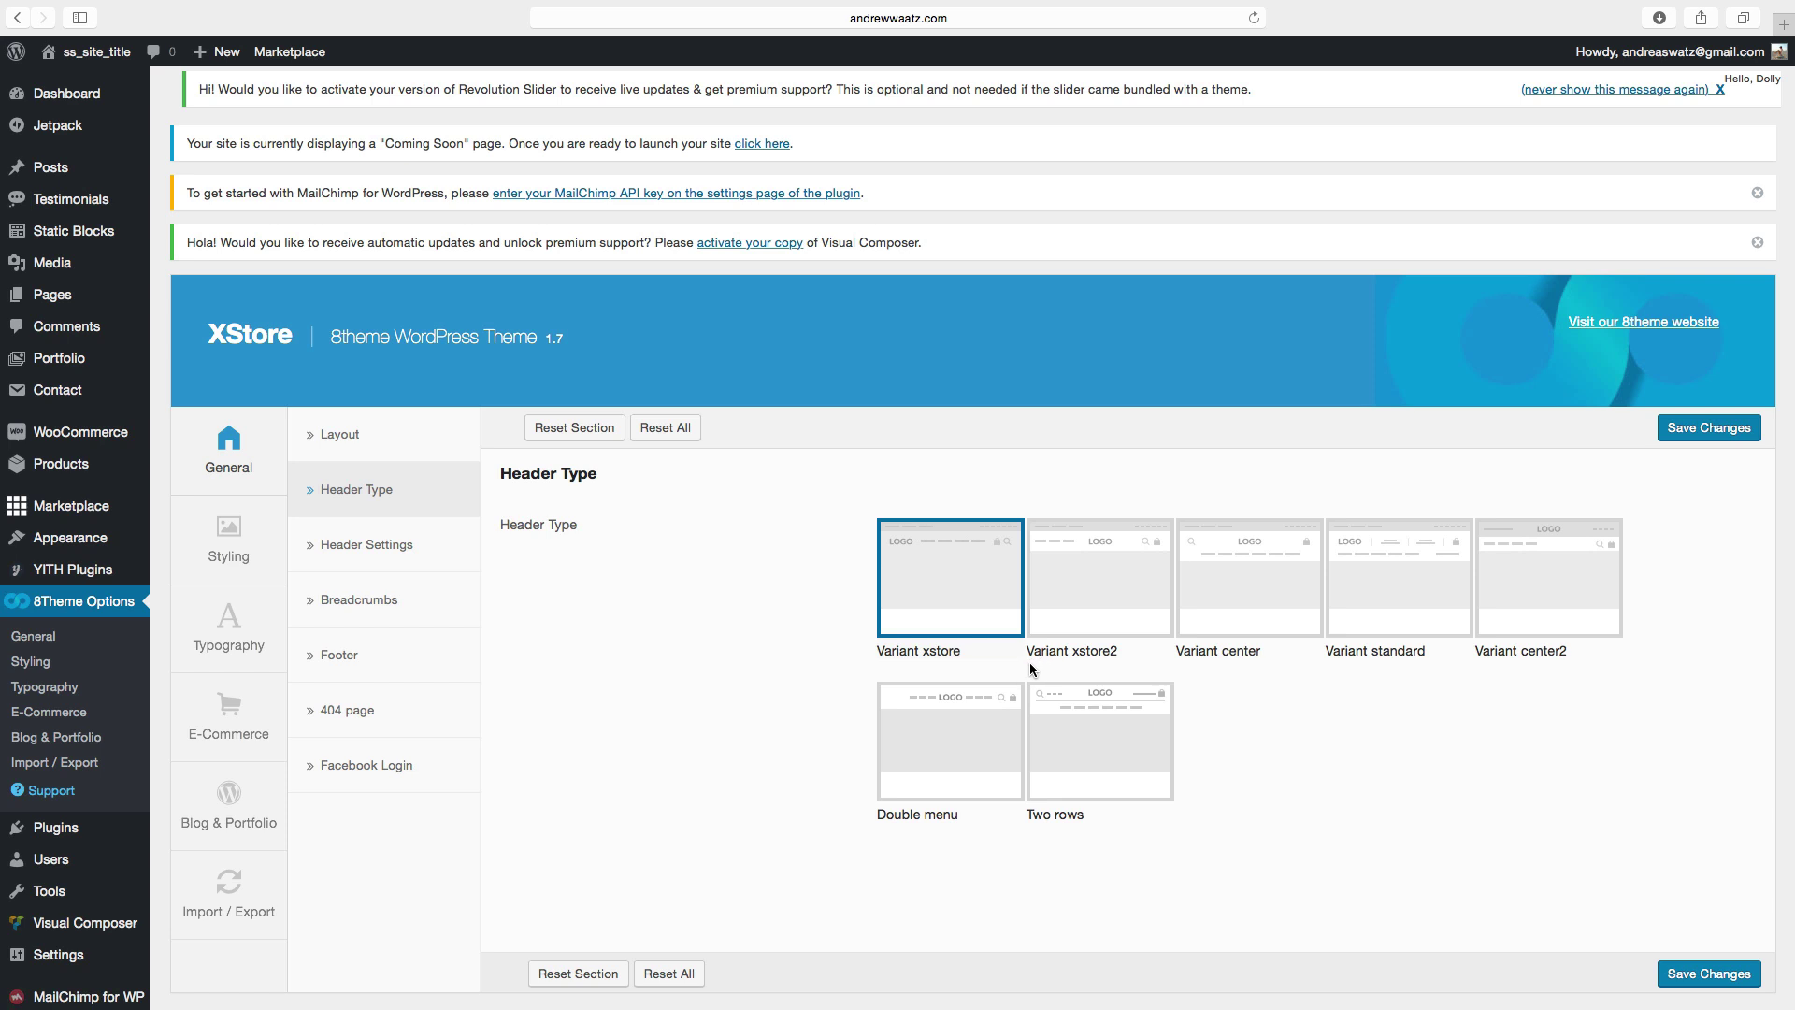
left_click(1237, 597)
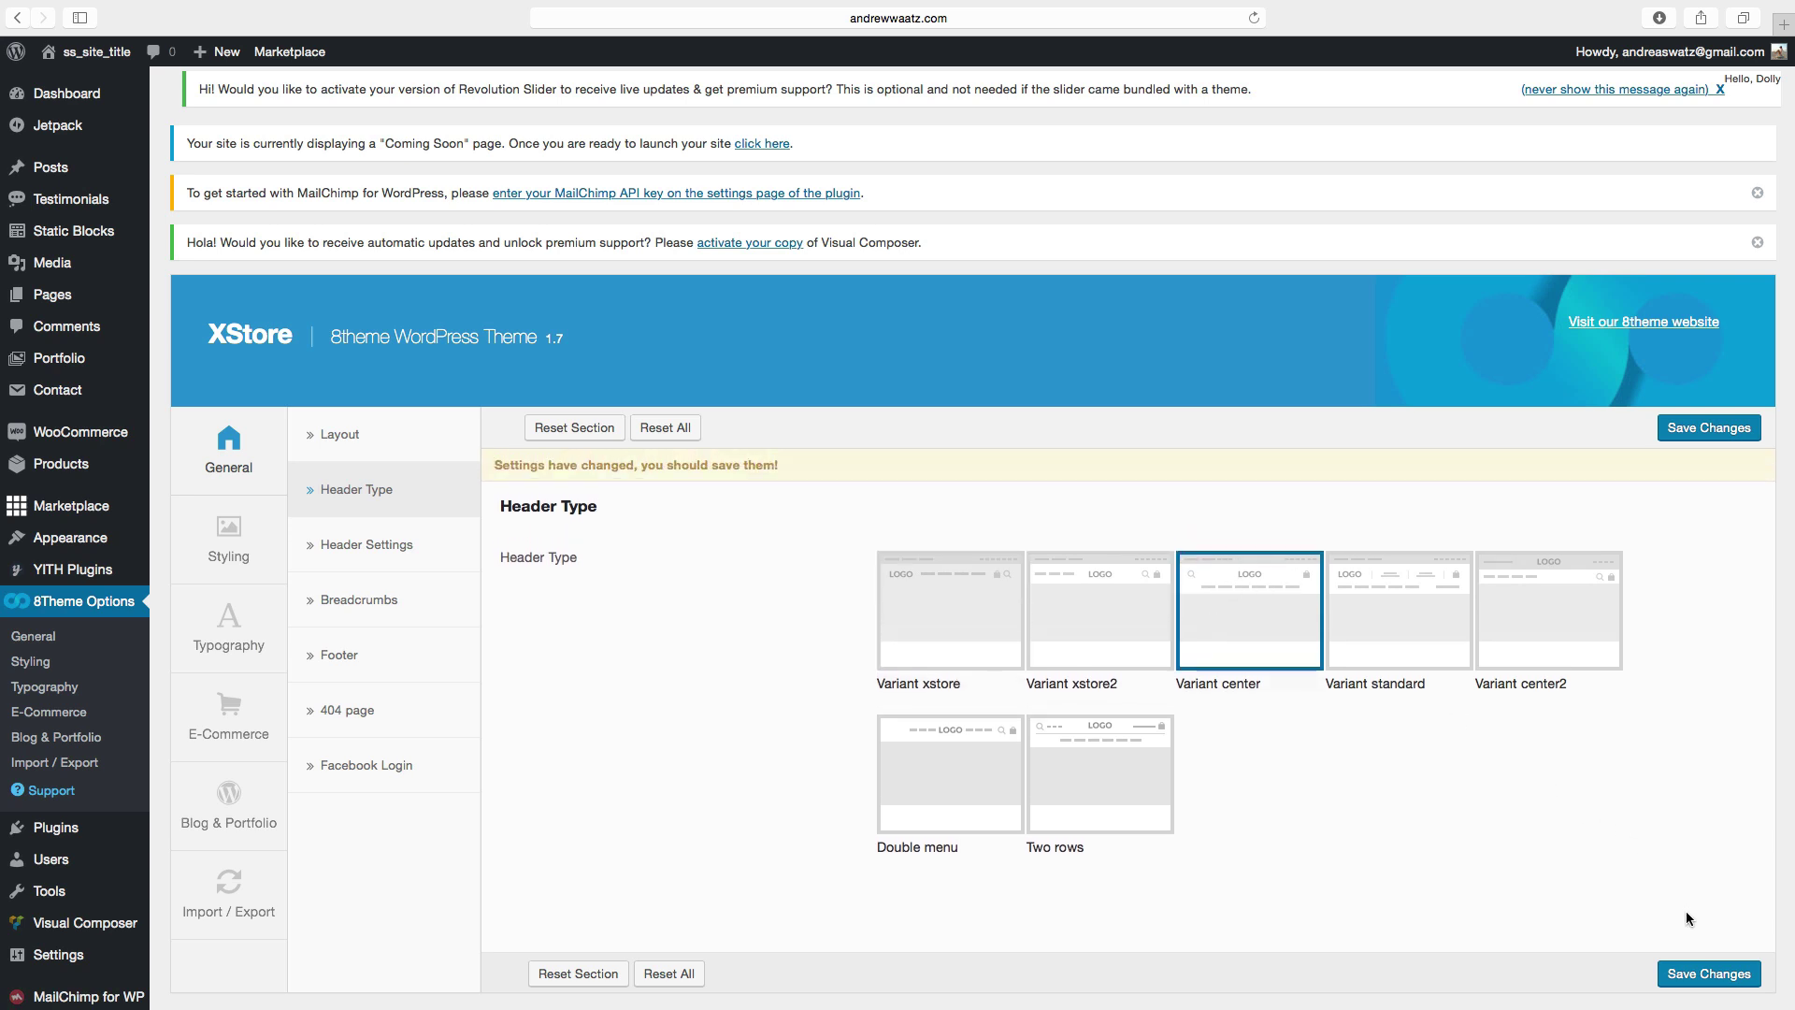
left_click(1699, 977)
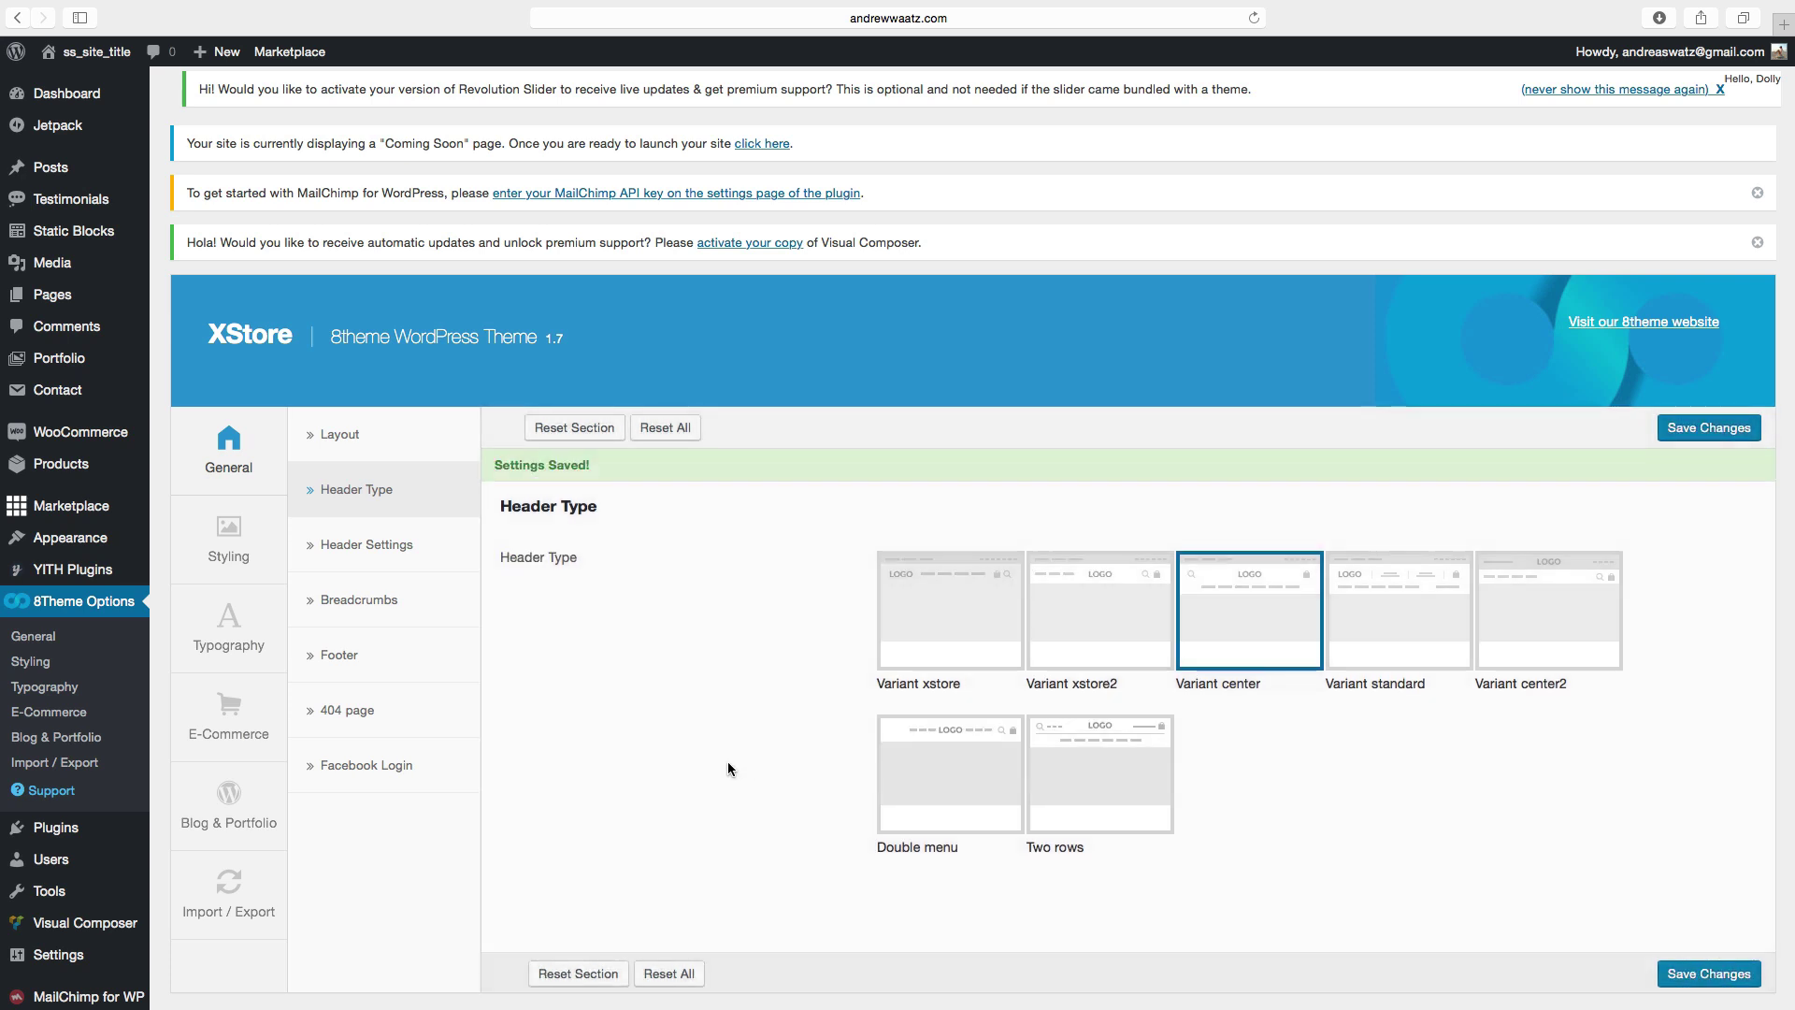
Step: Set the header background color to white in the header settings
left_click(392, 551)
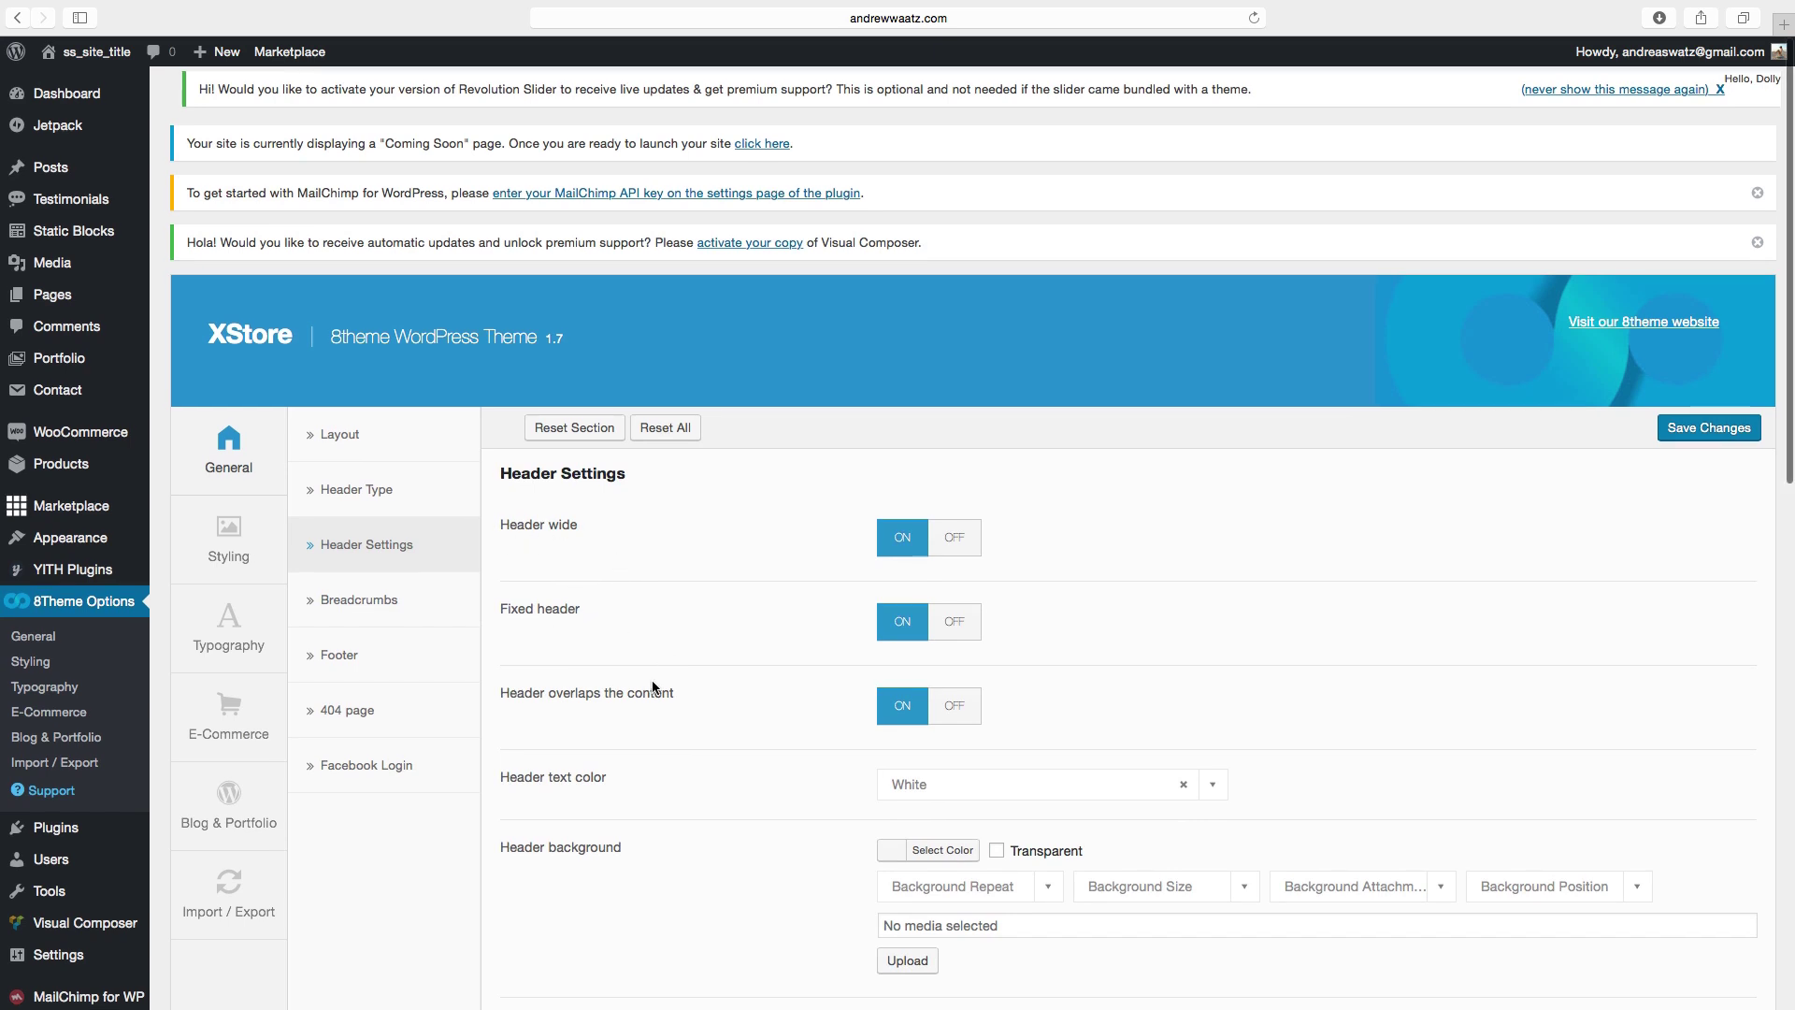
scroll(617, 692, "down", 1)
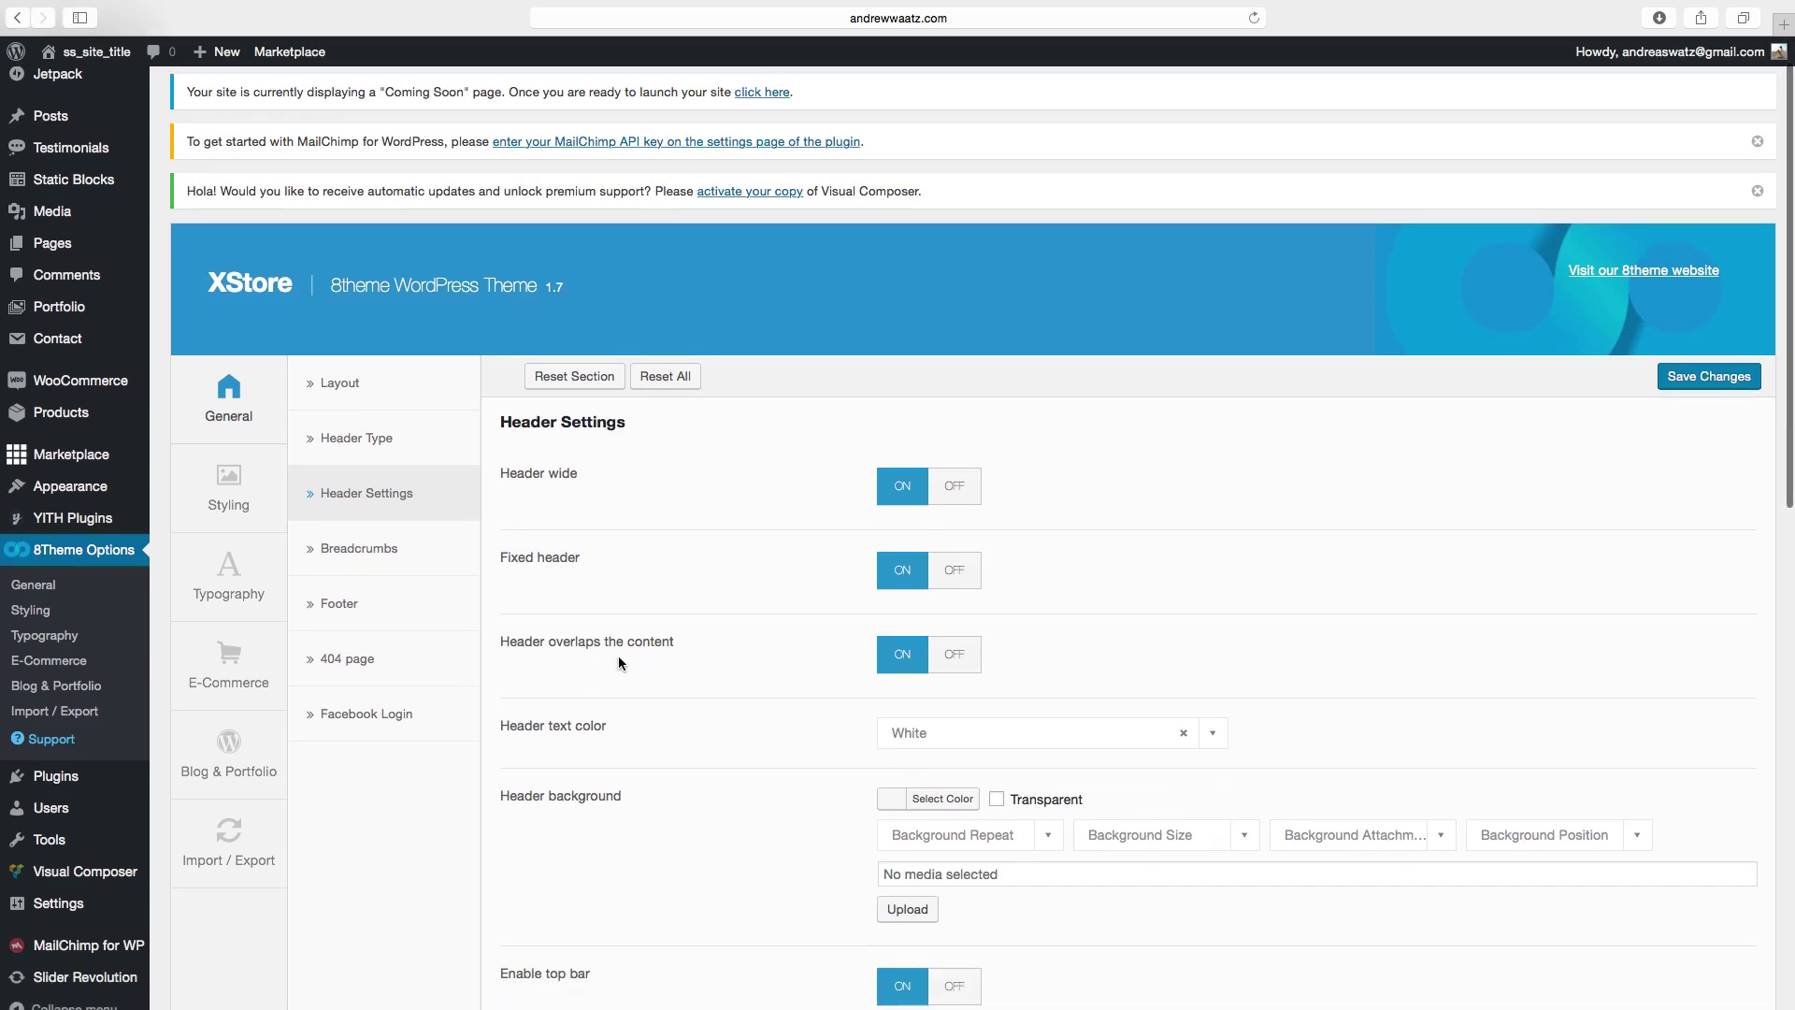
scroll(659, 652, "down", 2)
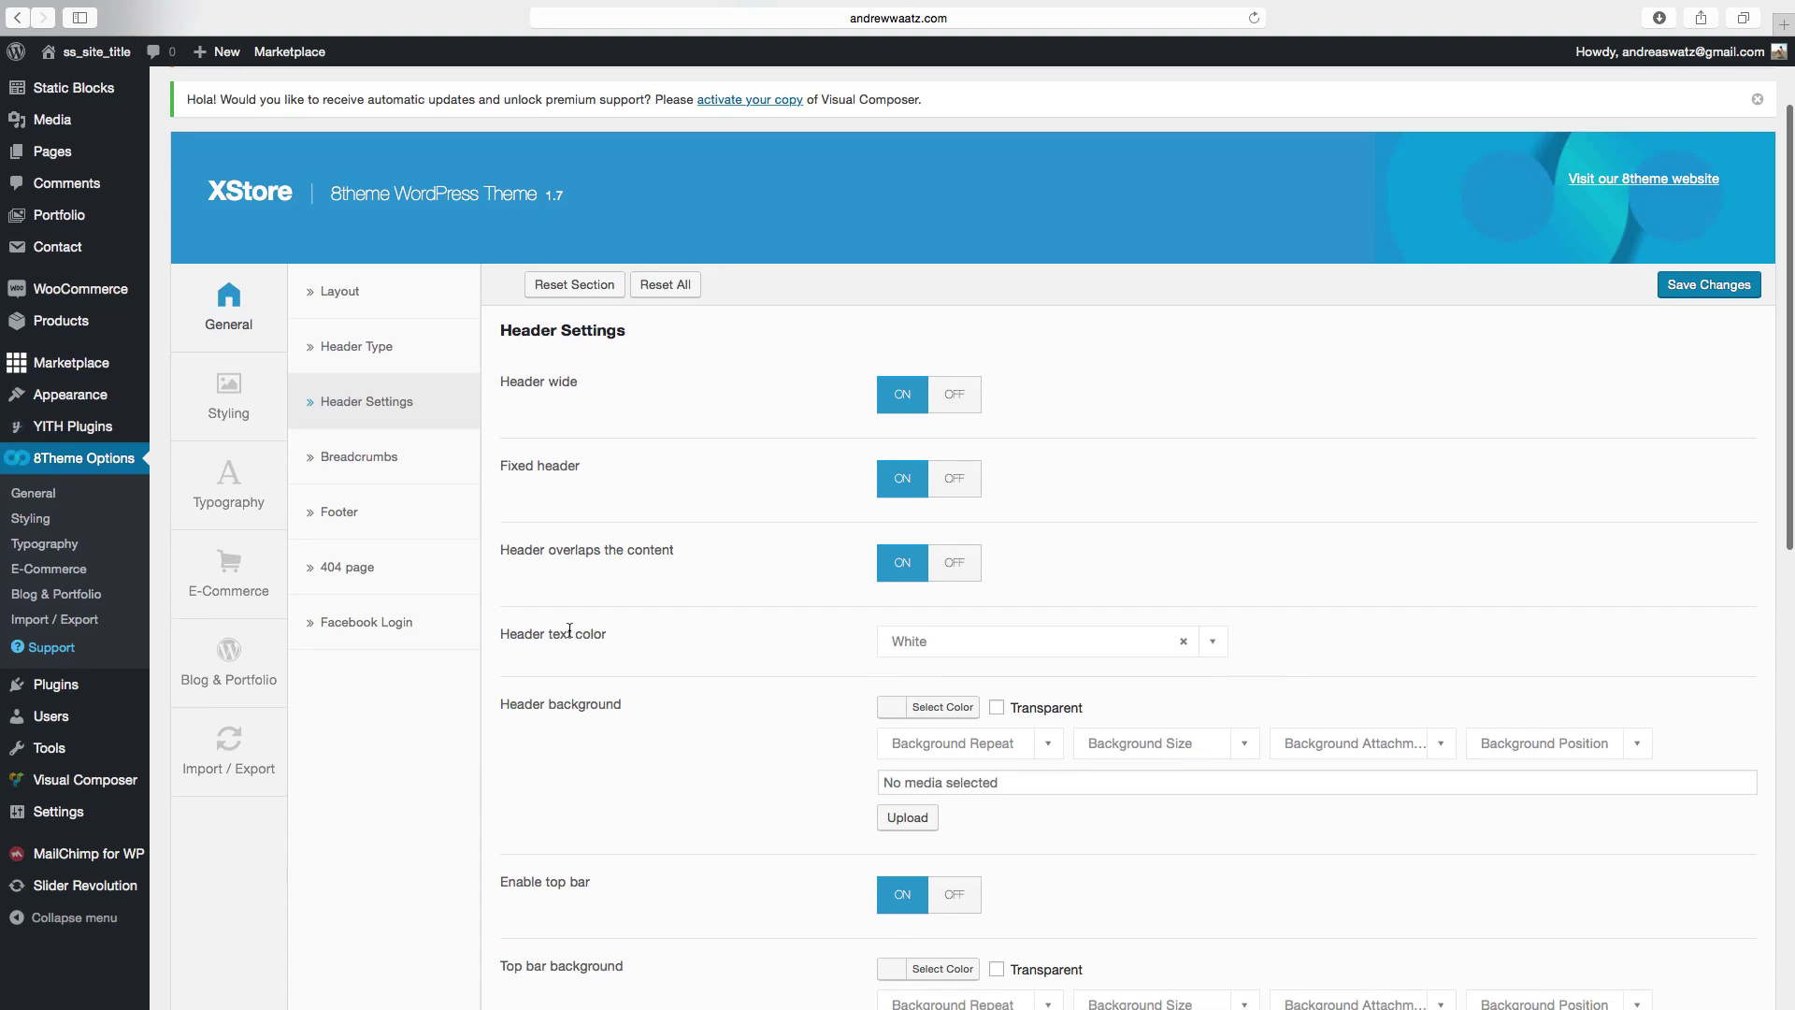
scroll(776, 644, "down", 4)
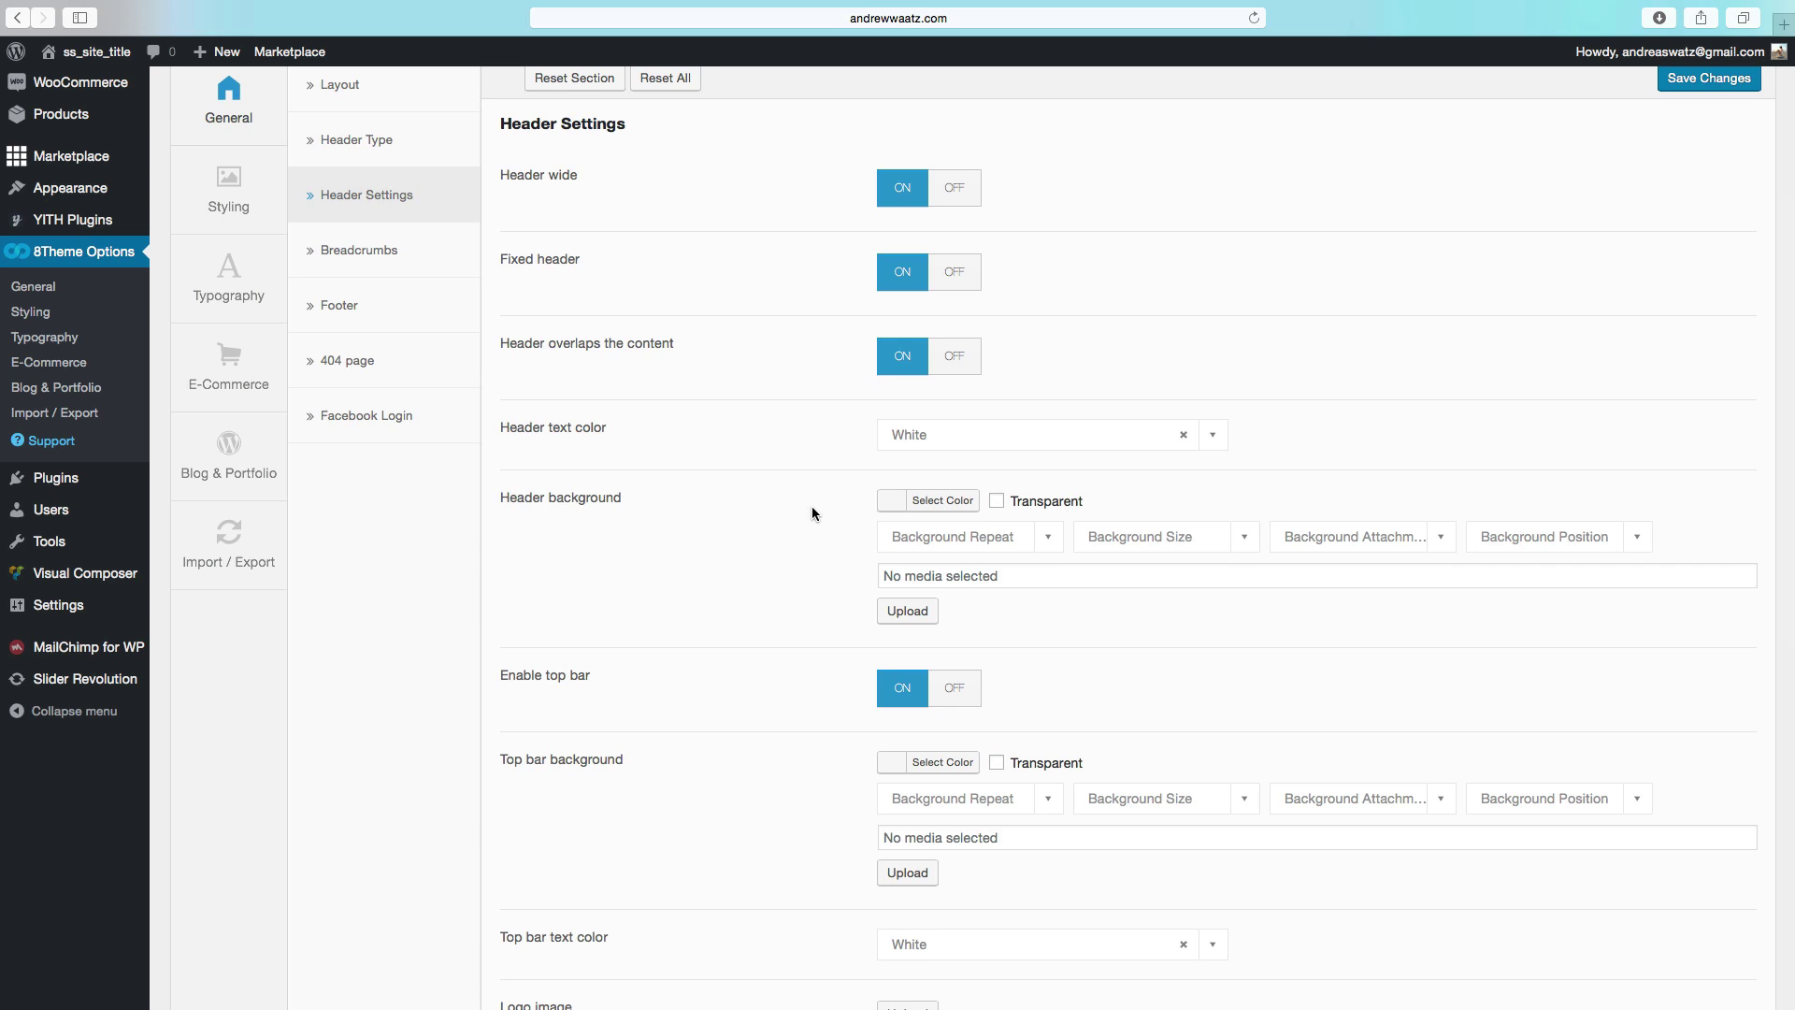
left_click(889, 509)
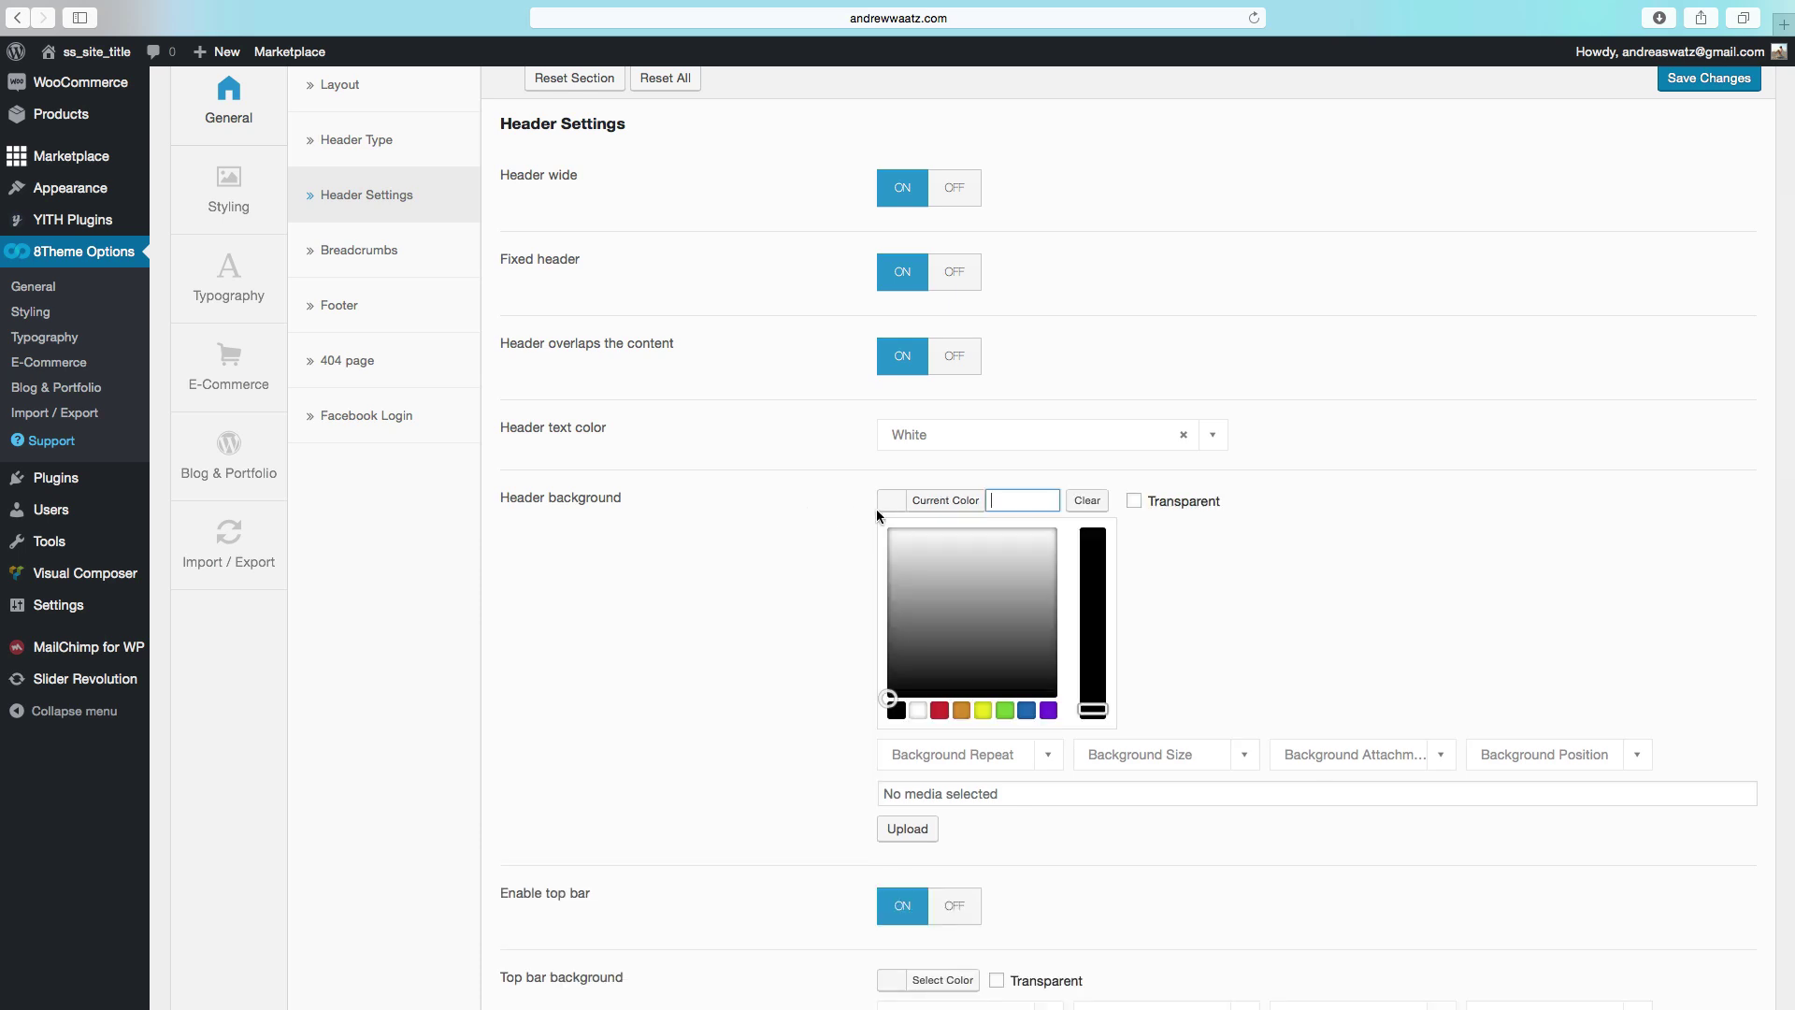
left_click(915, 713)
left_click(783, 602)
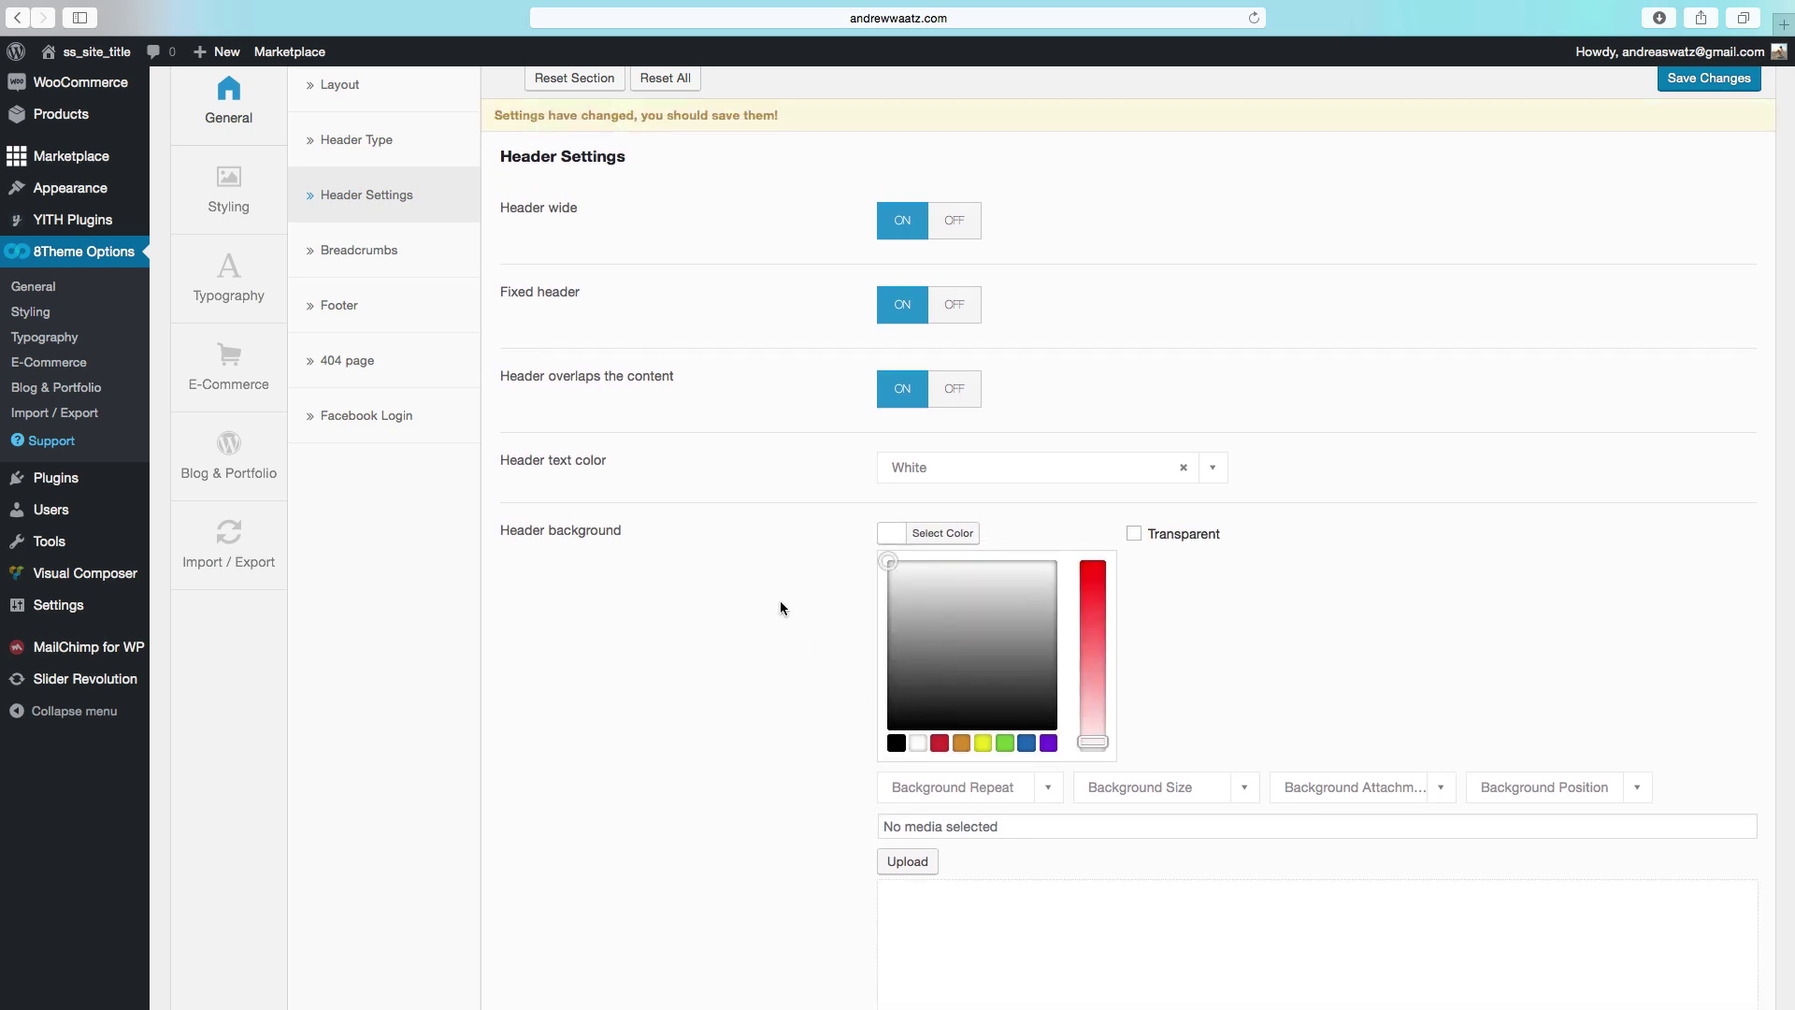
Step: Set the top bar background color to black
scroll(789, 665, "down", 5)
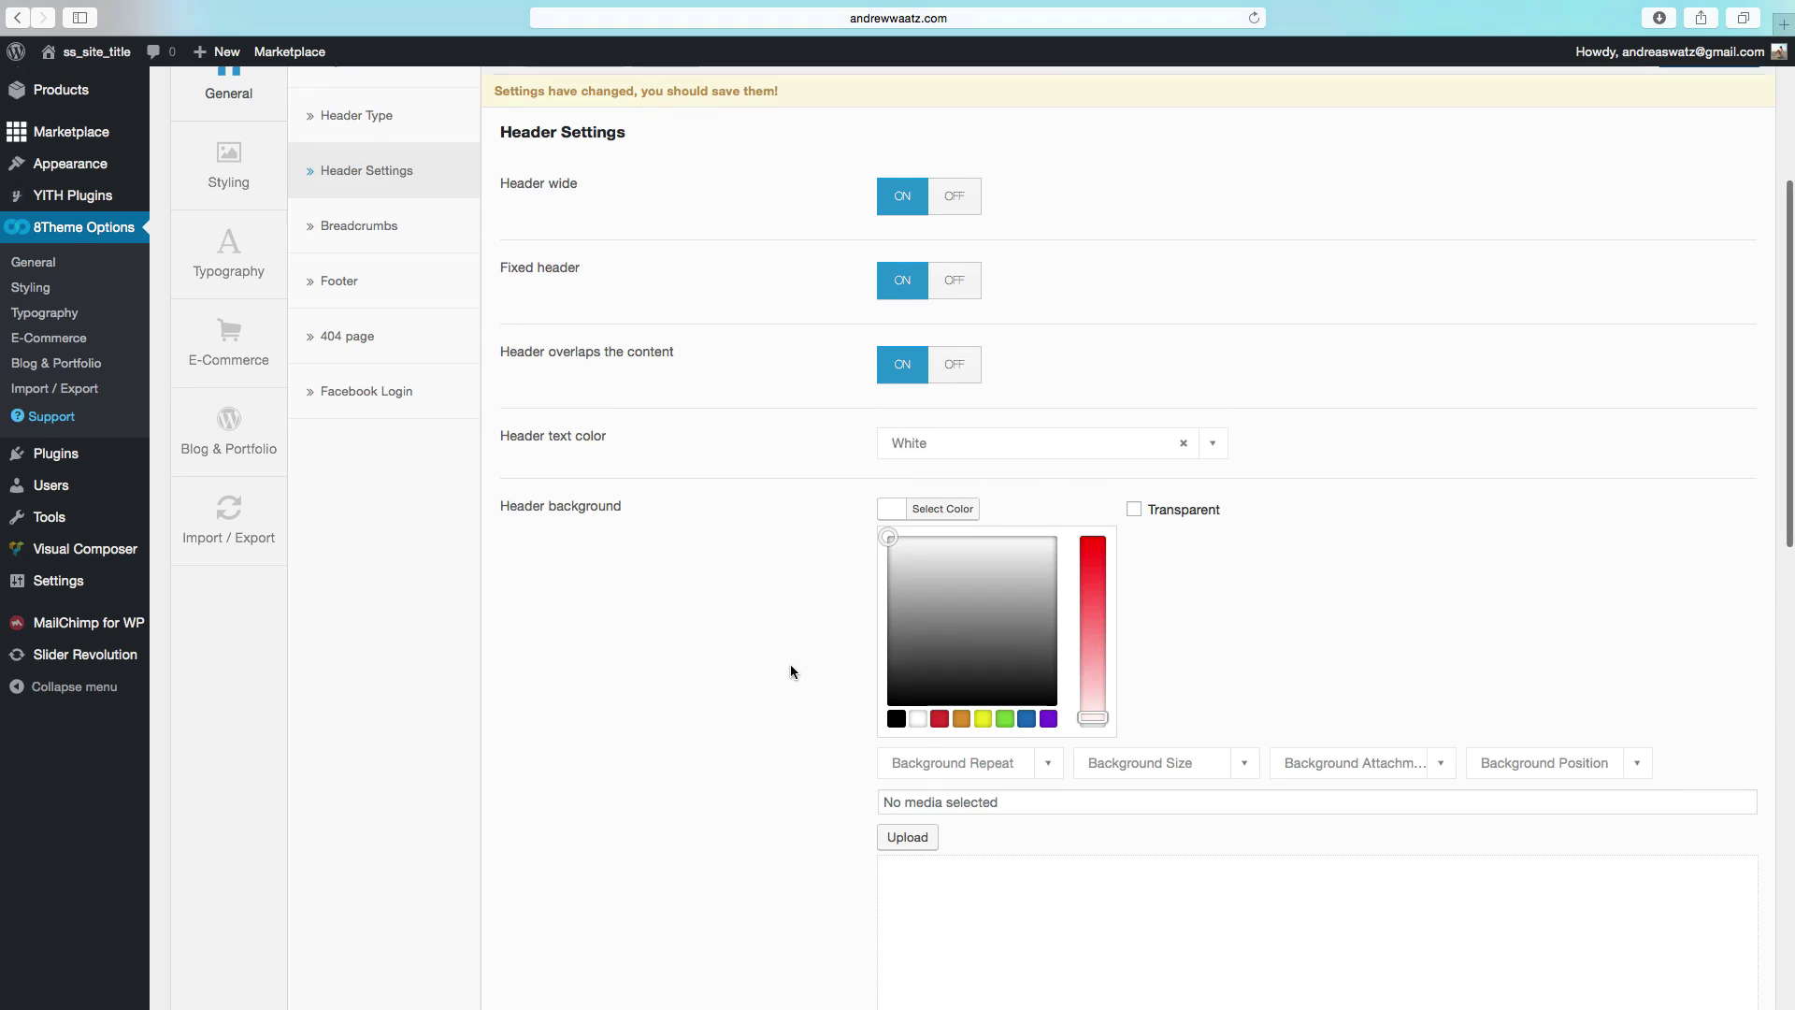
scroll(789, 672, "down", 3)
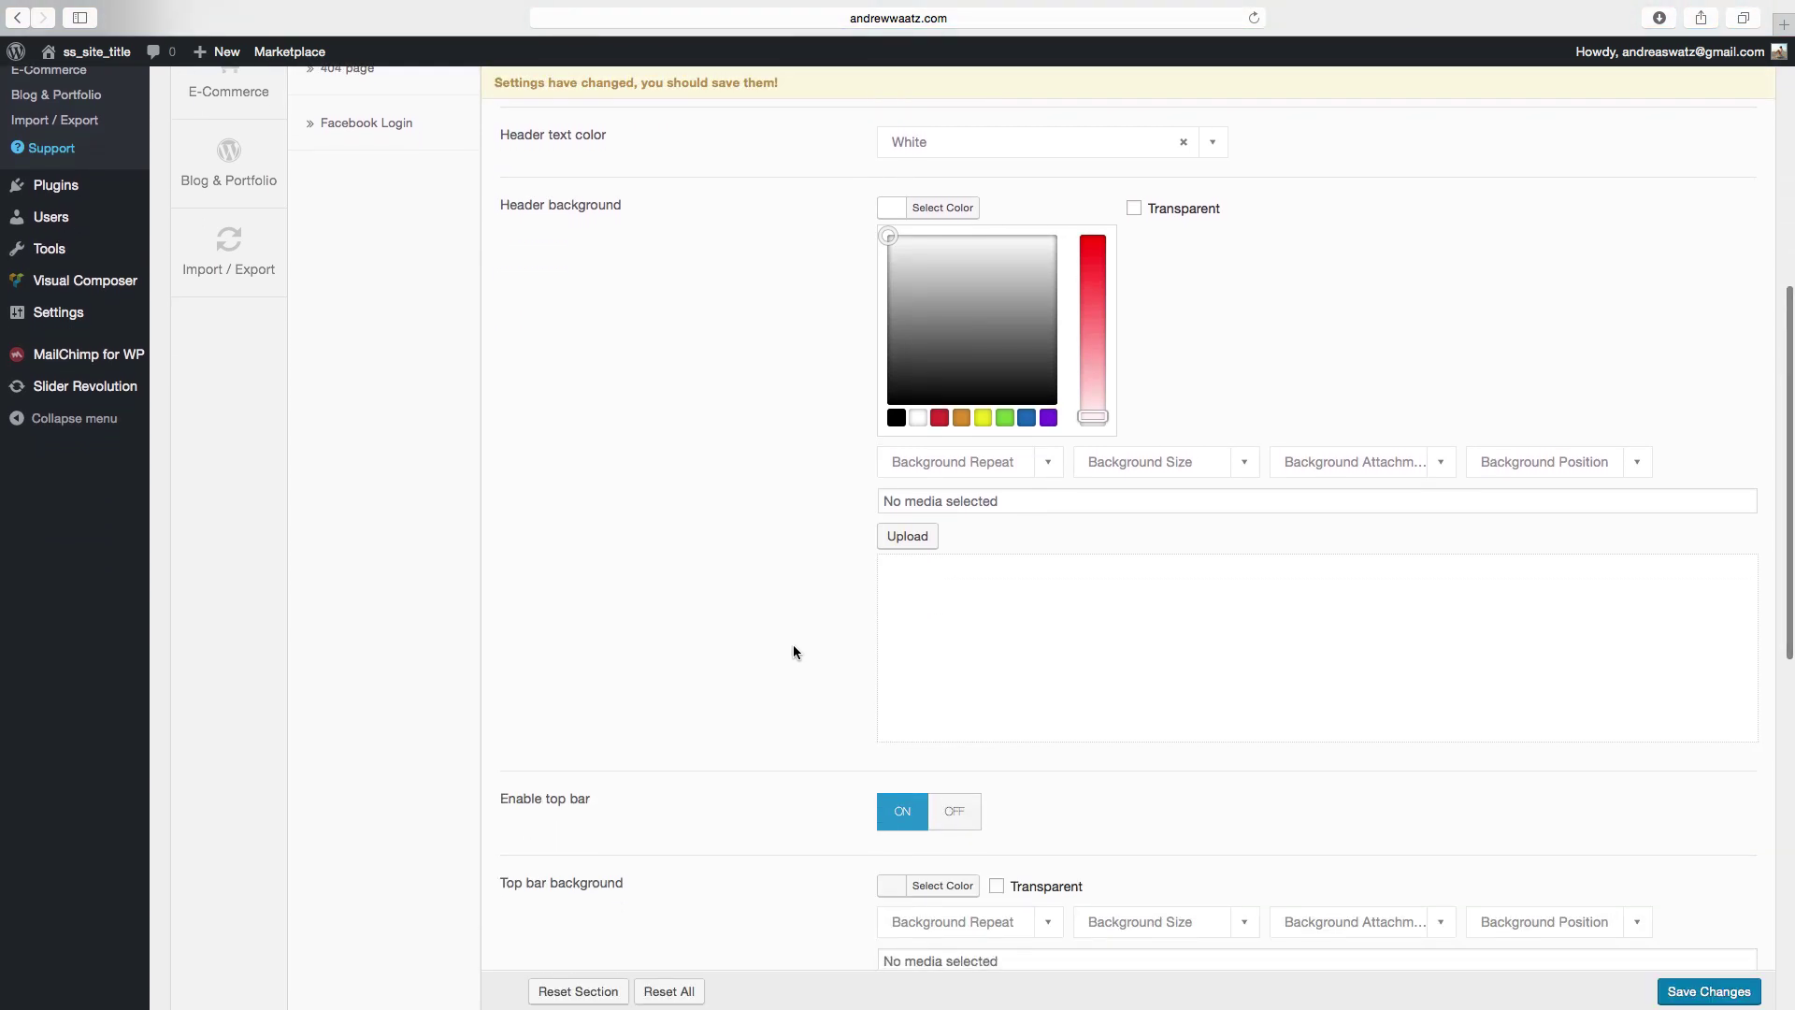
scroll(793, 651, "down", 5)
scroll(793, 652, "down", 4)
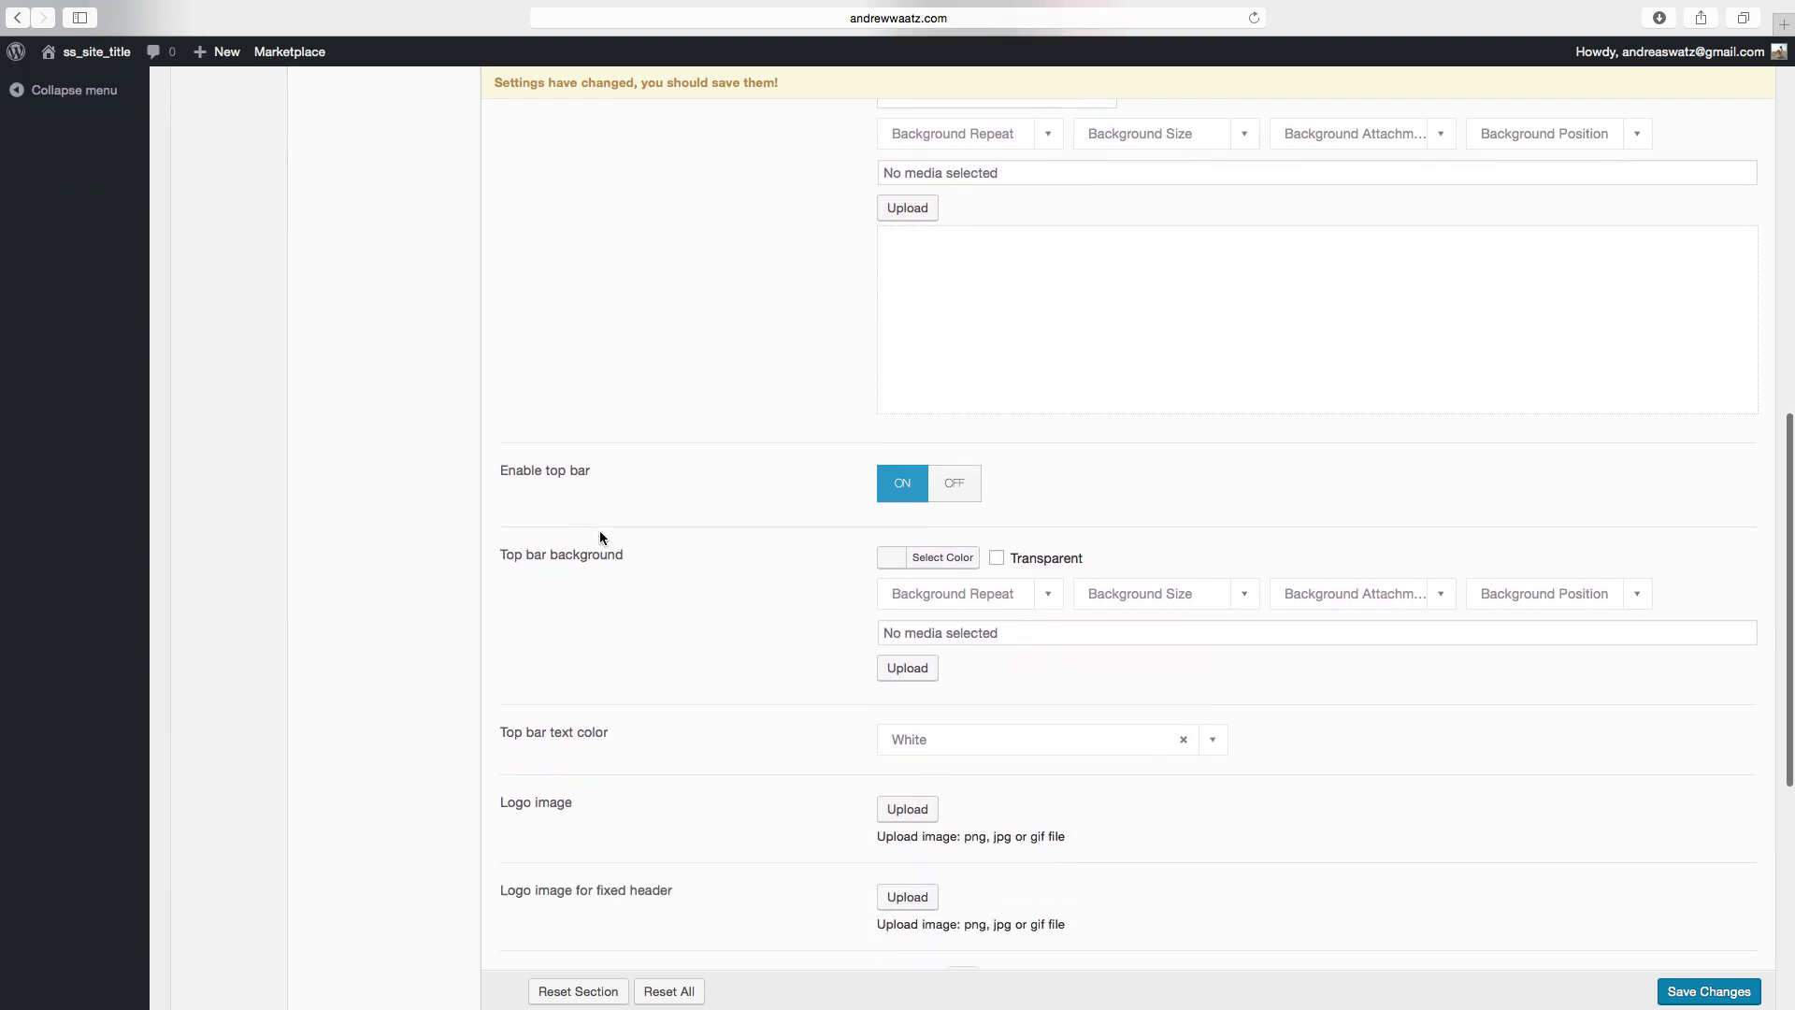
scroll(692, 576, "down", 3)
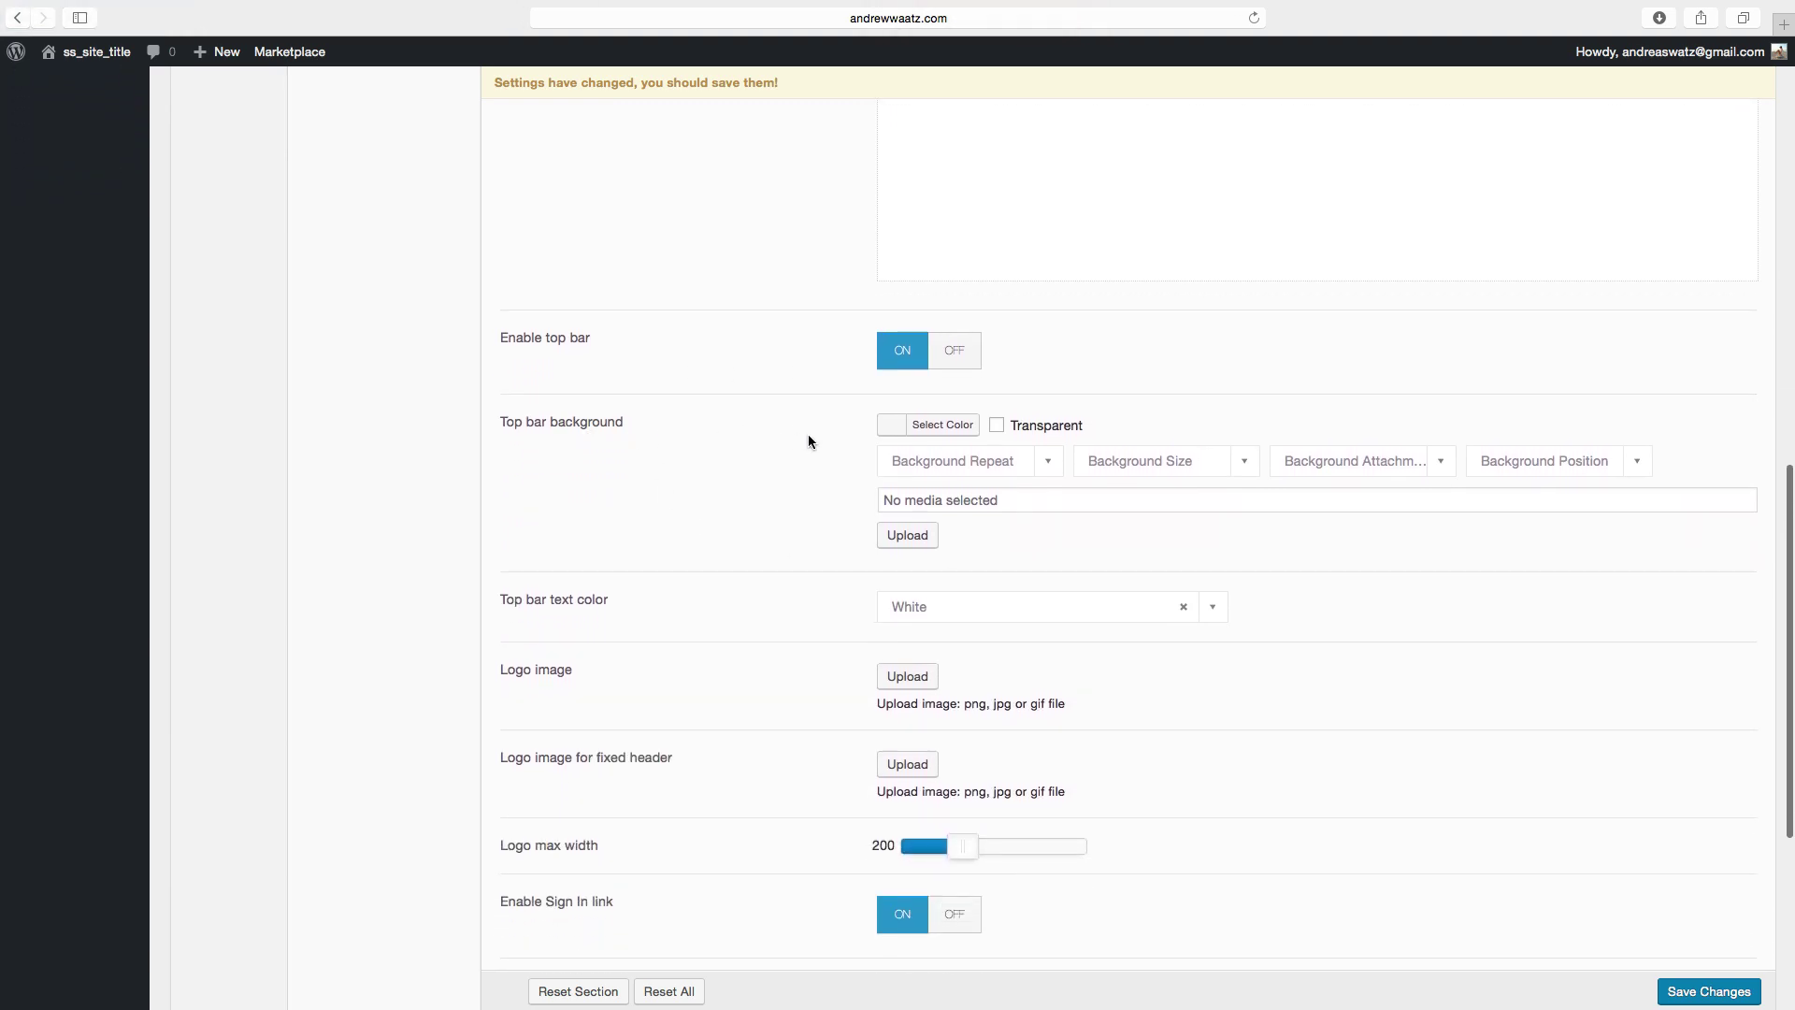
left_click(887, 426)
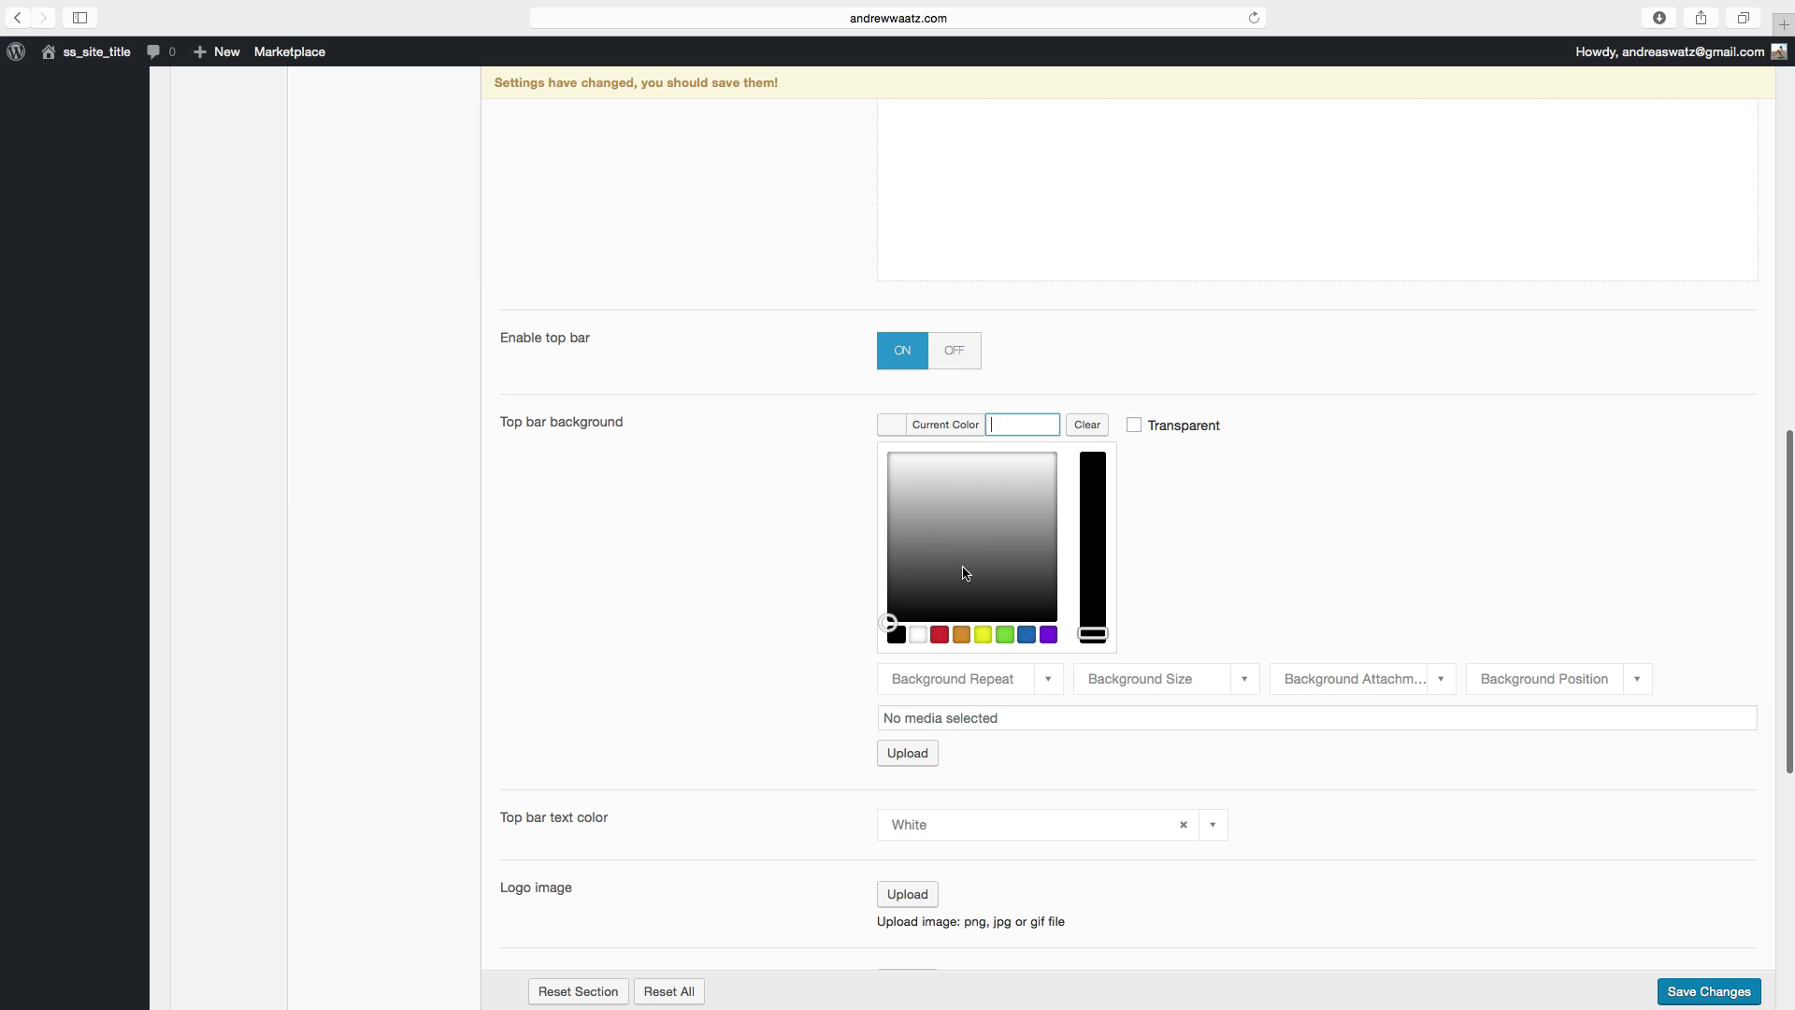
left_click(896, 635)
left_click(732, 598)
Step: Upload dreamstimeextralarge_16109419.jpg to the media library and set it as the header's logo image
scroll(711, 598, "down", 6)
scroll(703, 598, "down", 4)
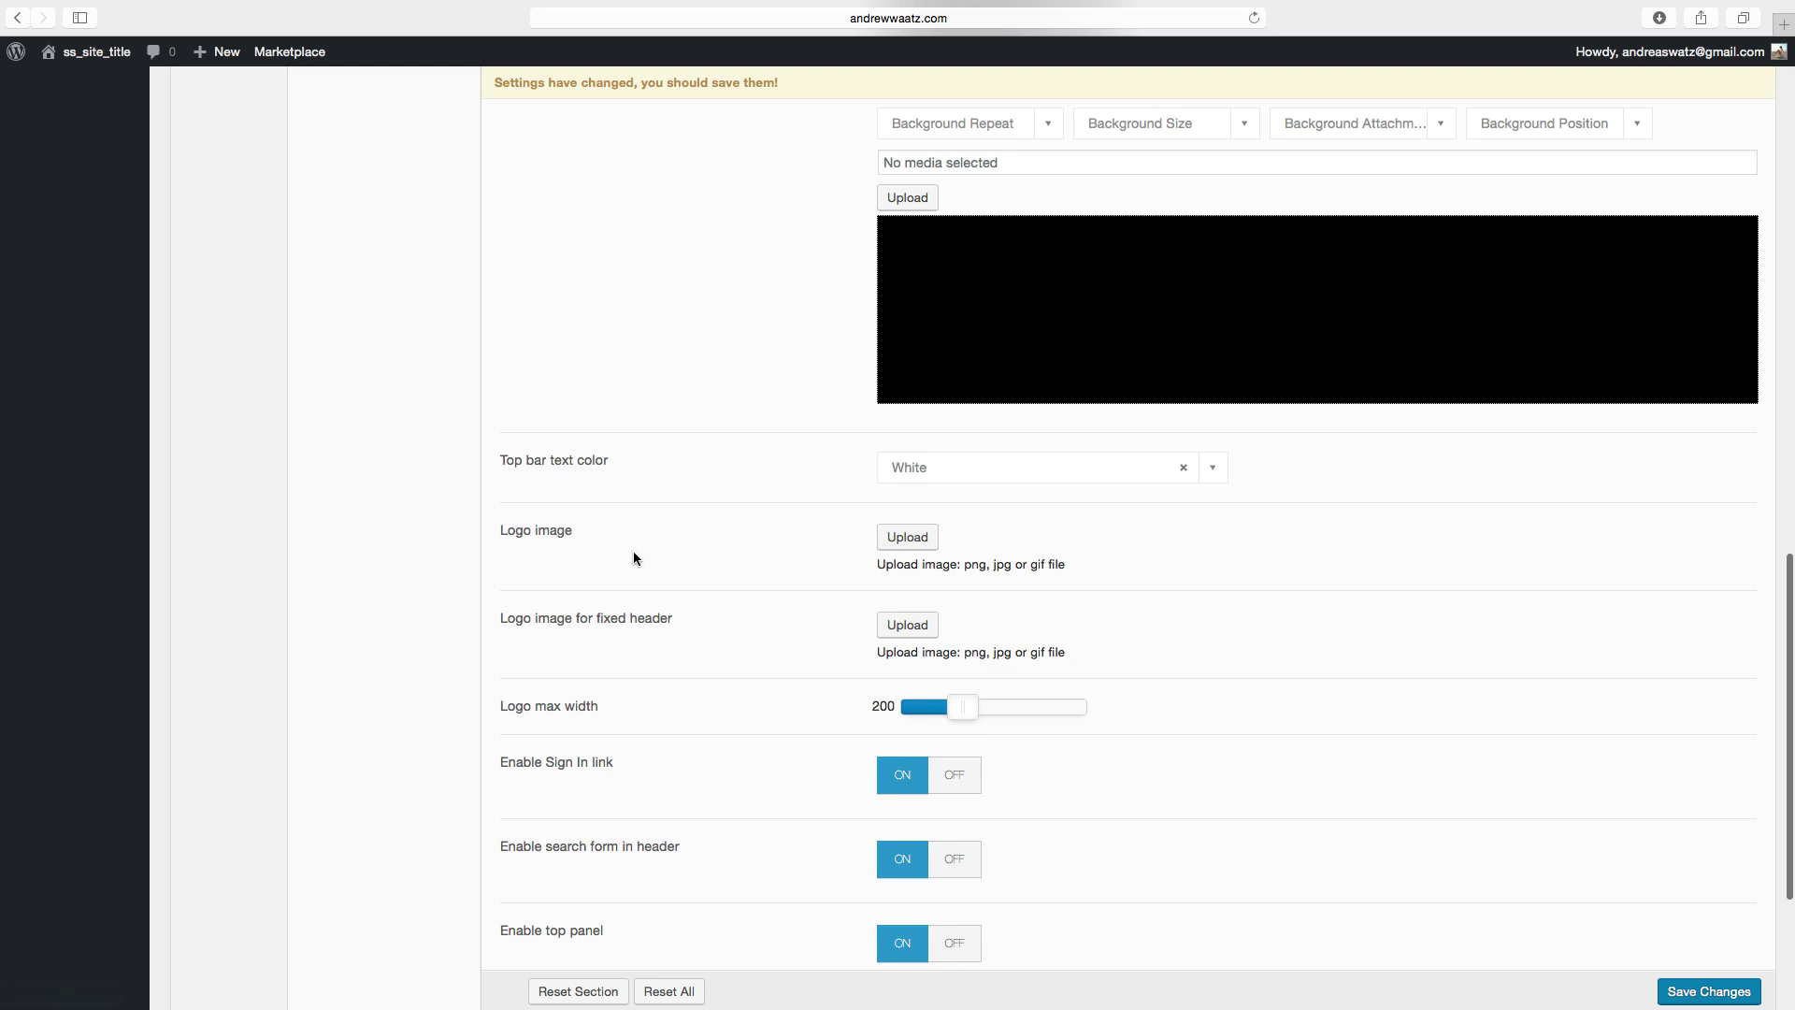
left_click(897, 541)
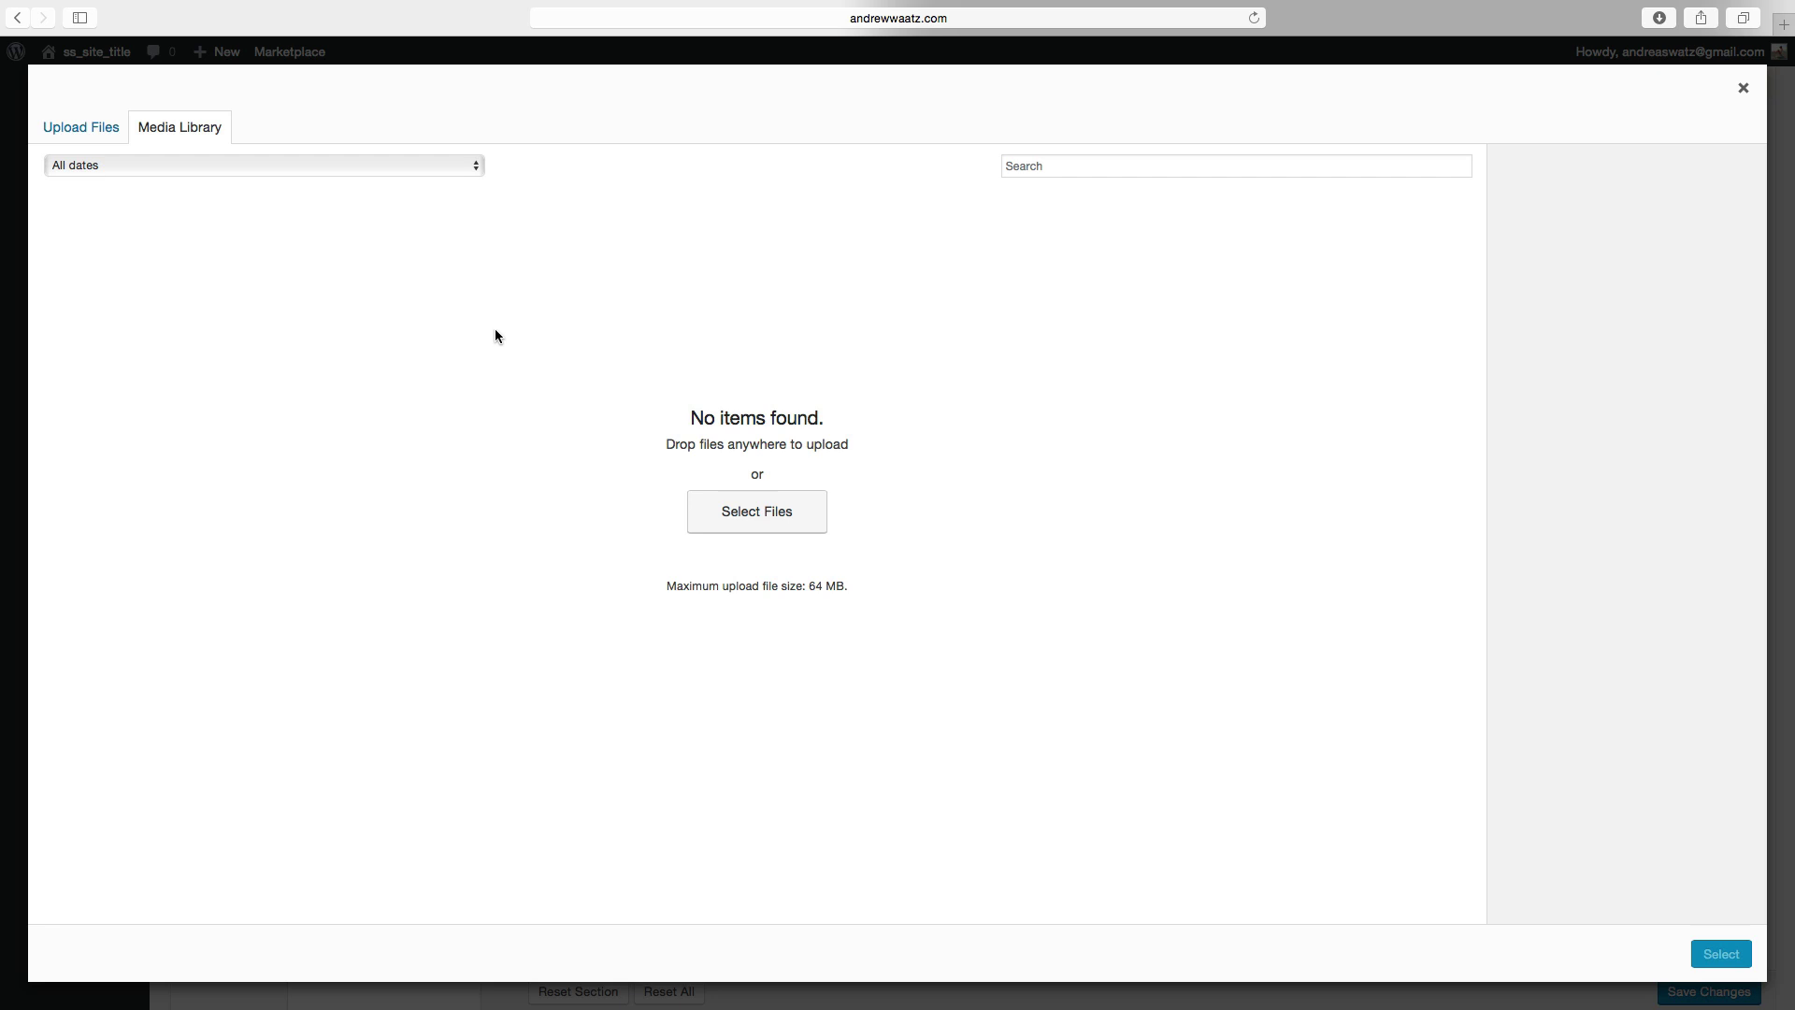
left_click(86, 131)
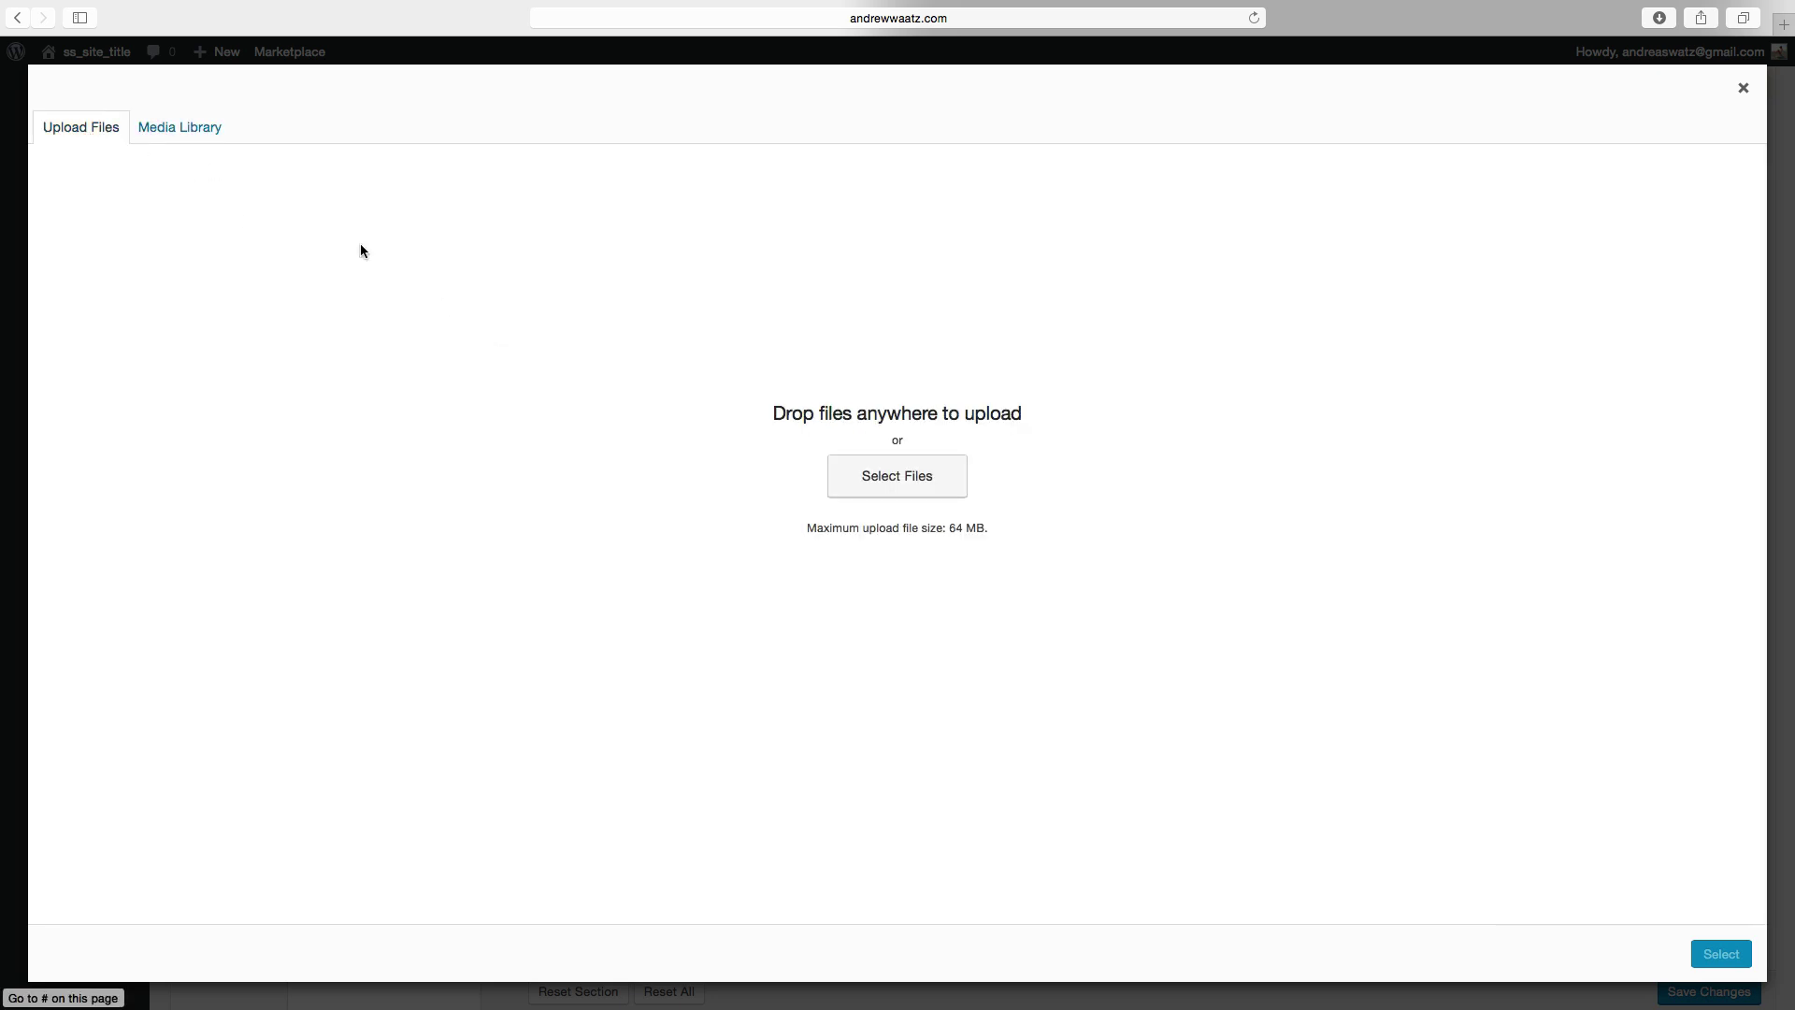
left_click(898, 479)
scroll(744, 557, "down", 3)
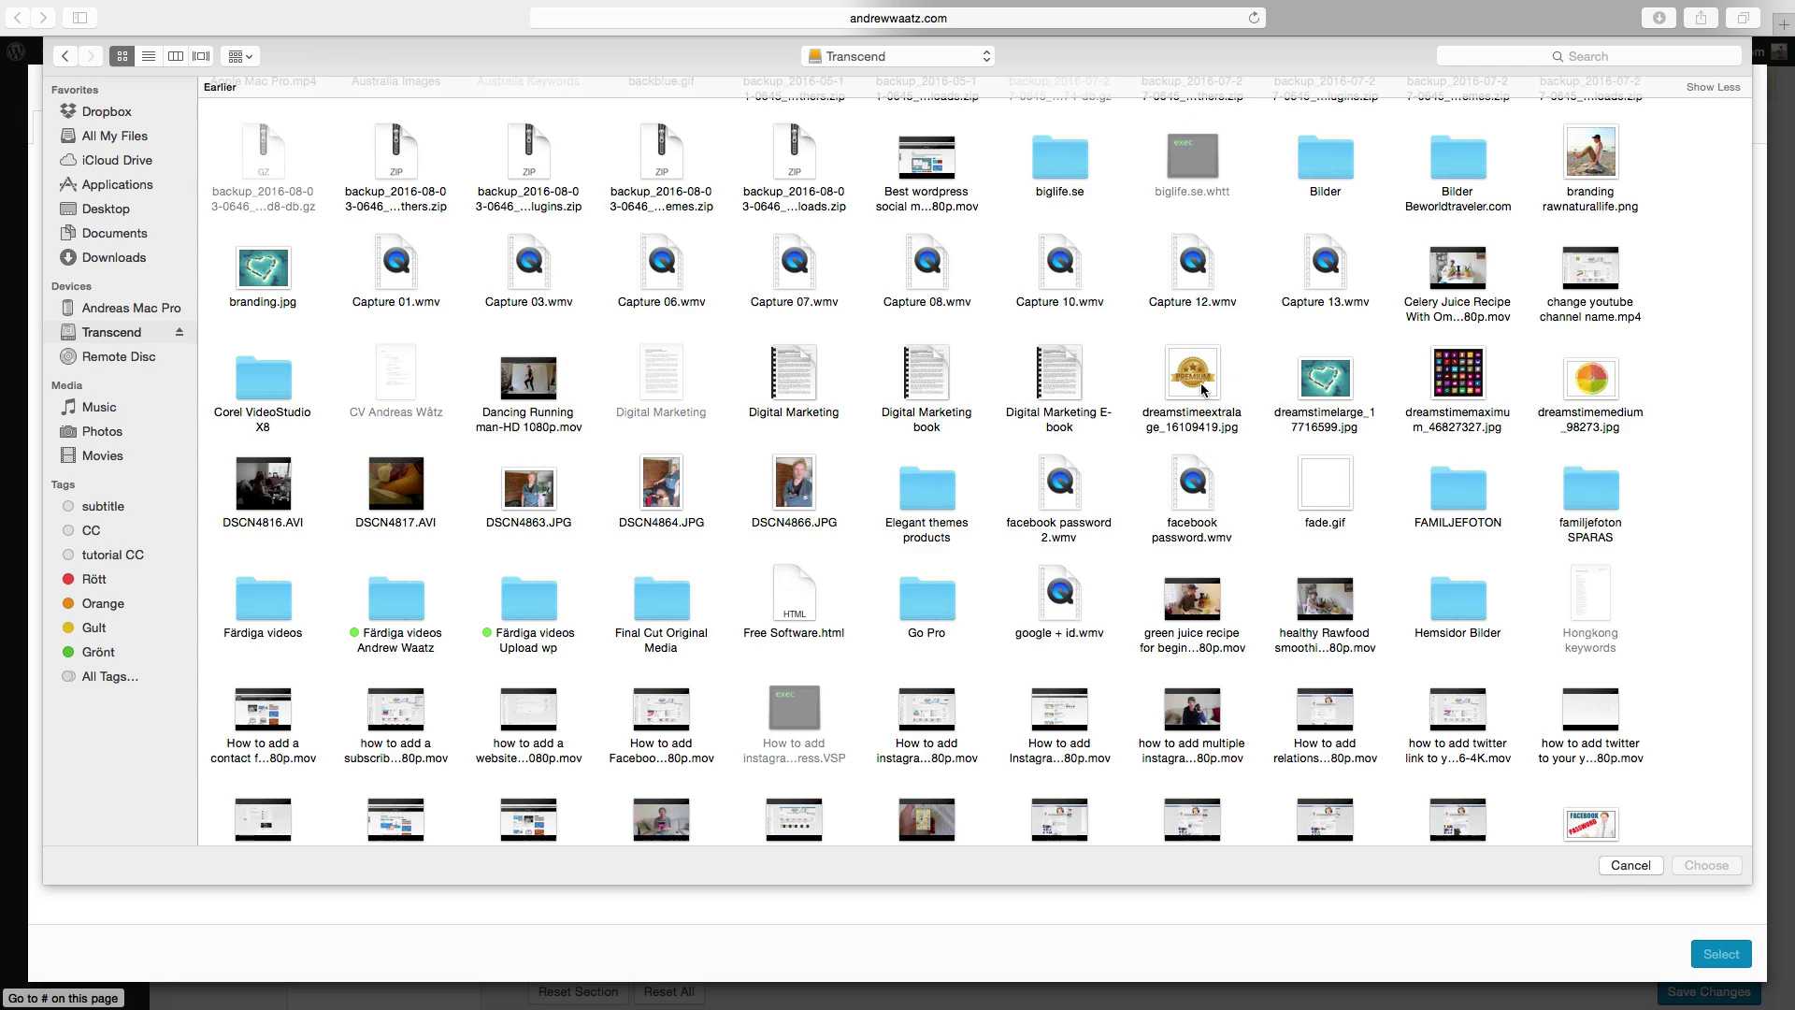
left_click(1200, 383)
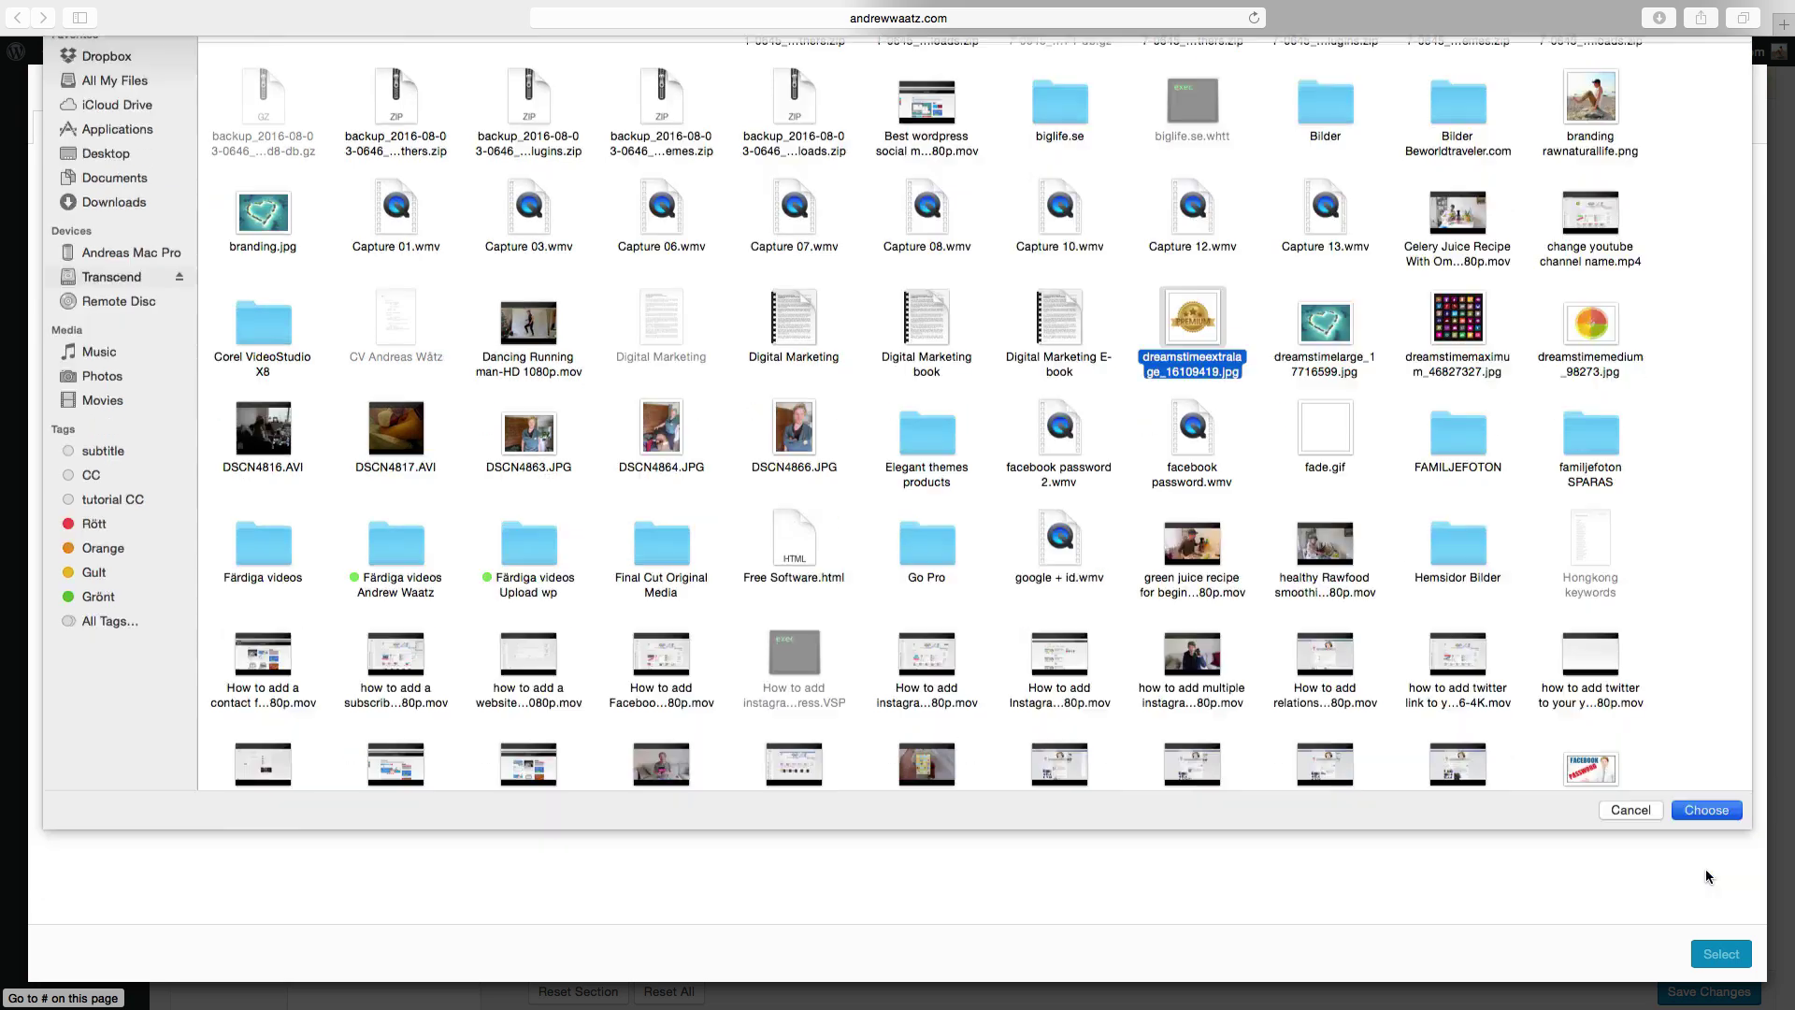
left_click(1703, 866)
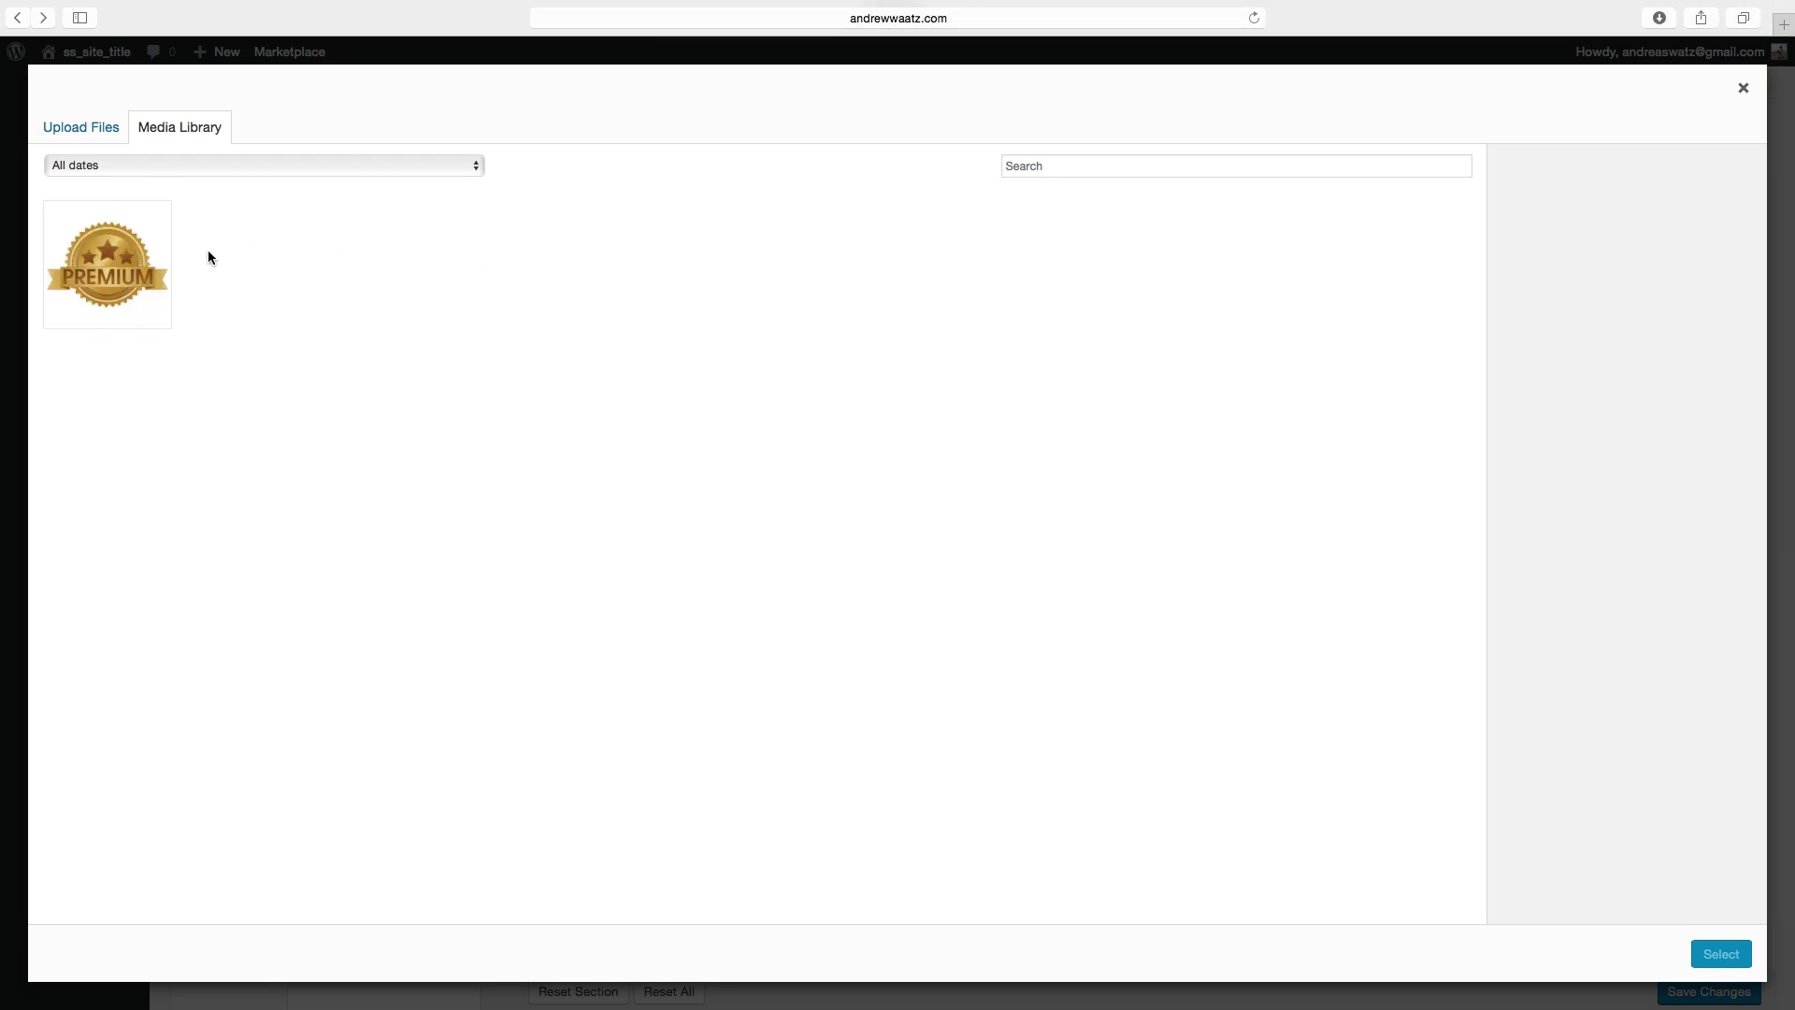
left_click(137, 272)
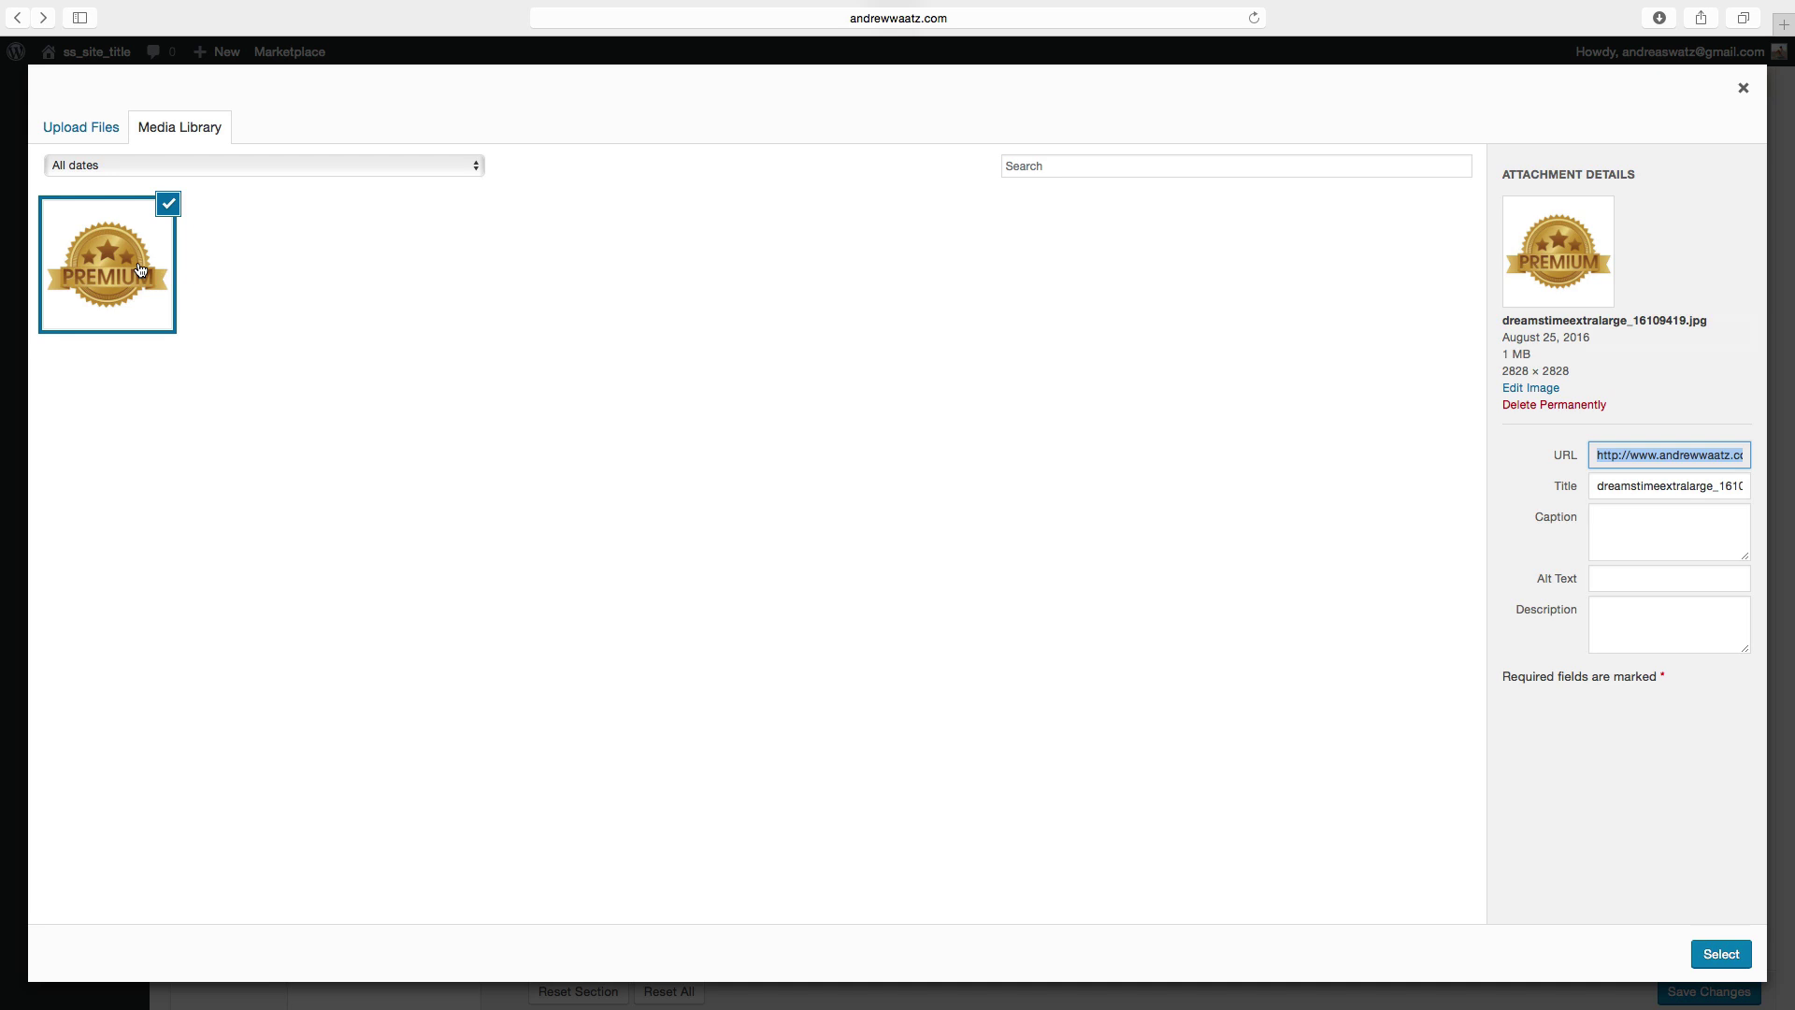
left_click(1721, 953)
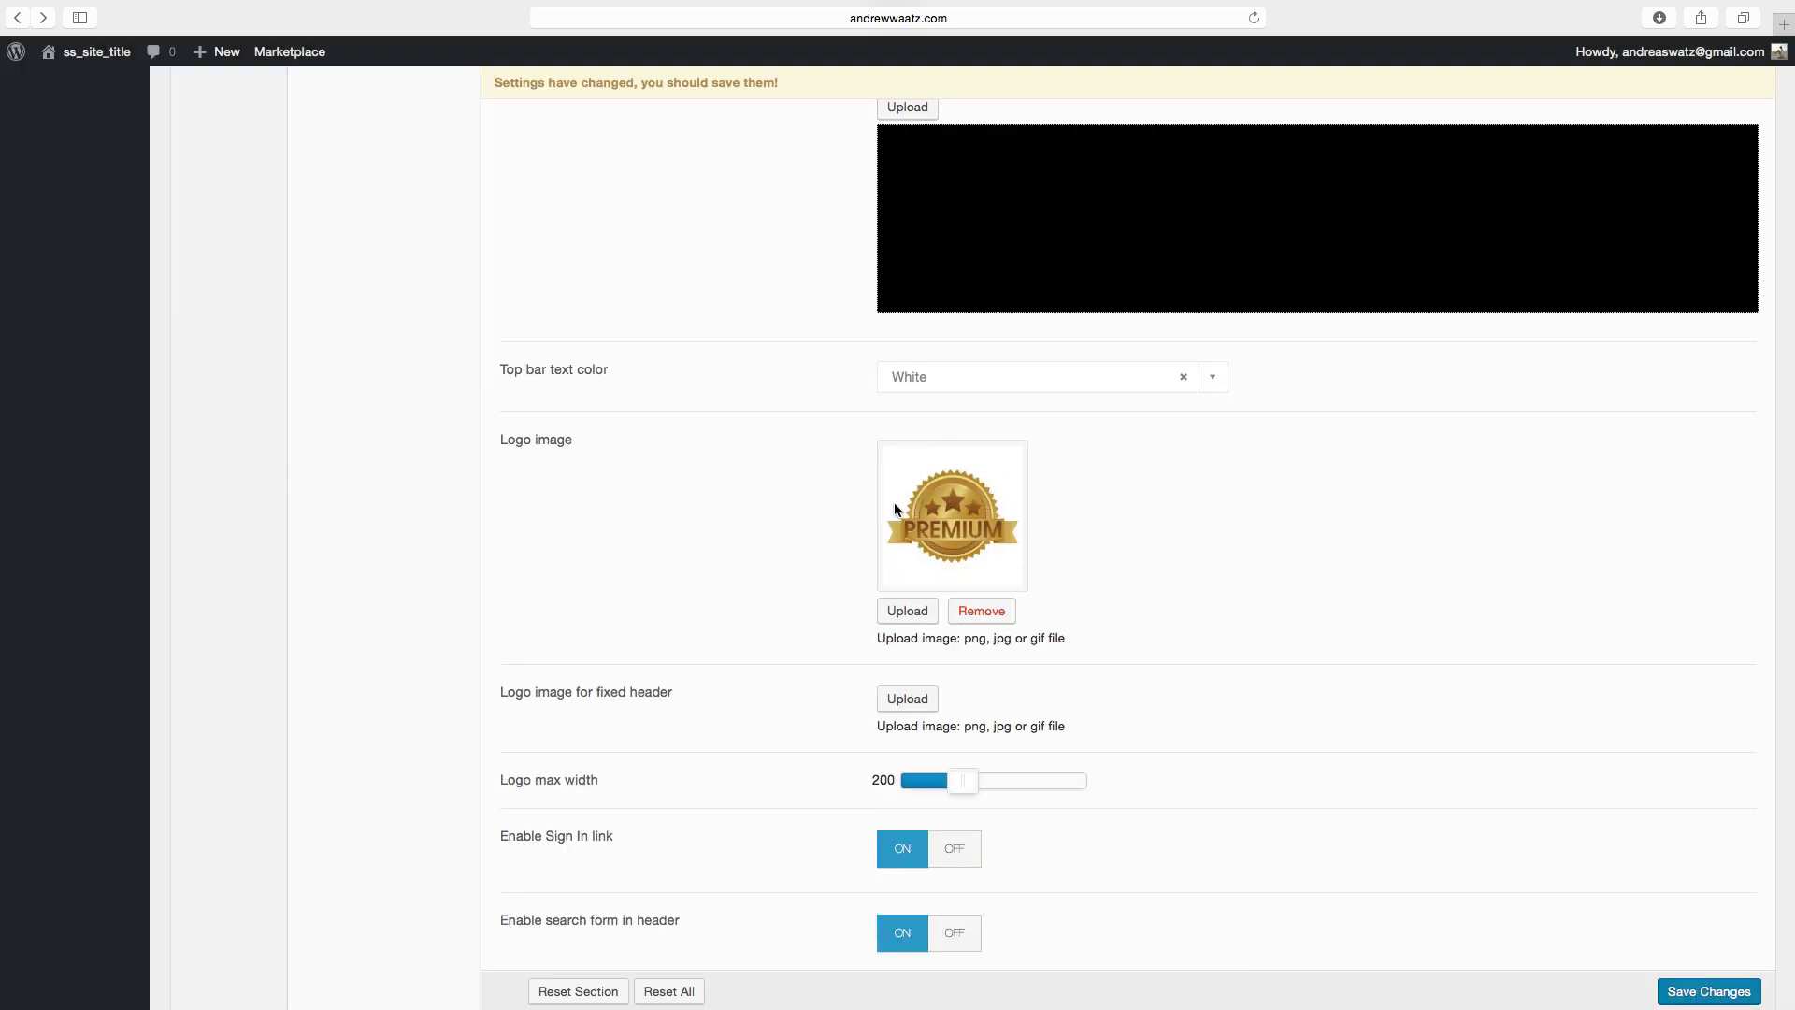
Step: Examine the fixed header logo option and try out the logo max width slider, returning it to 200
scroll(784, 587, "down", 4)
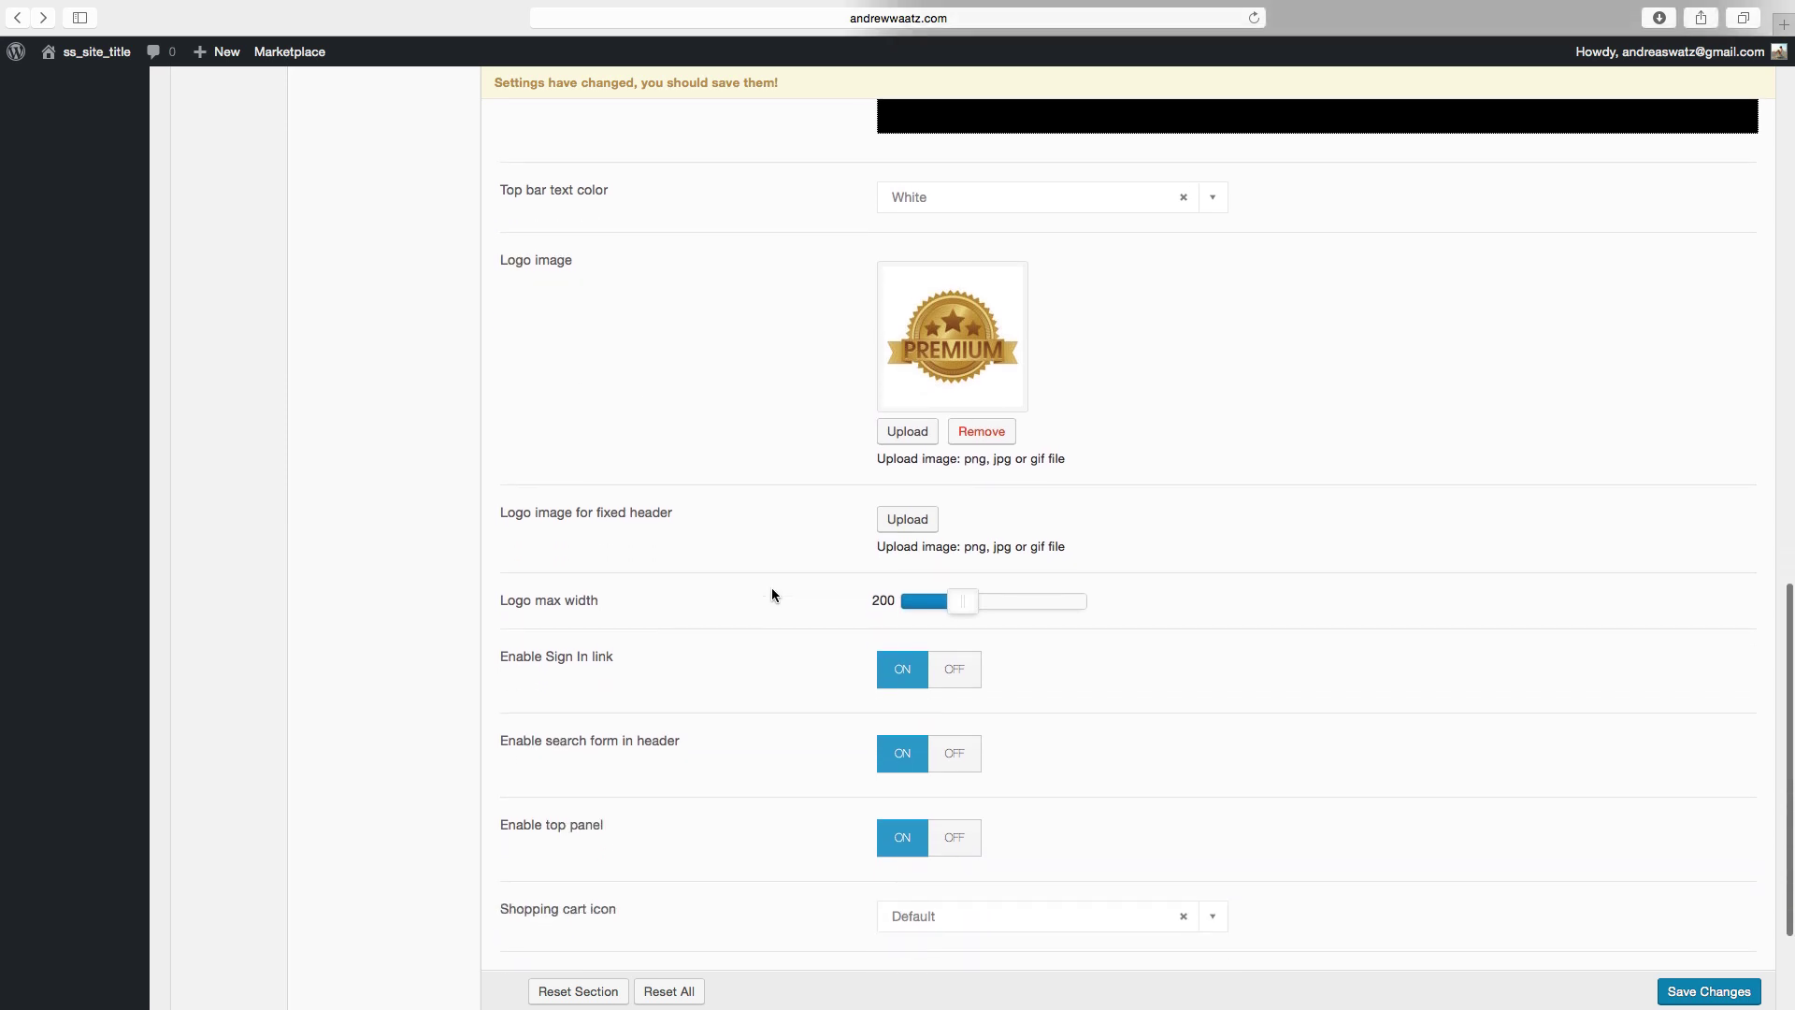
scroll(772, 594, "up", 1)
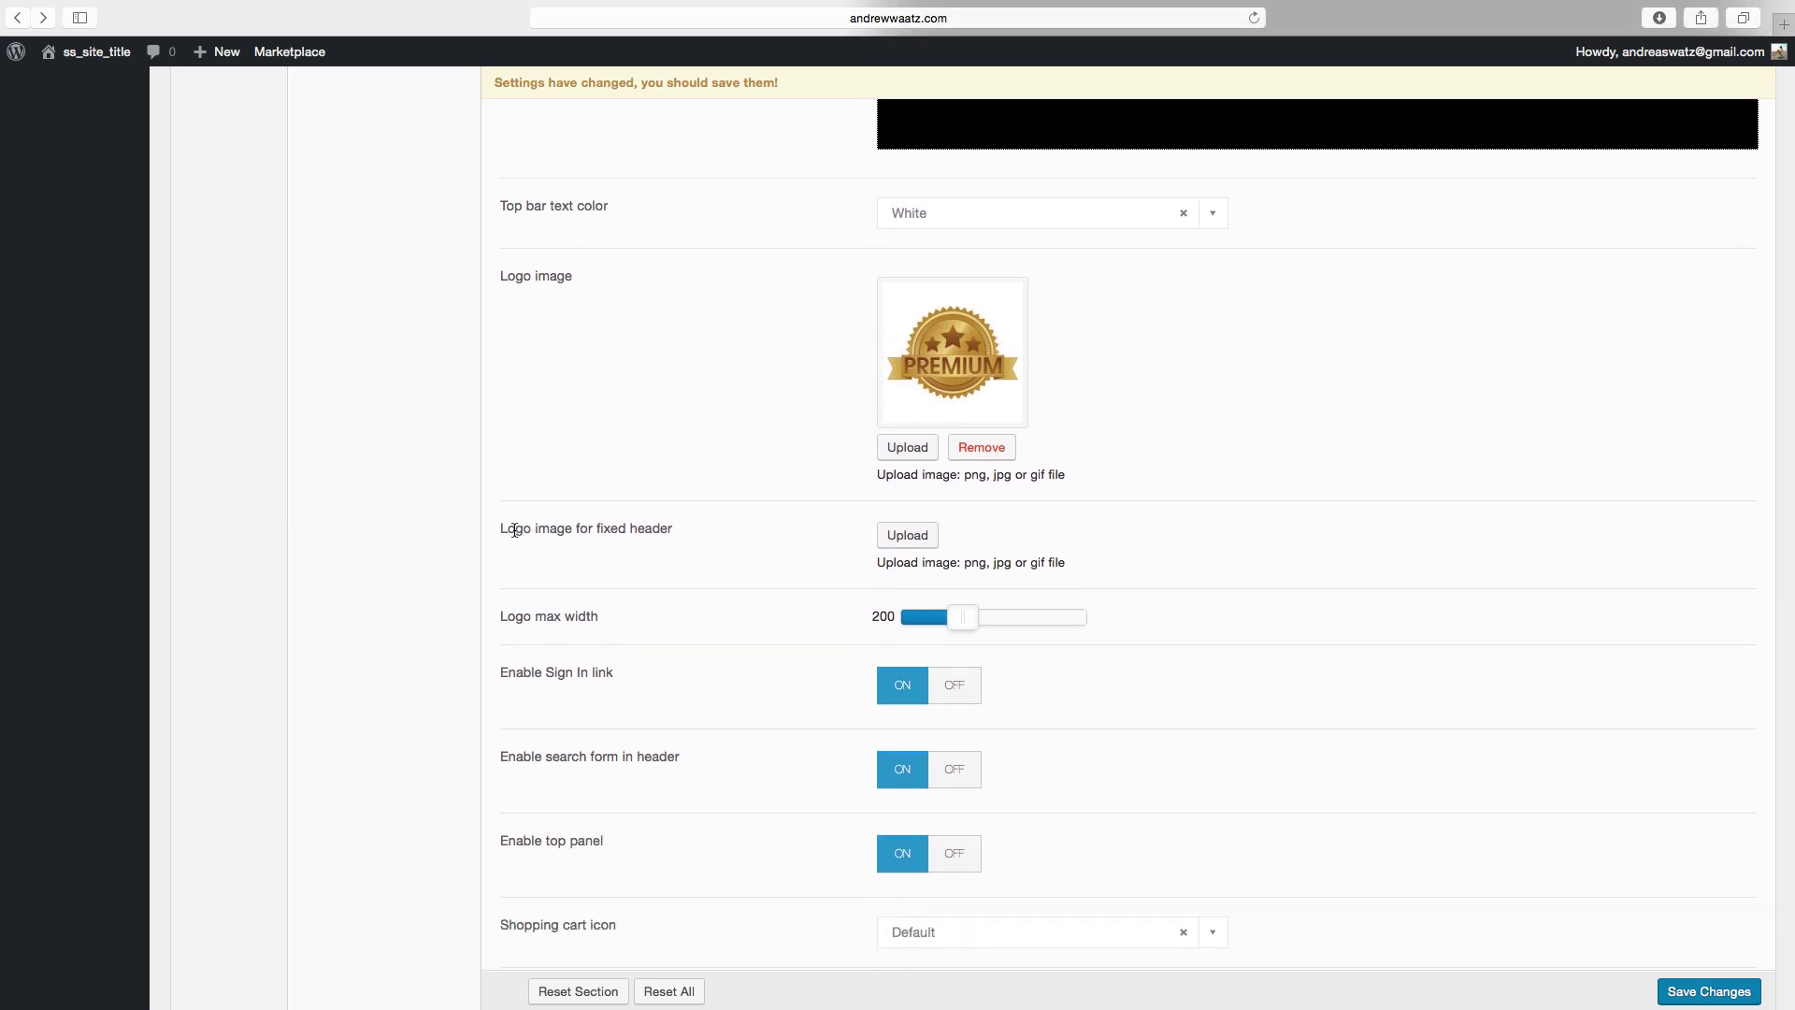
left_click_drag(501, 530, 697, 528)
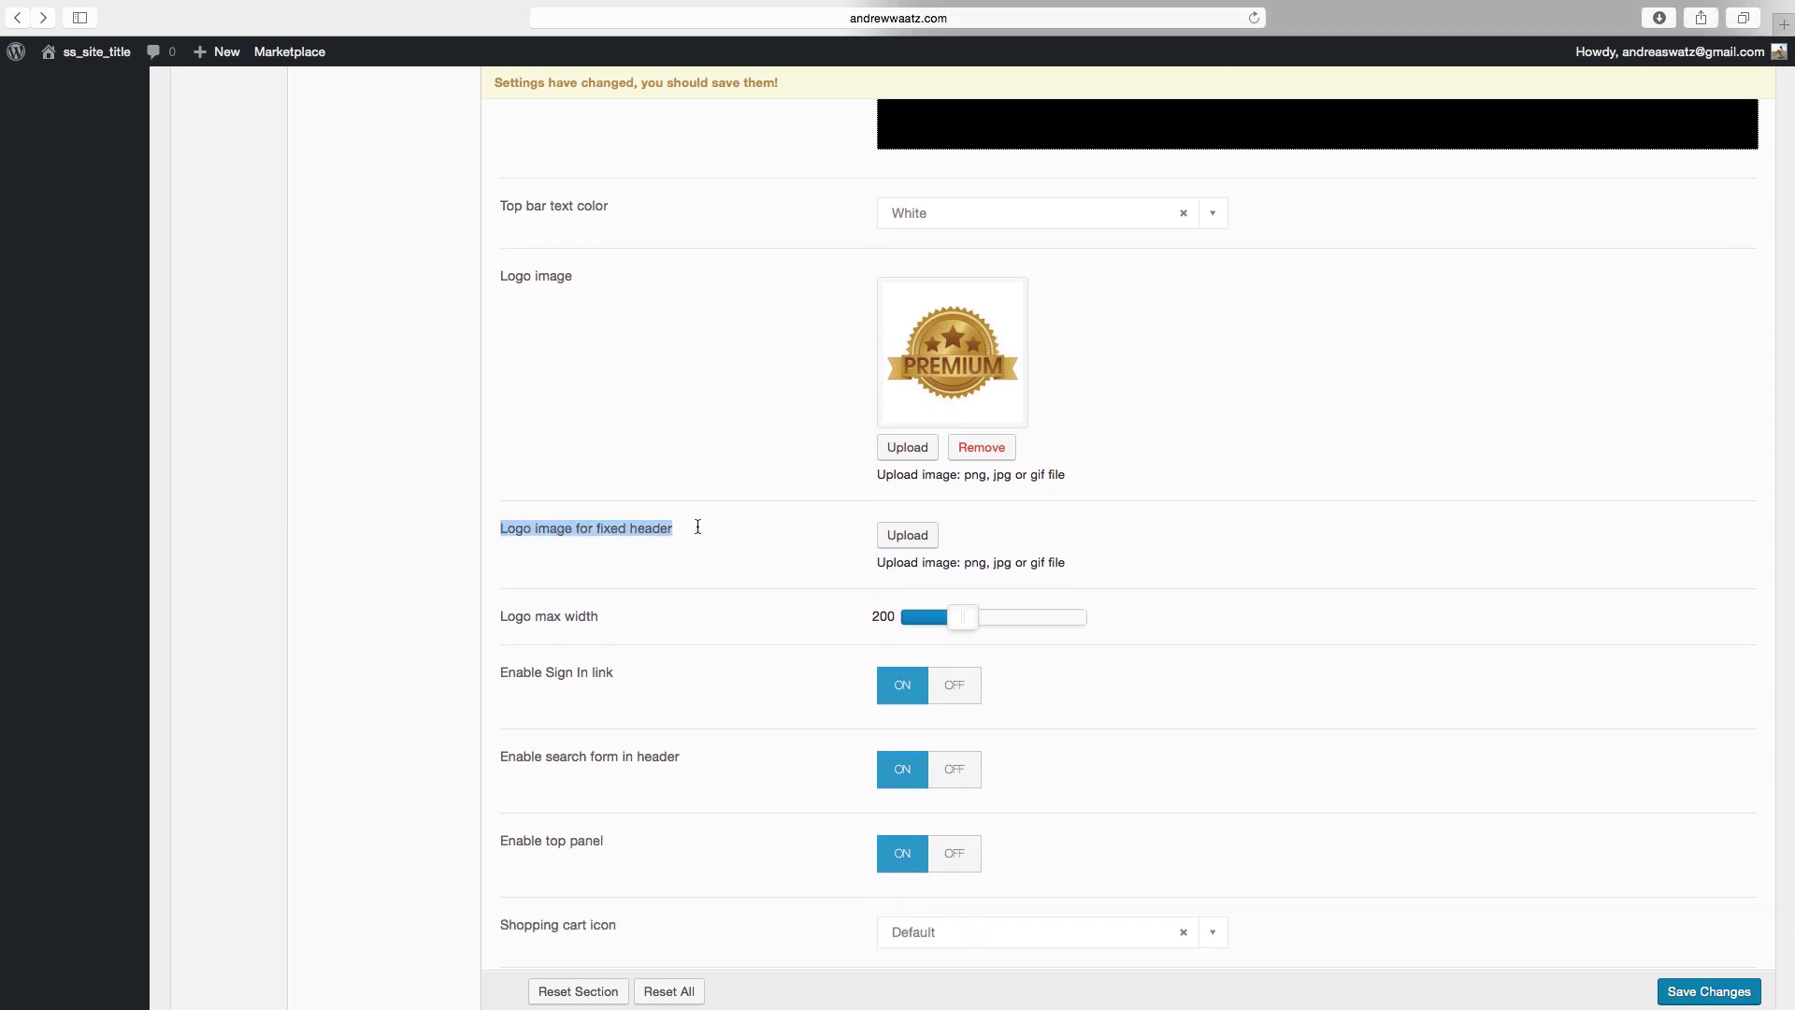
left_click(714, 534)
scroll(710, 568, "down", 4)
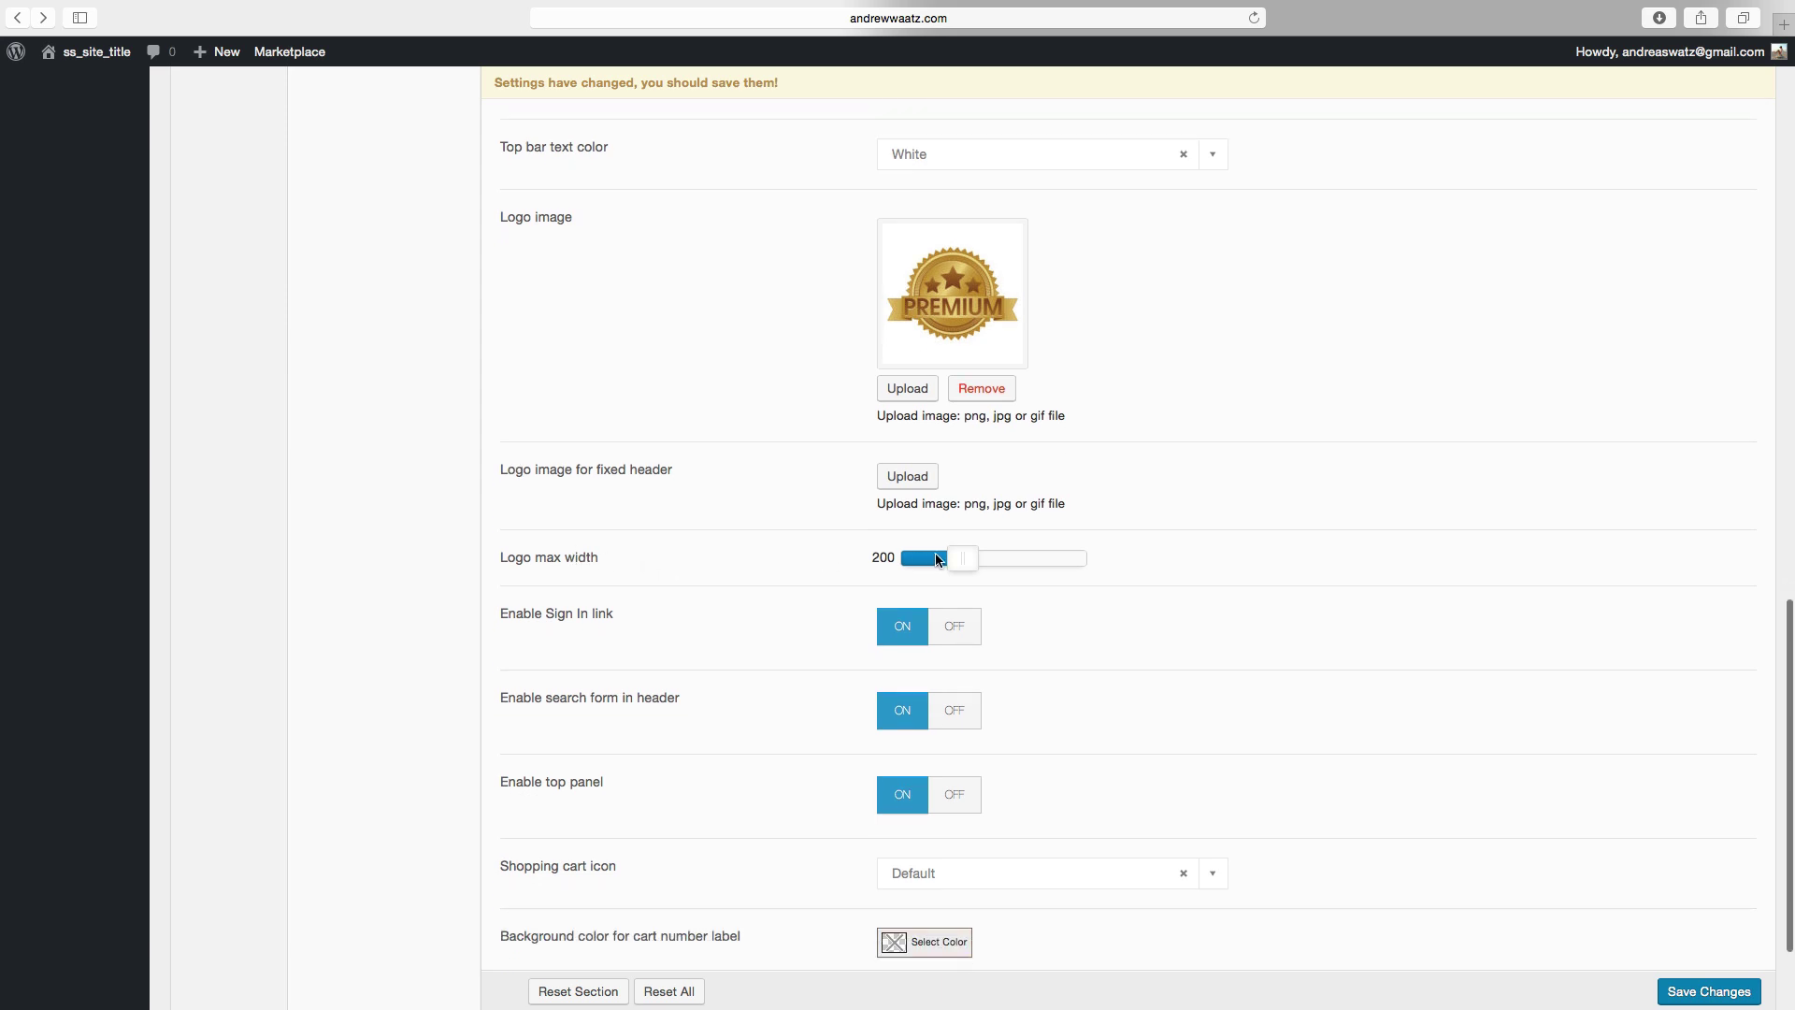
left_click_drag(961, 559, 972, 563)
left_click_drag(1090, 559, 967, 563)
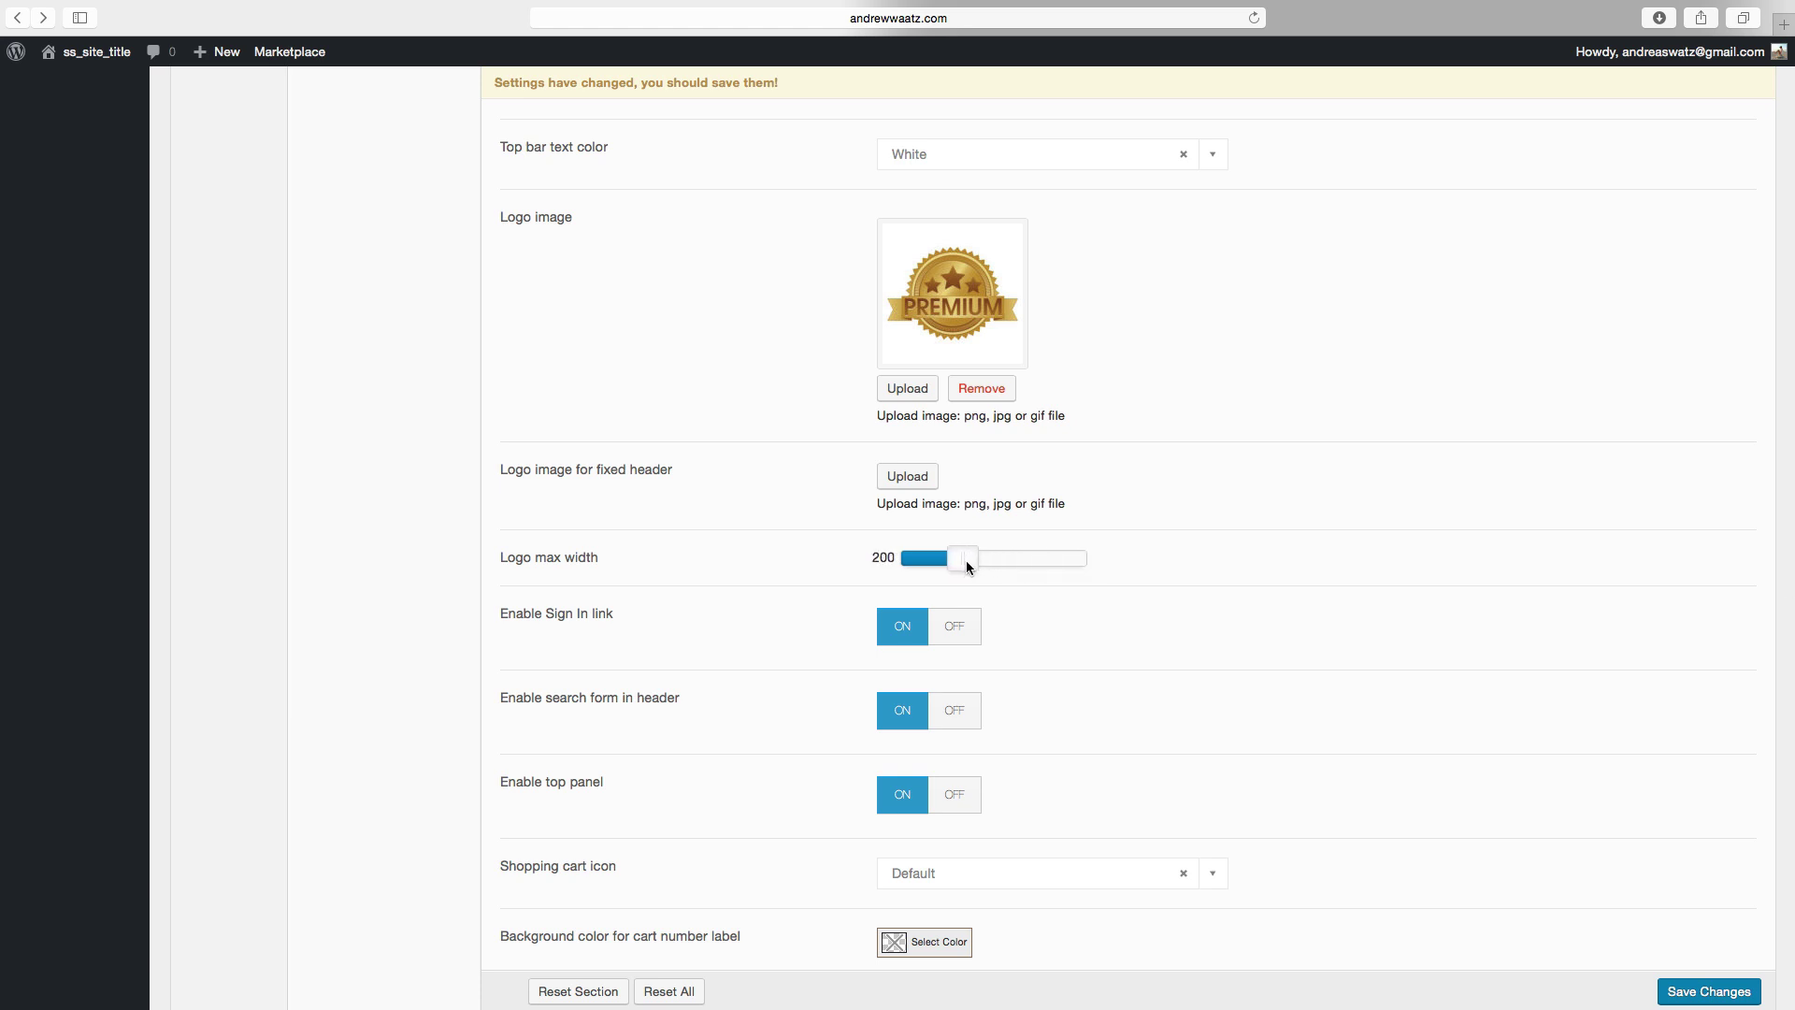
Step: Review the sign-in link, search form and top panel options and the available shopping cart icons
scroll(817, 637, "down", 2)
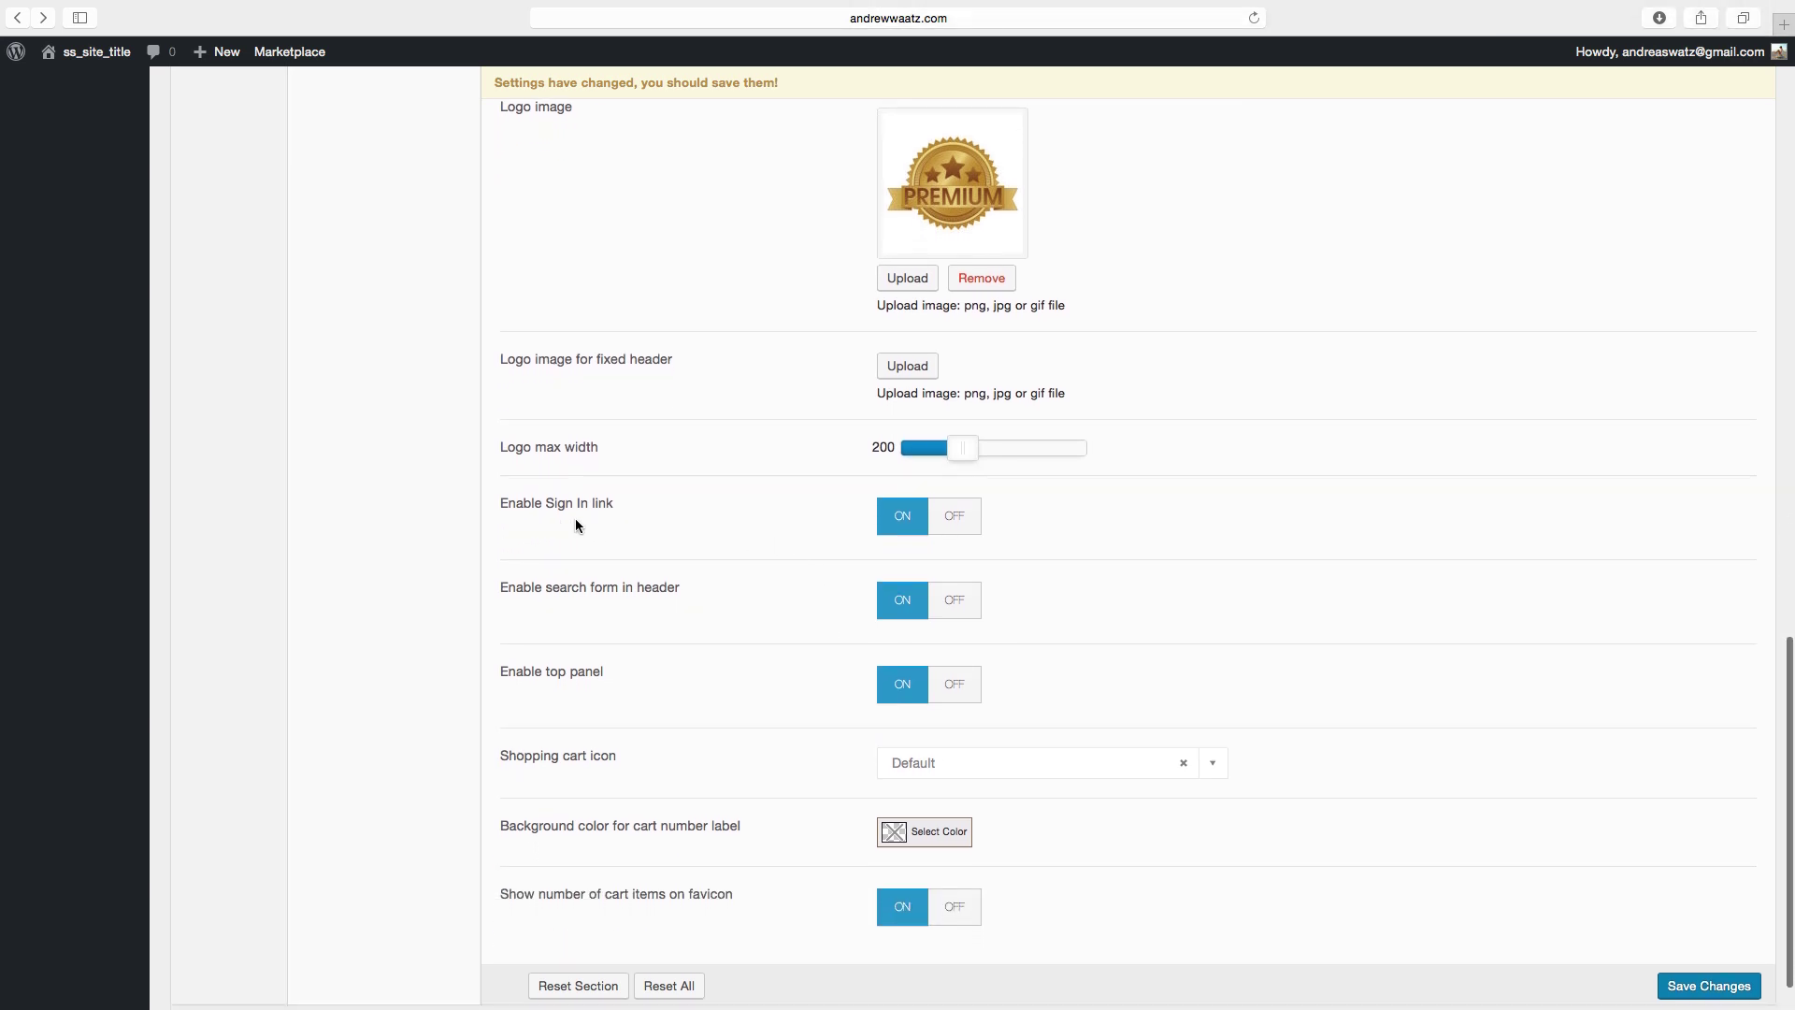
scroll(612, 526, "down", 1)
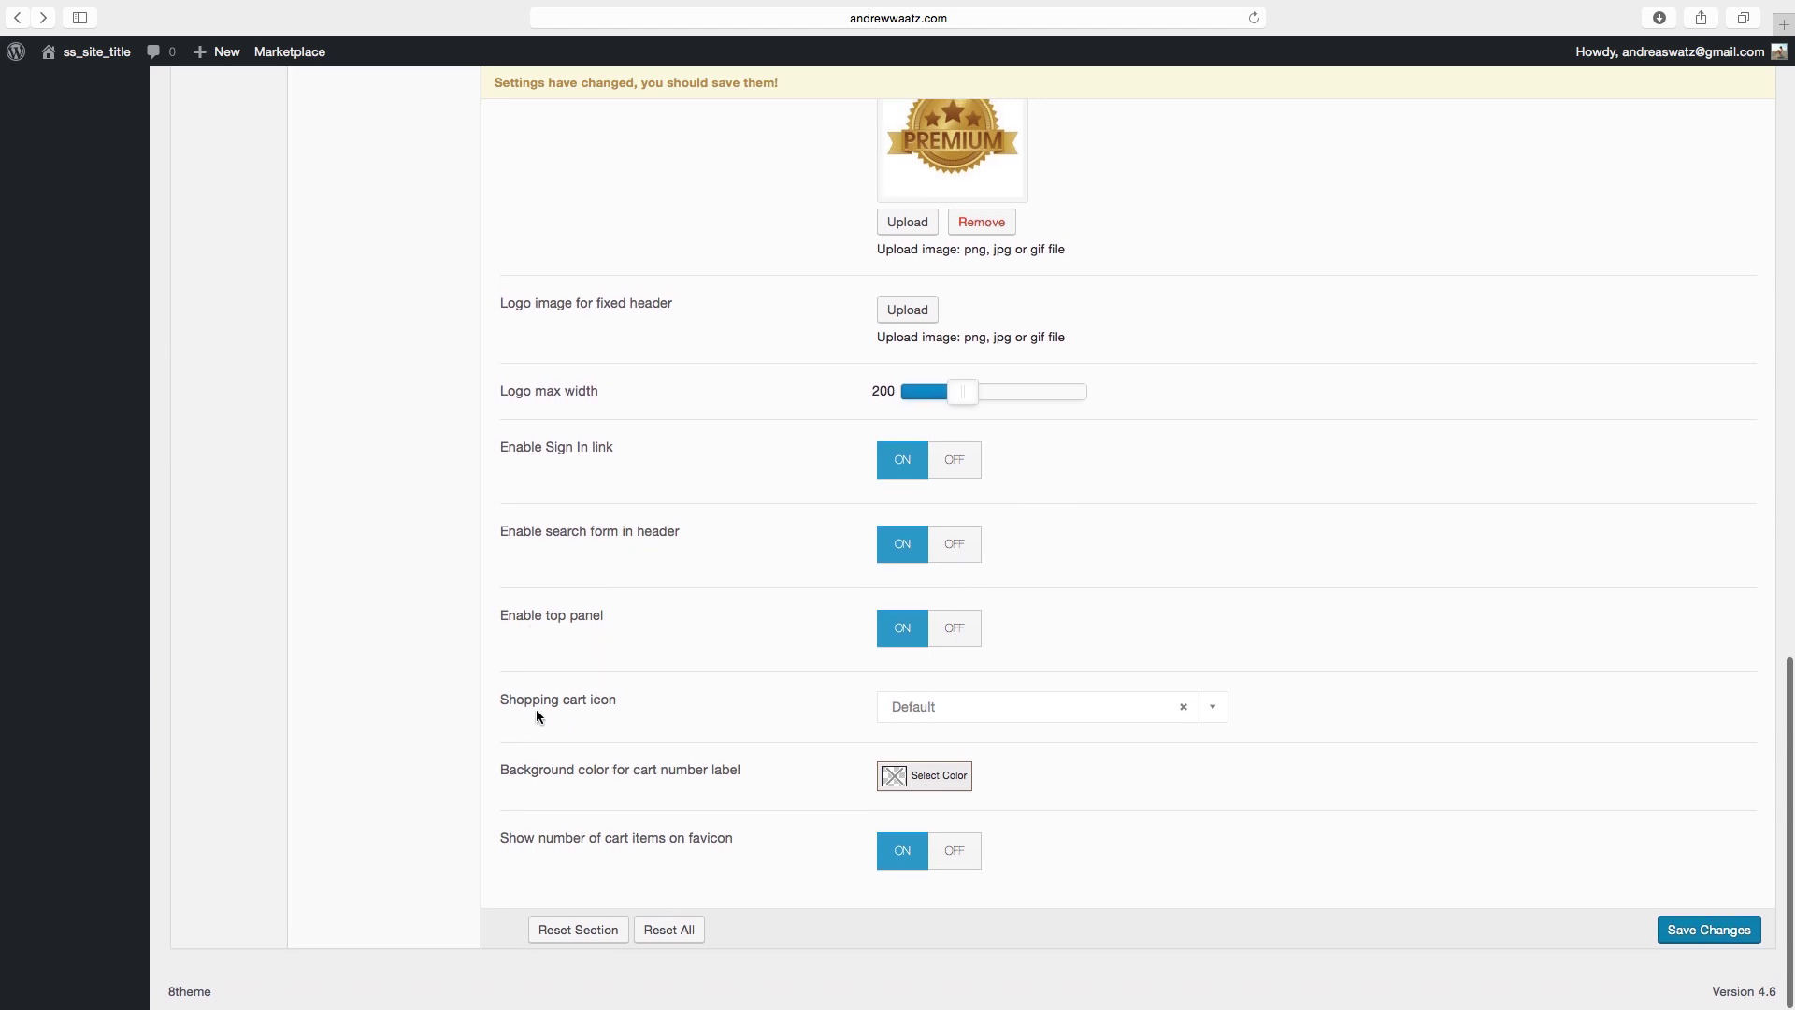
left_click(1008, 716)
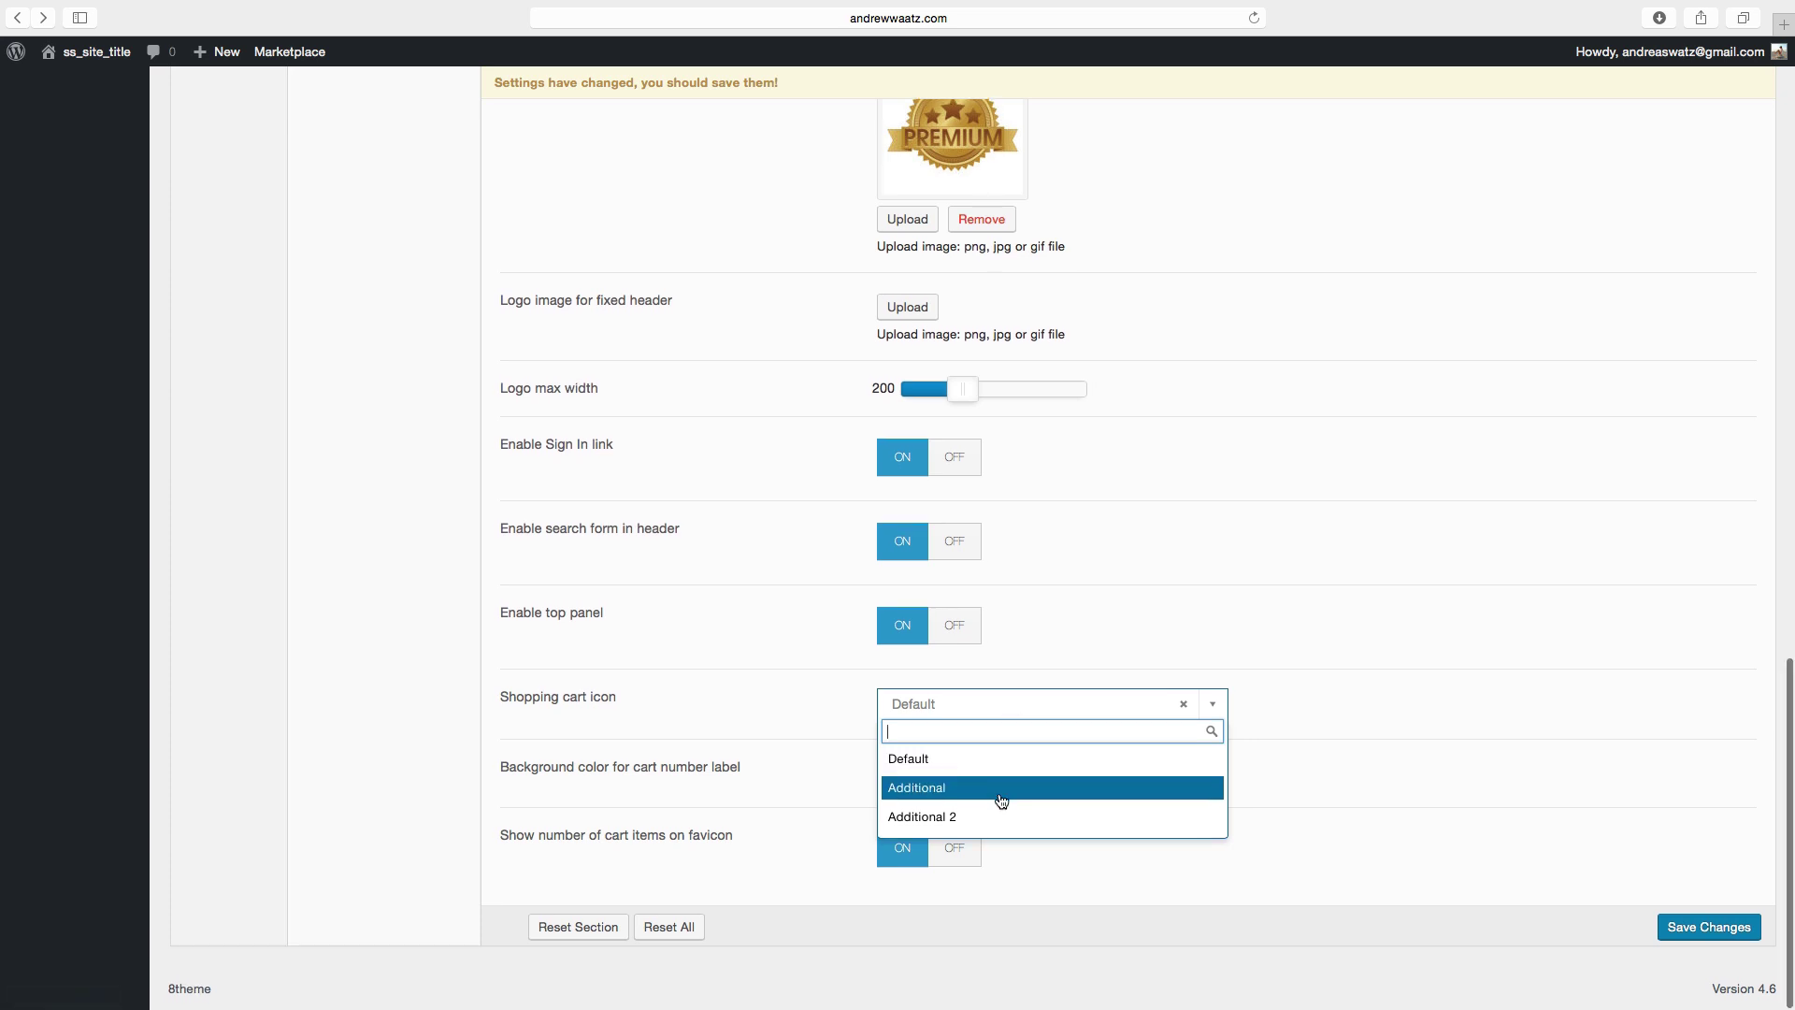
left_click(830, 706)
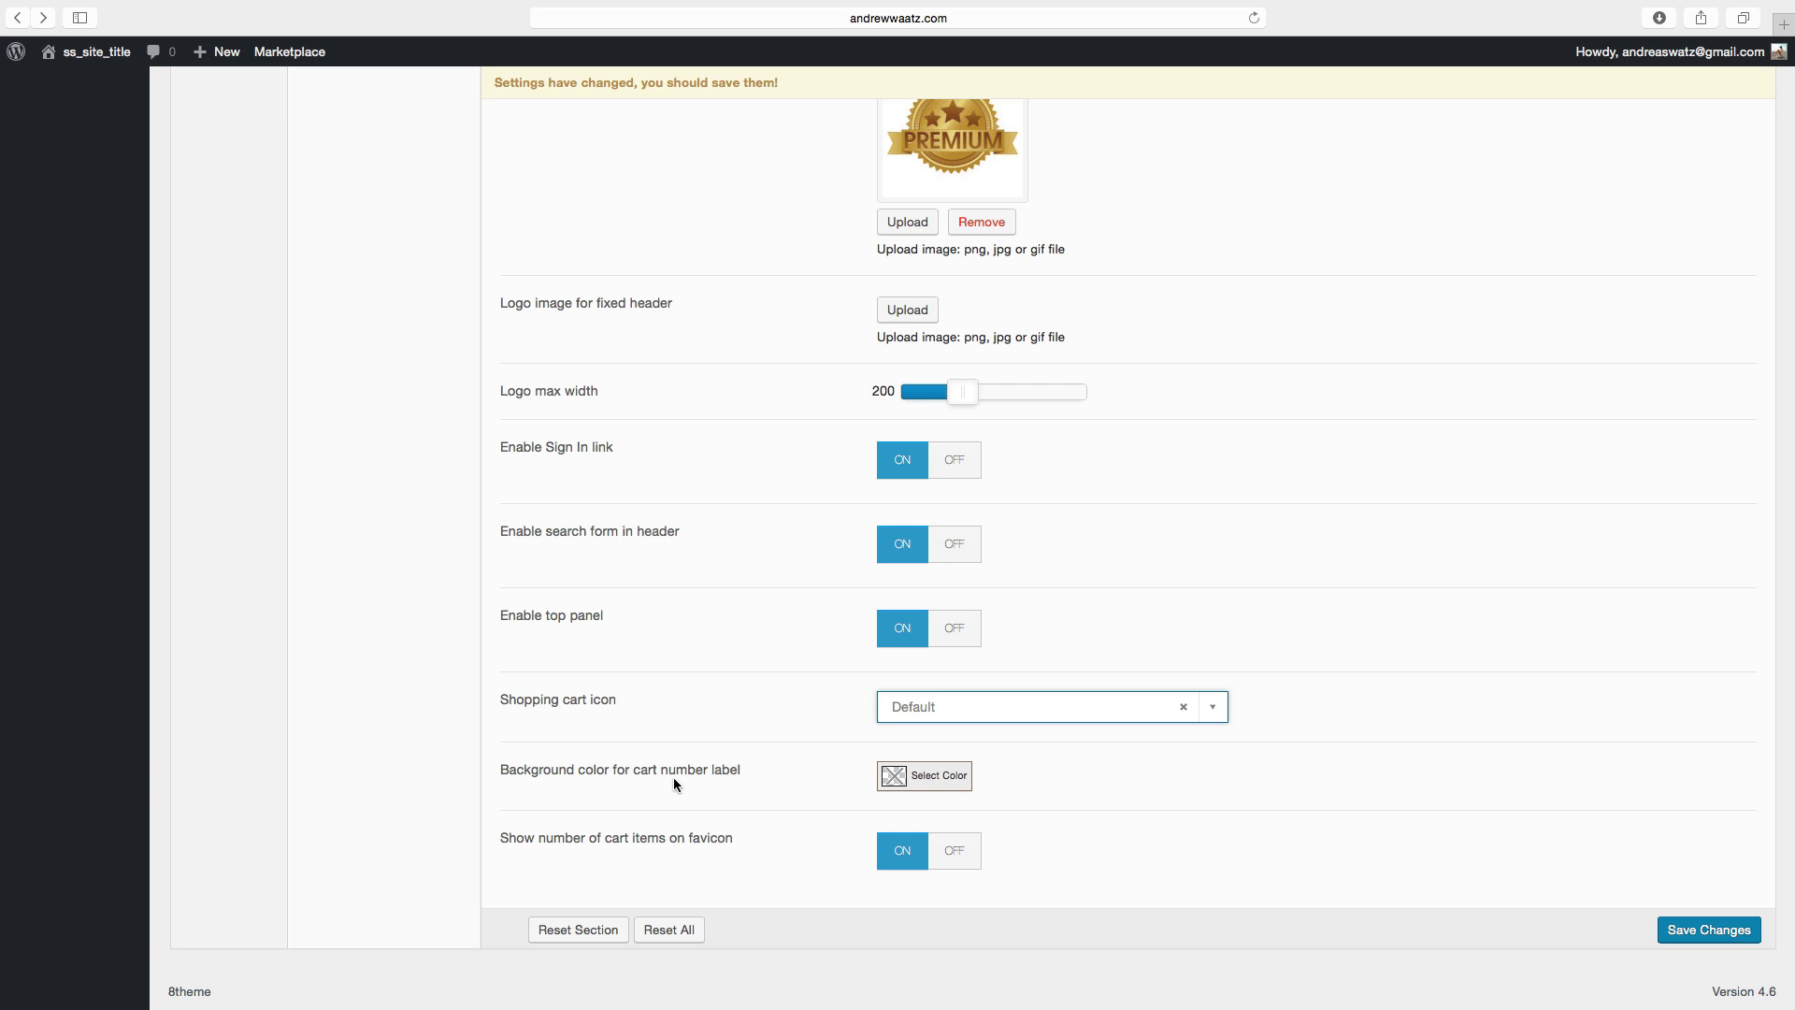
Step: Set the background color for the cart number label to #137088 and save the header settings
left_click(930, 783)
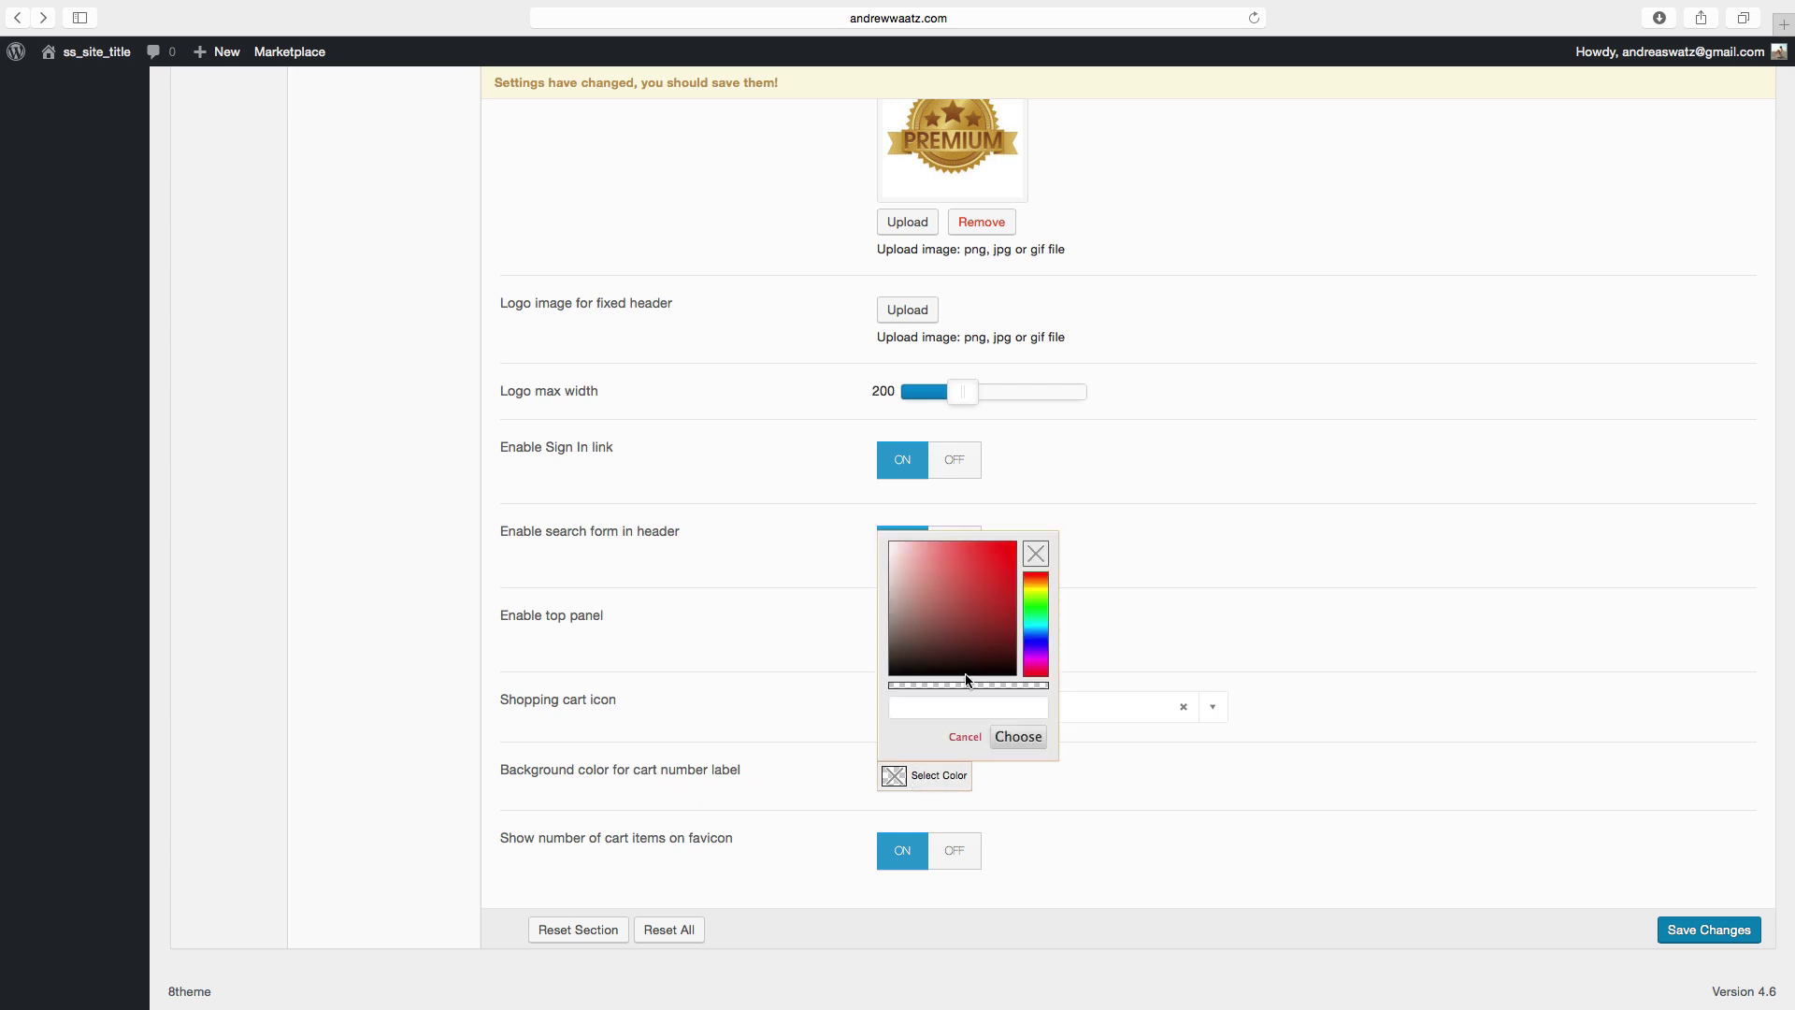
left_click(1039, 627)
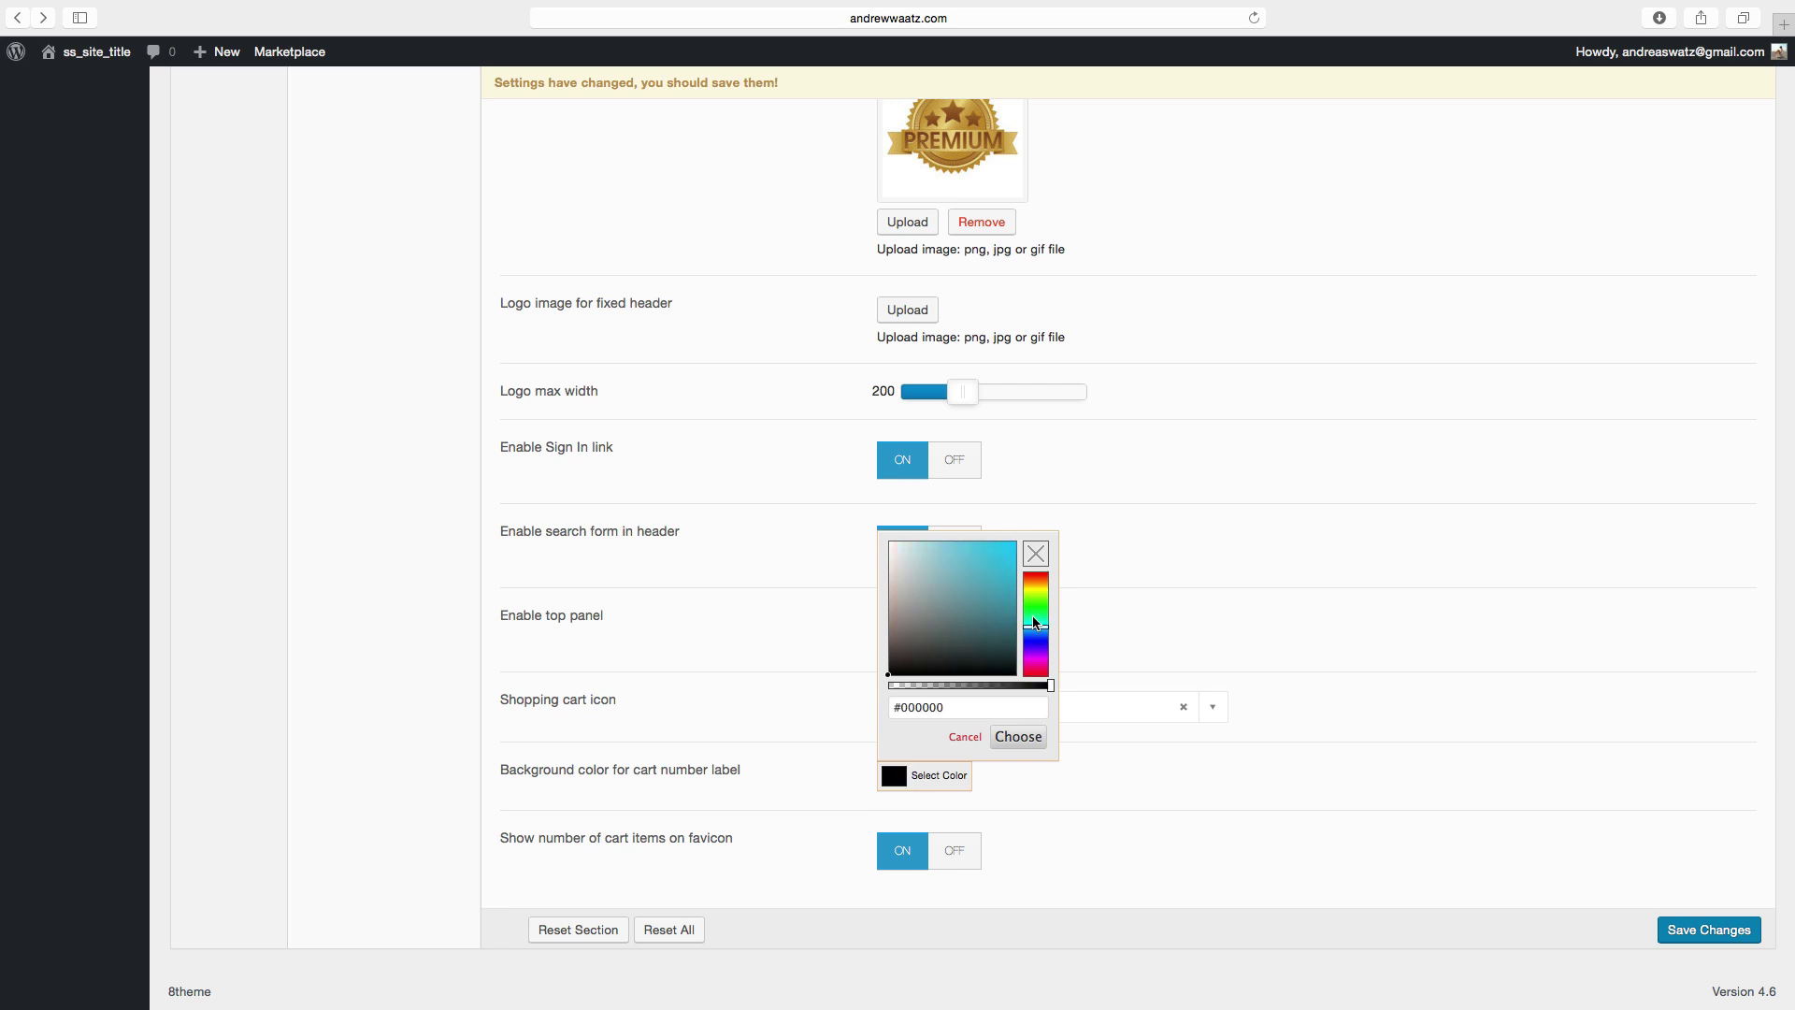
left_click(996, 602)
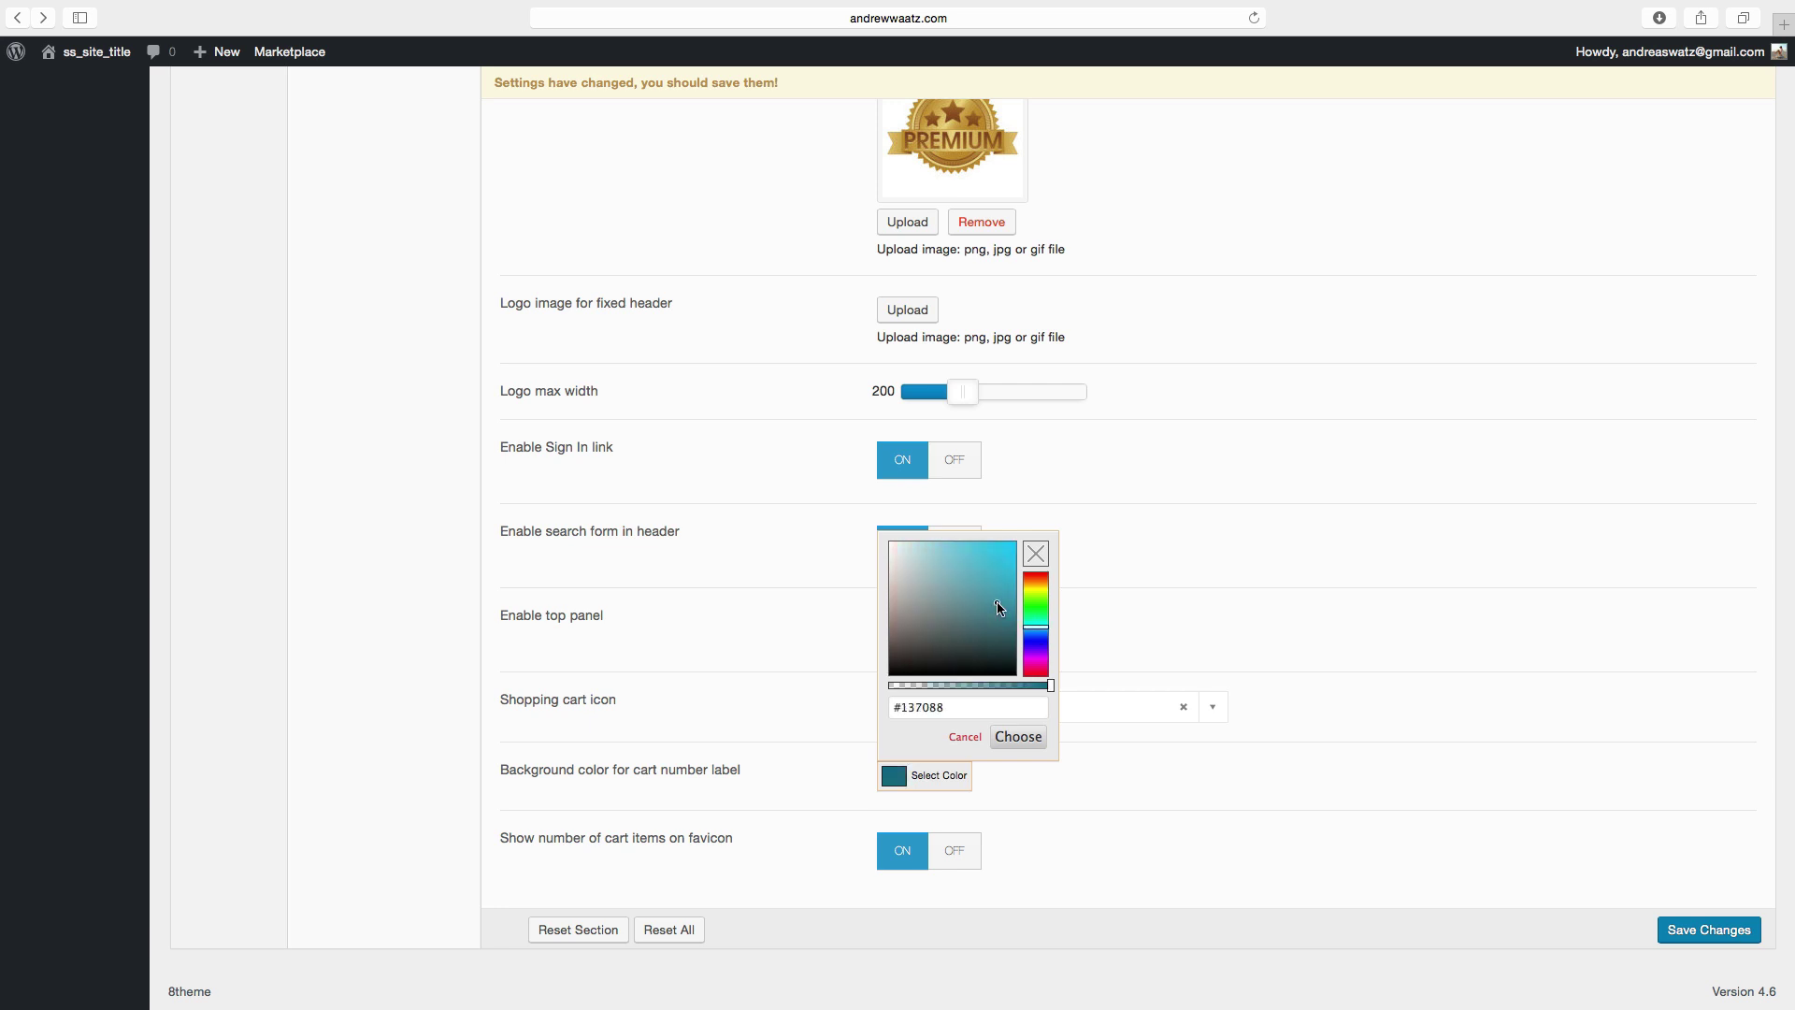
left_click(1018, 737)
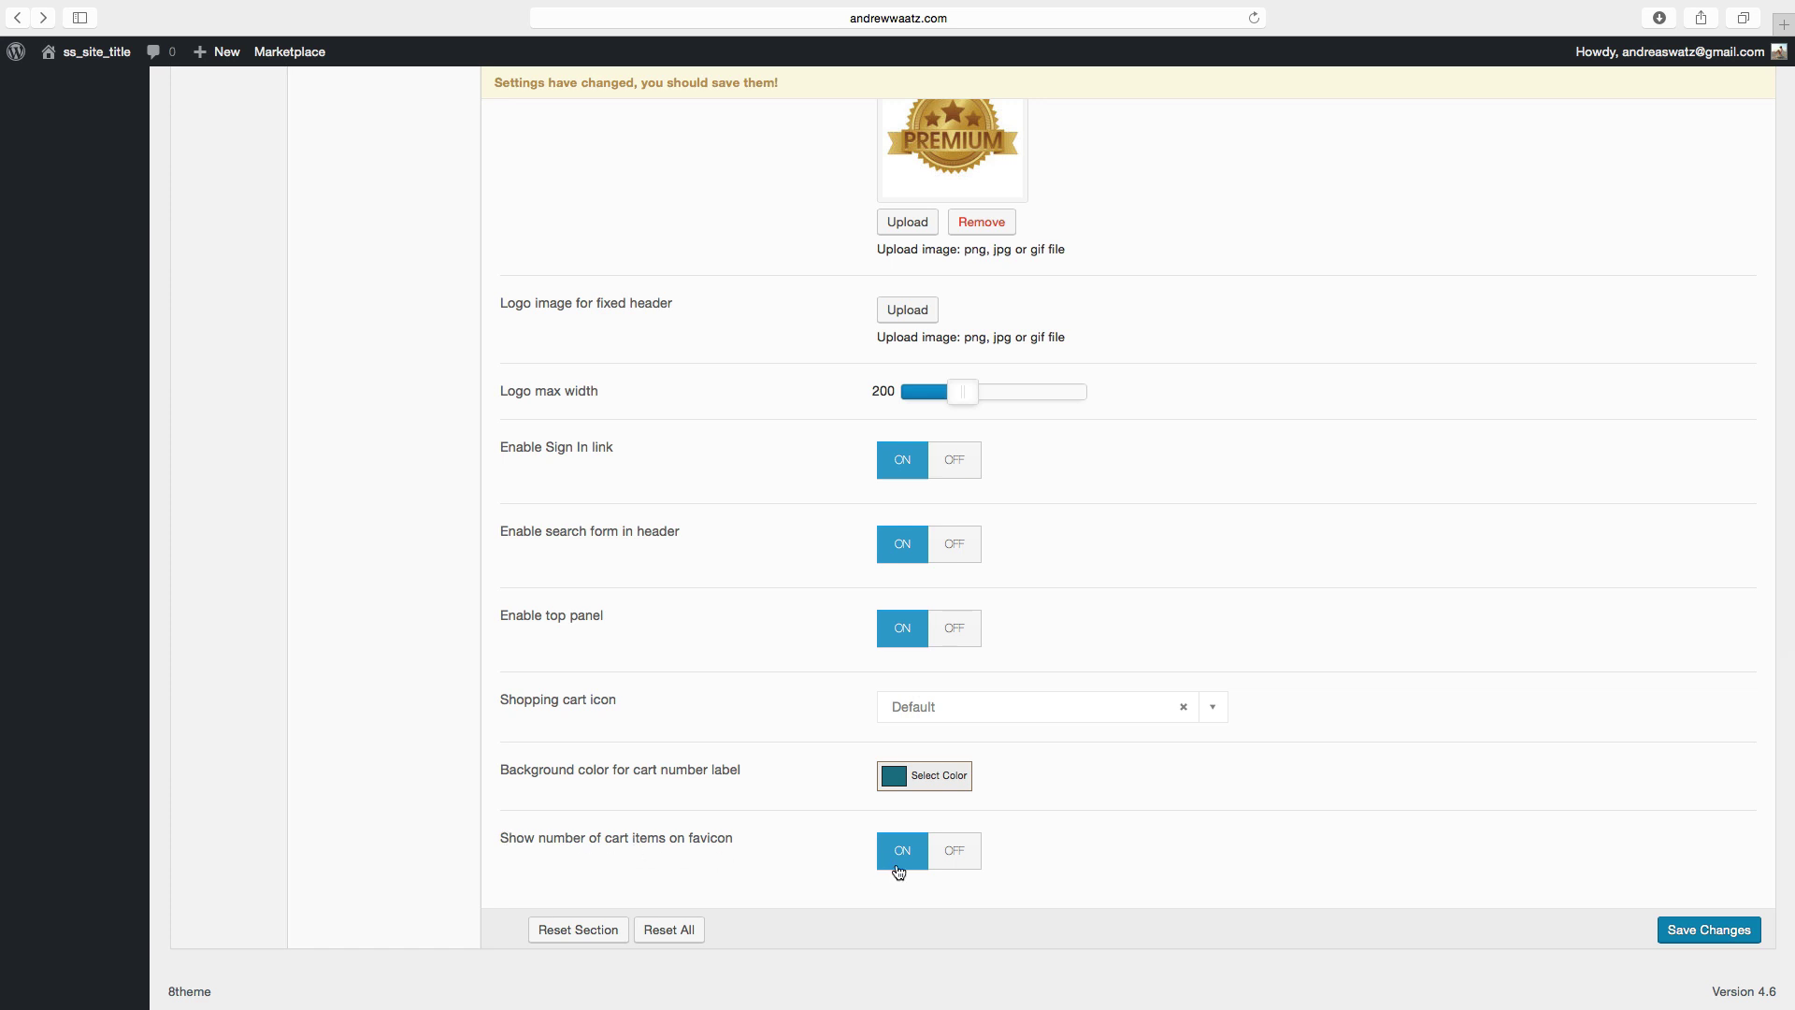
left_click(1693, 931)
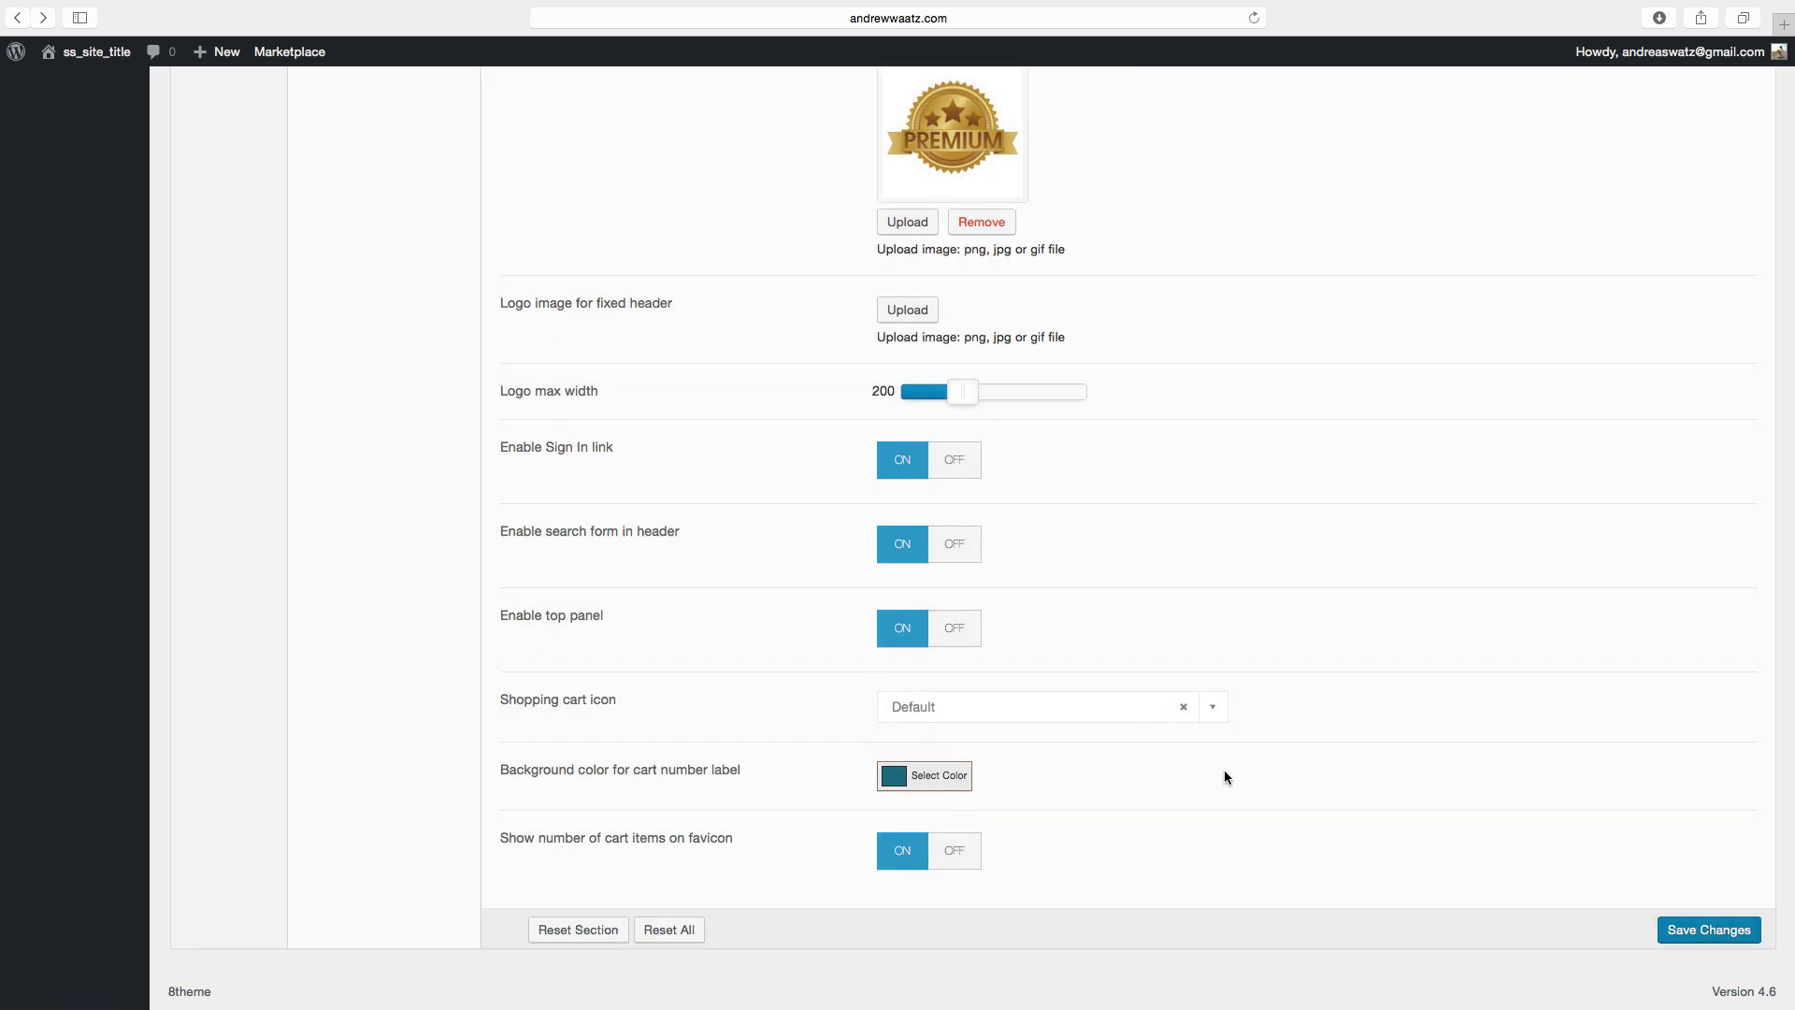
Step: Open the site's front page to check the header's logo and colors
scroll(1227, 775, "up", 3)
scroll(1226, 777, "up", 15)
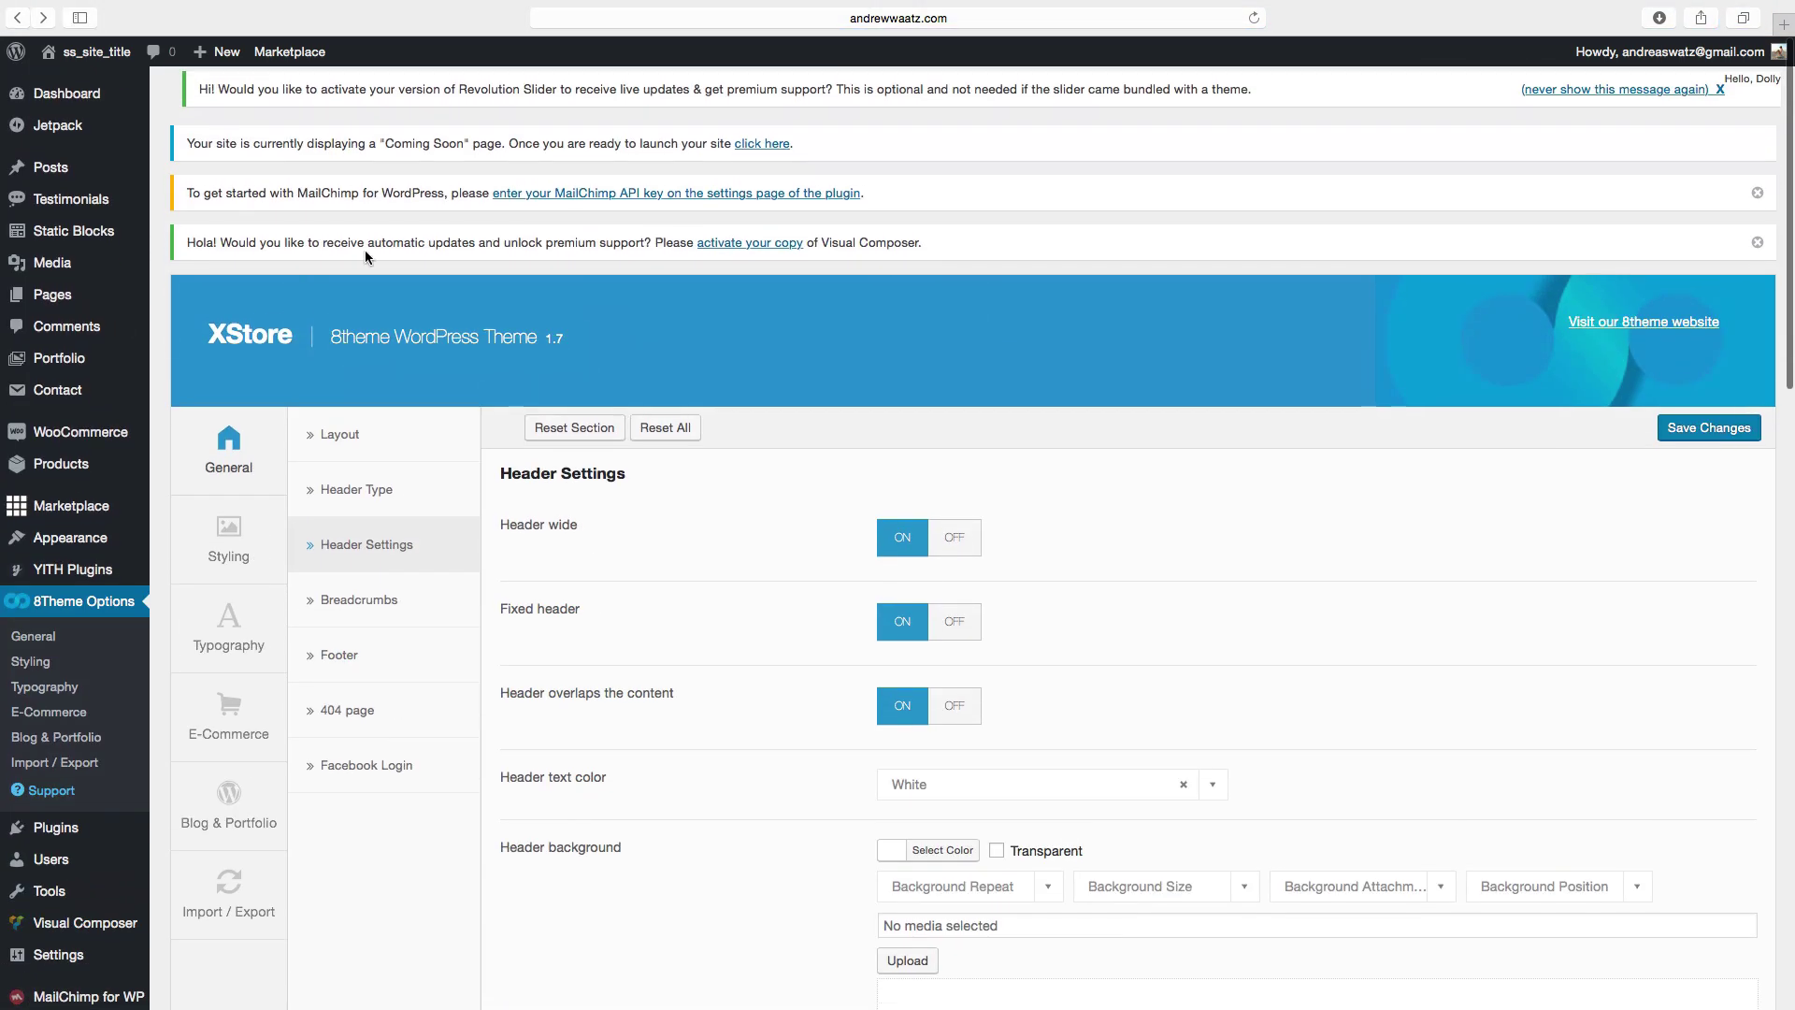
left_click(94, 83)
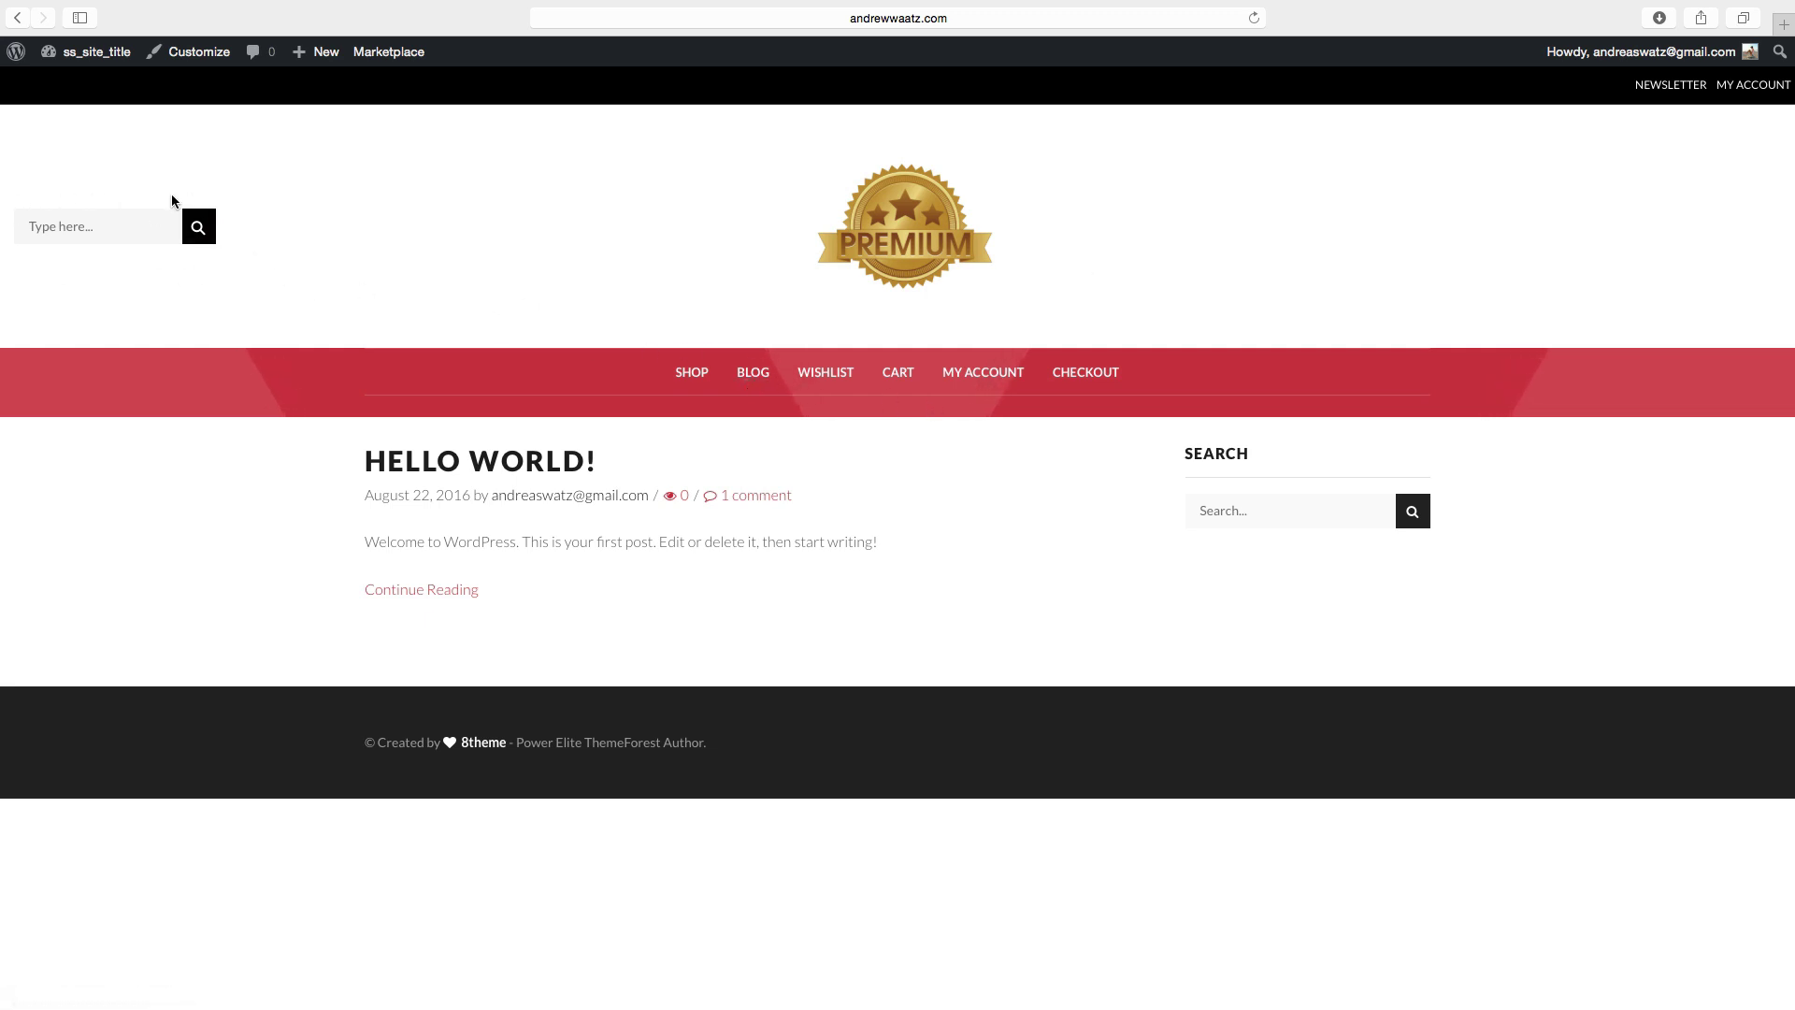
Step: Go back to the theme's general options, turn off the search form in the header and save the changes
left_click(85, 59)
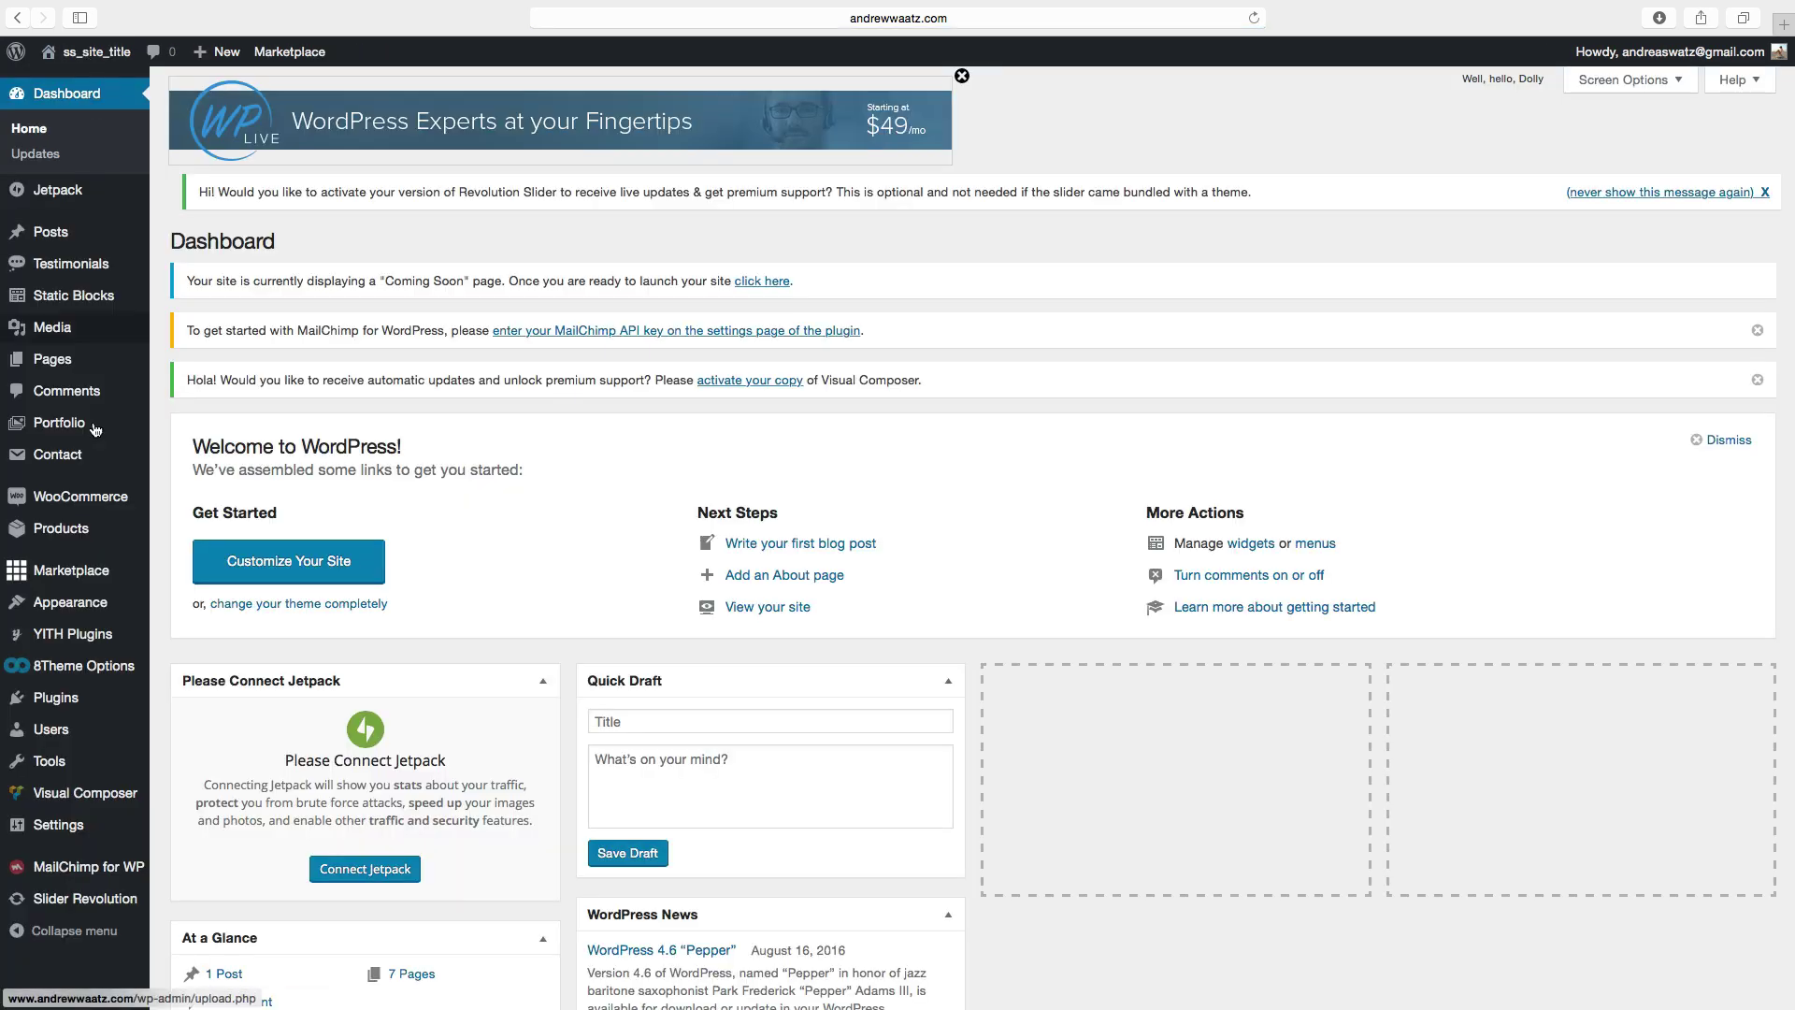
mouse_move(83, 680)
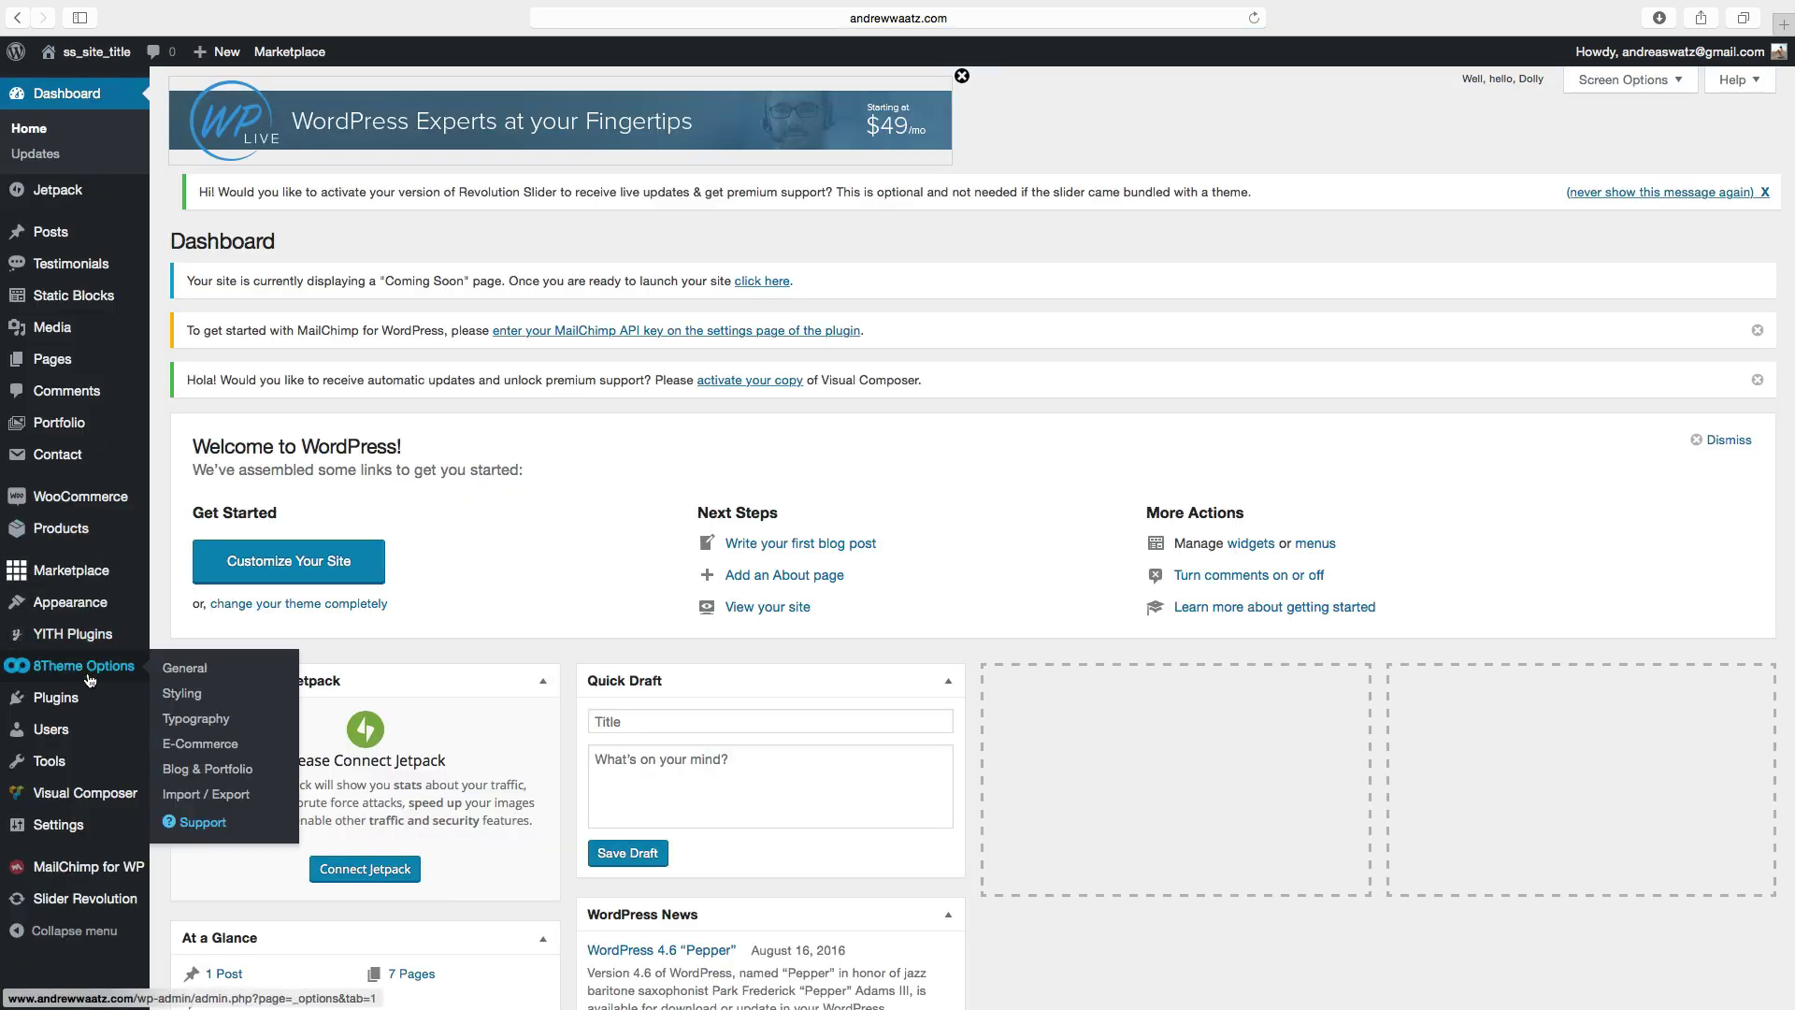
left_click(189, 673)
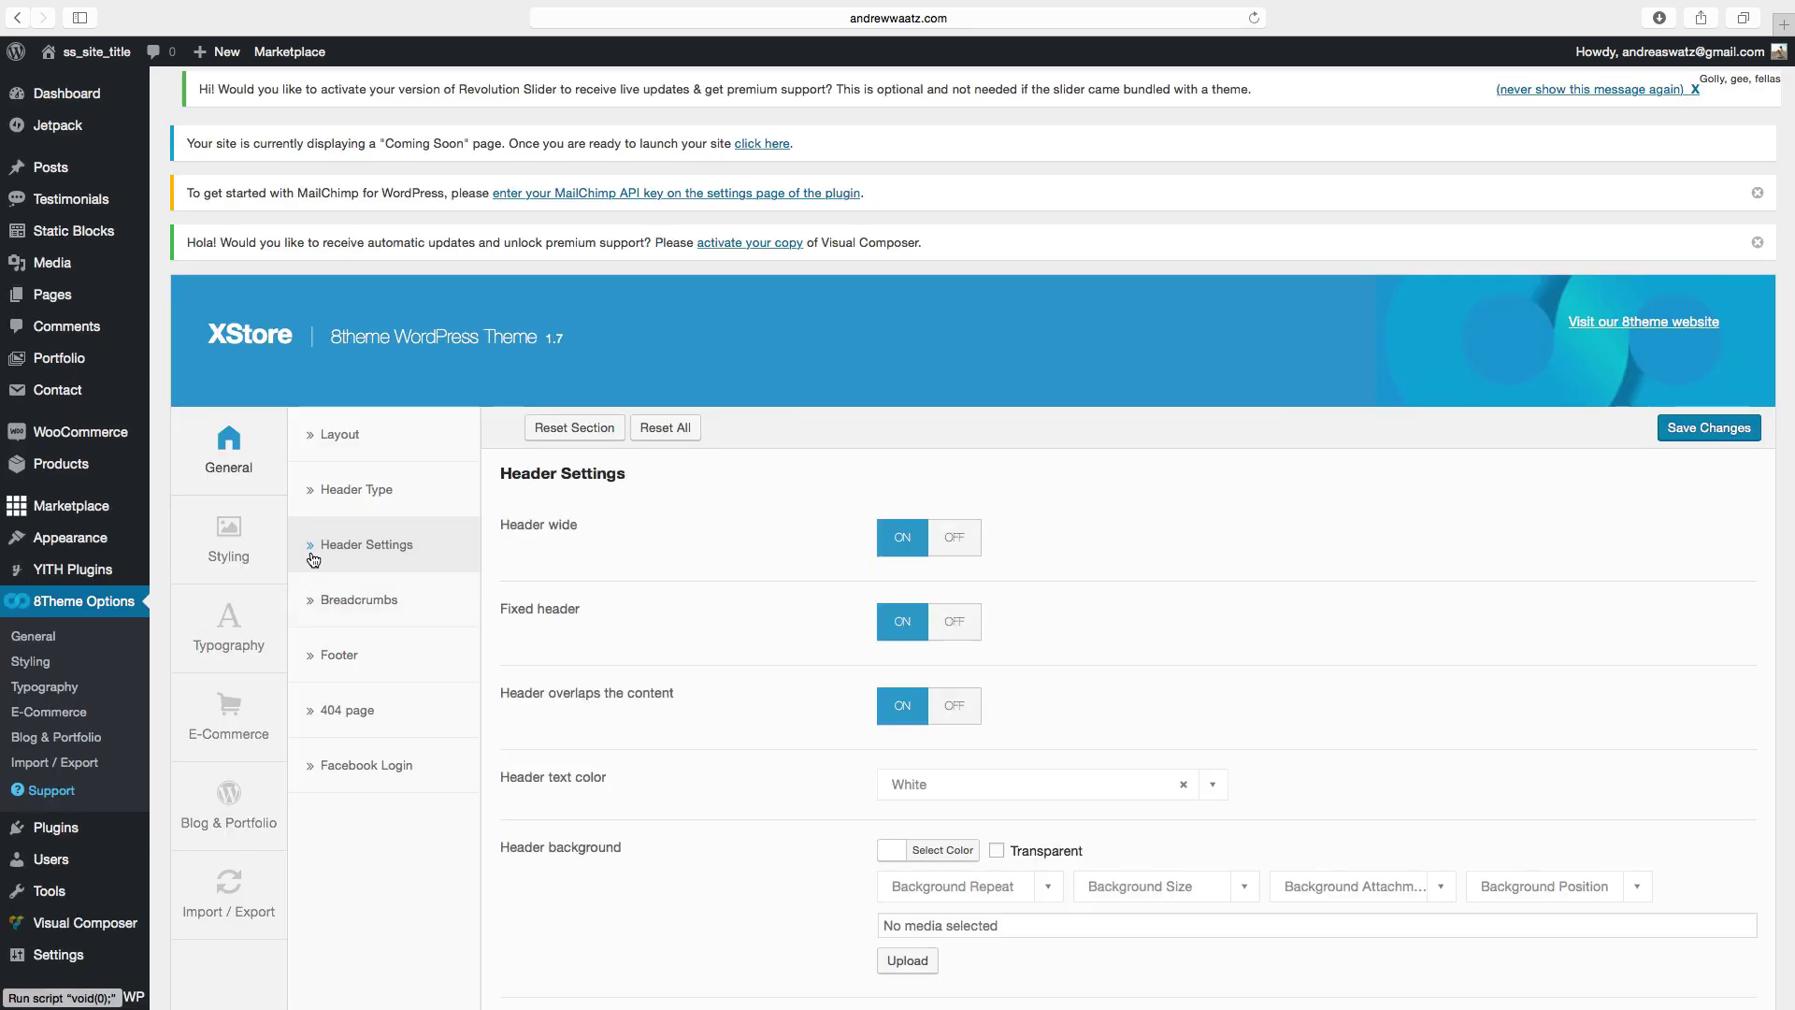
scroll(641, 688, "down", 2)
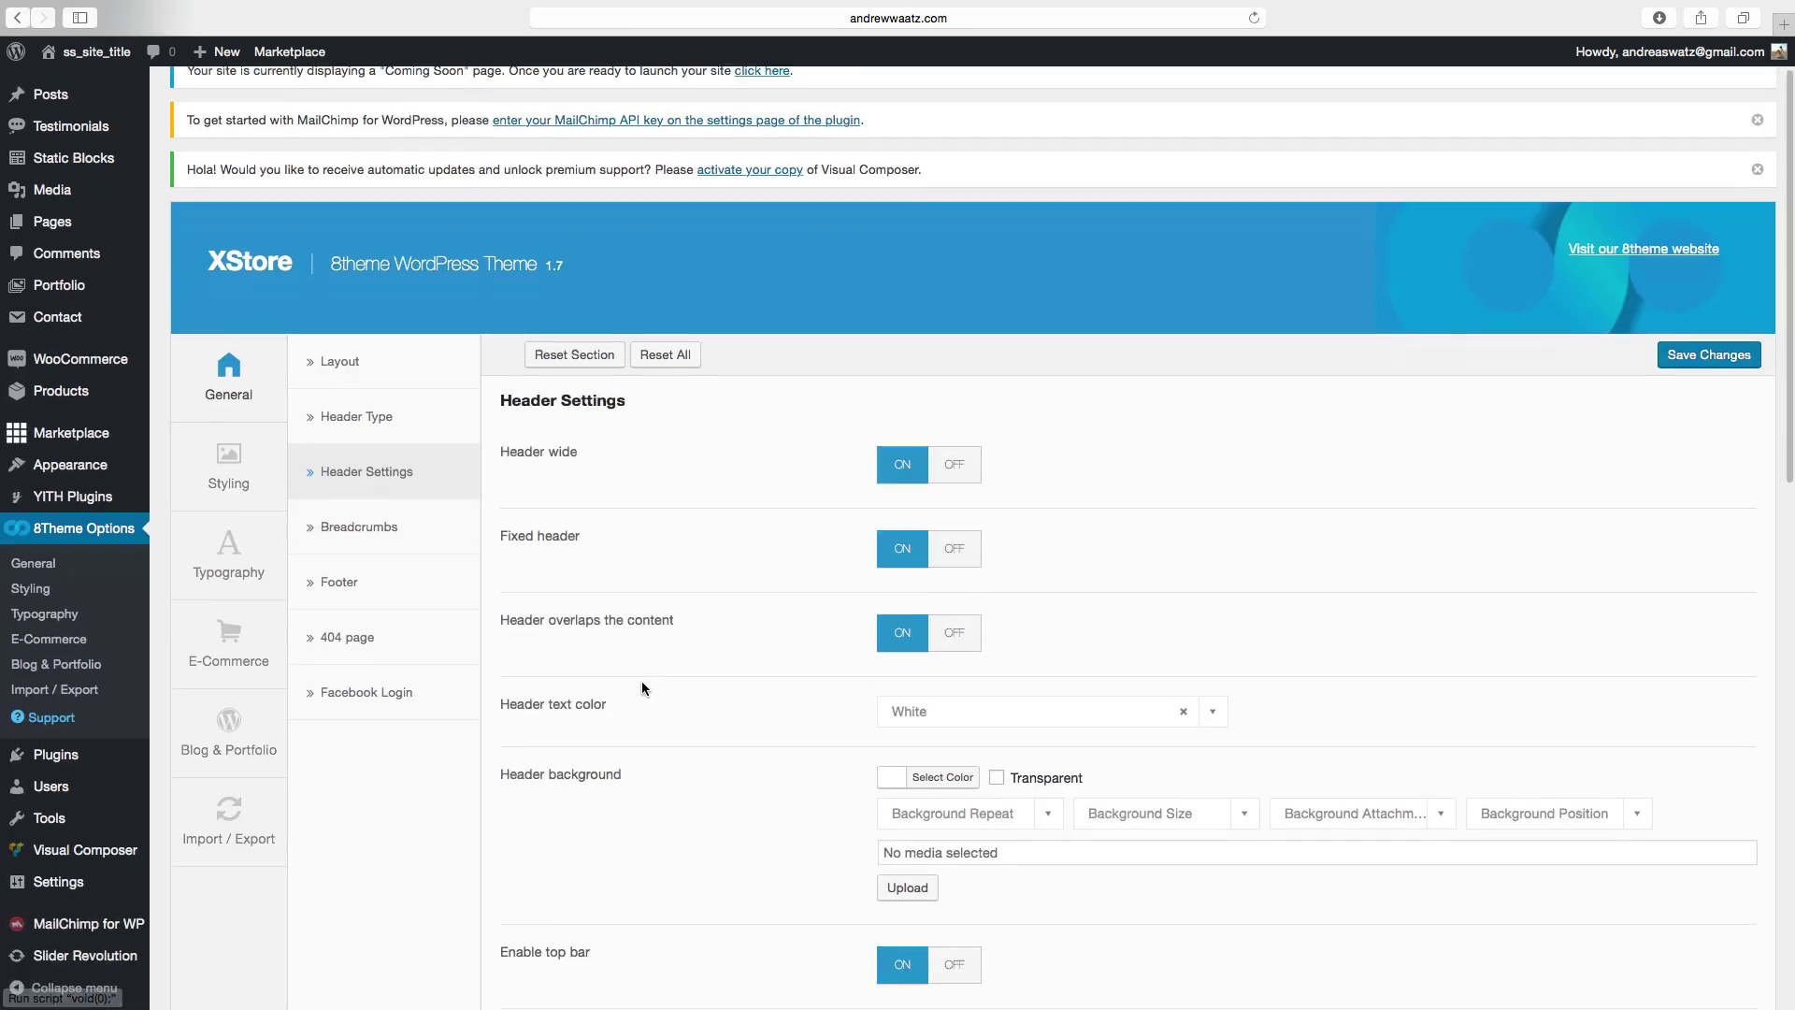
scroll(641, 688, "down", 10)
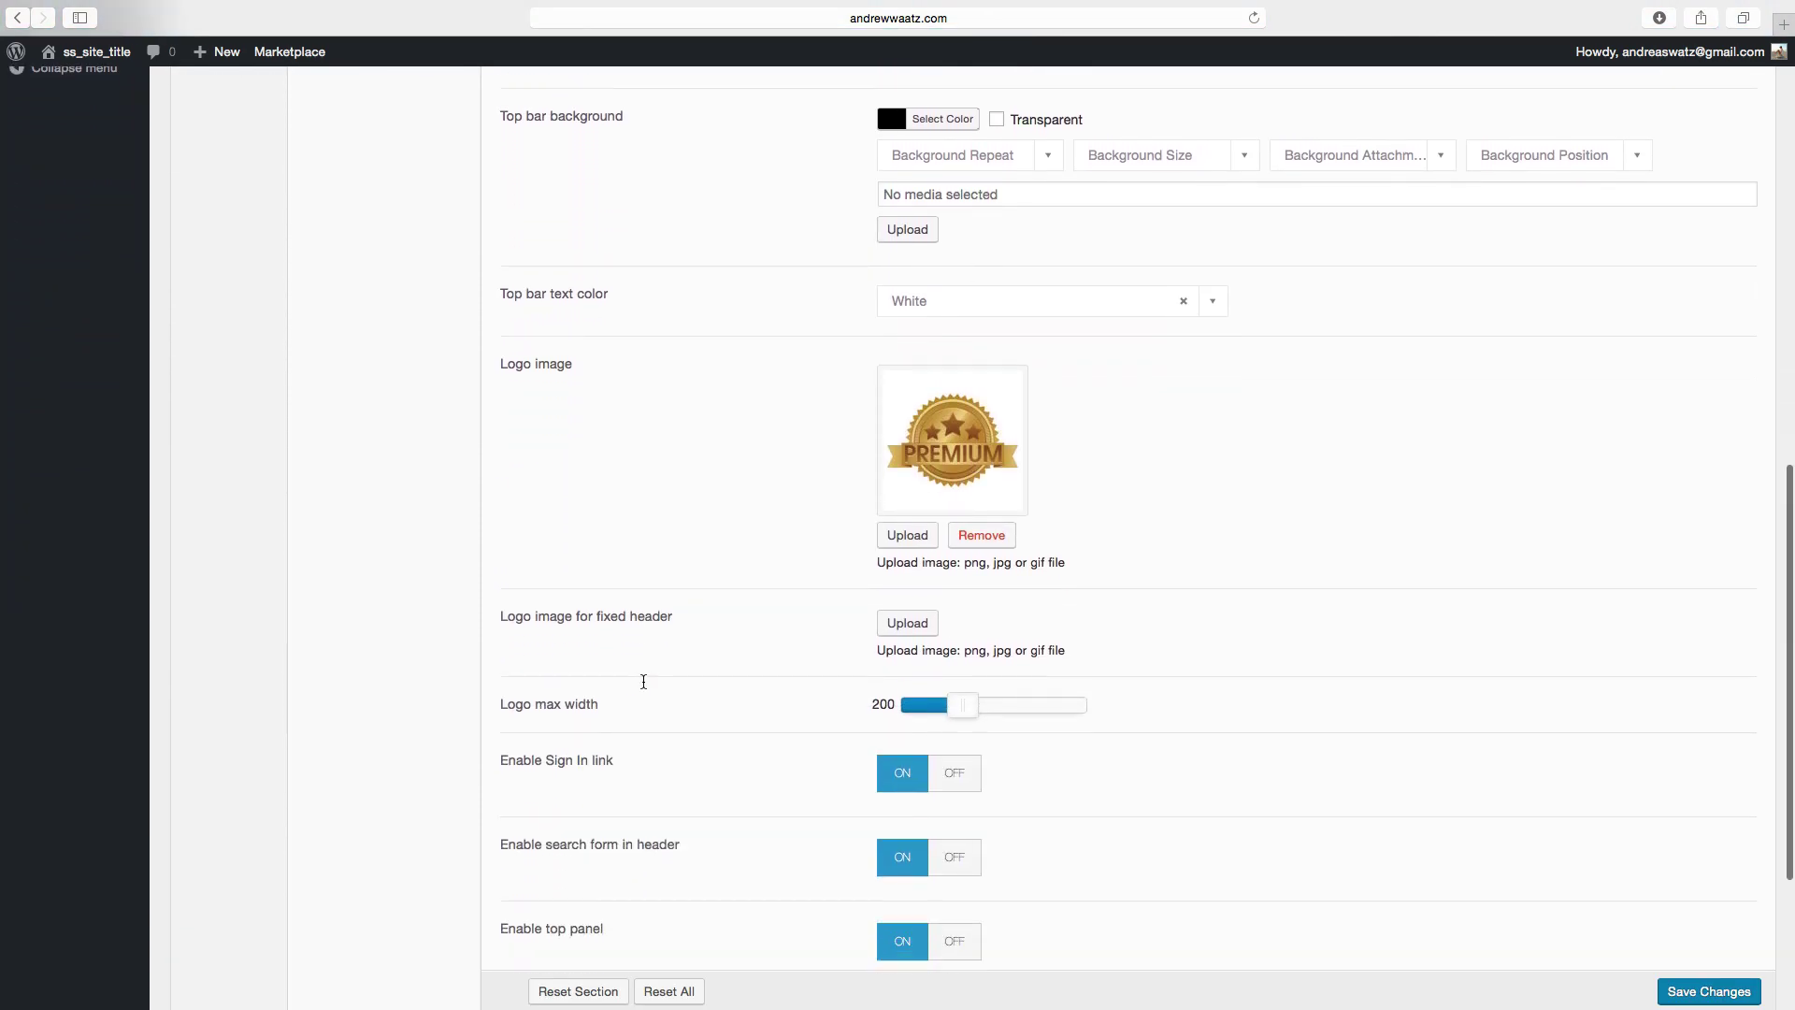
scroll(643, 680, "down", 3)
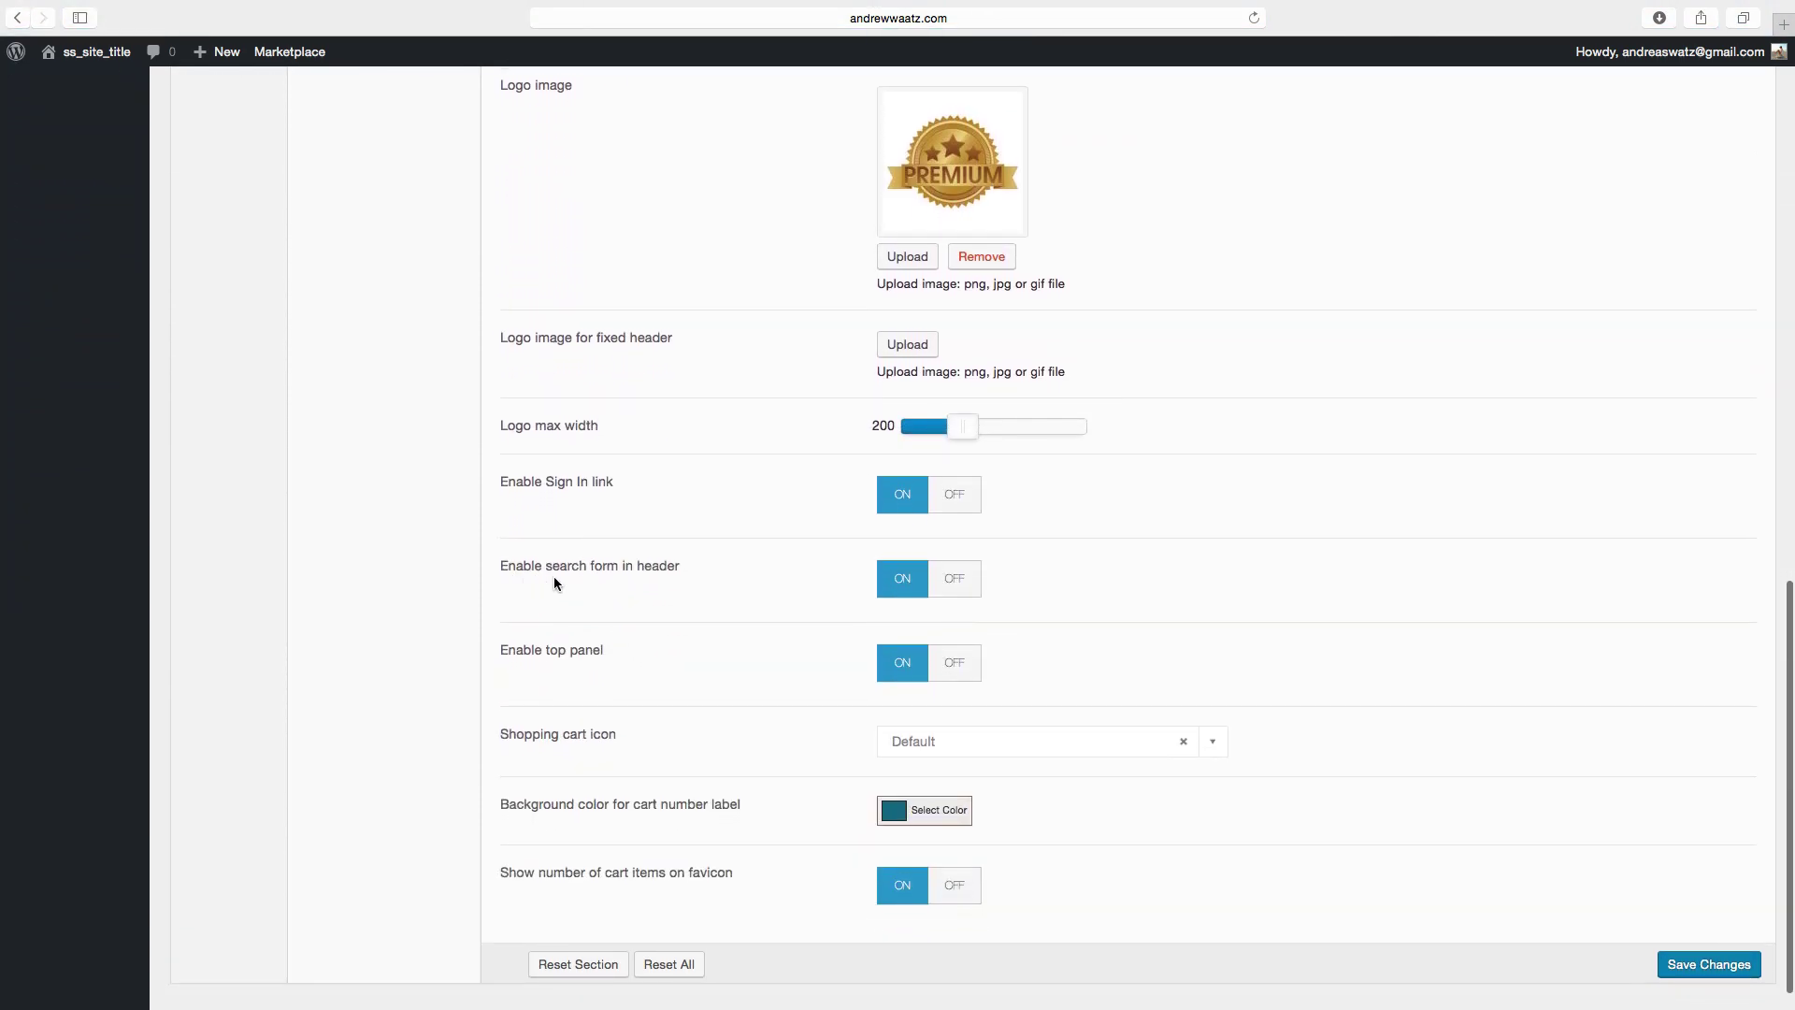
left_click(954, 583)
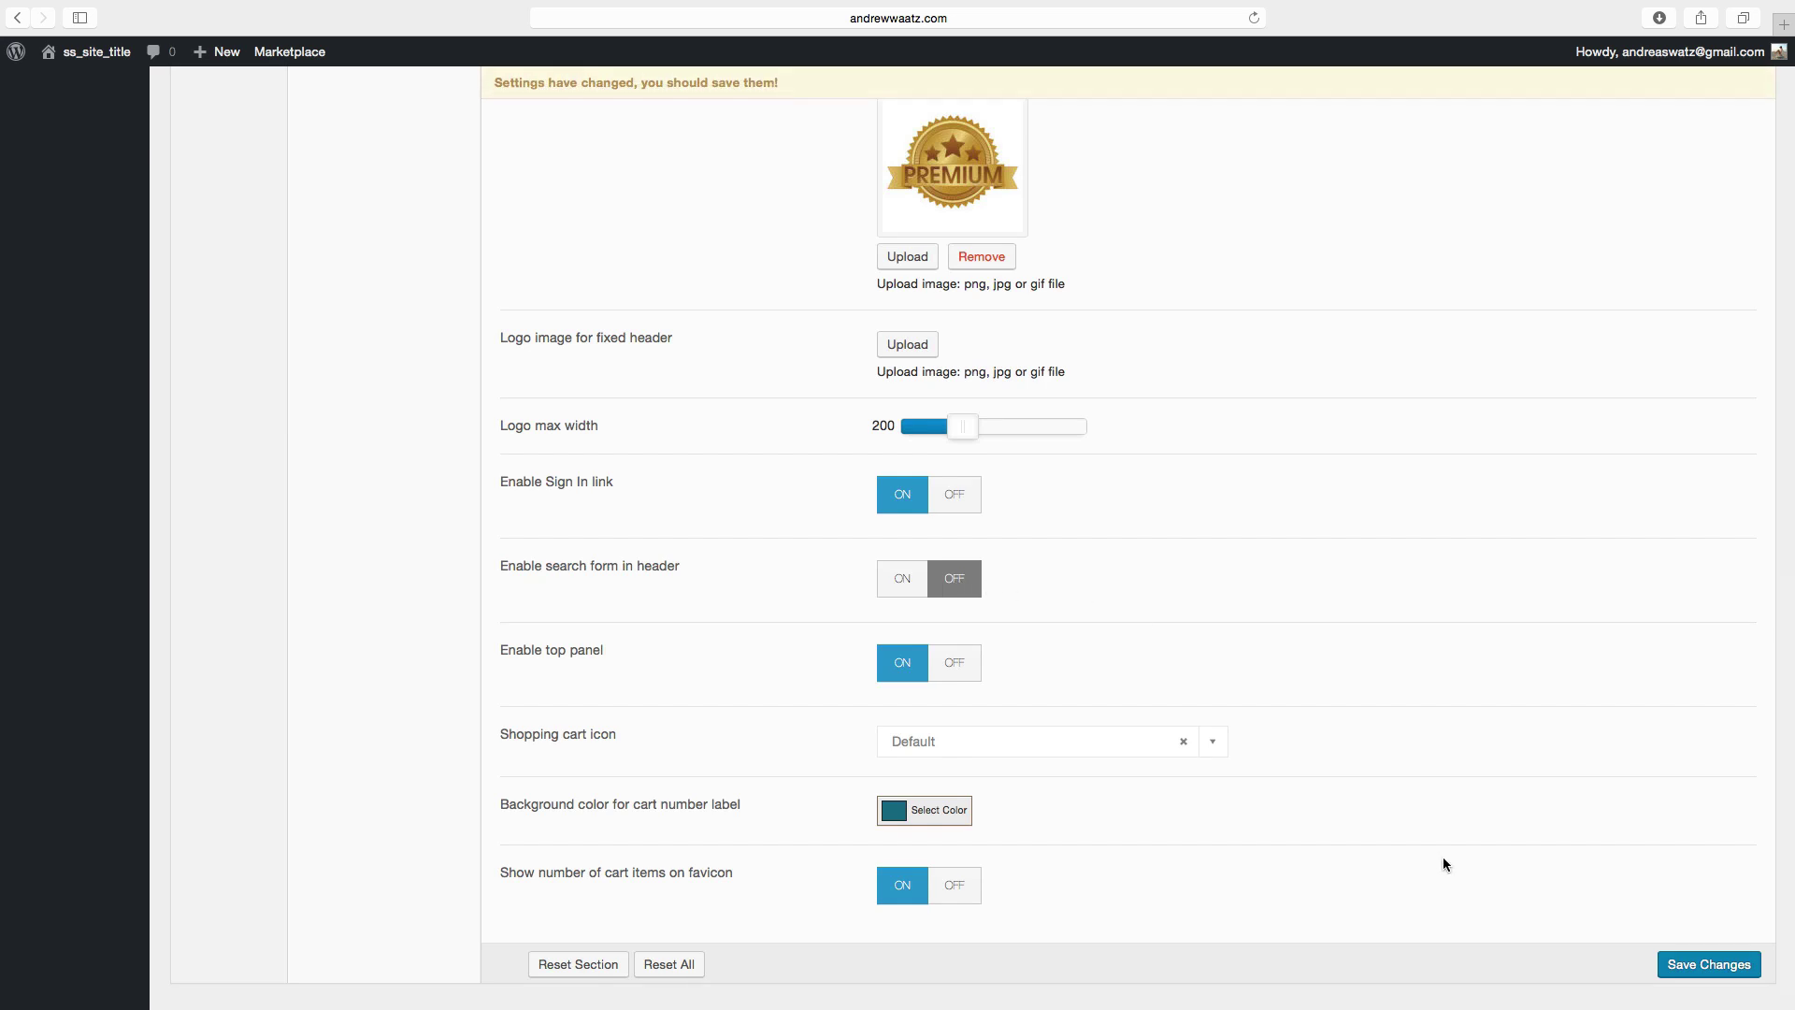
left_click(1718, 966)
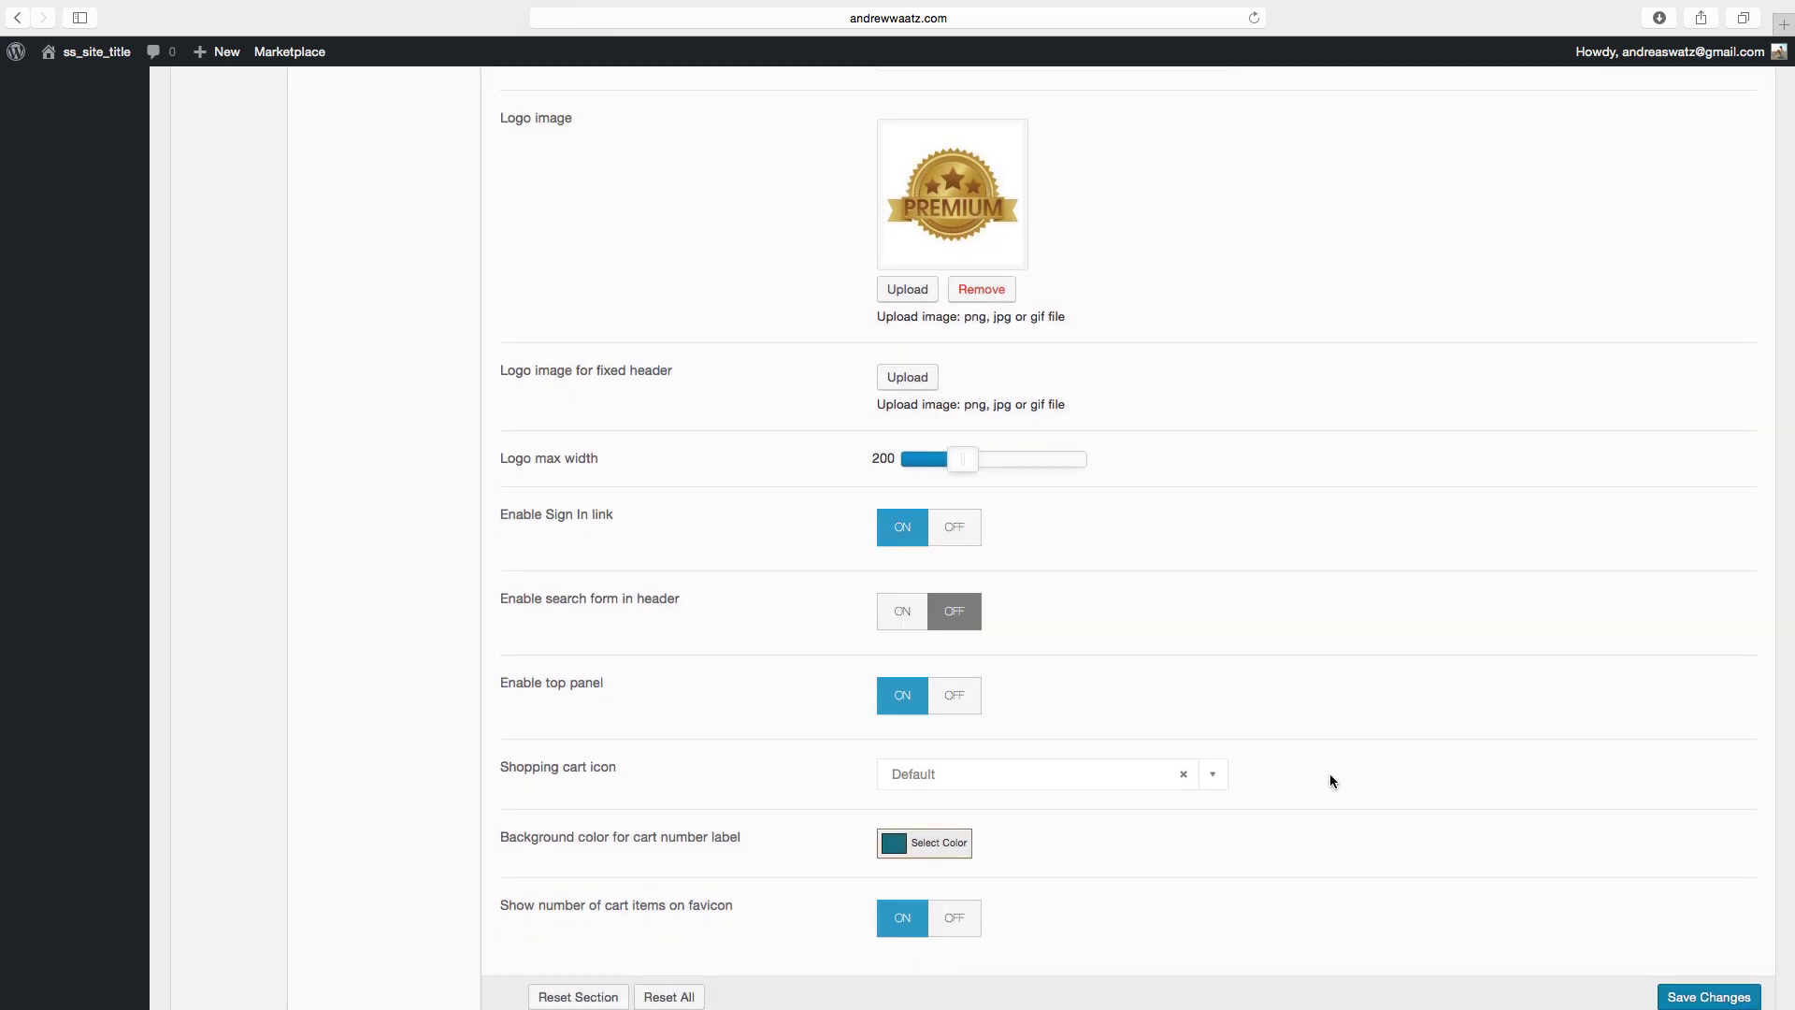
Step: Check the header on the site's front page, and go back to the theme's general options for the footer
left_click(96, 56)
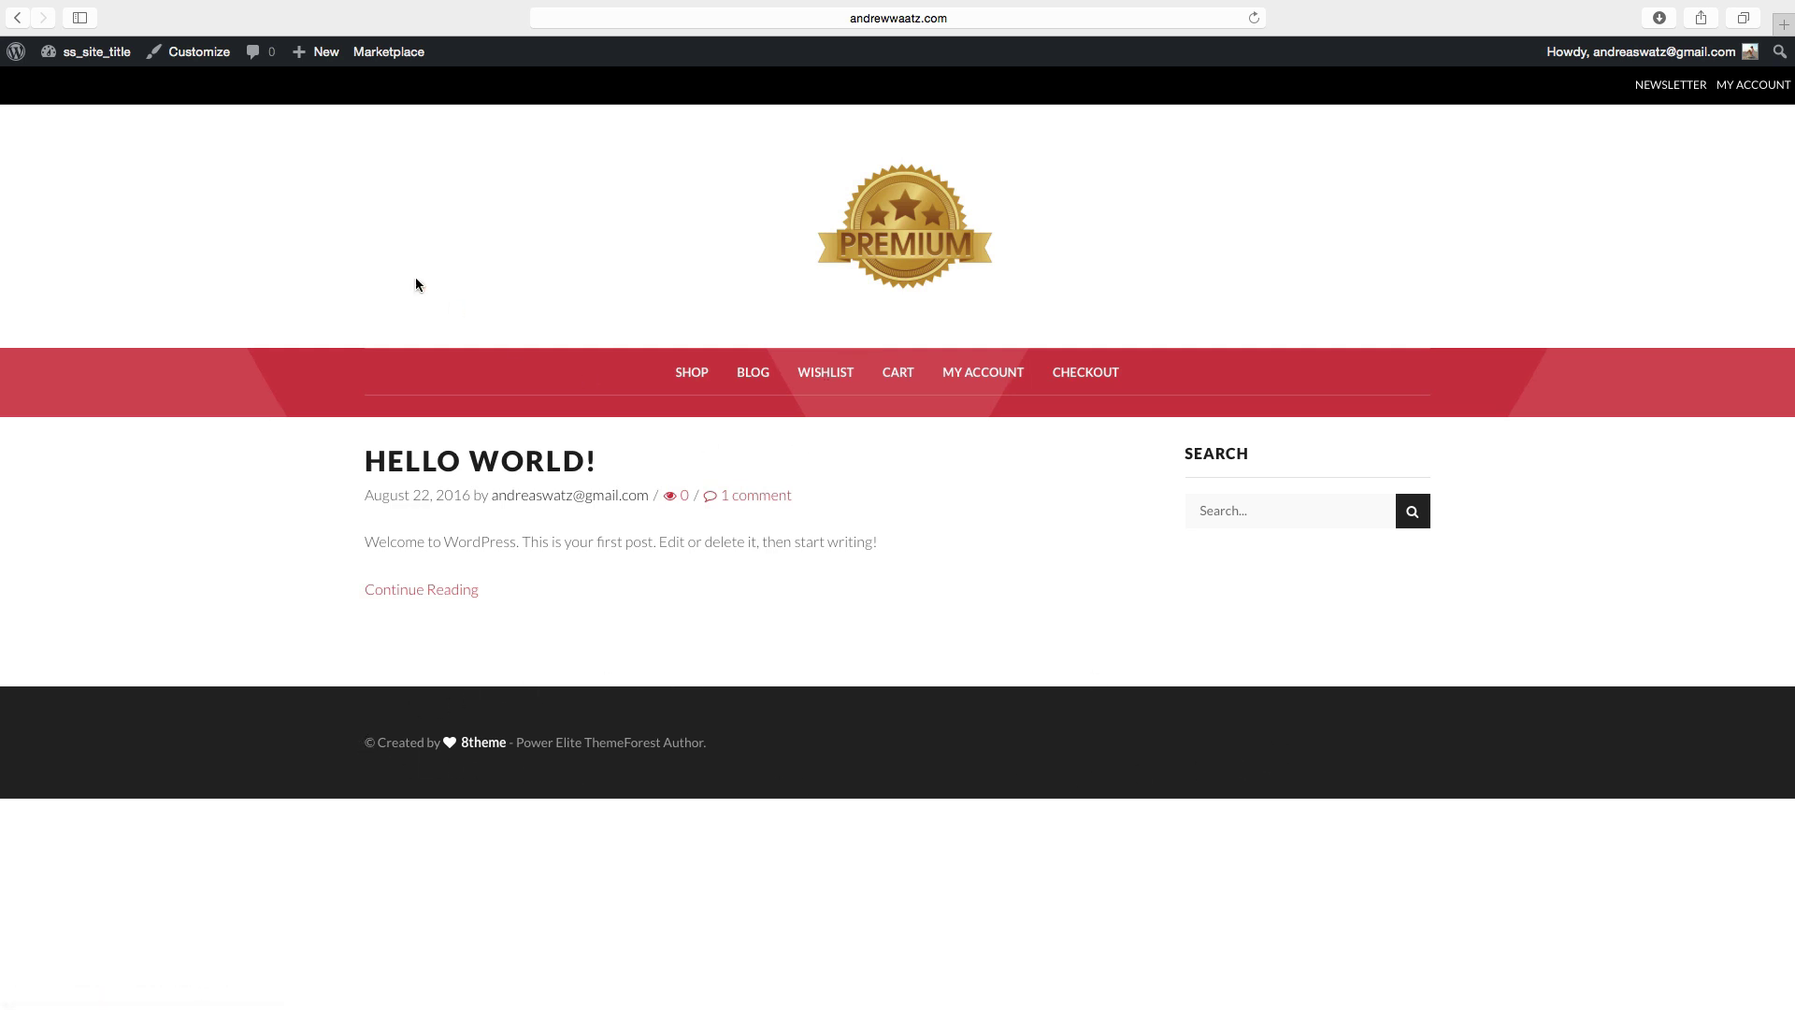
left_click(101, 55)
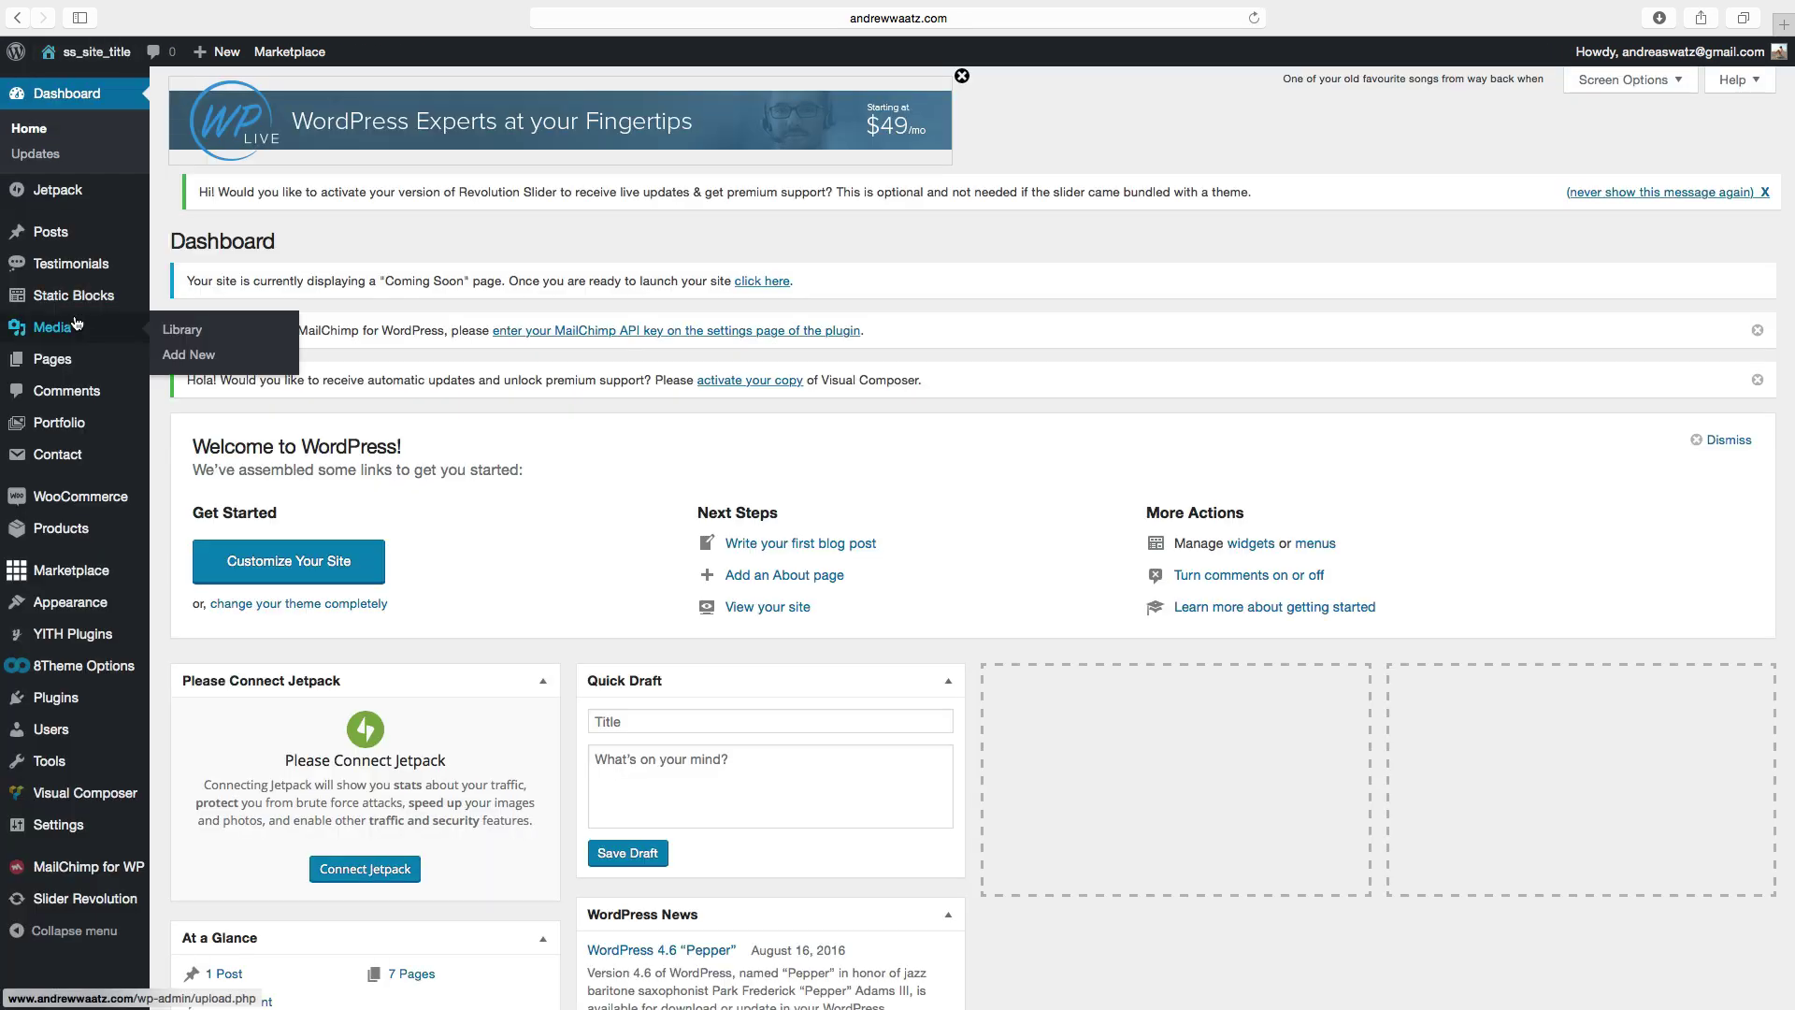
mouse_move(63, 676)
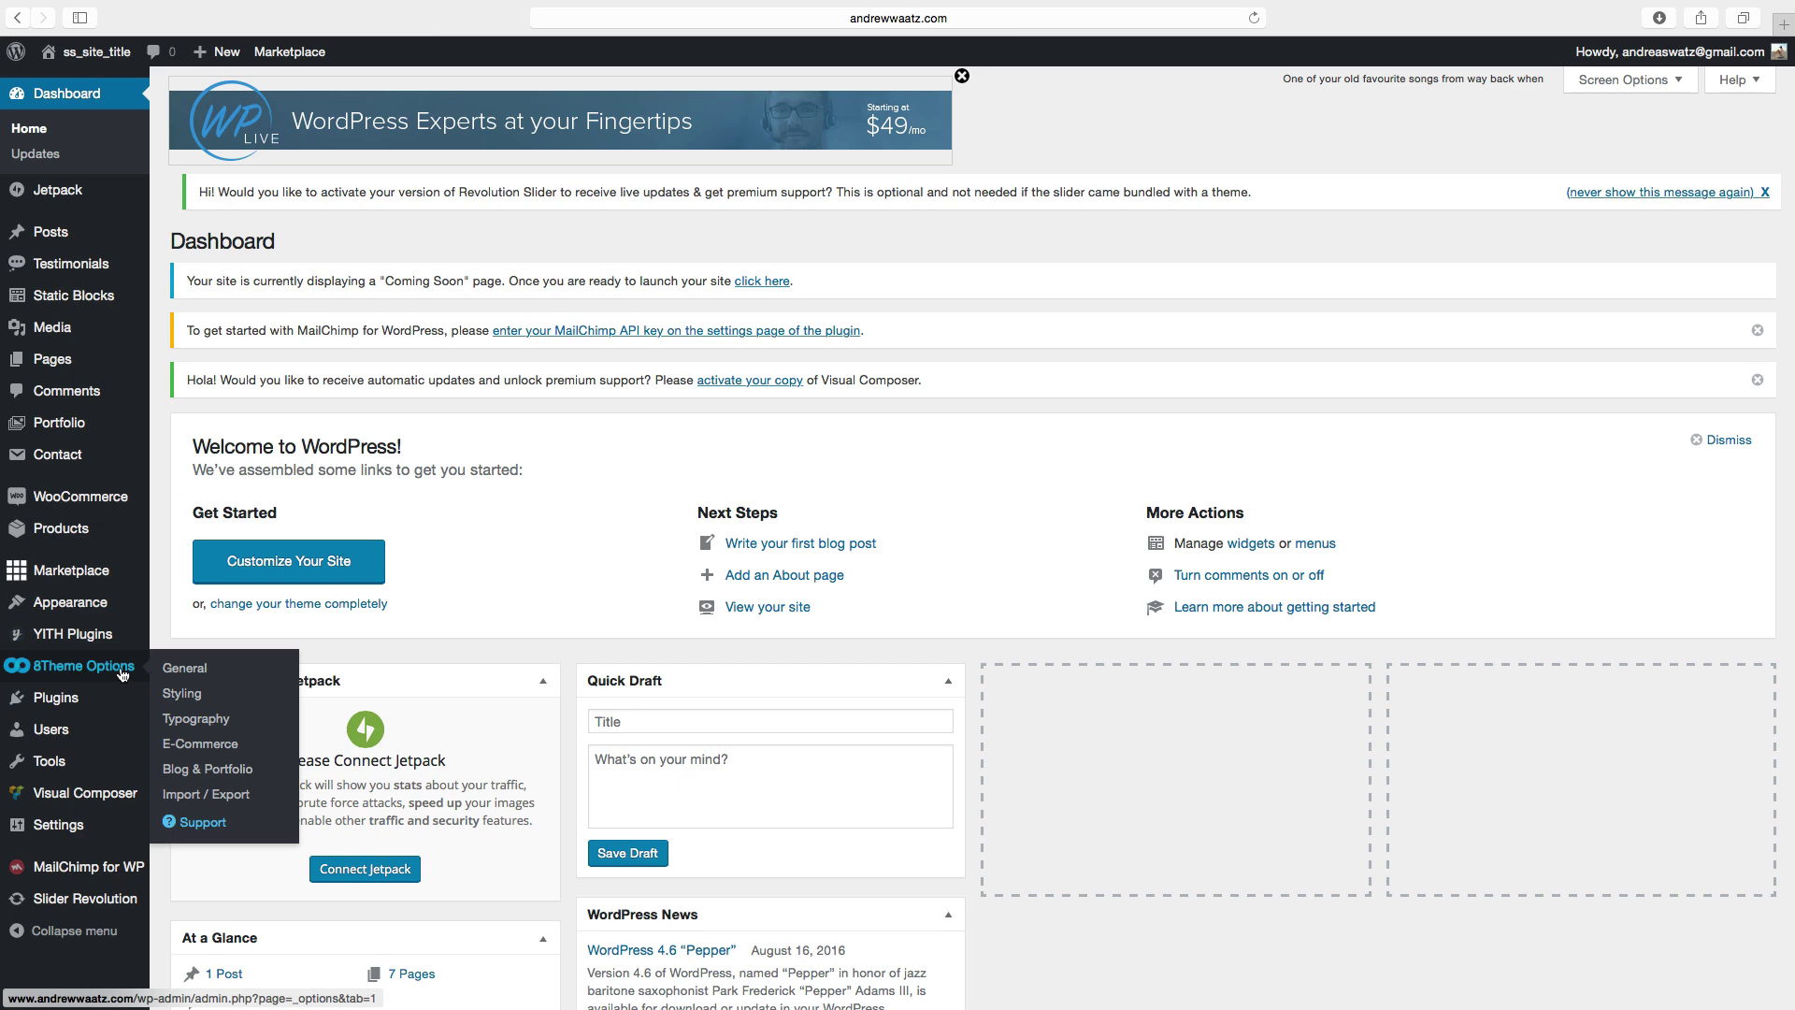
left_click(190, 677)
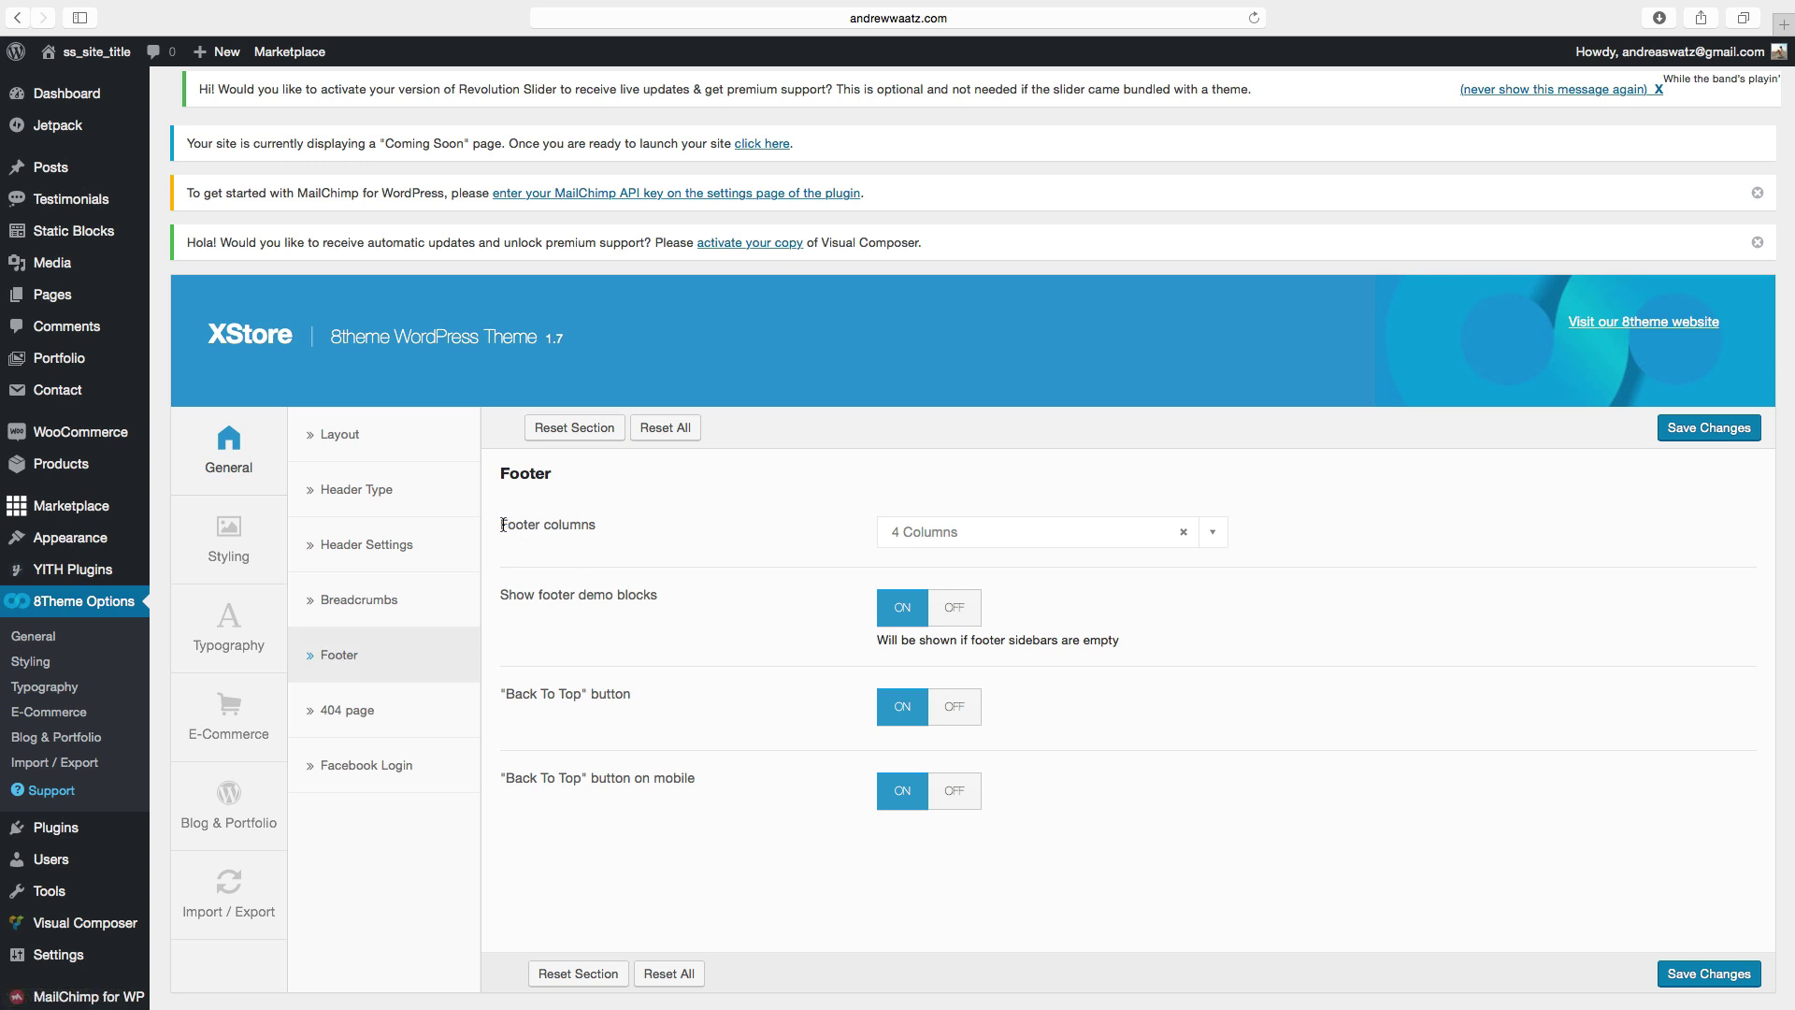
Step: Set the footer to 3 Columns and save the theme options
left_click_drag(502, 525, 604, 527)
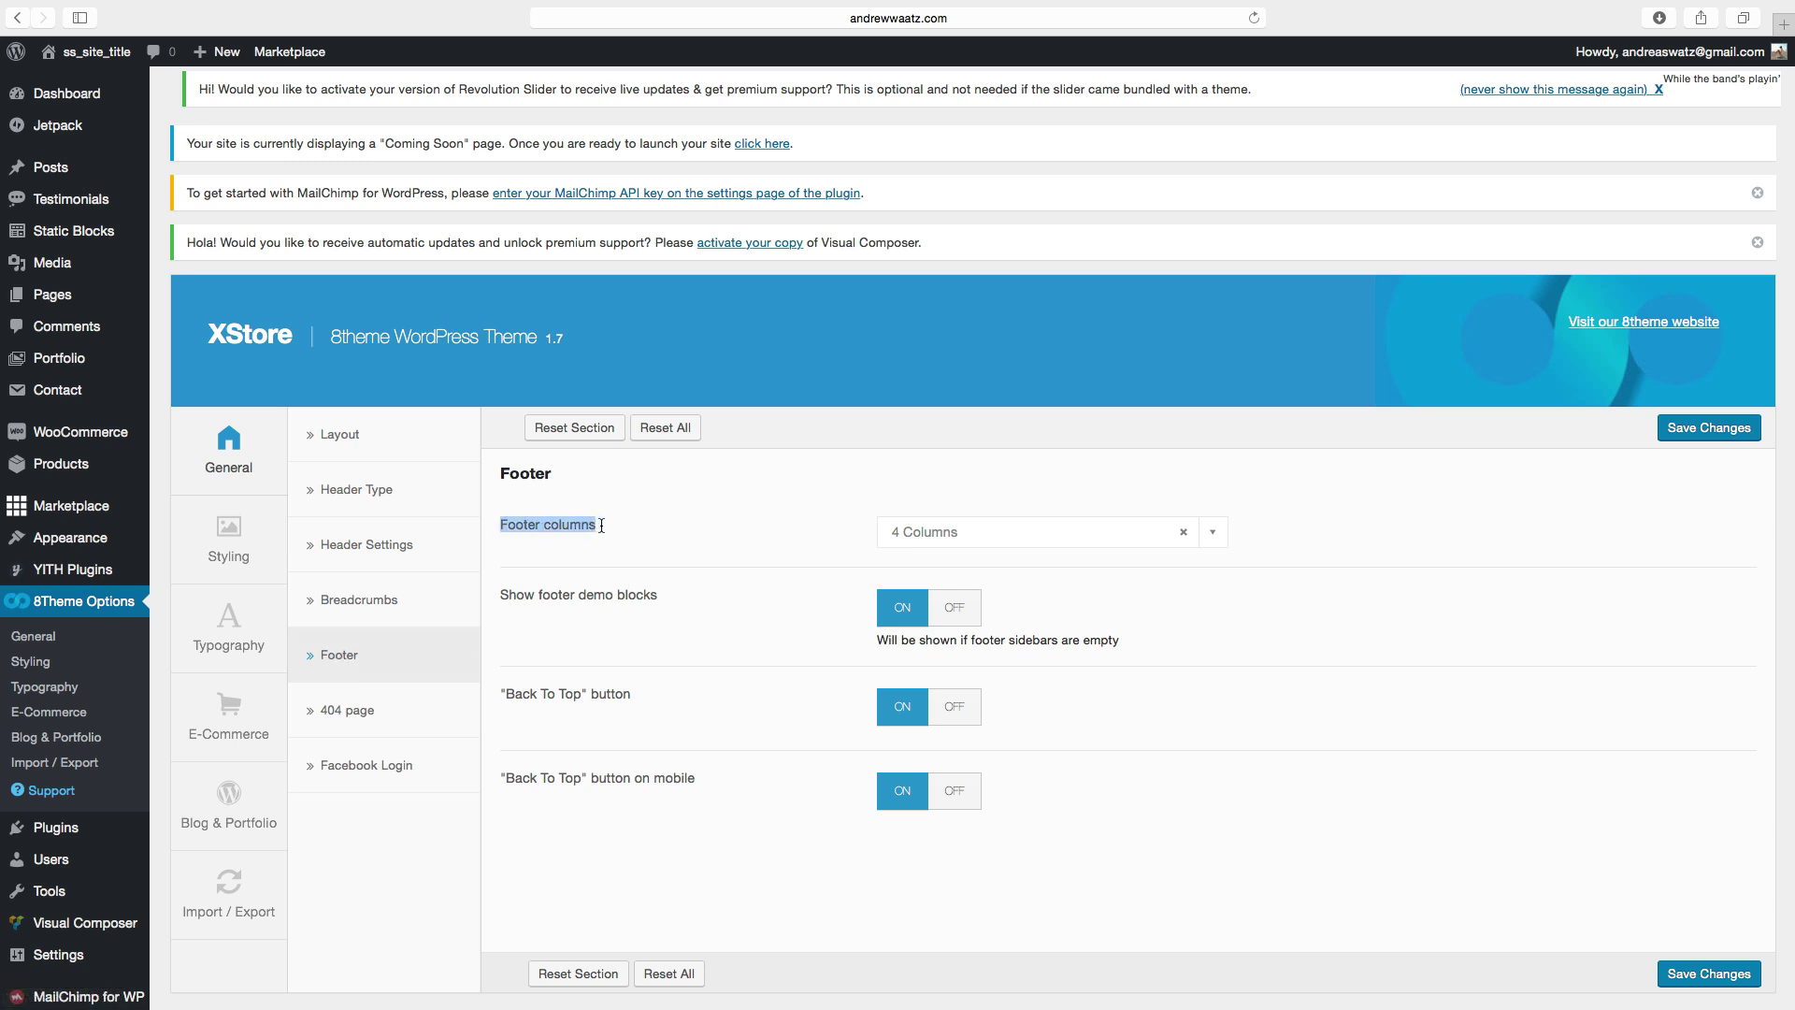
left_click(980, 535)
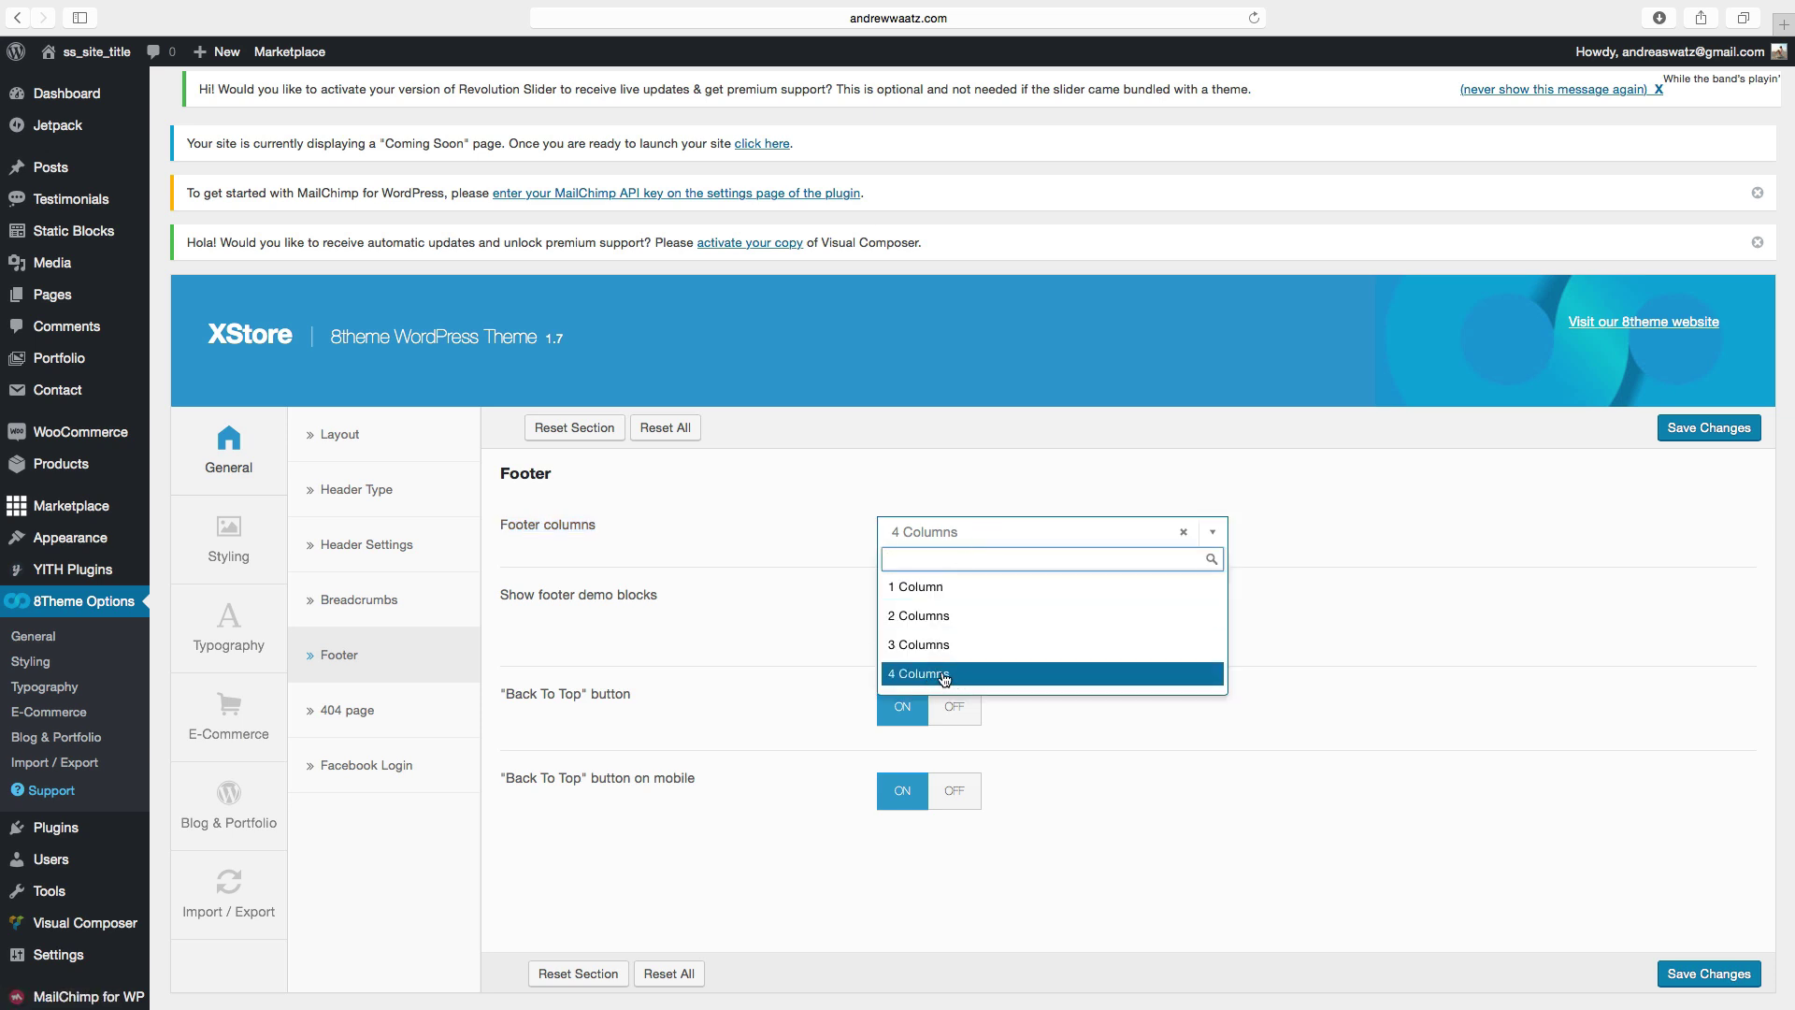
left_click(912, 647)
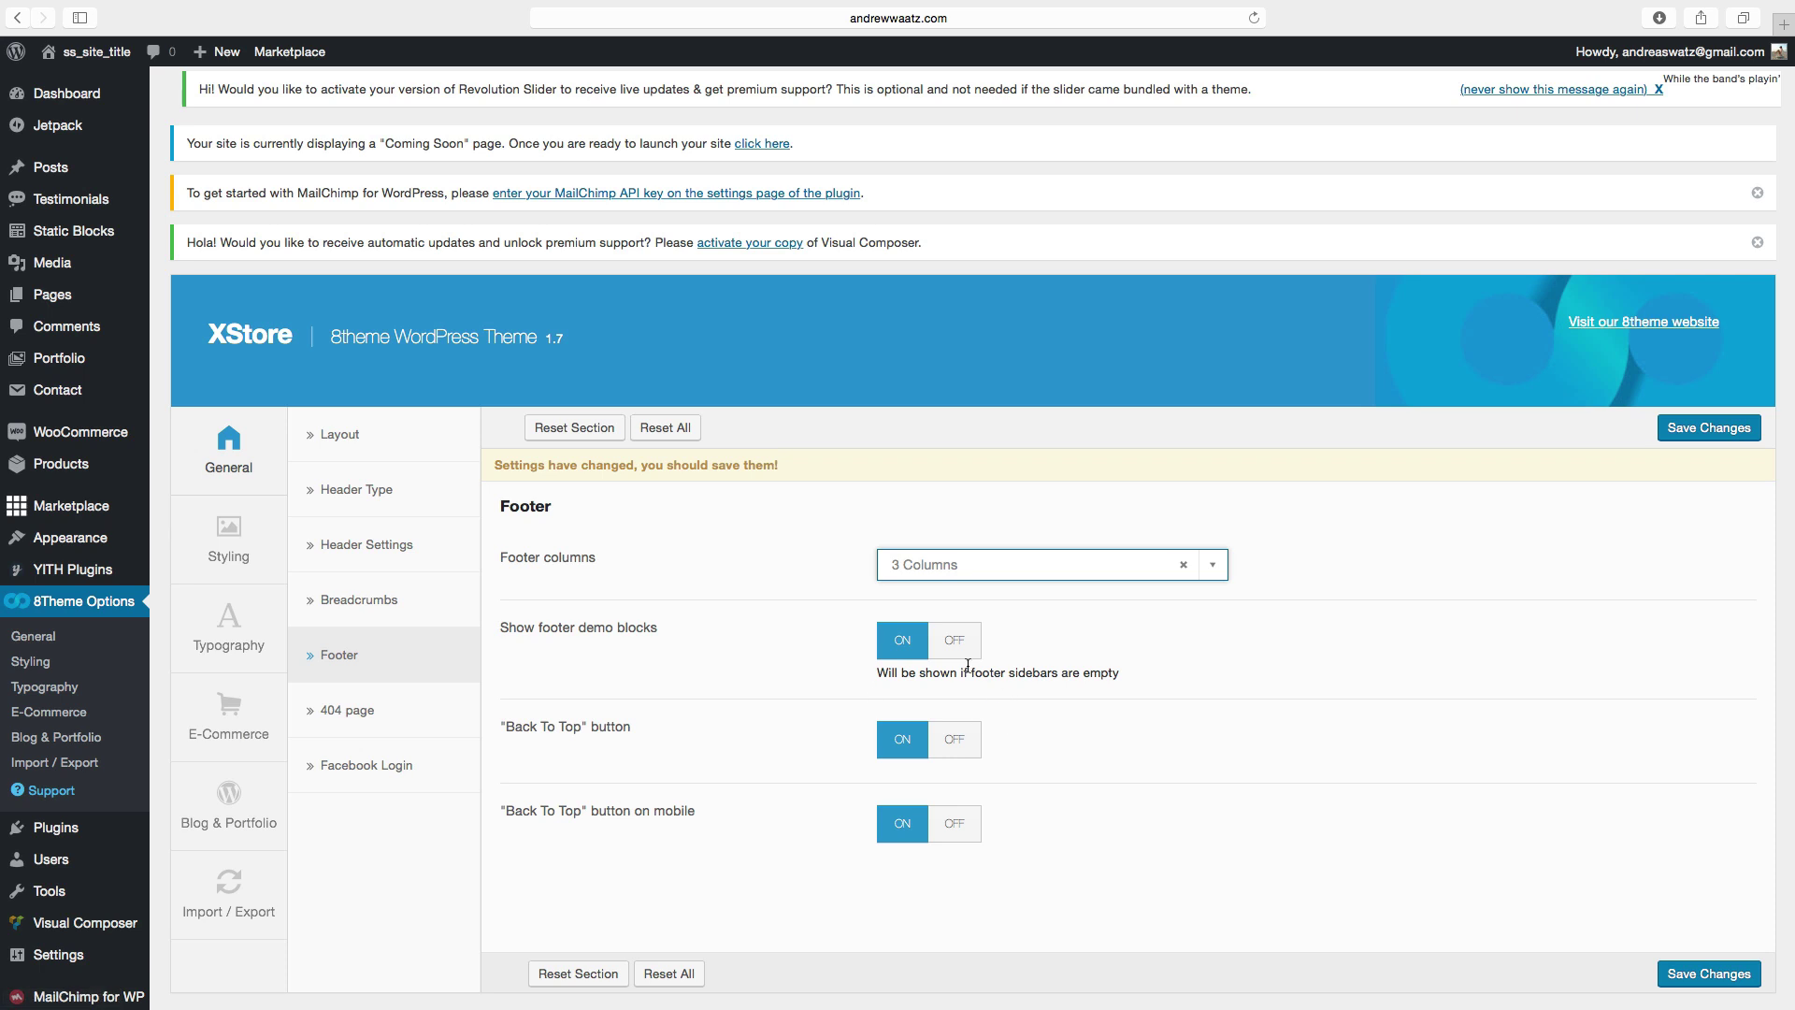
left_click(1703, 974)
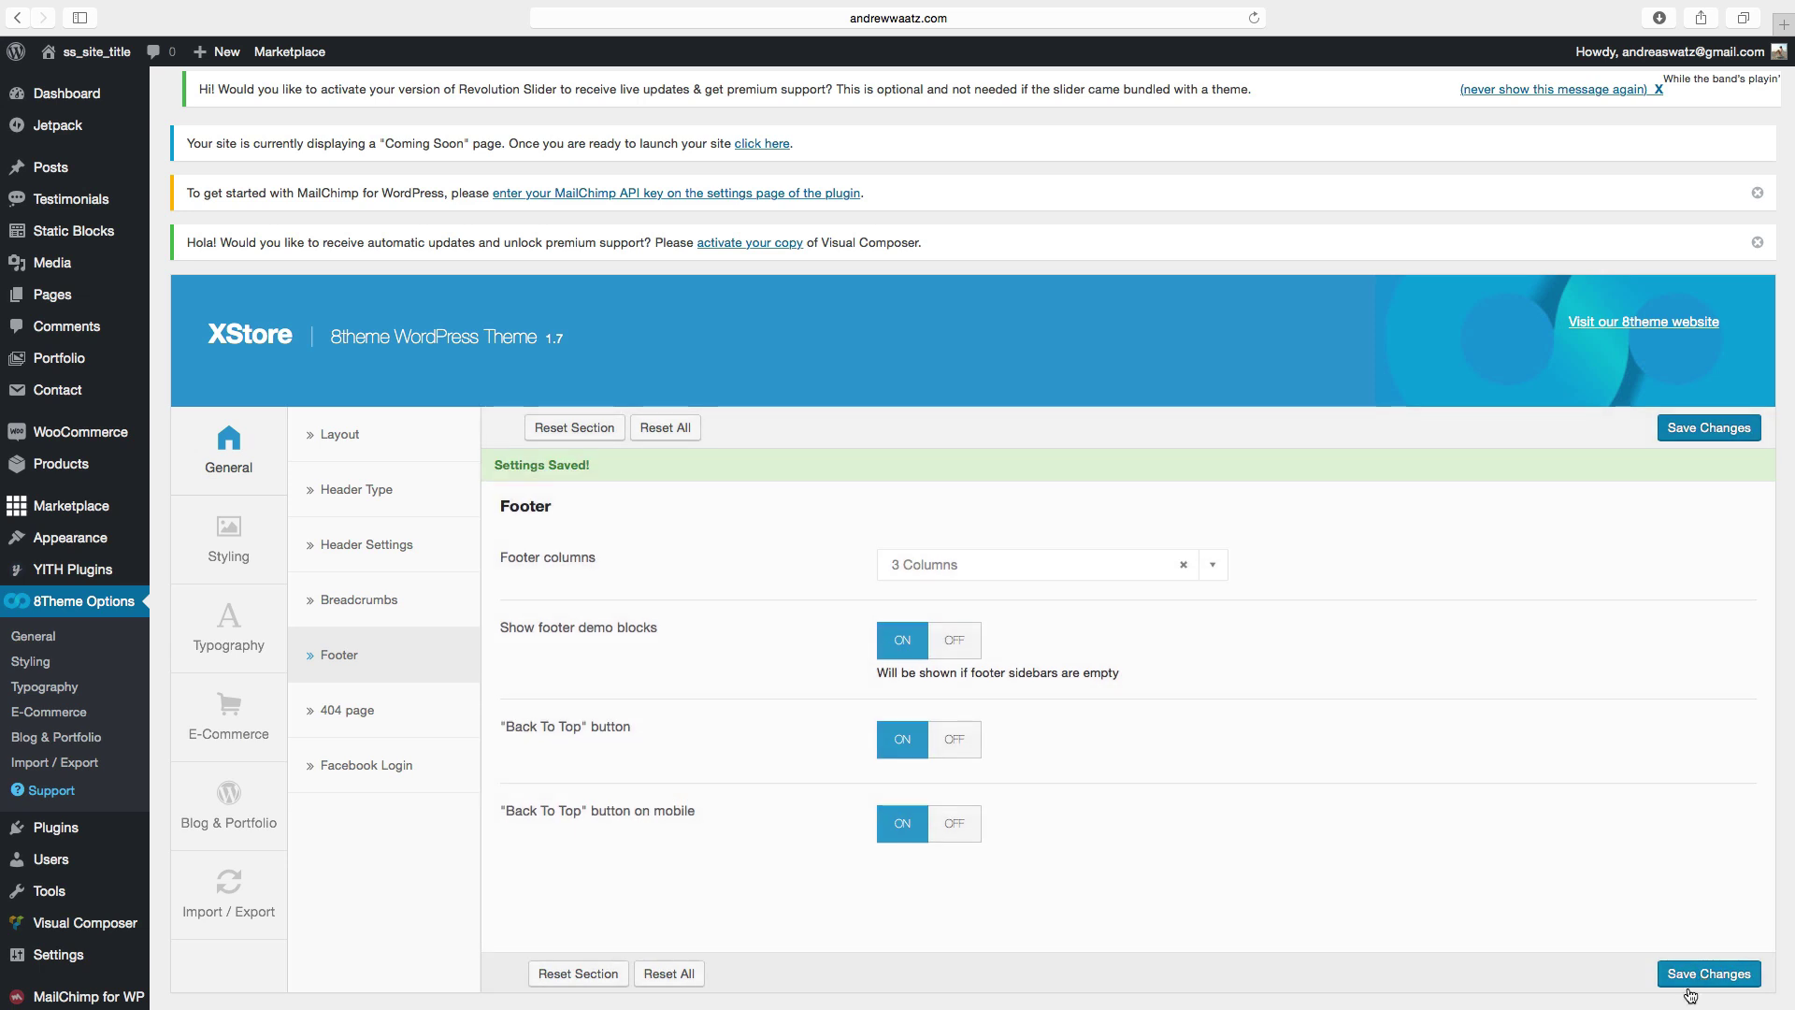
Step: Open the Widgets page and examine the Footer Column 1 area and the list of available widgets
mouse_move(1691, 1002)
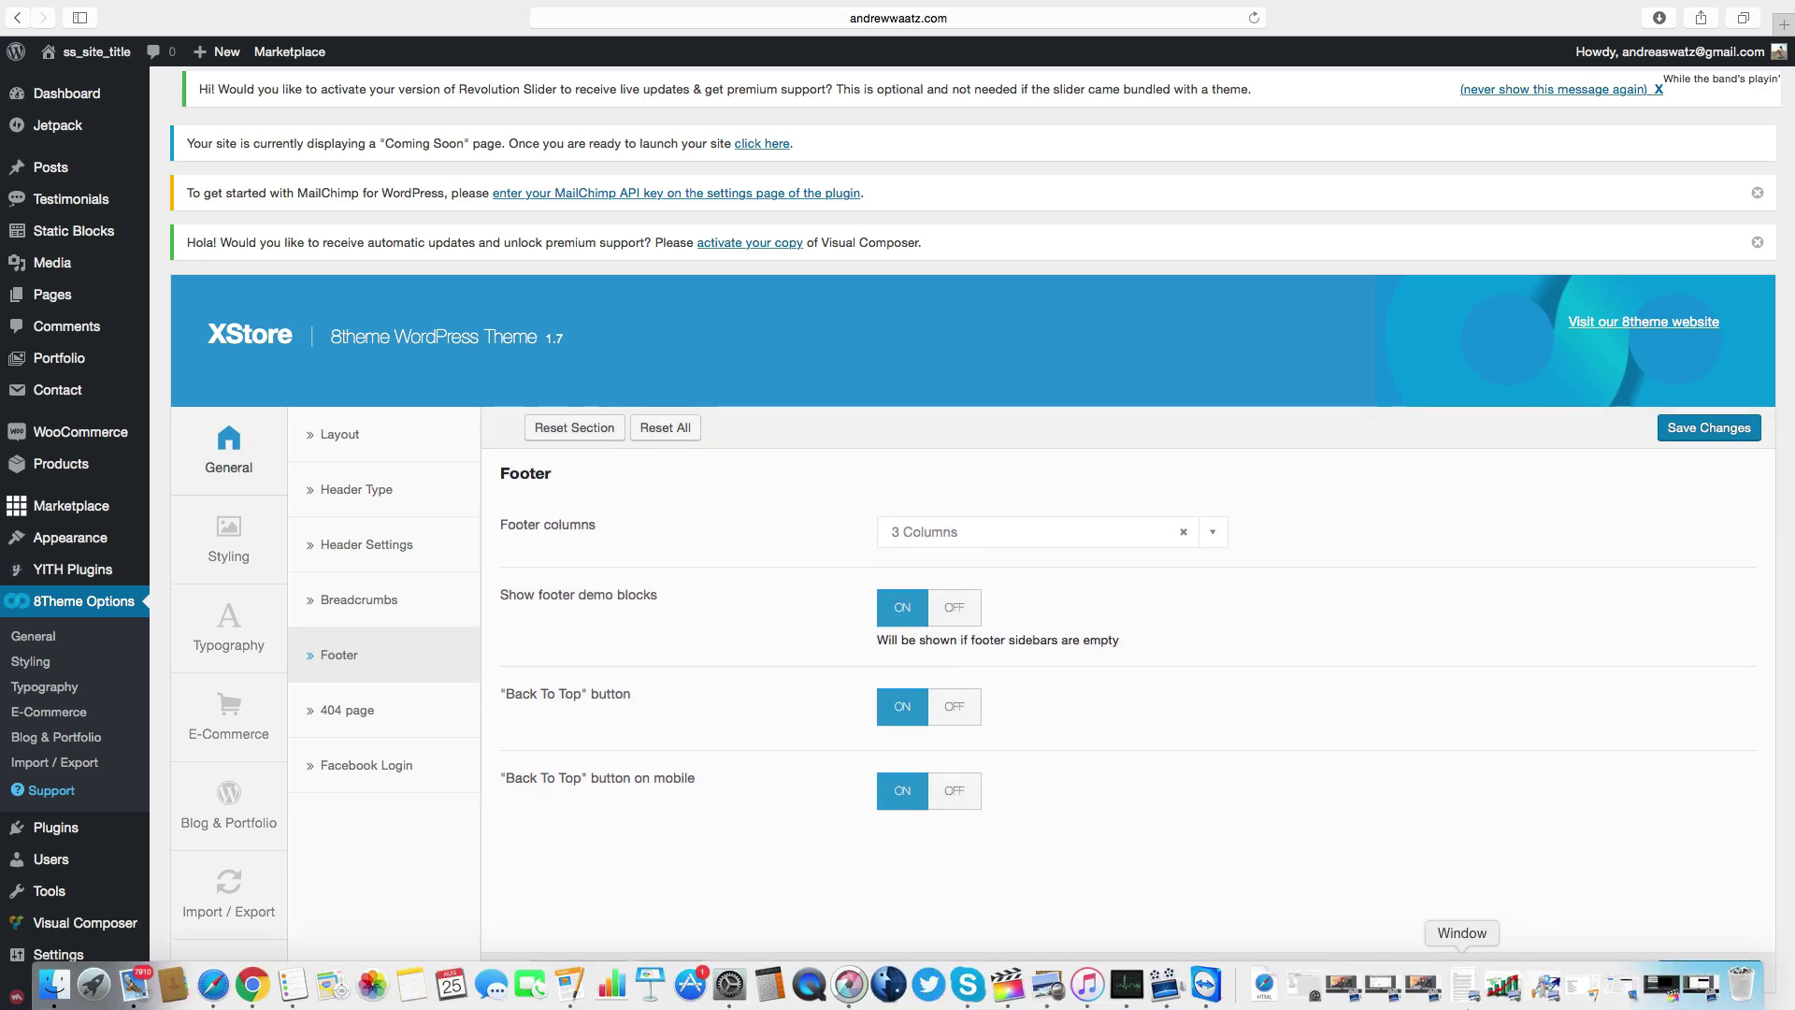
mouse_move(80, 539)
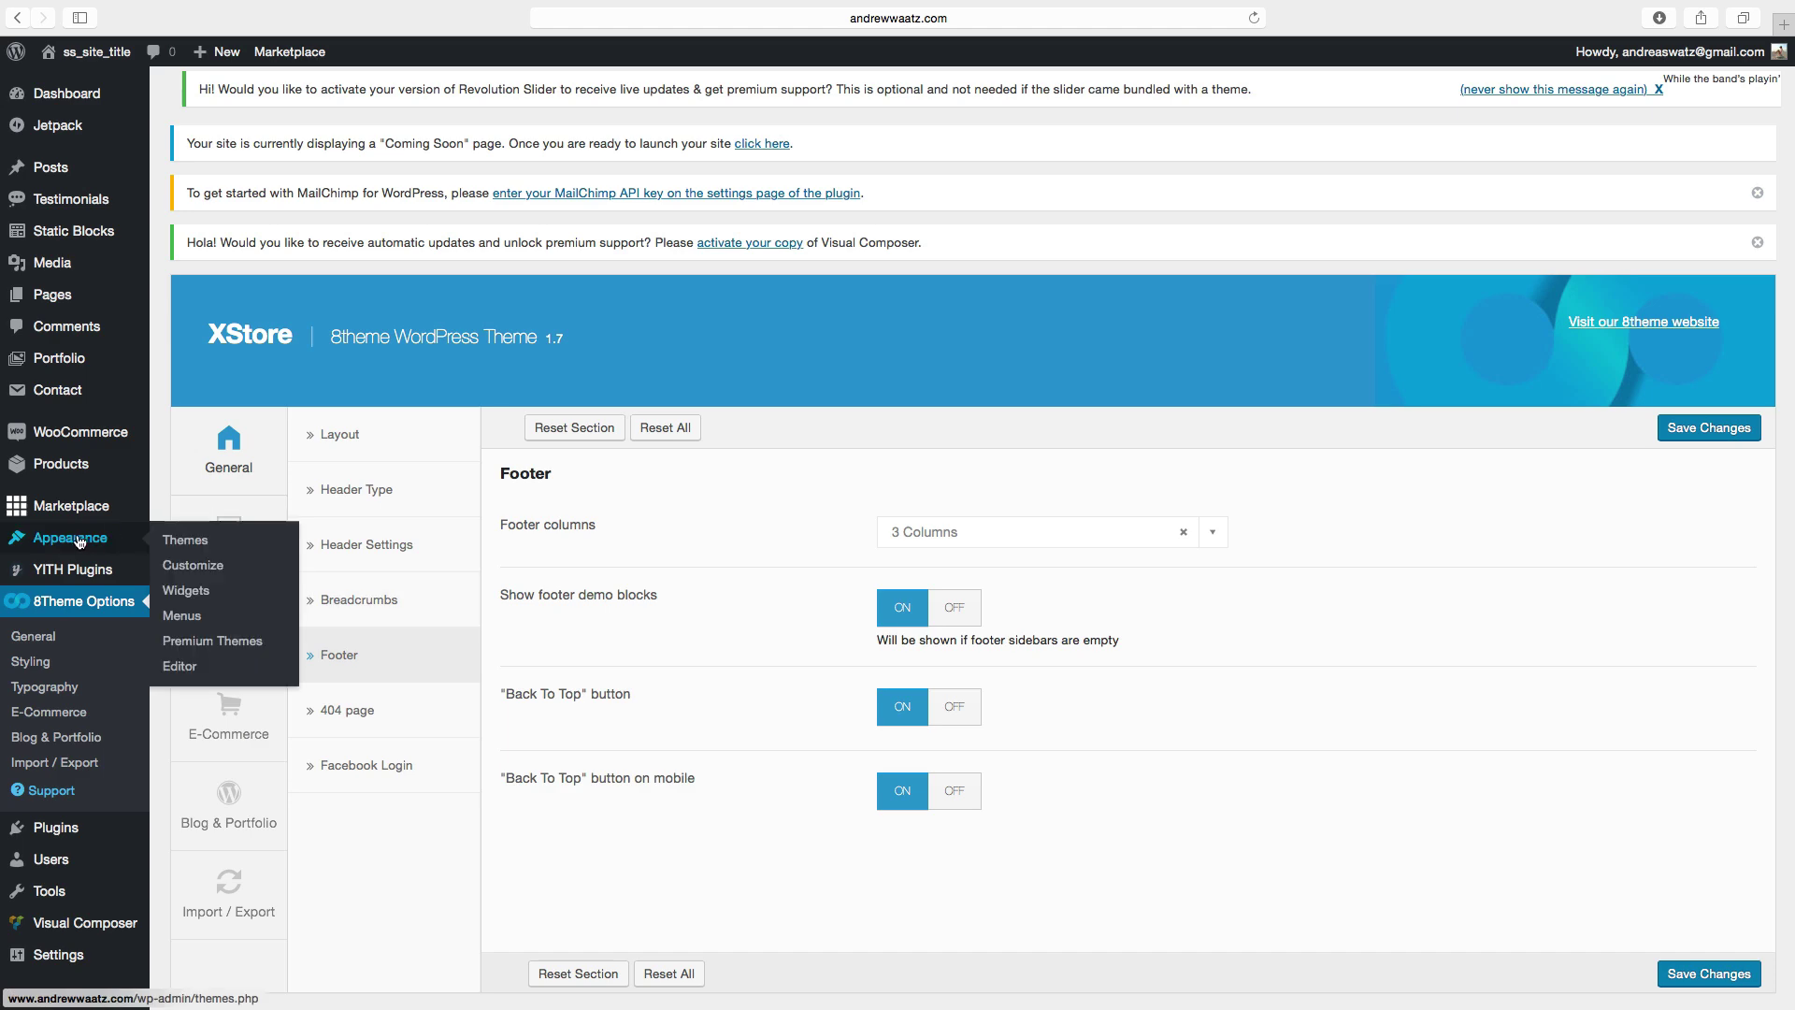
left_click(194, 591)
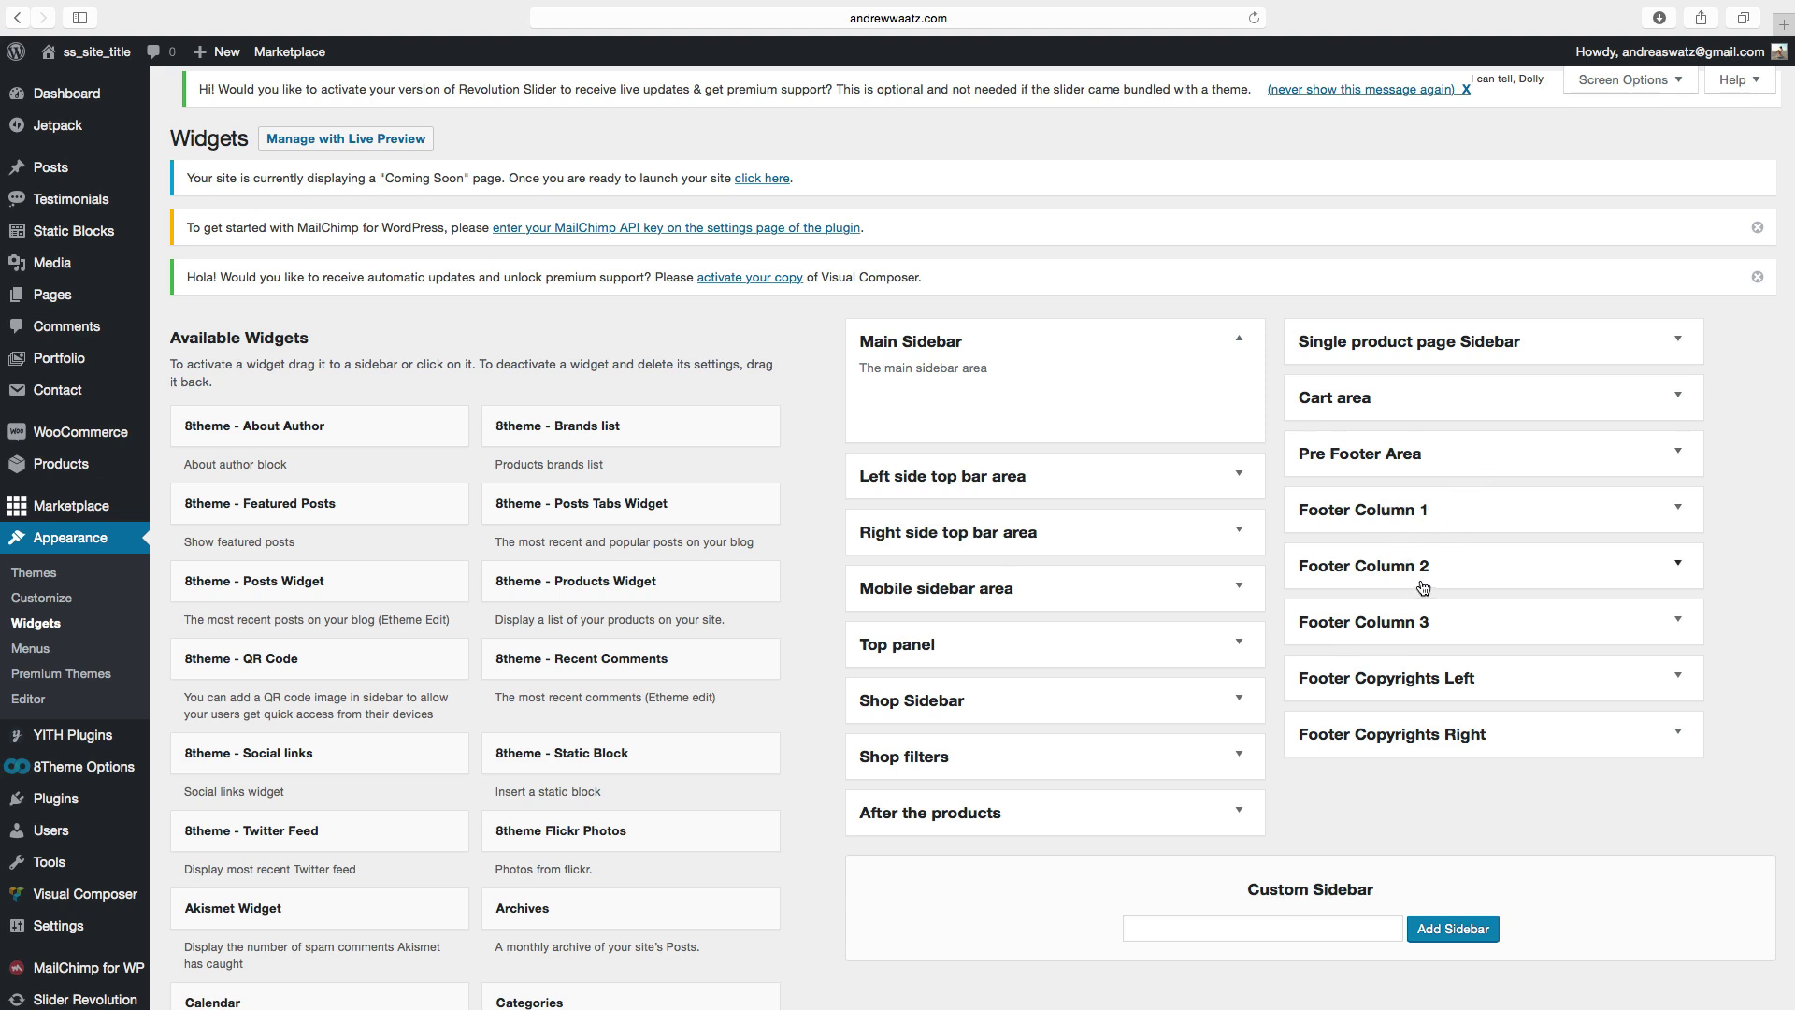
left_click(1351, 513)
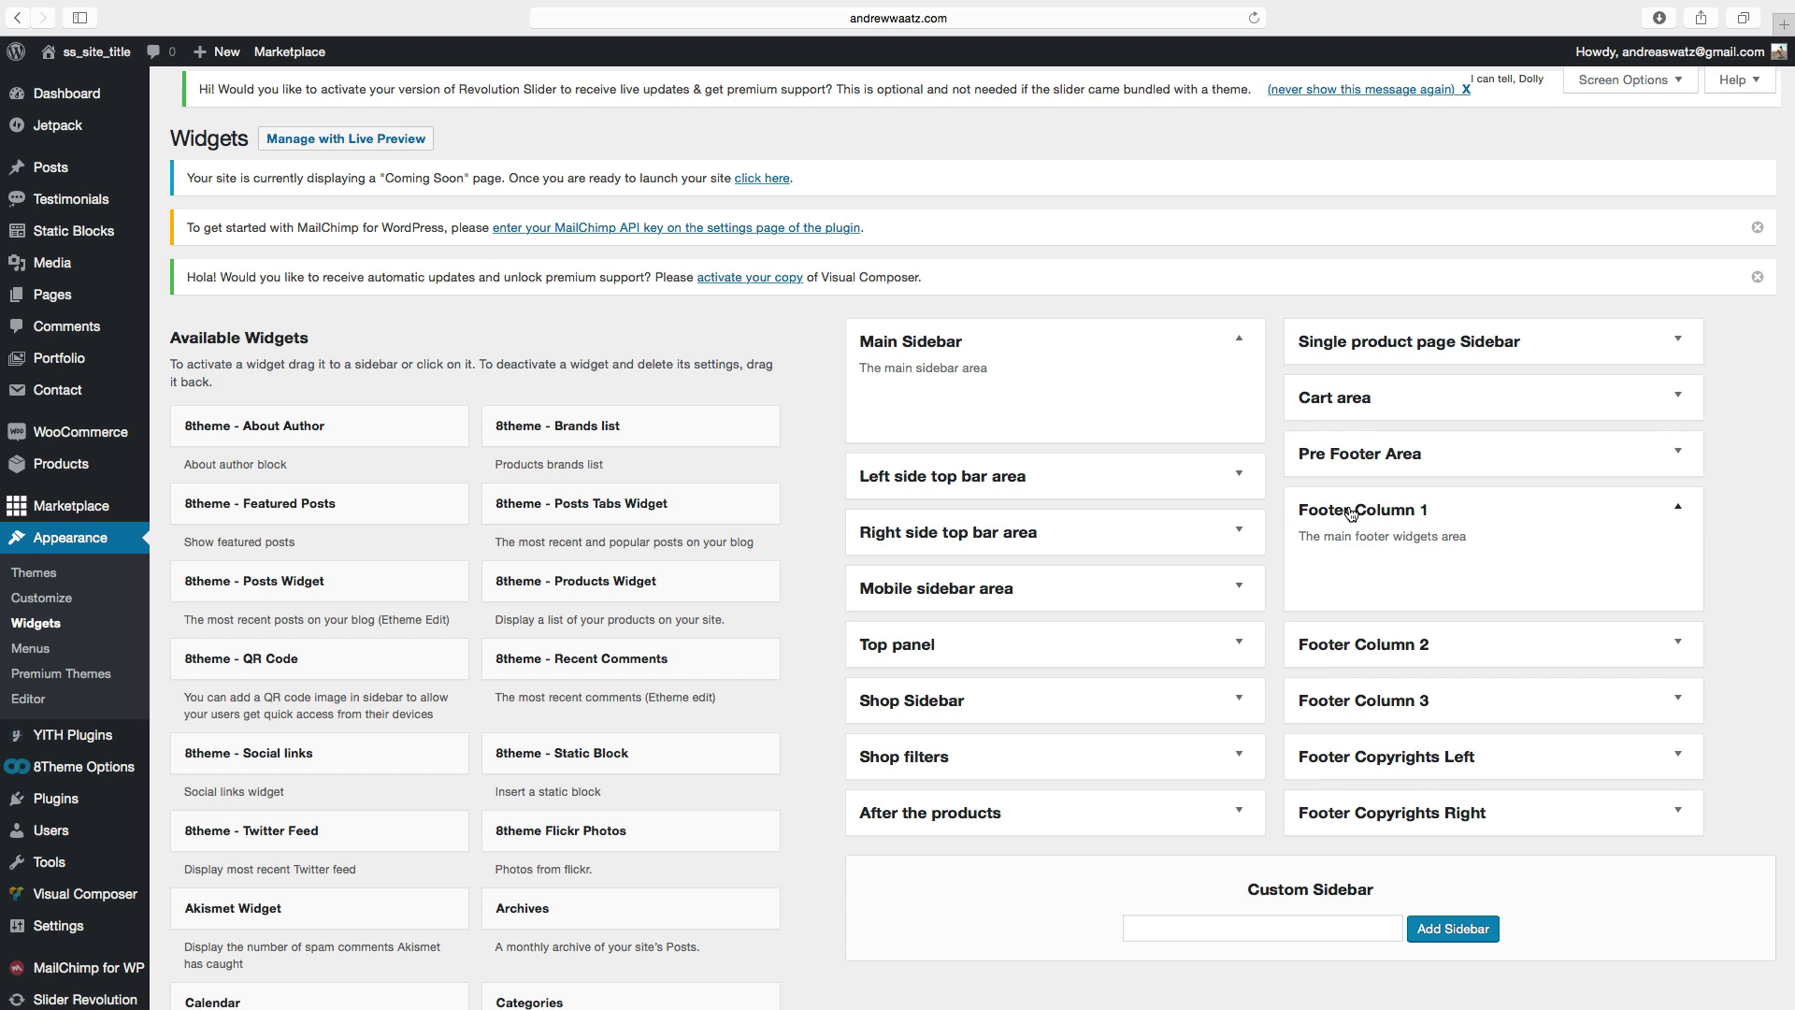
left_click(1351, 513)
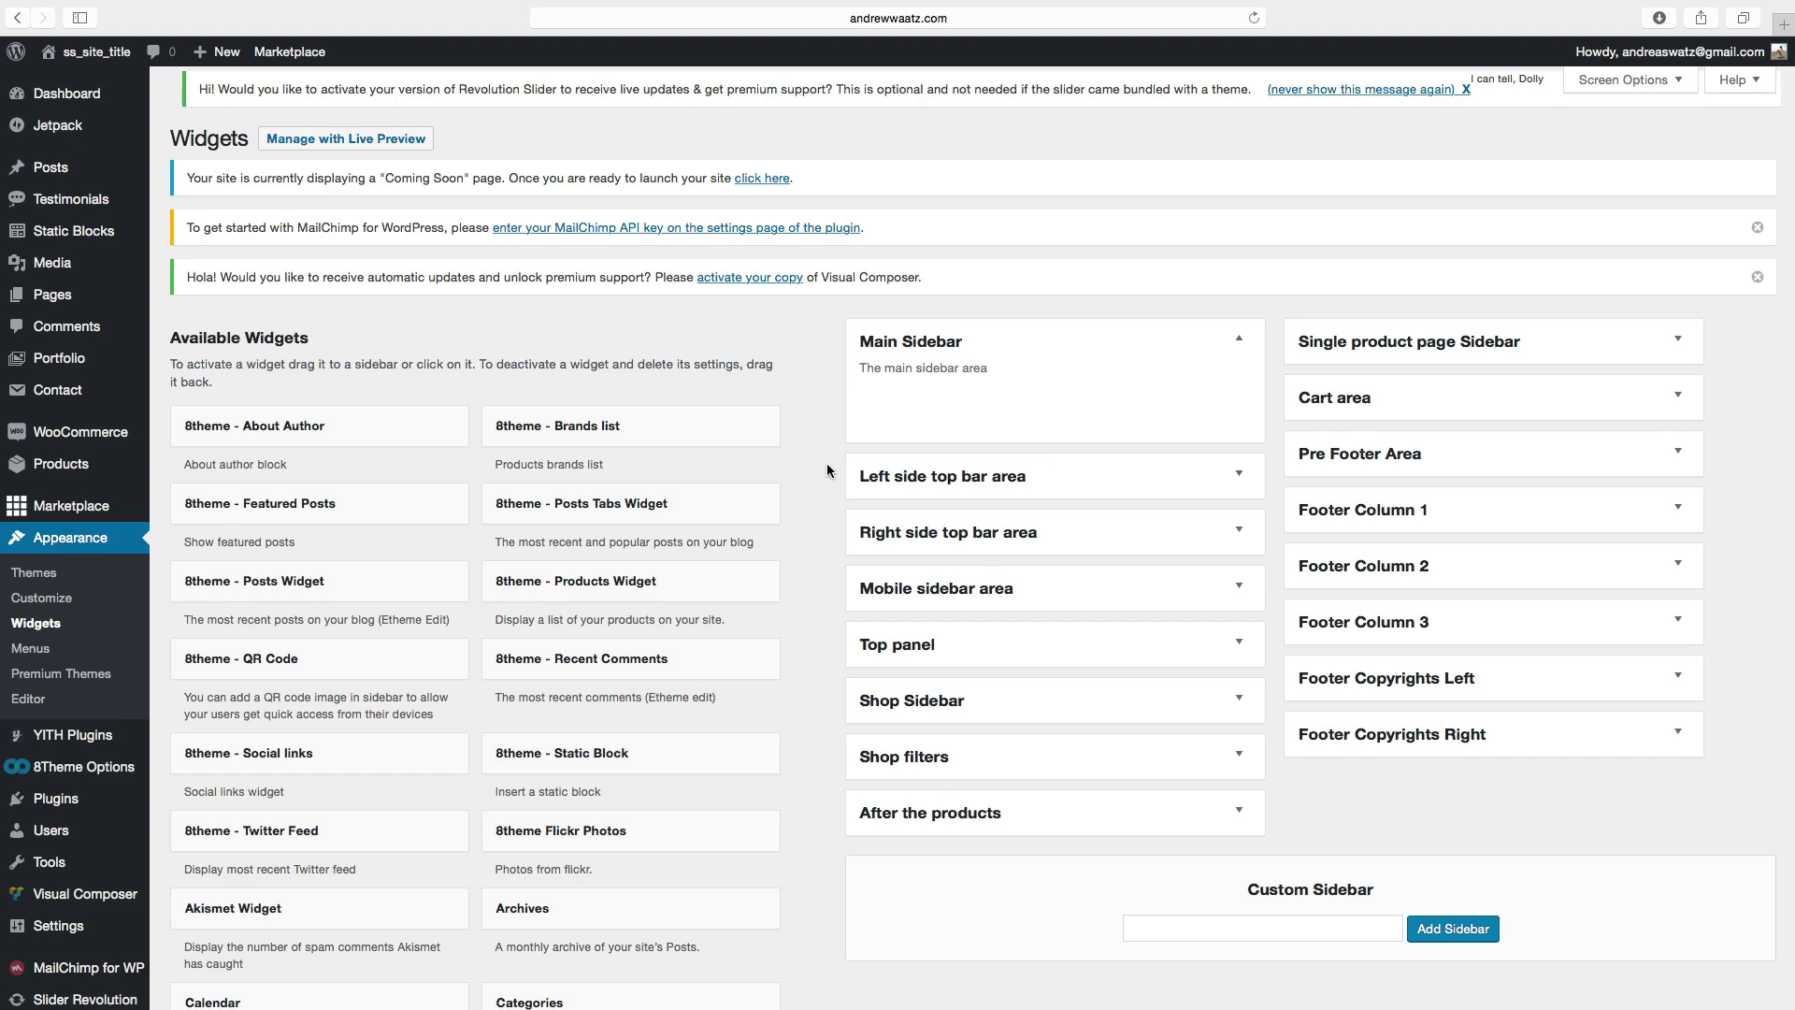
scroll(364, 687, "down", 10)
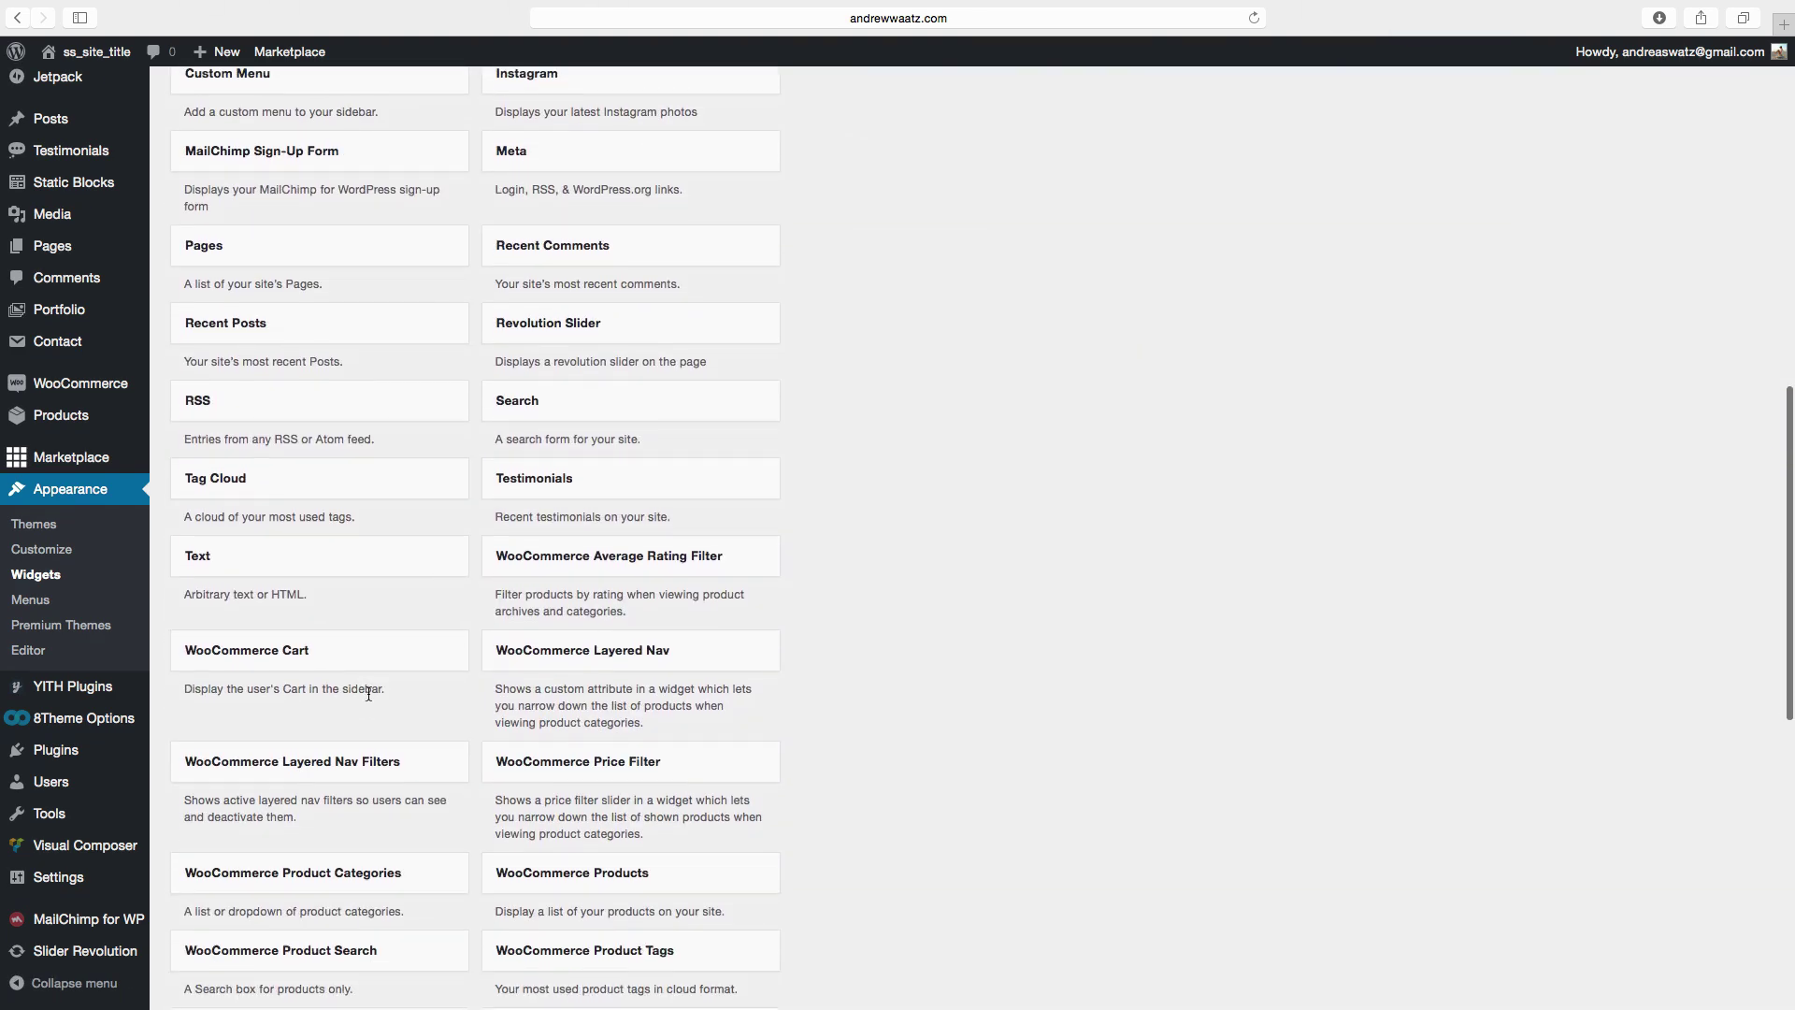
scroll(368, 694, "down", 7)
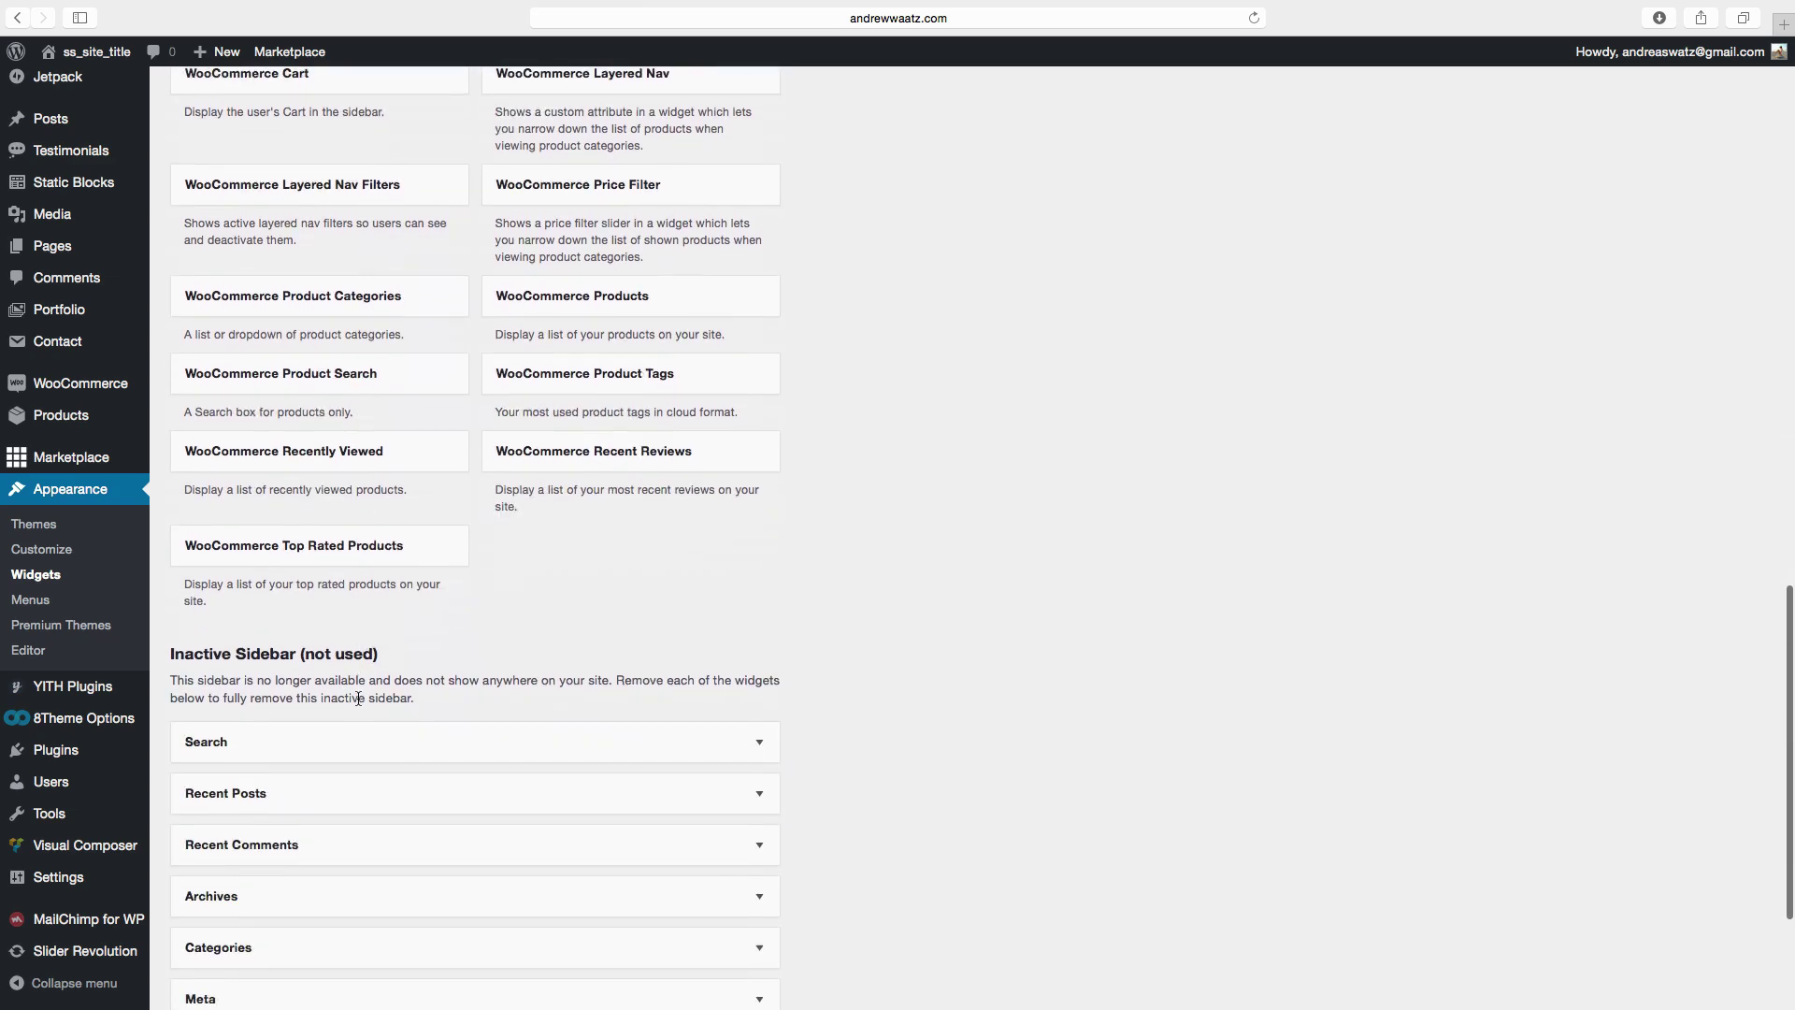
scroll(361, 699, "up", 18)
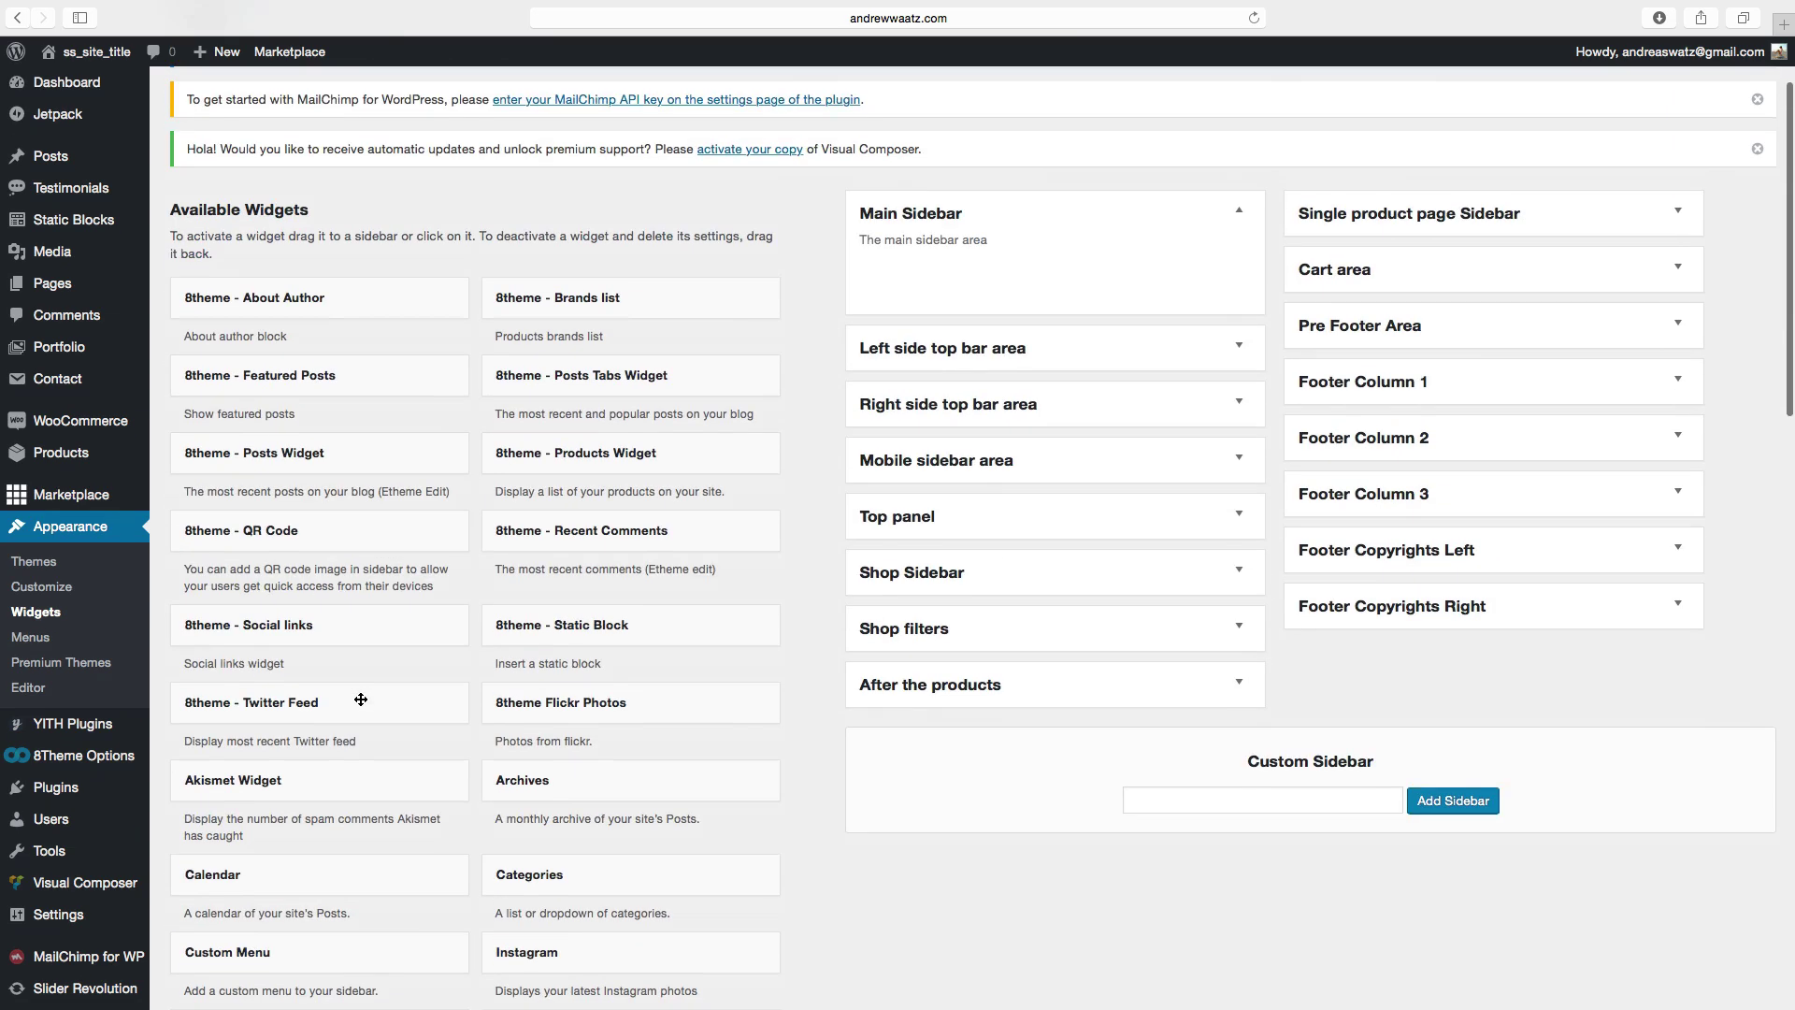
scroll(360, 703, "down", 3)
scroll(448, 663, "up", 5)
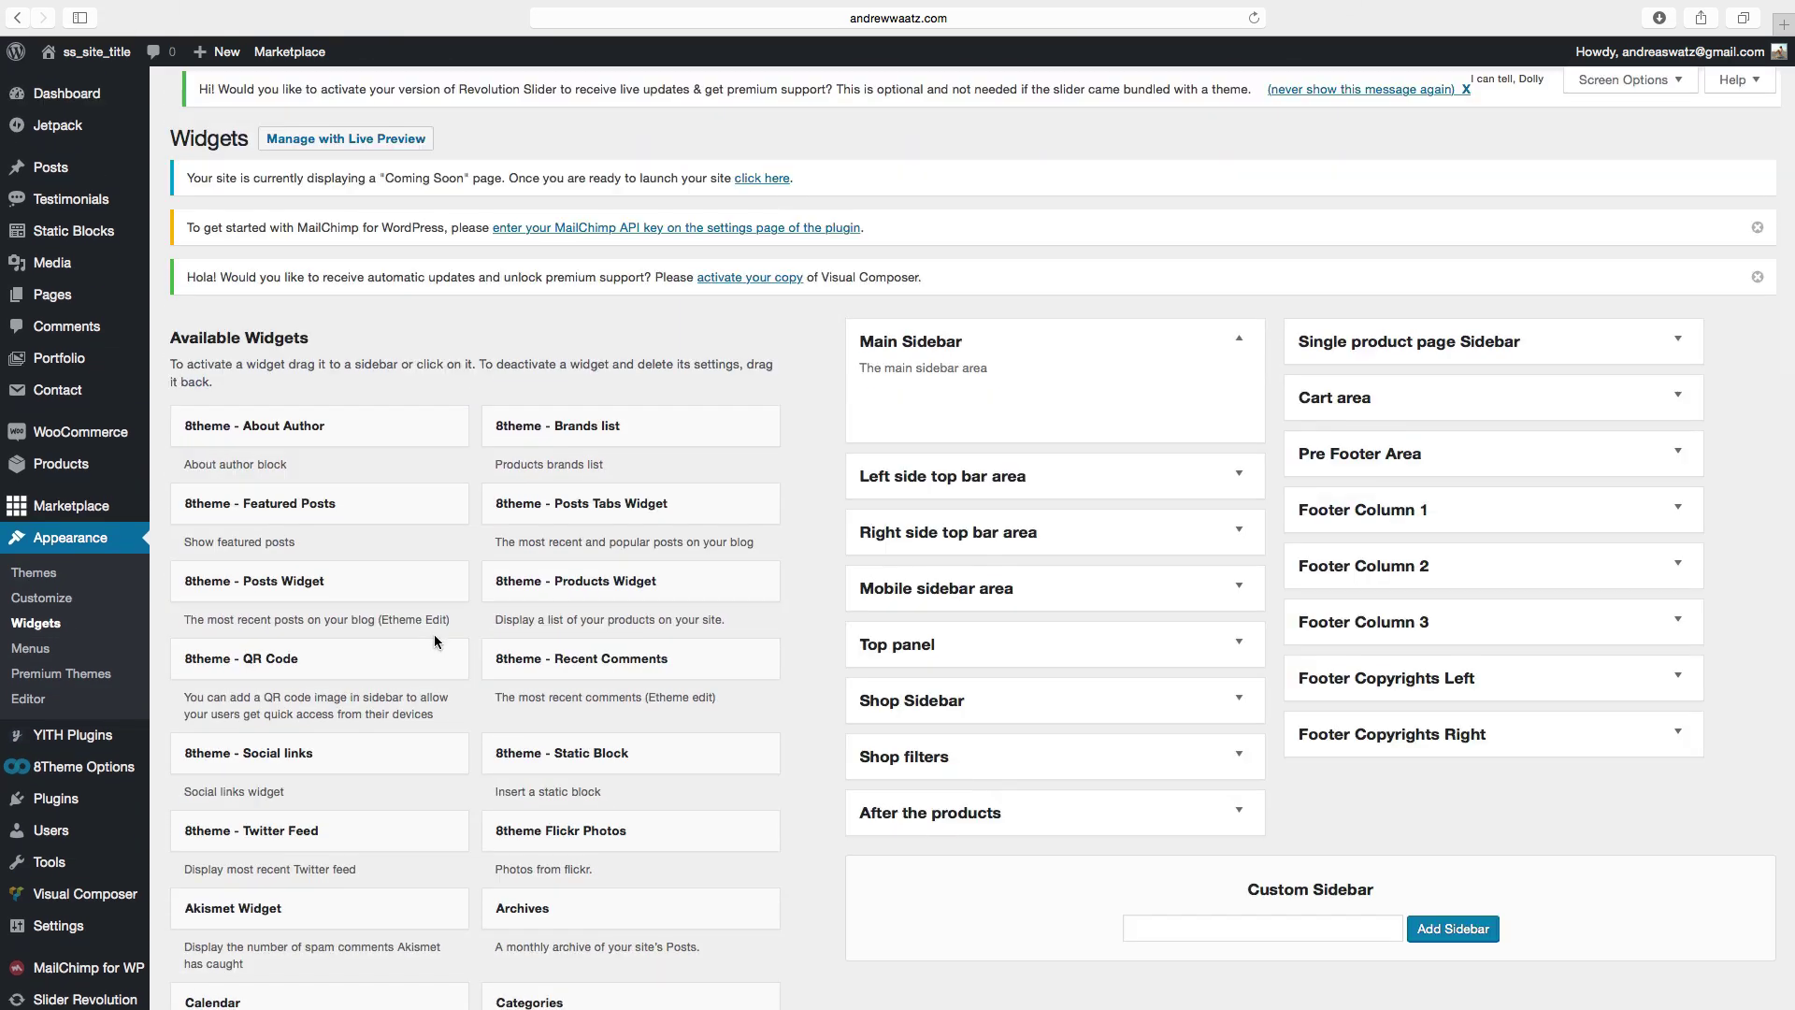
scroll(437, 656, "down", 1)
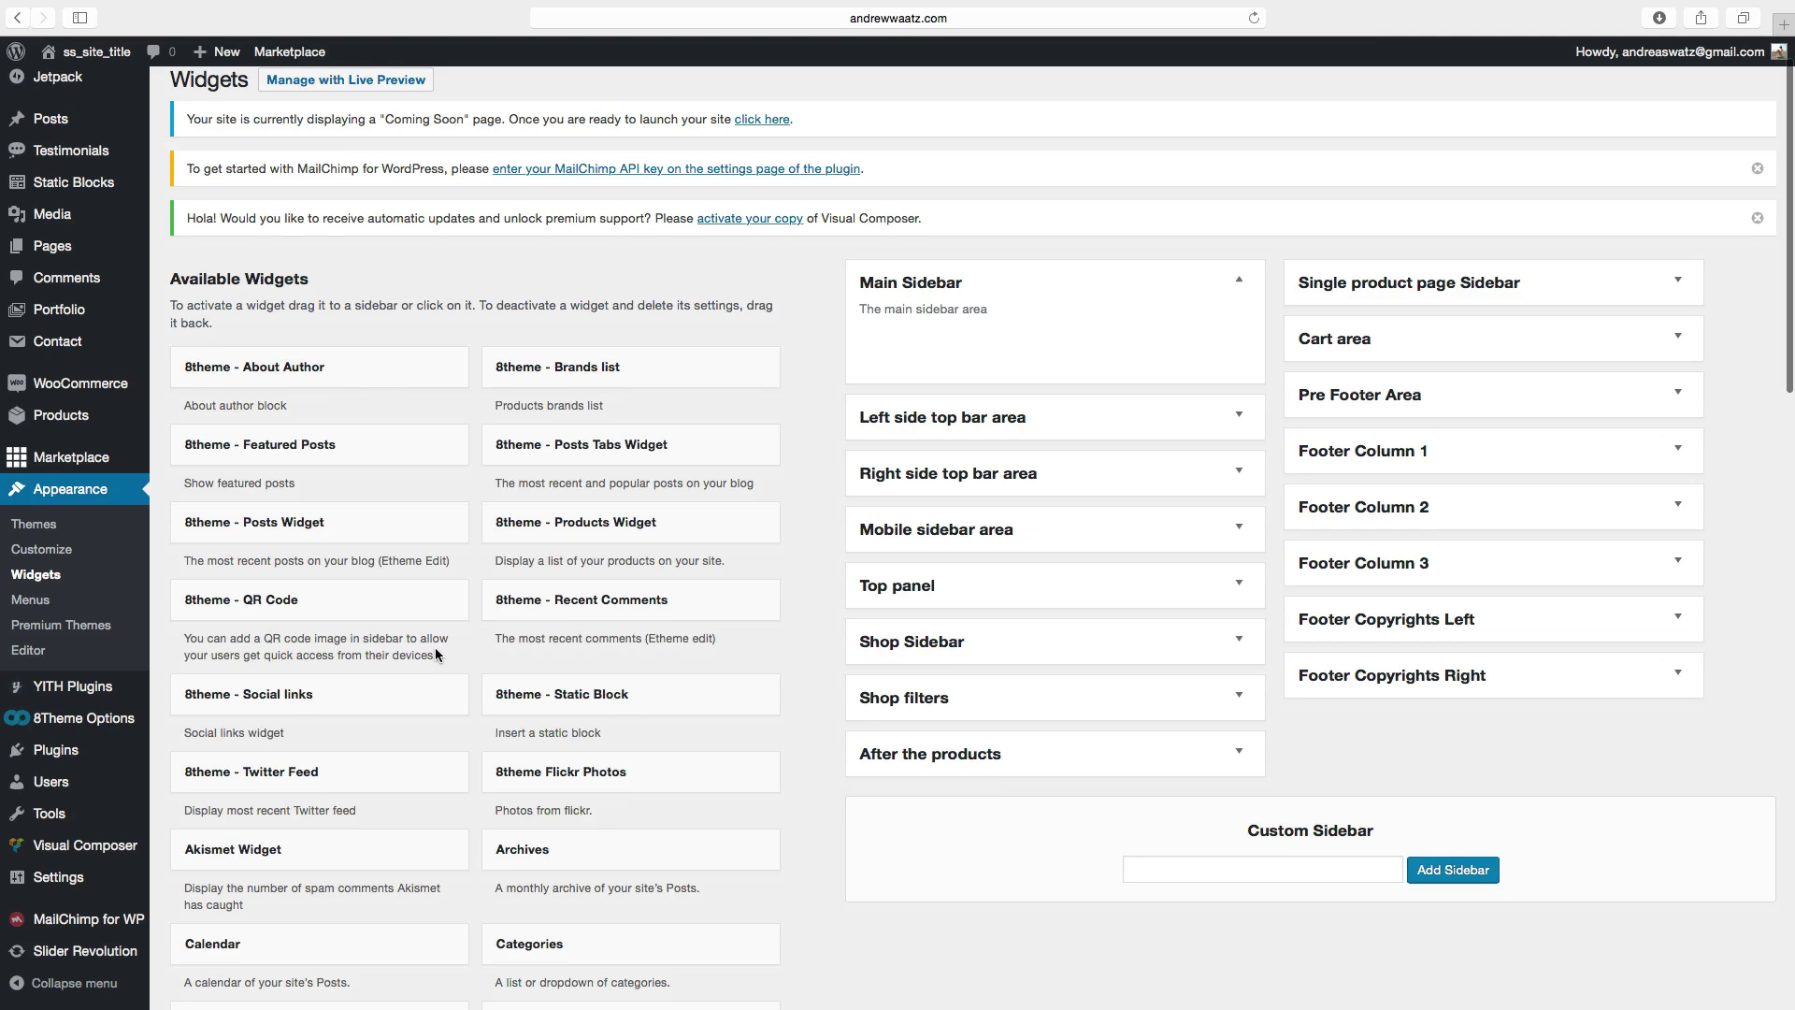
Step: Add the 8theme - Social links widget to Footer Column 3
left_click(299, 701)
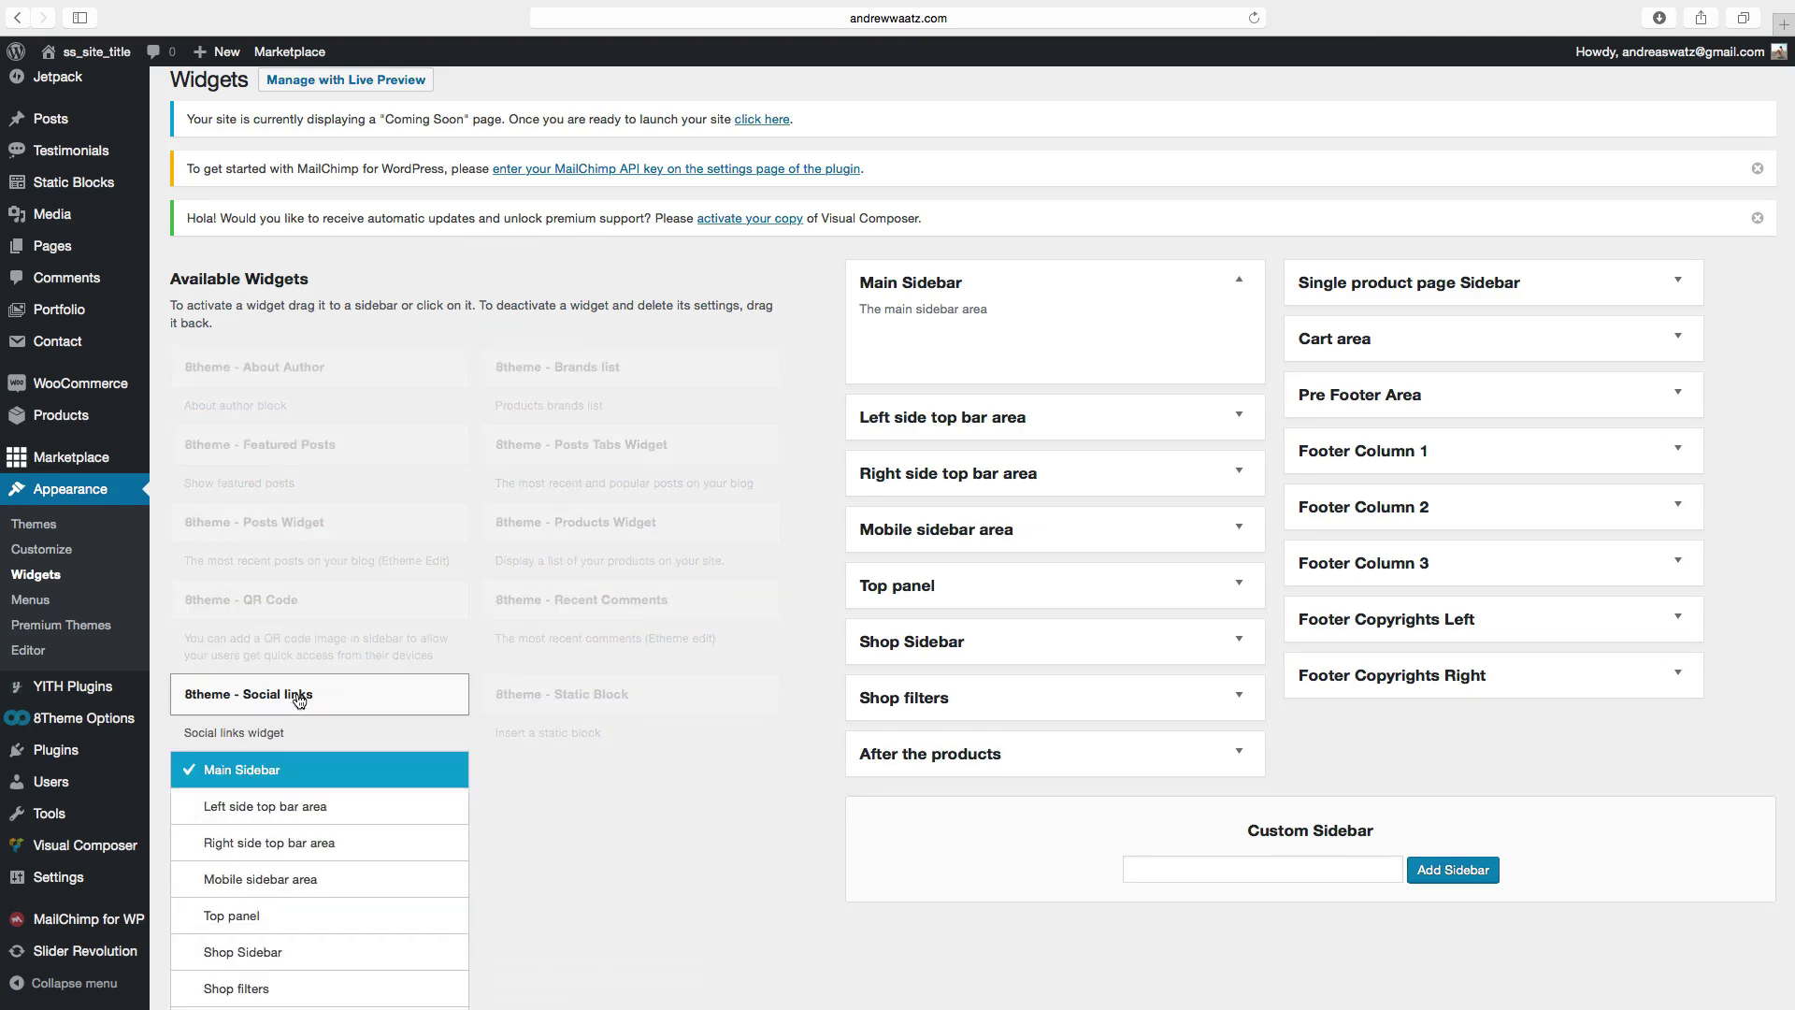
scroll(297, 697, "down", 4)
scroll(283, 715, "down", 5)
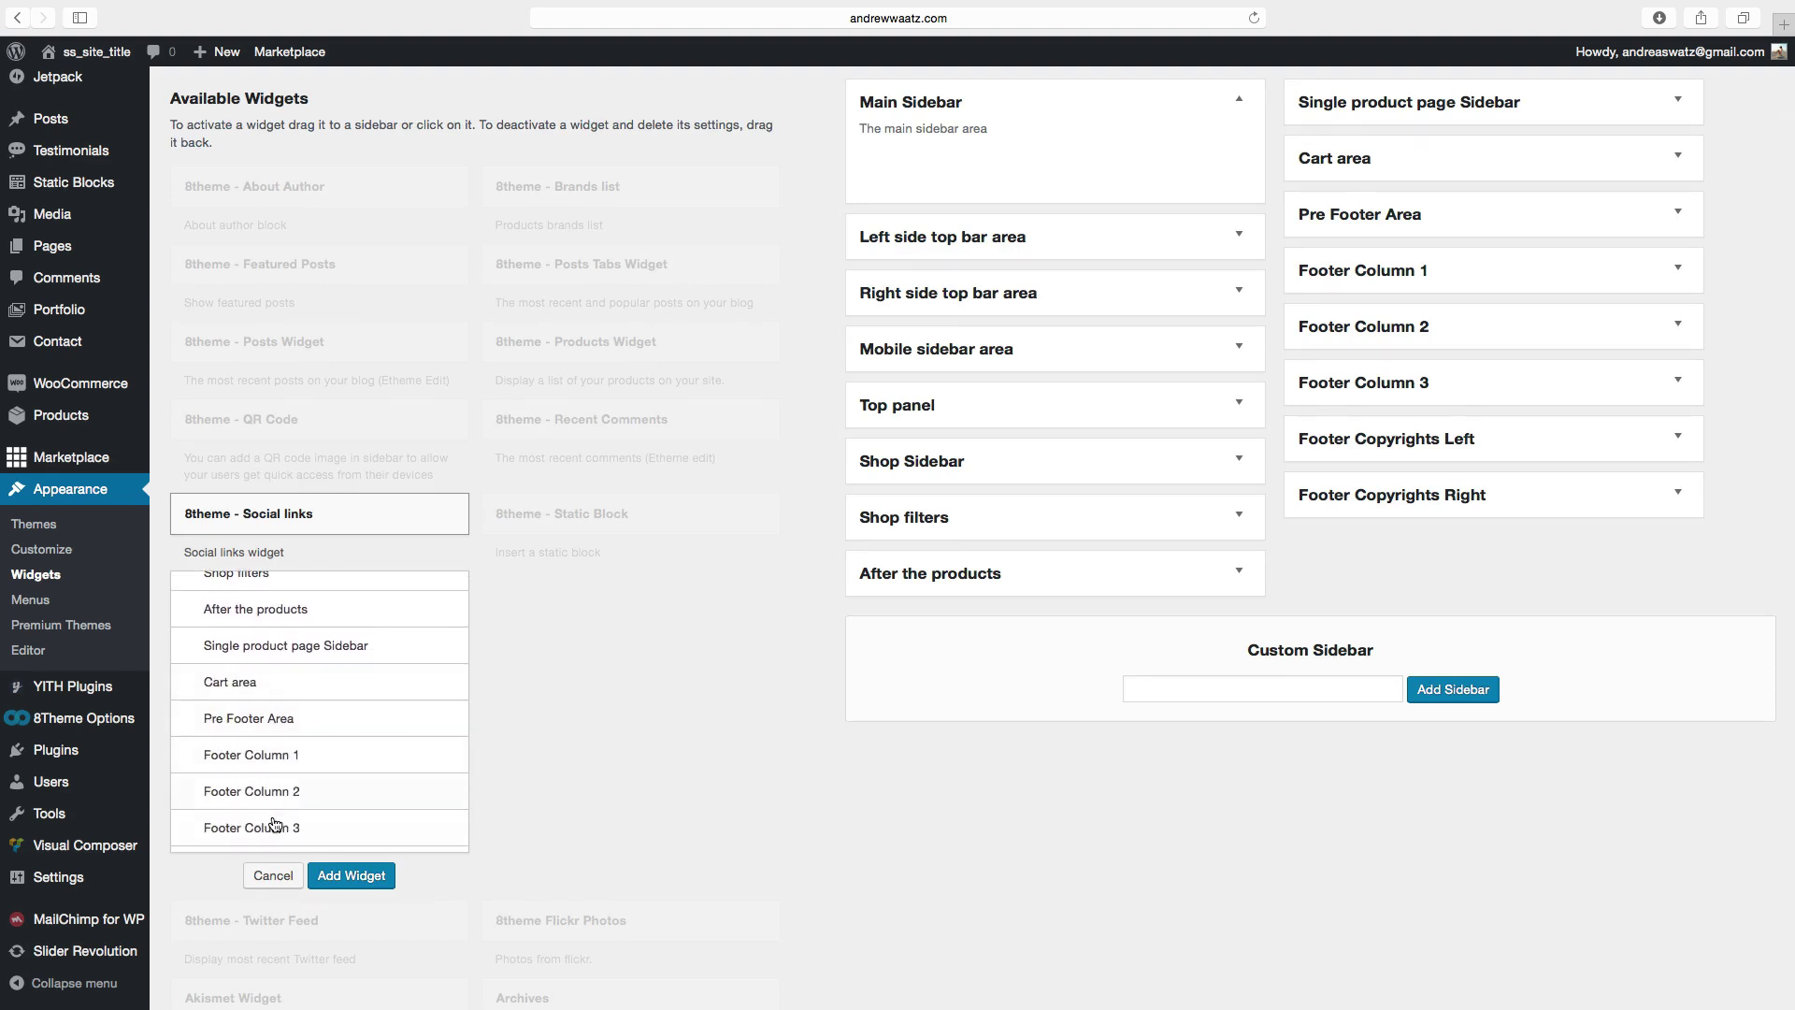
left_click(272, 829)
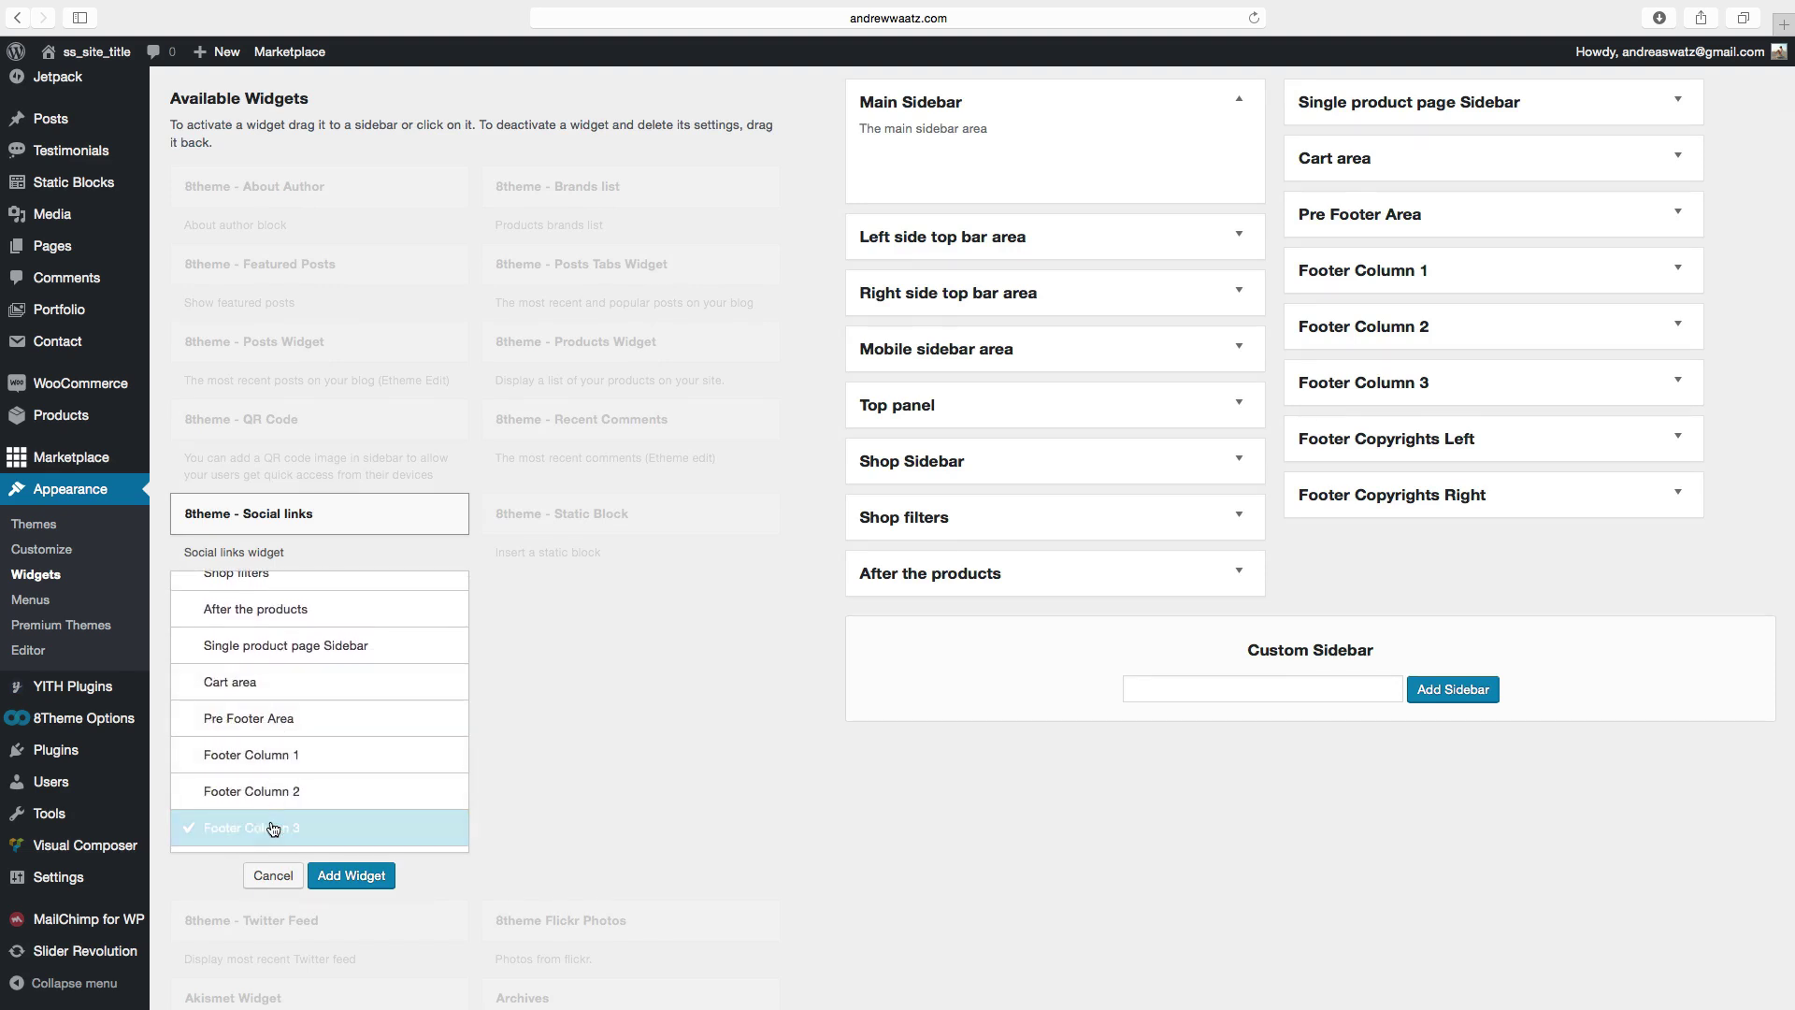
left_click(353, 876)
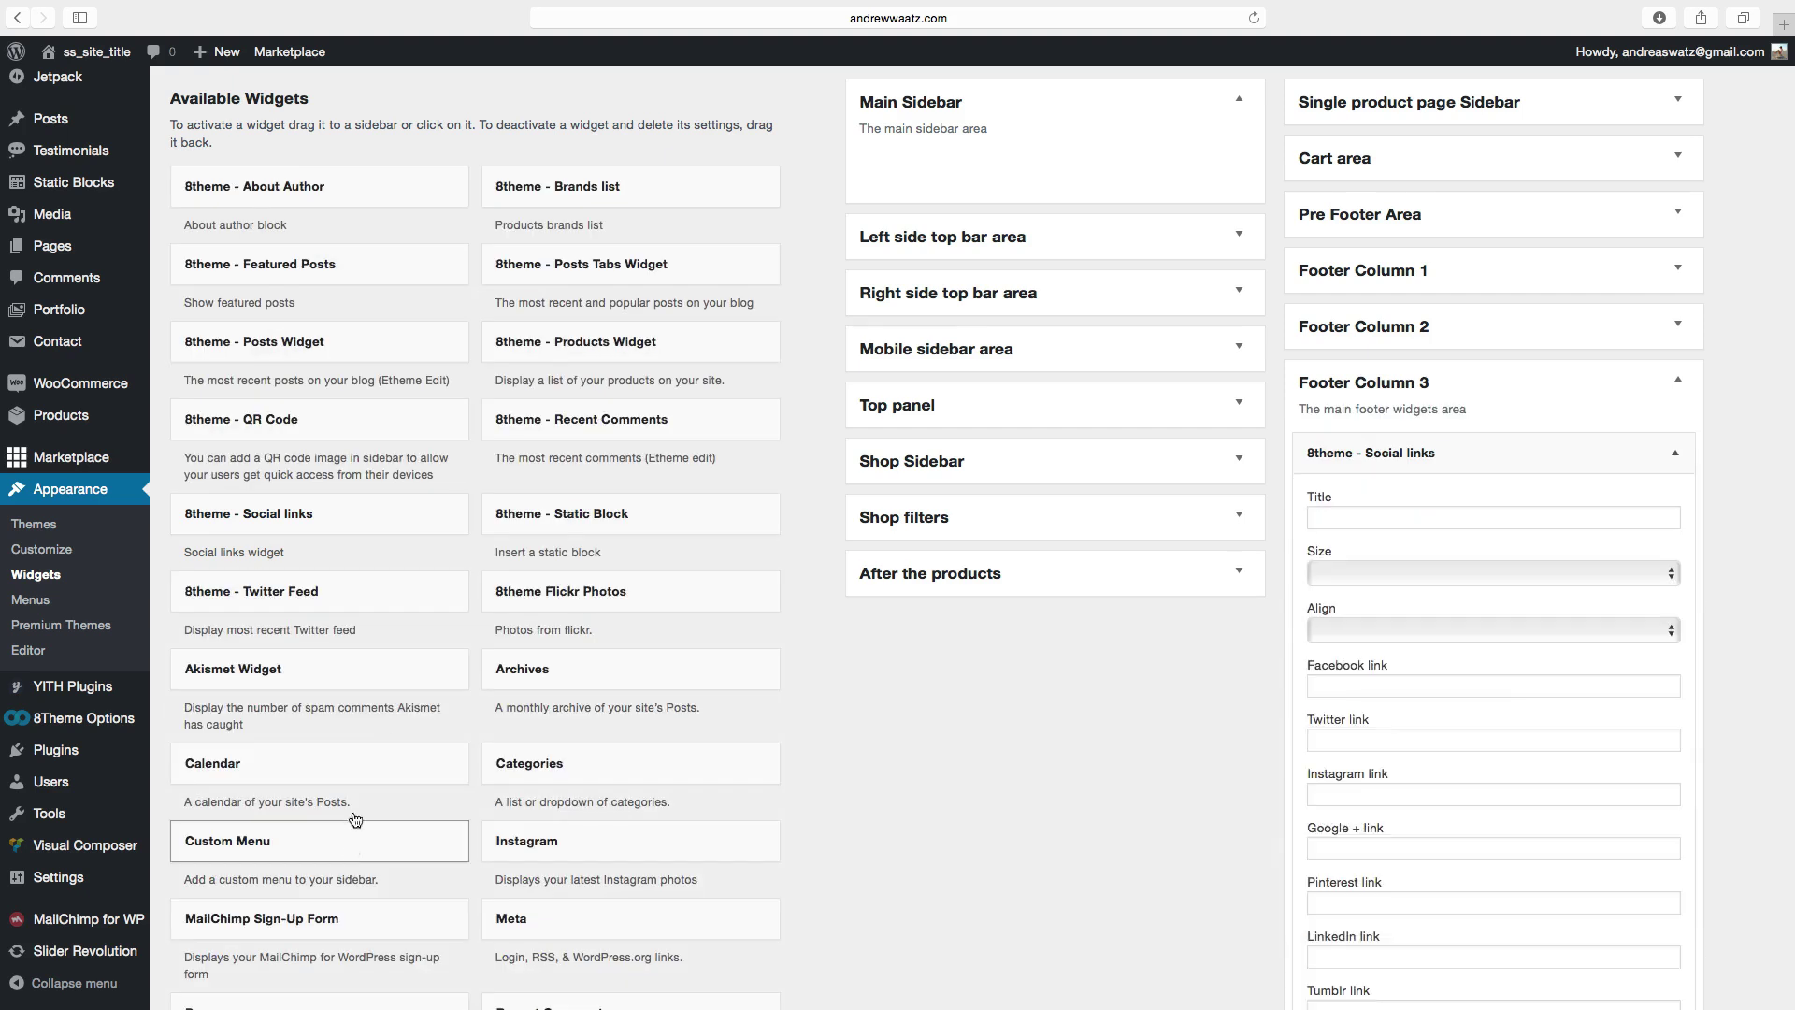
Step: Enter # as the Google + and Instagram links in the Social links widget of Footer Column 3
scroll(1137, 697, "down", 5)
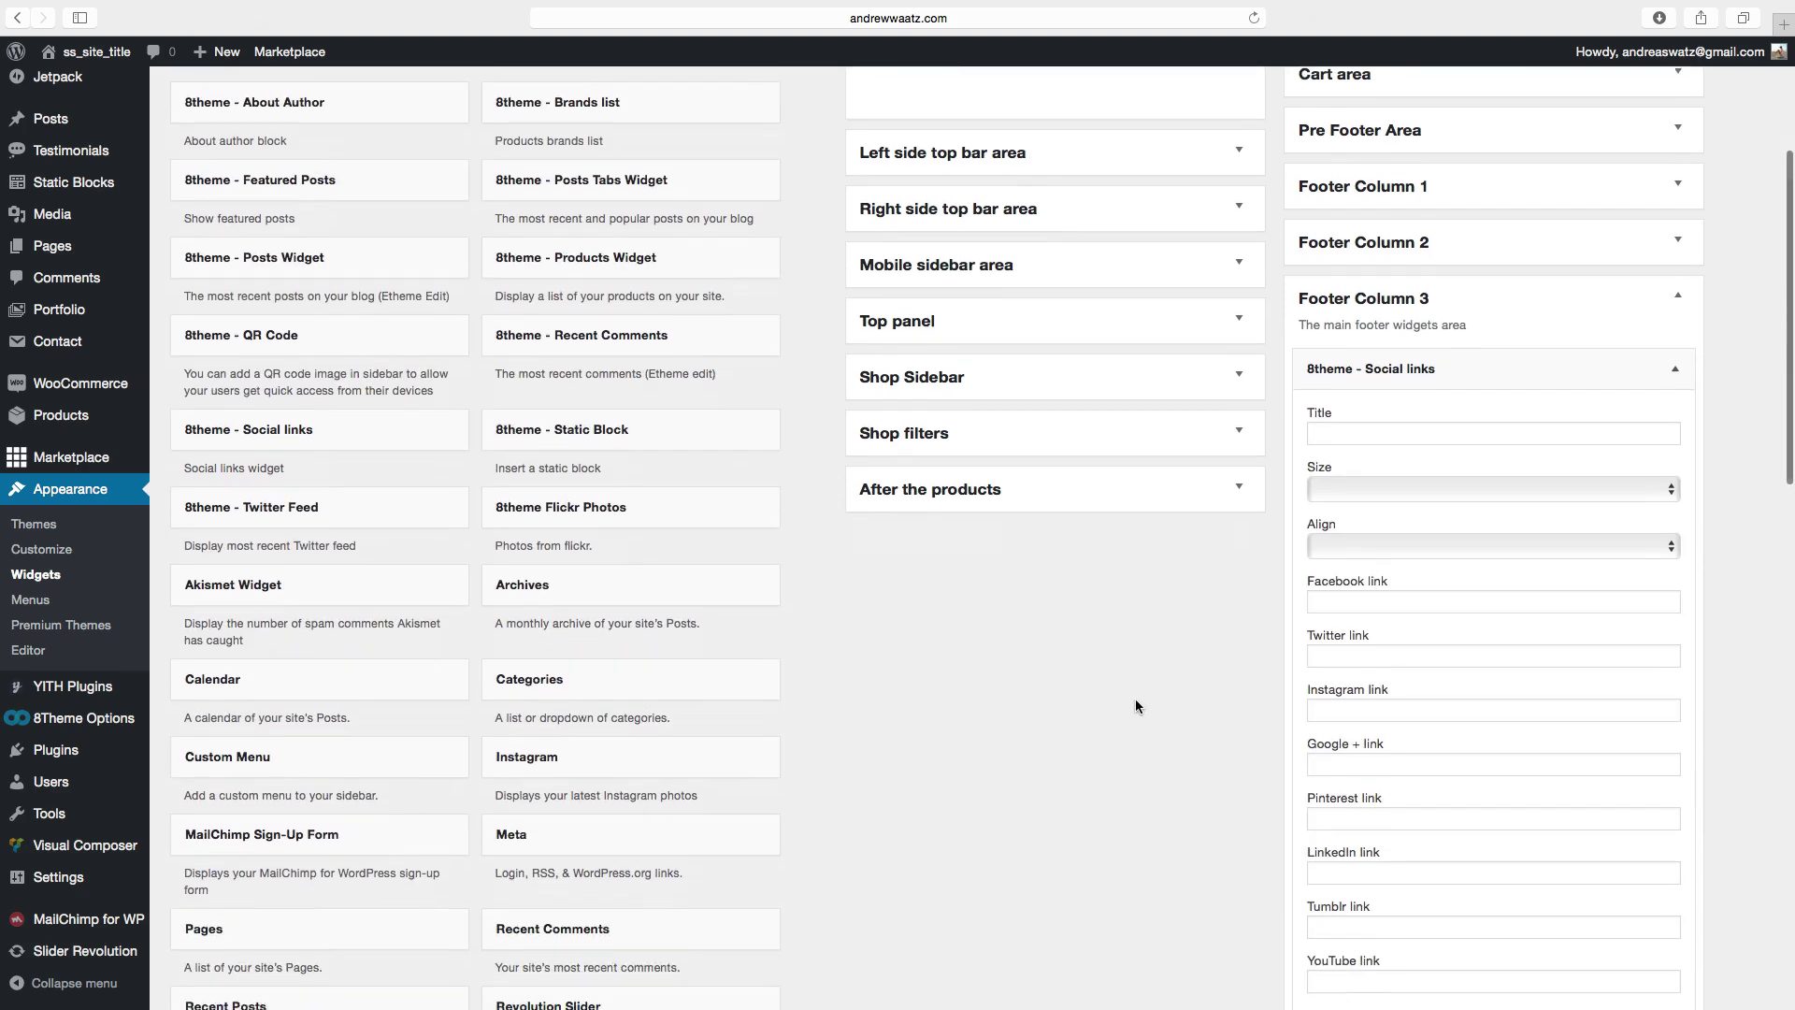
scroll(1129, 710, "up", 1)
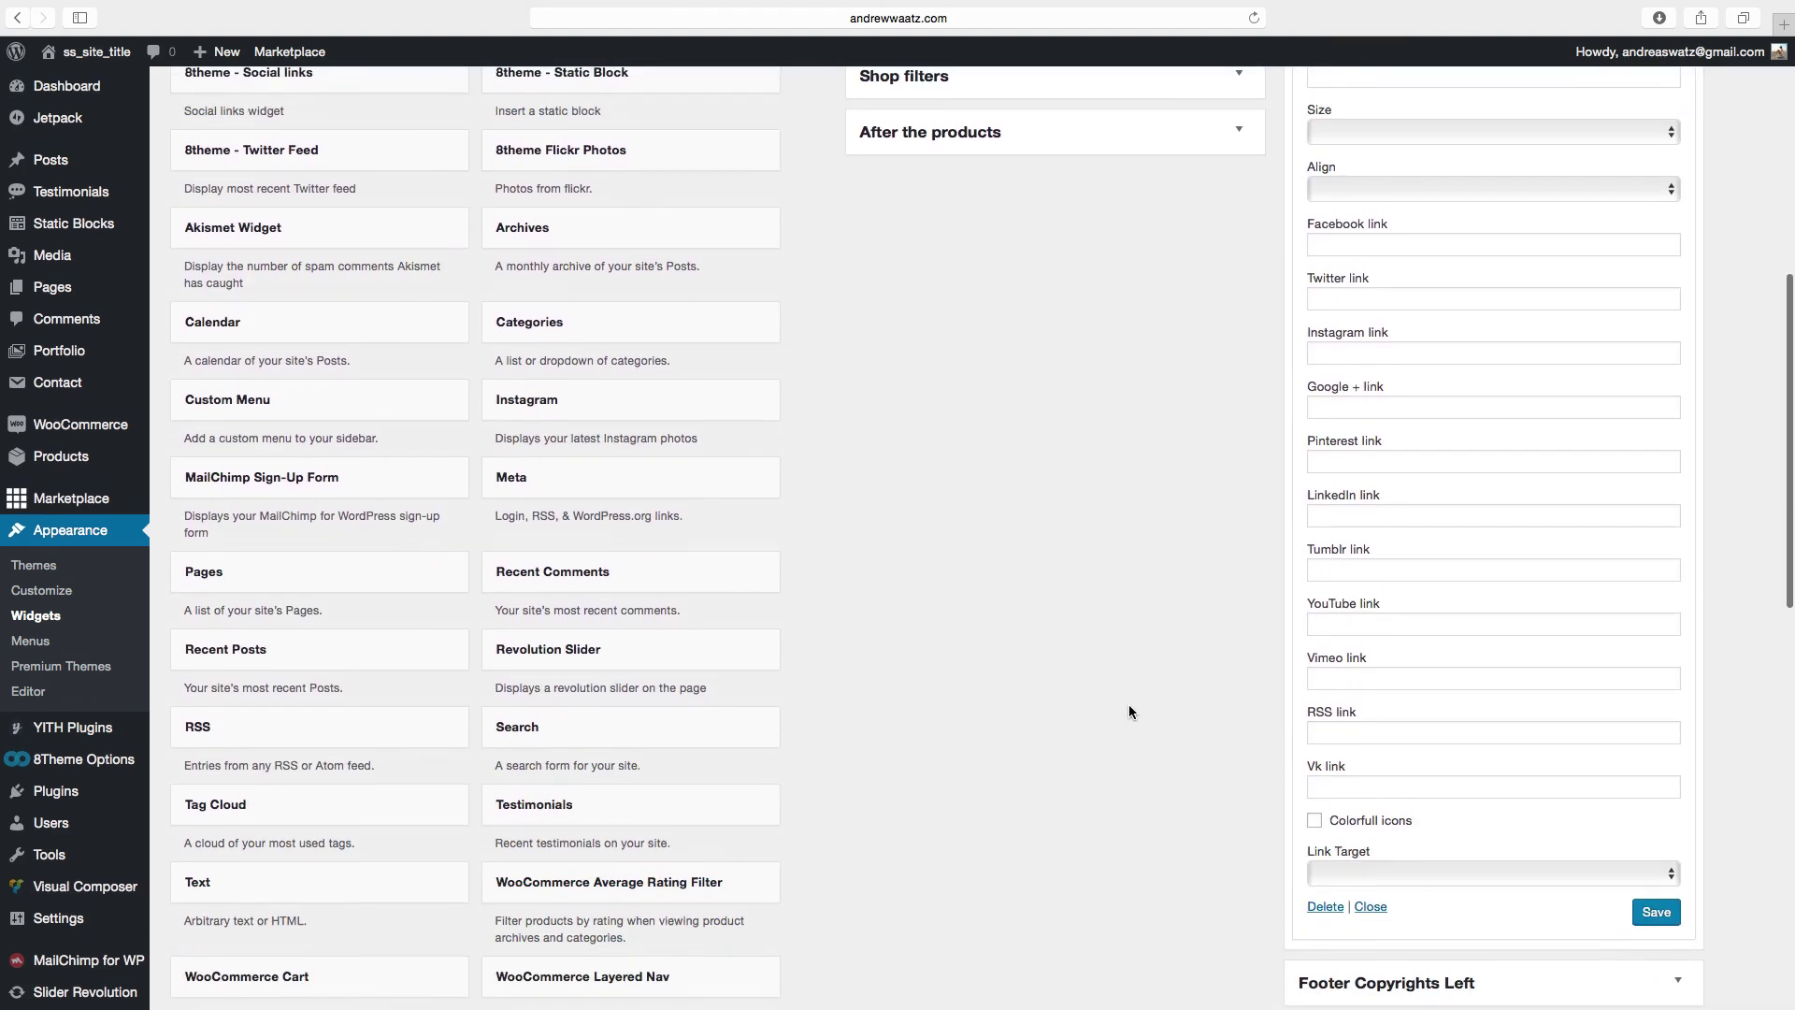
scroll(1153, 687, "up", 1)
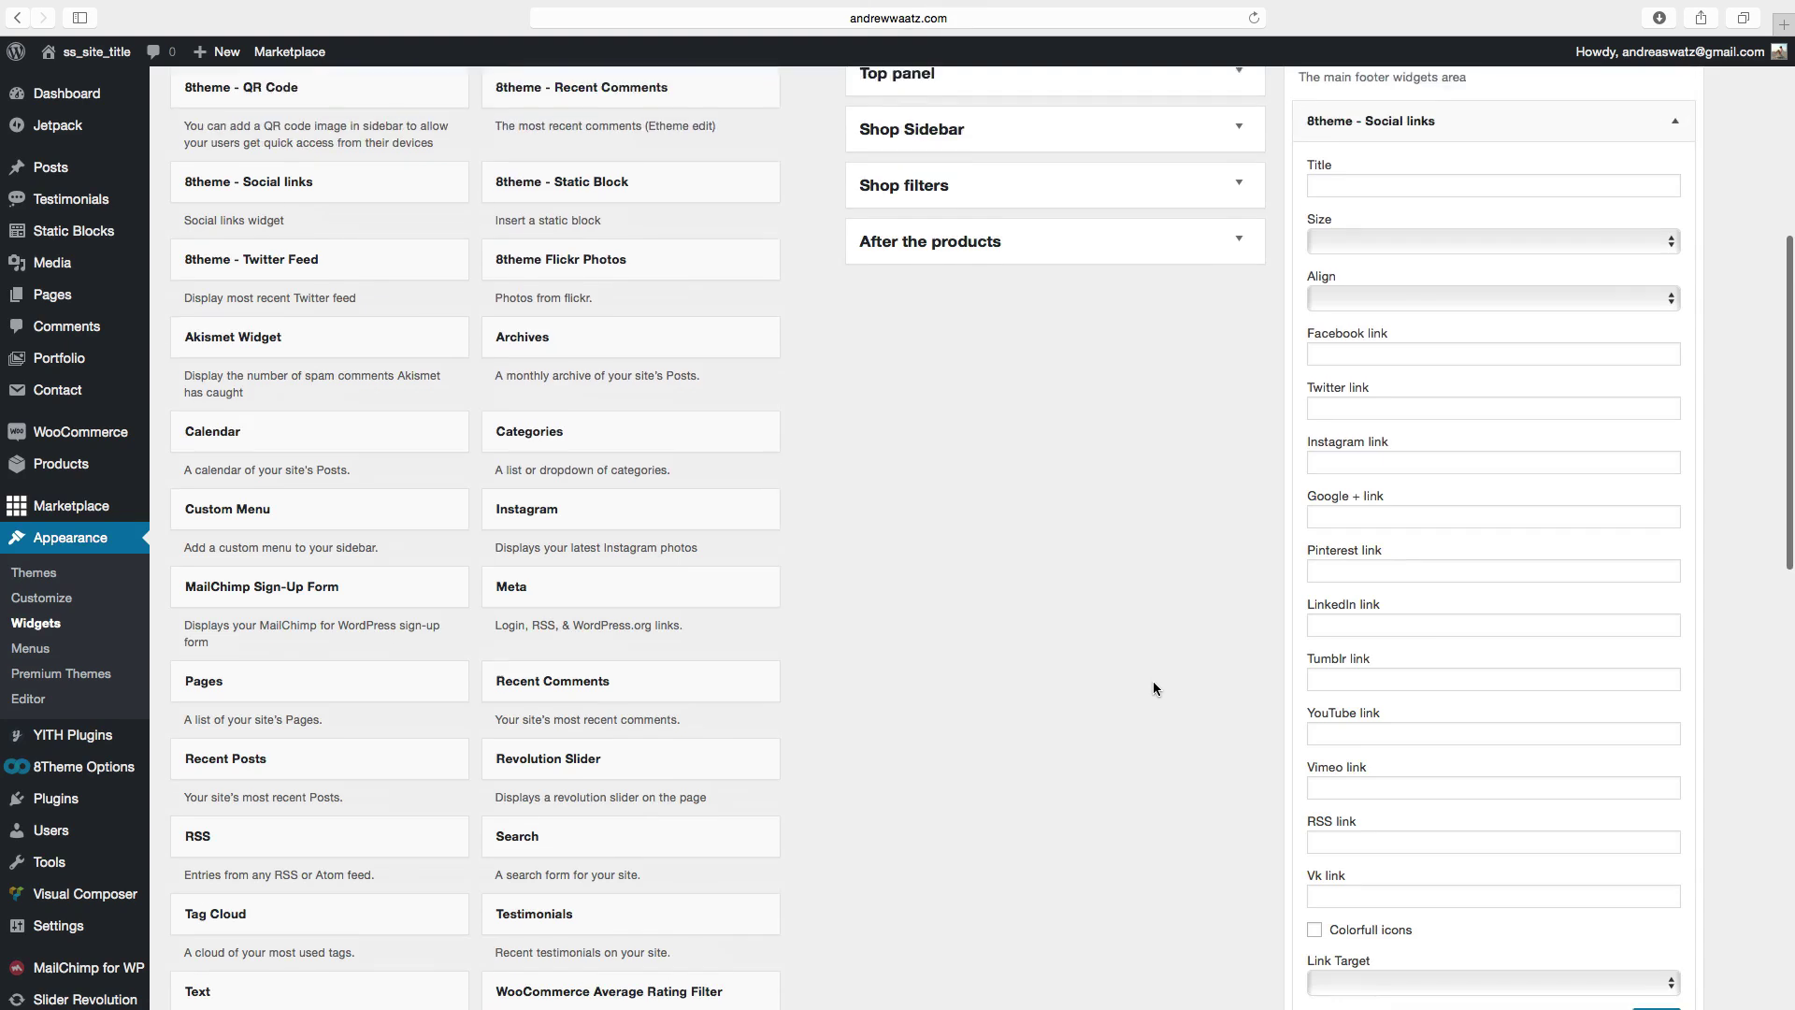
scroll(1153, 688, "down", 2)
scroll(1152, 689, "up", 2)
scroll(1151, 689, "up", 1)
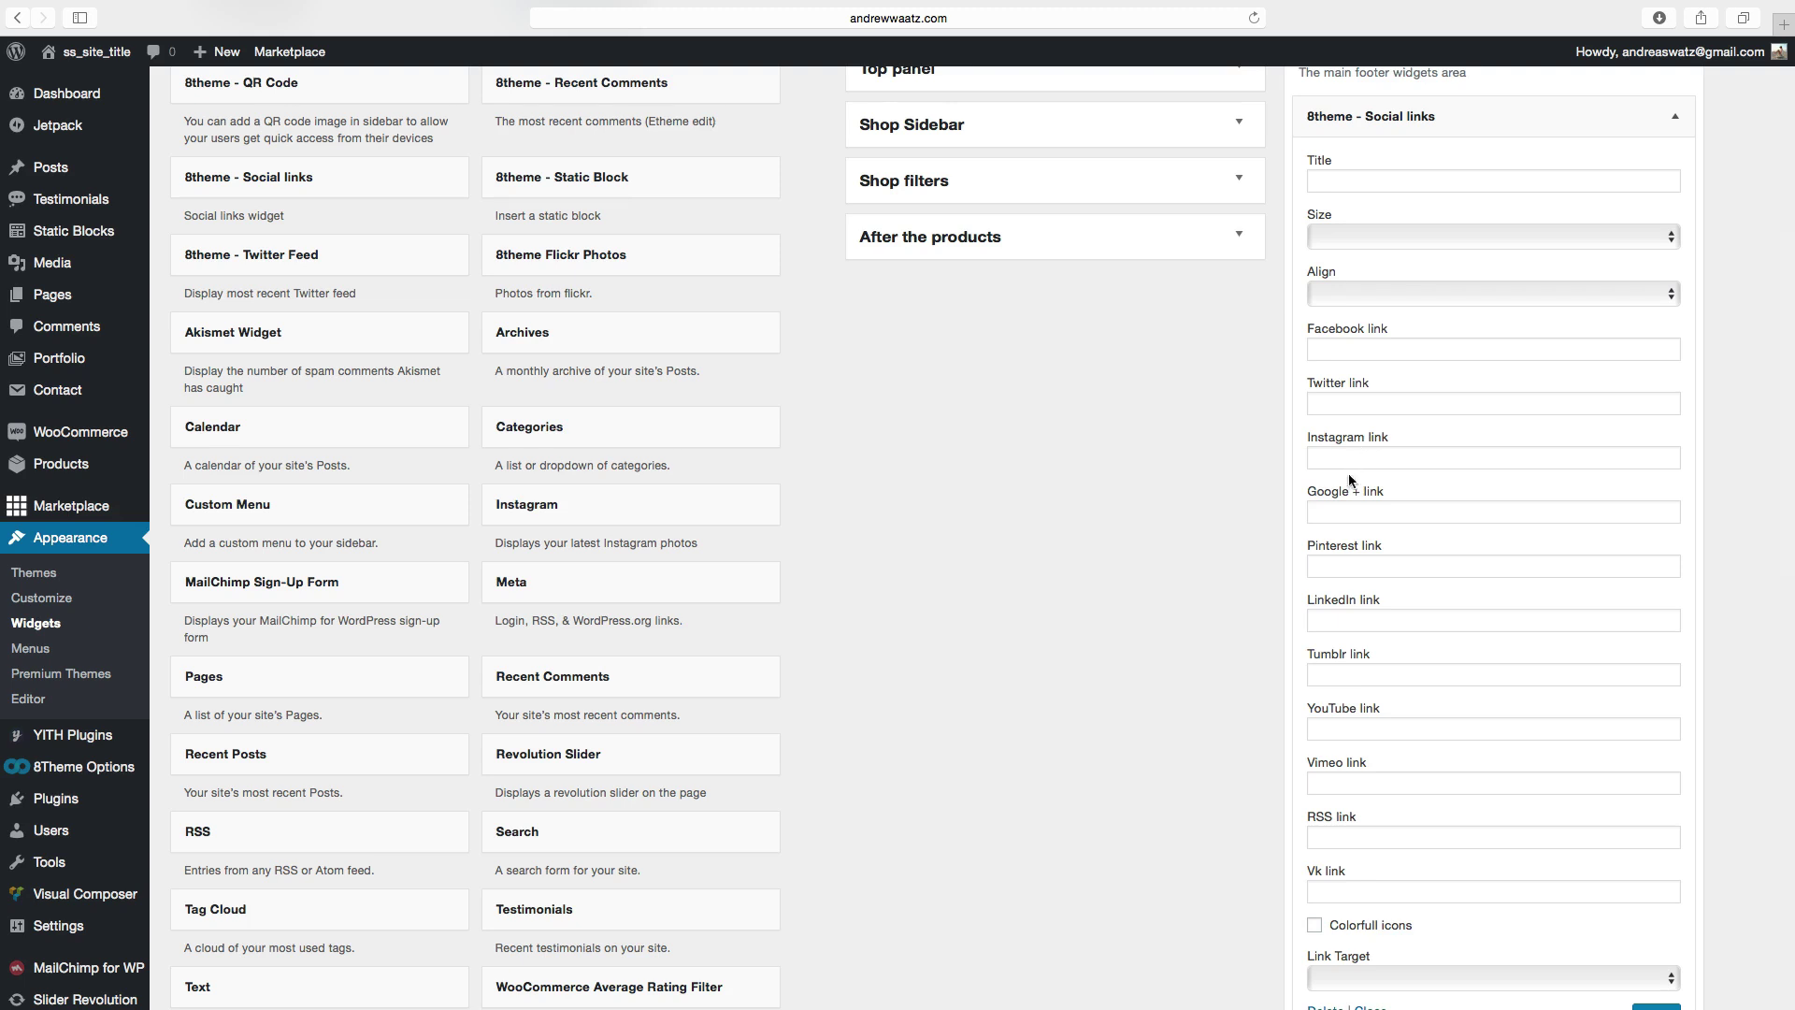
left_click(1343, 511)
type("#")
left_click(1322, 457)
type("#")
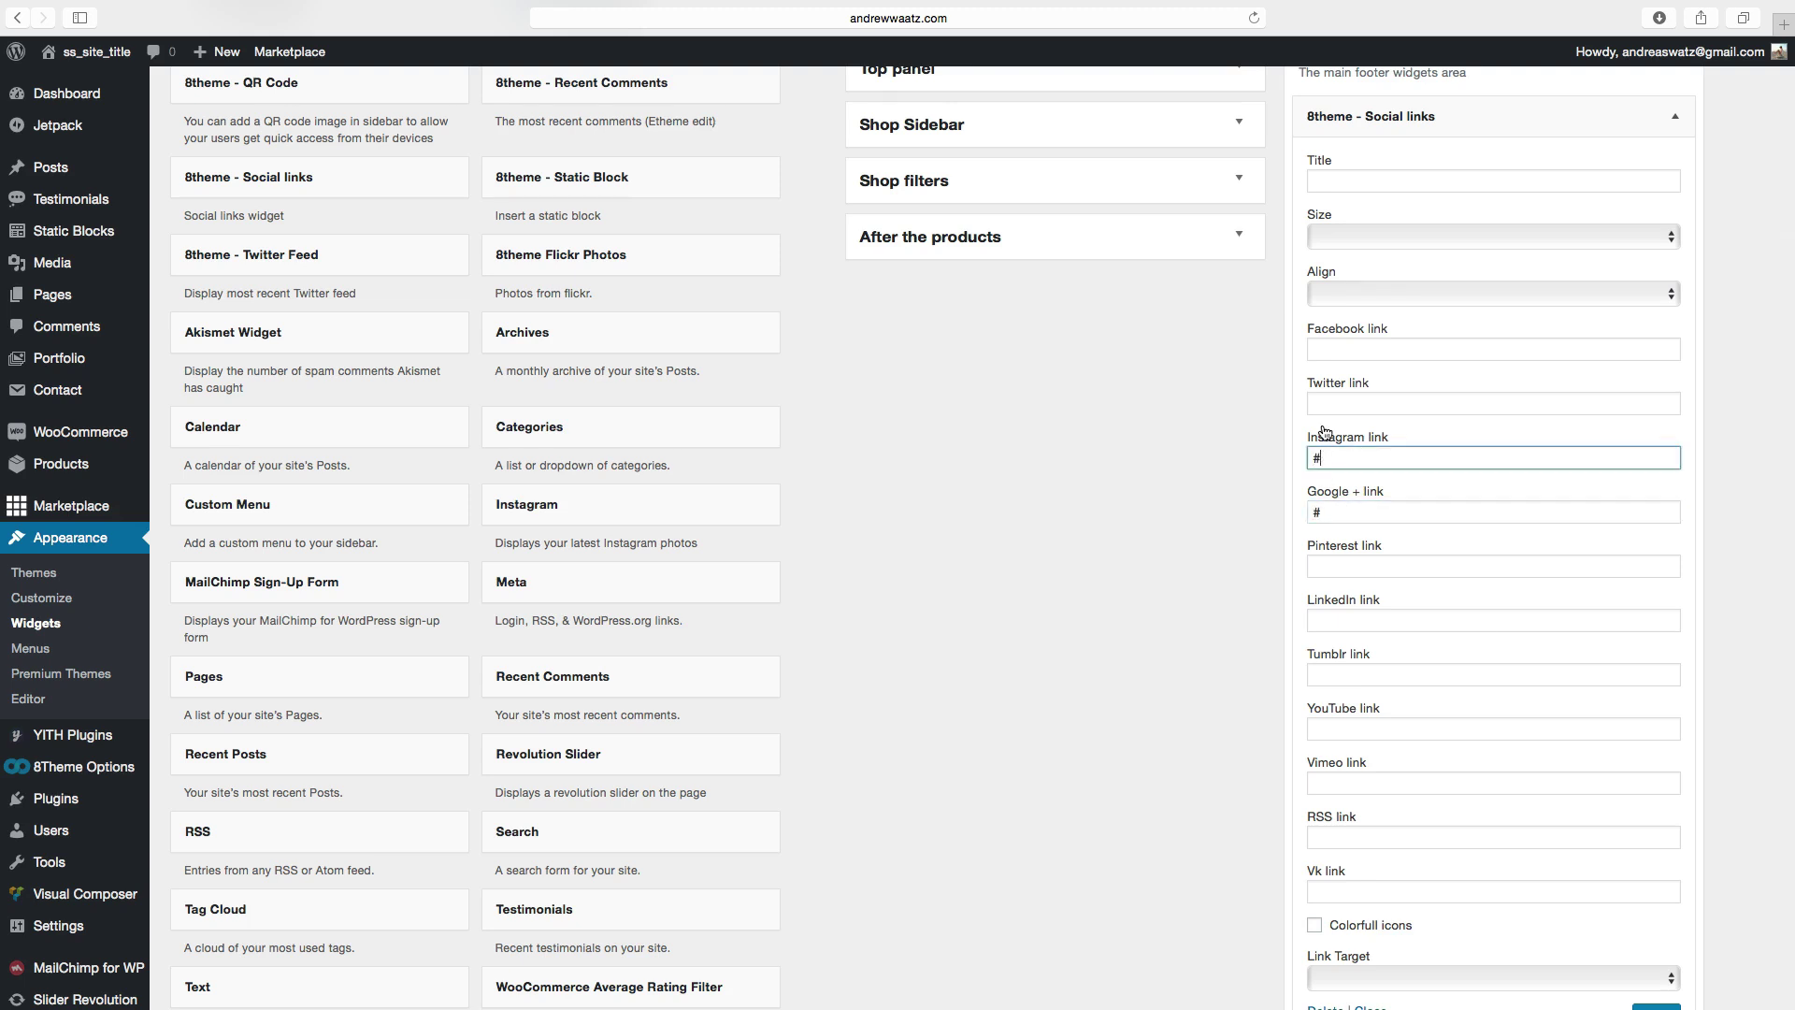
type("#")
left_click(1324, 400)
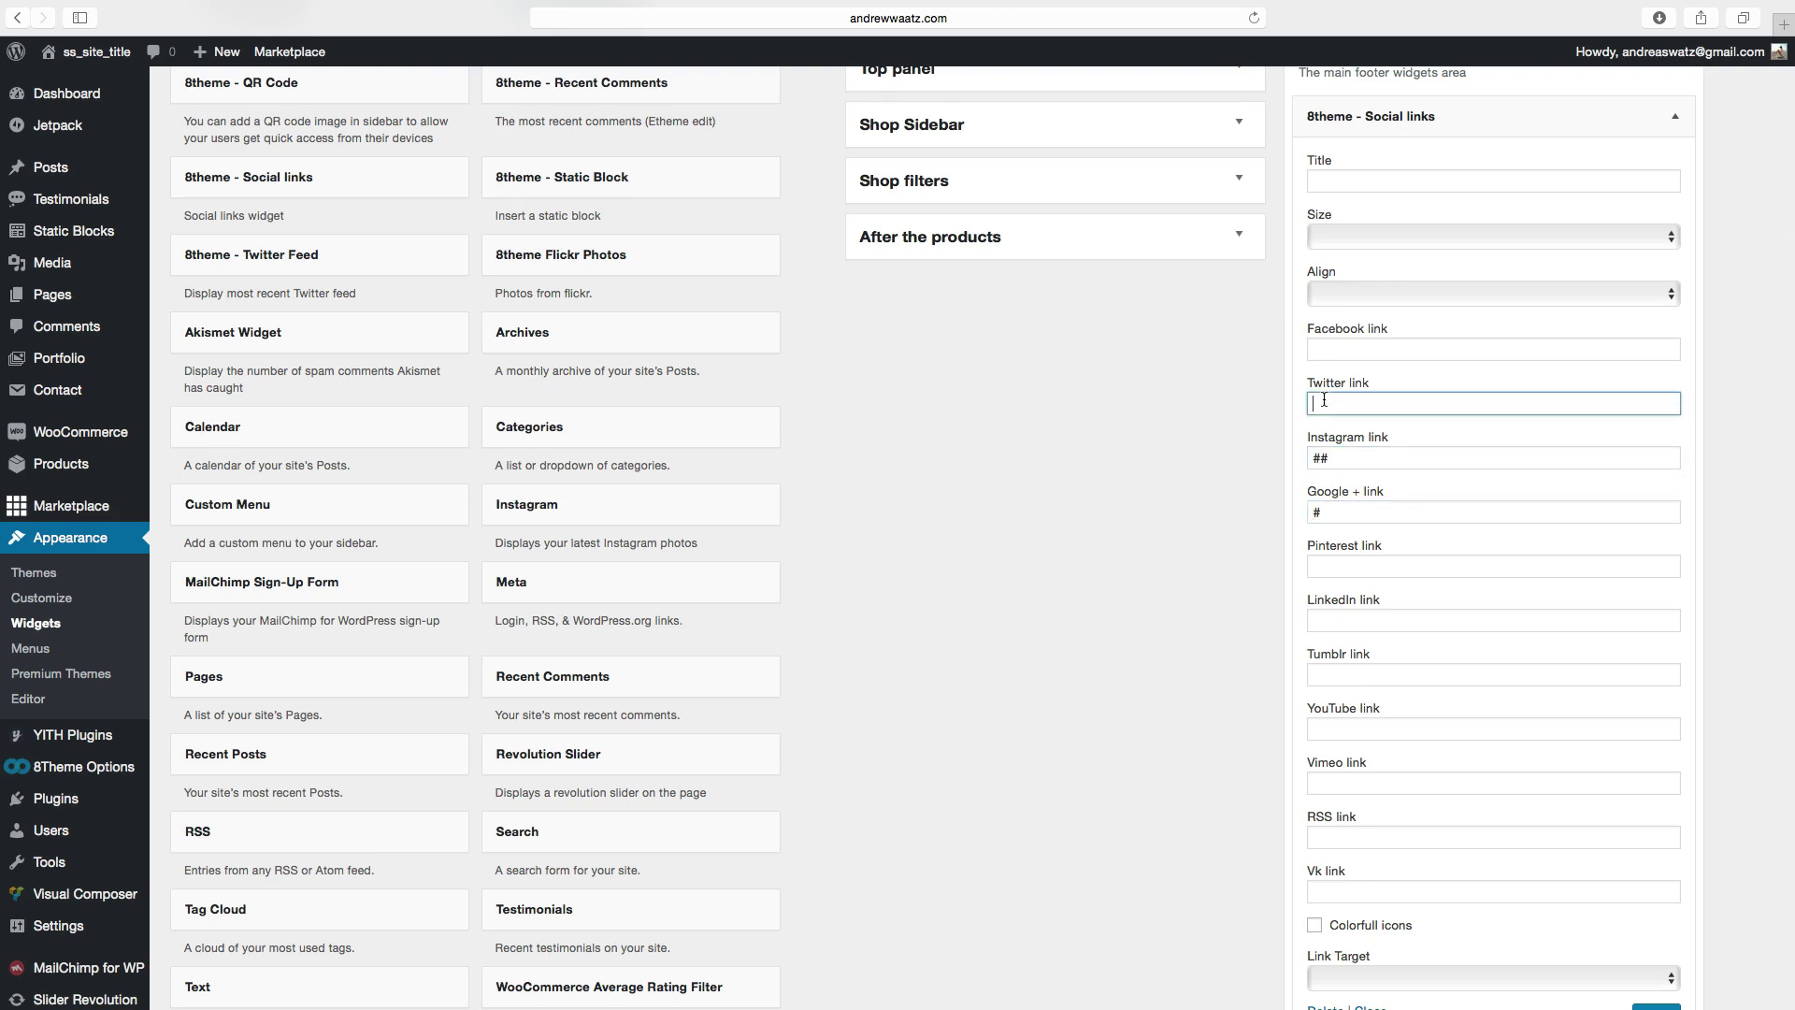
left_click(1339, 457)
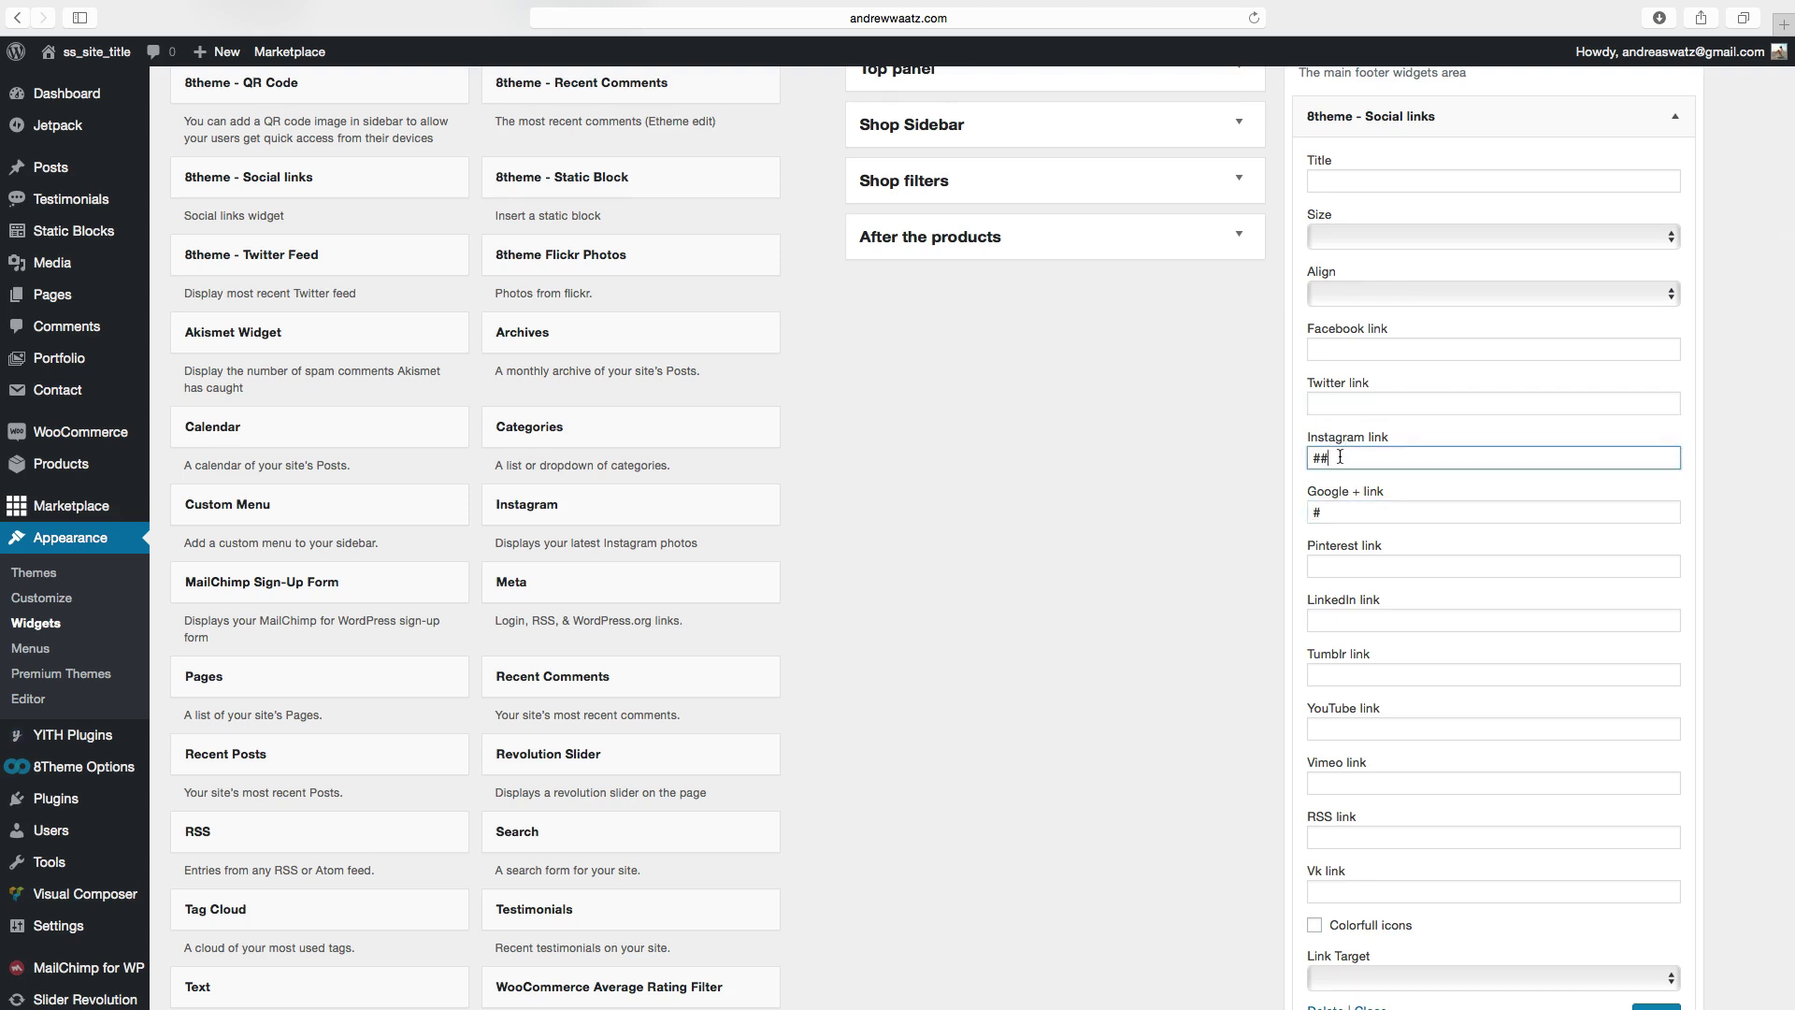
Step: Enter # as the Twitter, Facebook, Pinterest and LinkedIn links and save the Social links widget
left_click(1331, 404)
type("#")
left_click(1323, 348)
type("#")
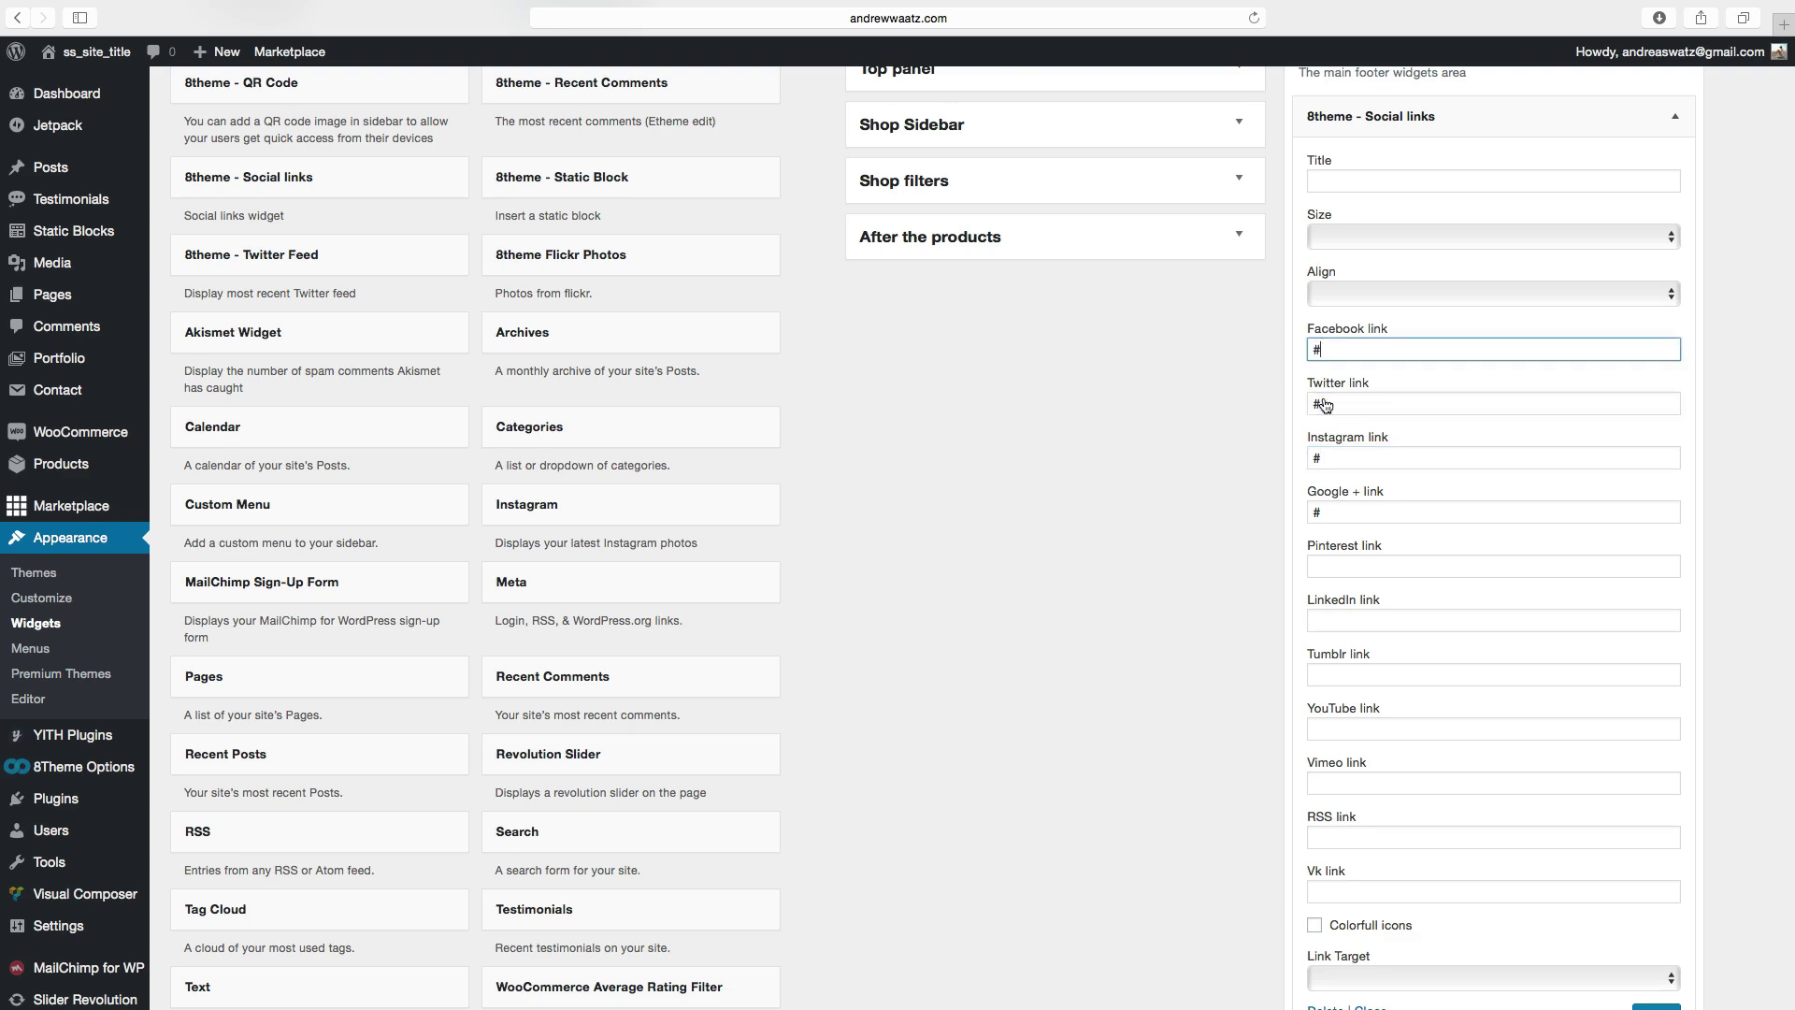
left_click(1319, 567)
type("#")
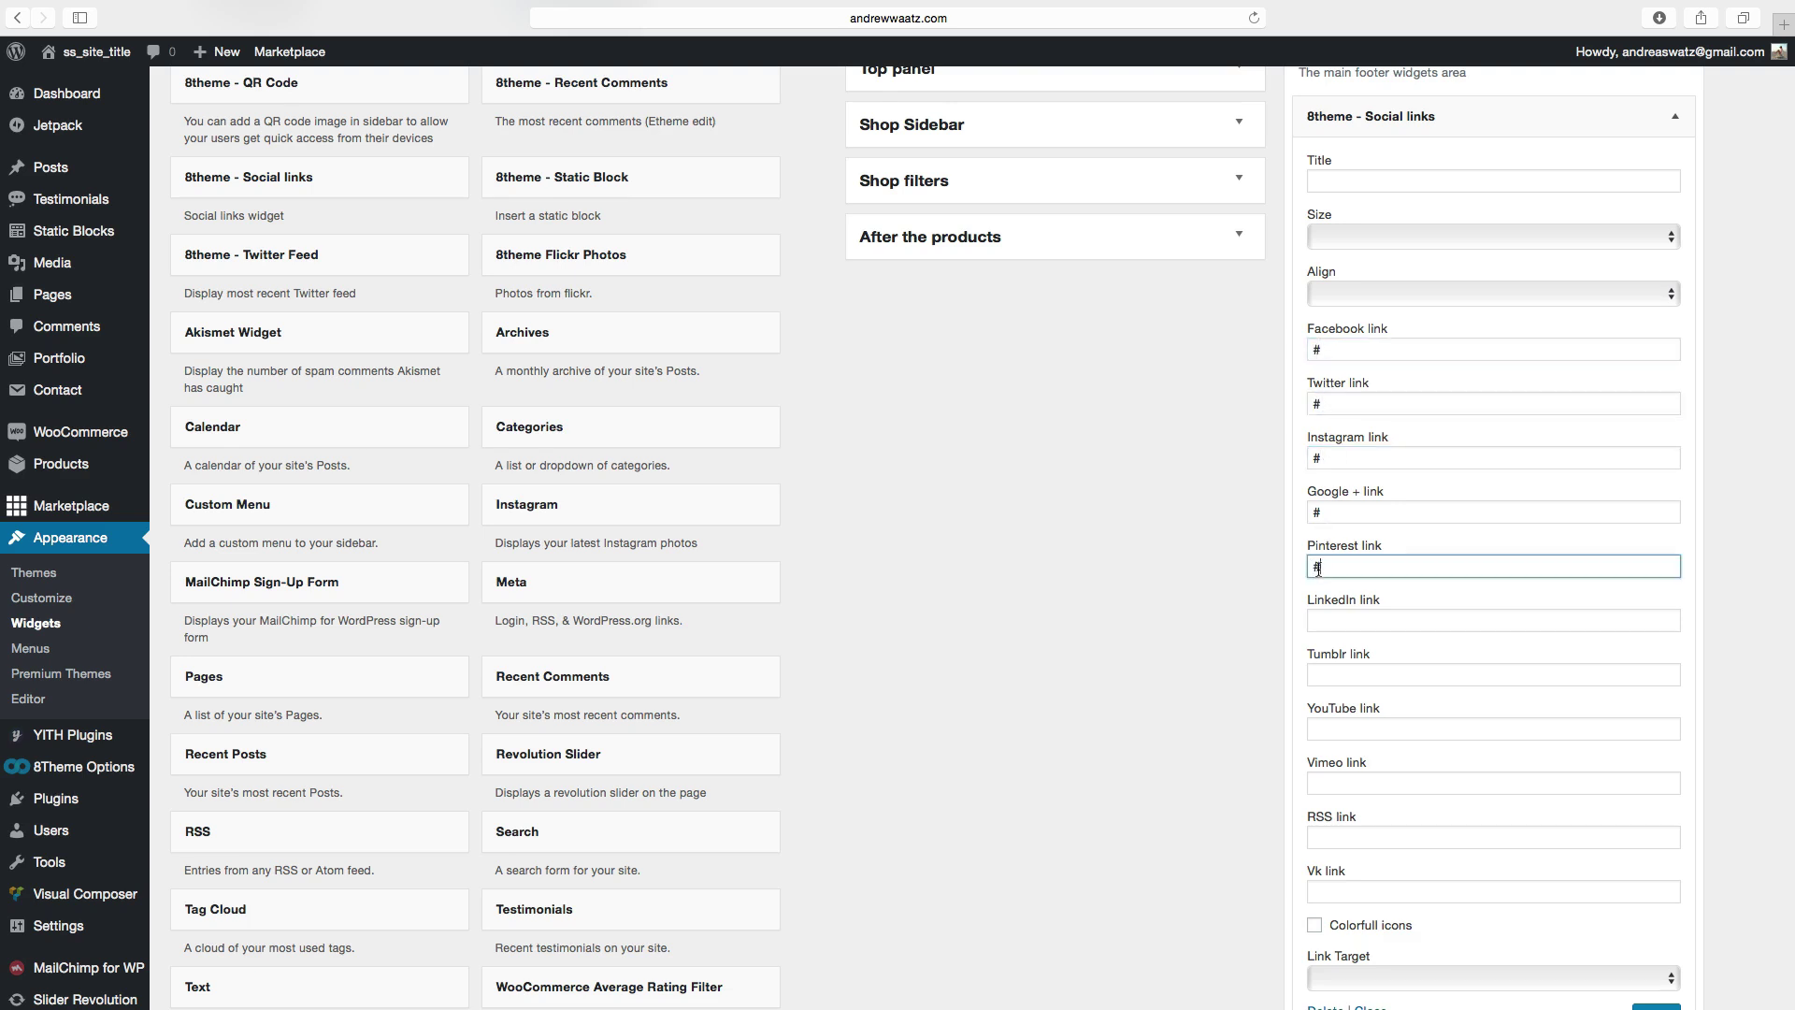
left_click(1327, 620)
type("#")
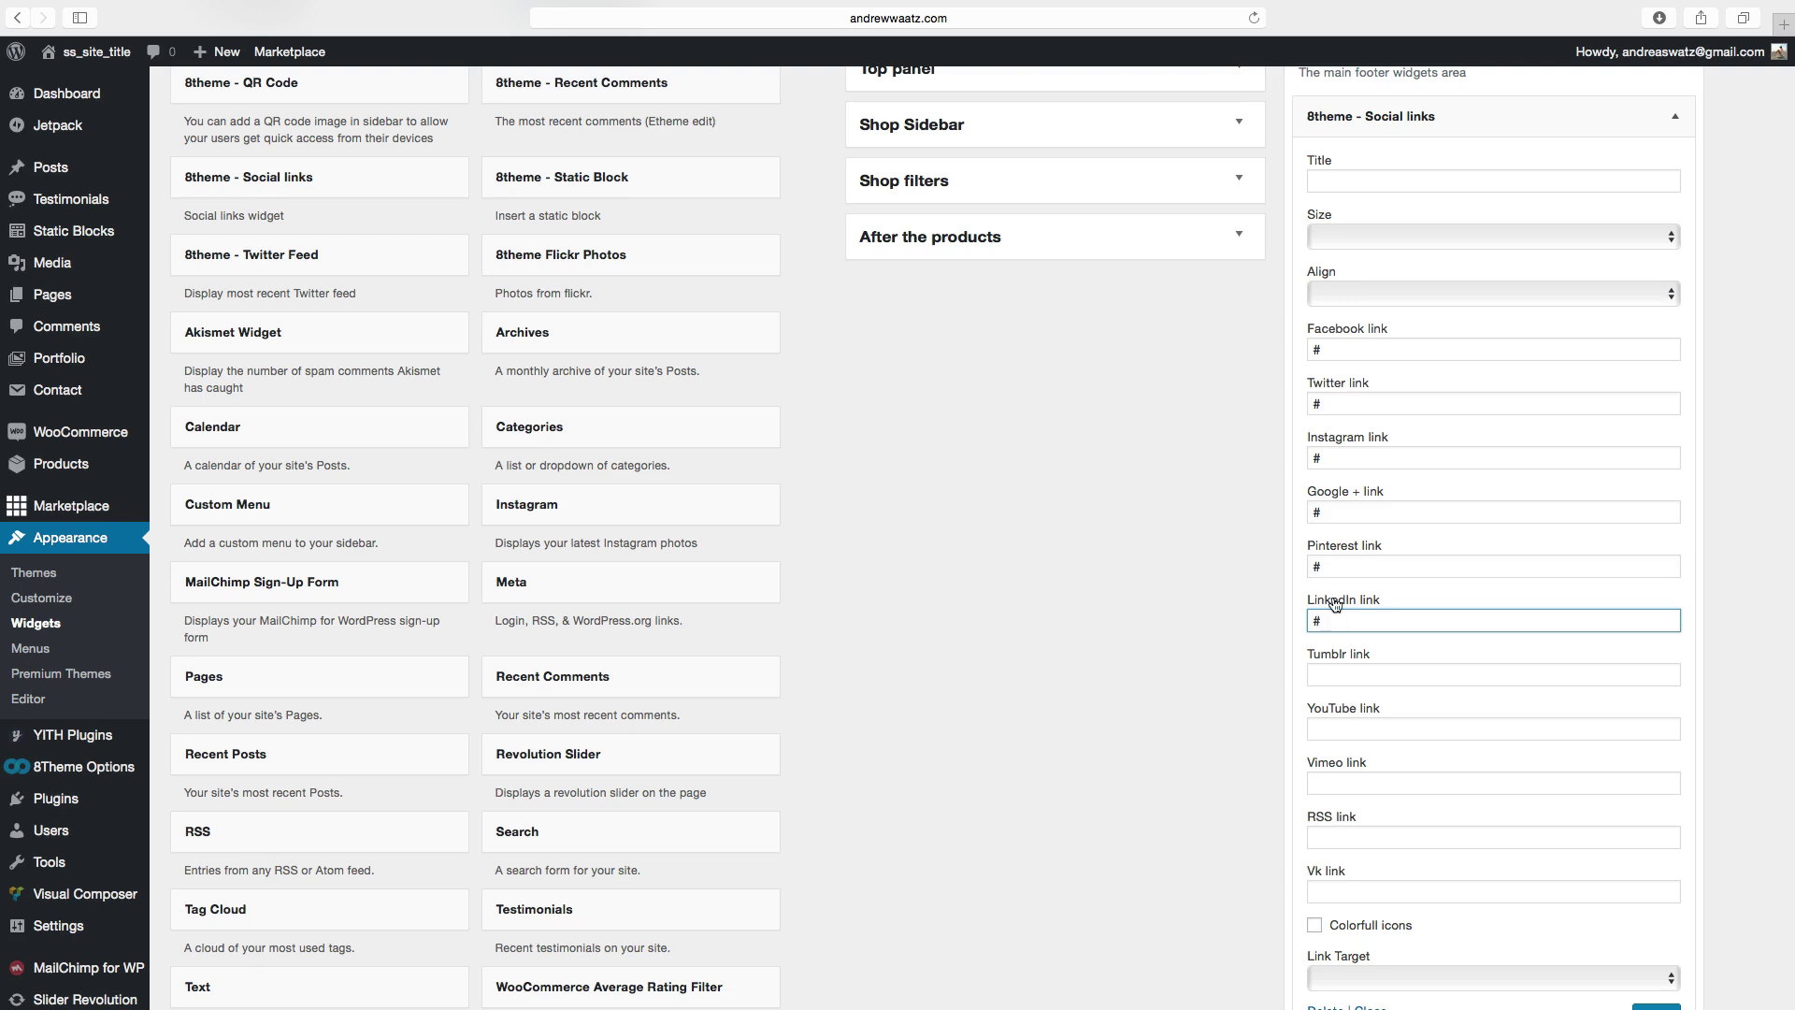
scroll(1211, 599, "down", 5)
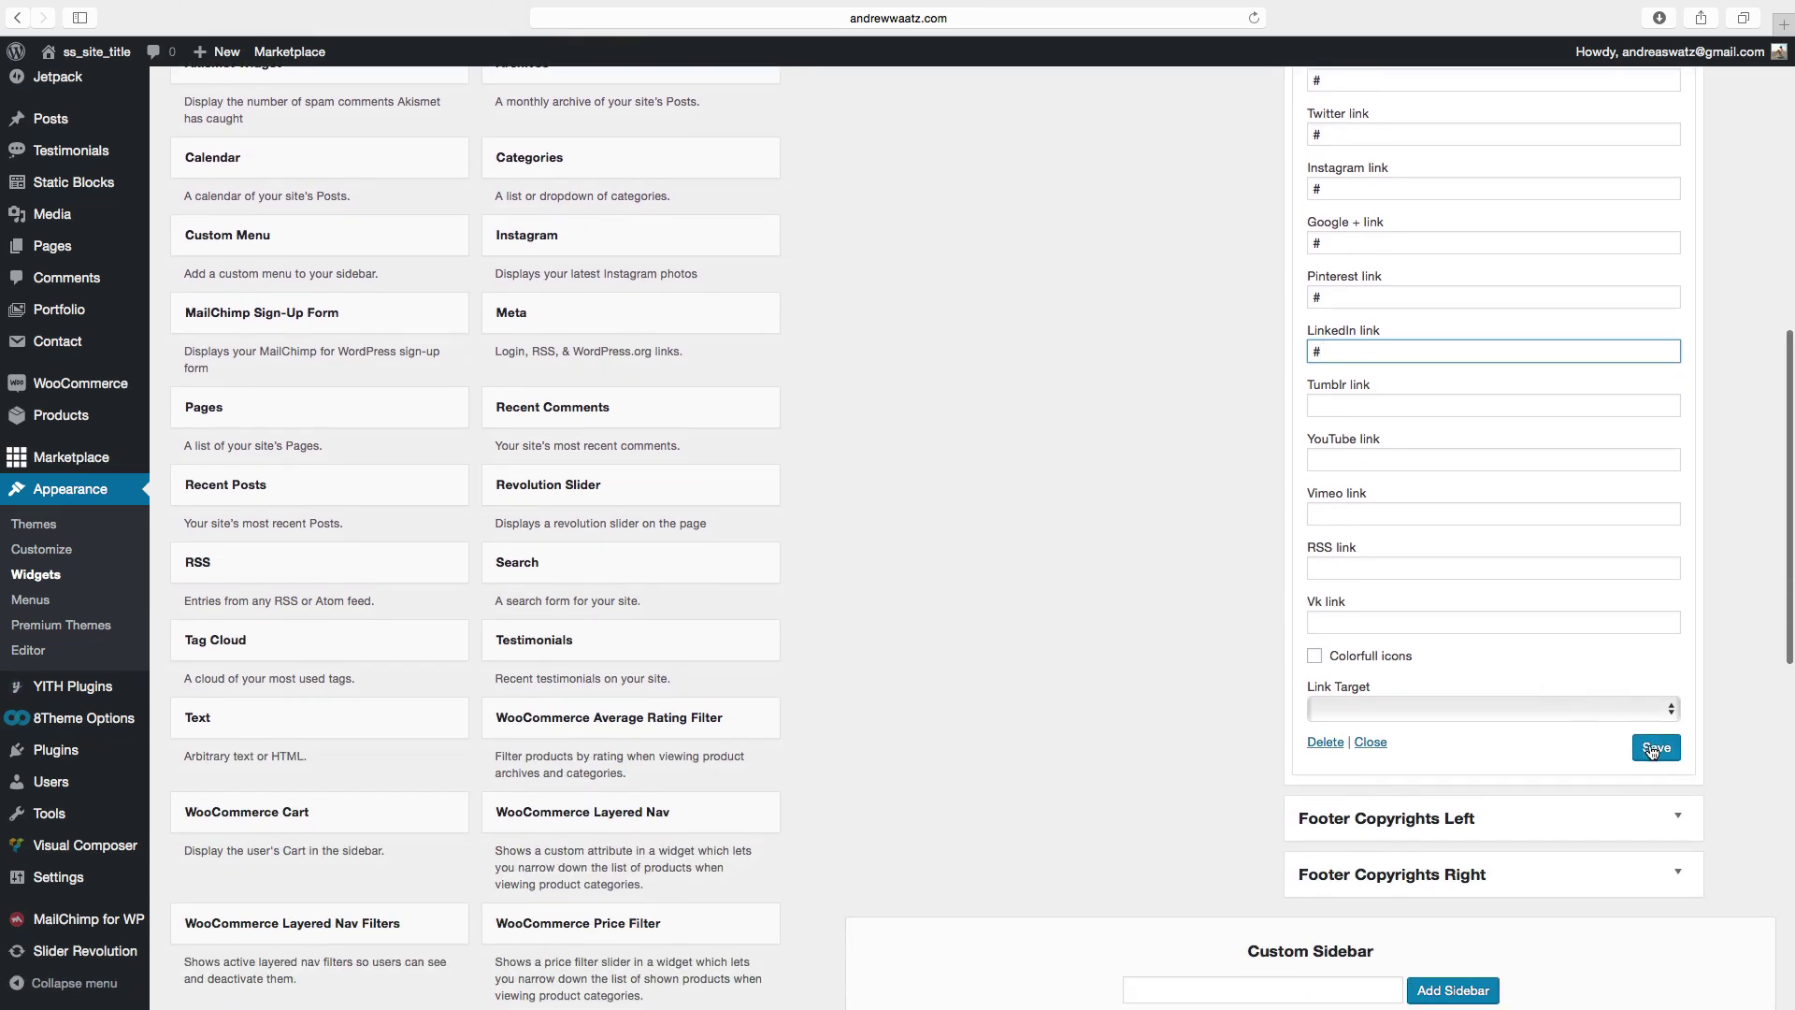
left_click(1652, 749)
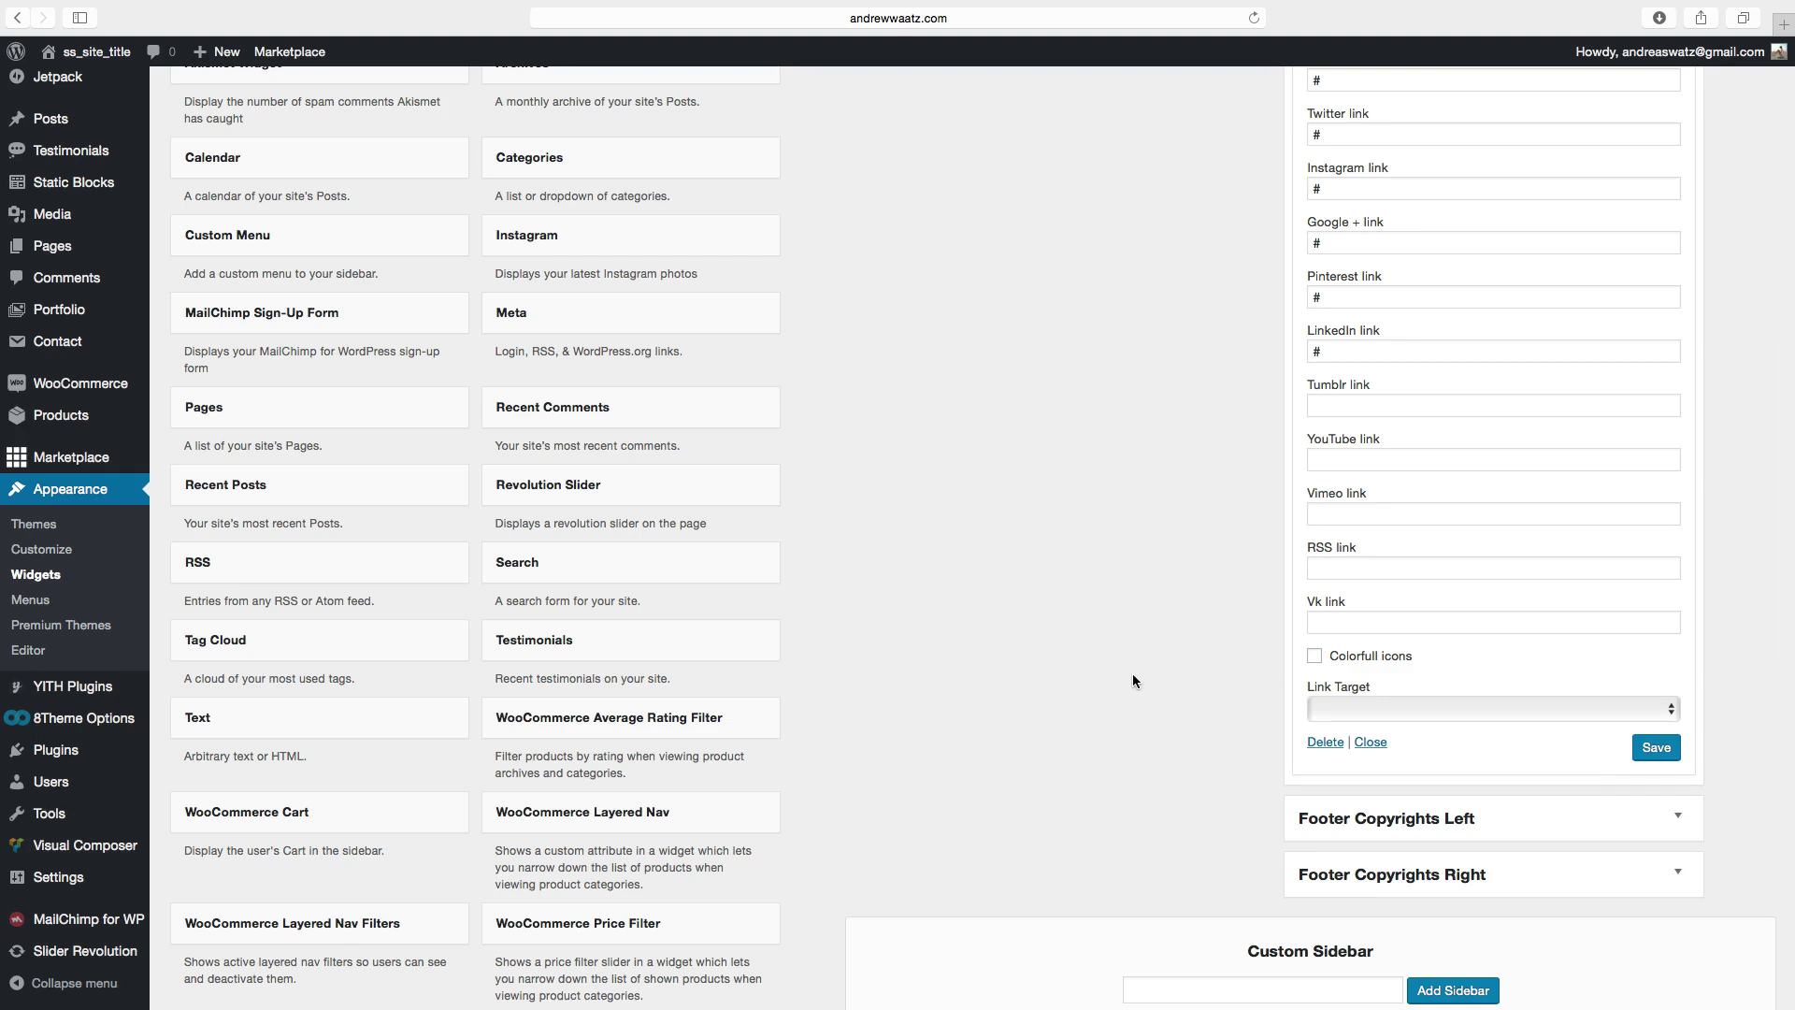
scroll(1120, 673, "up", 5)
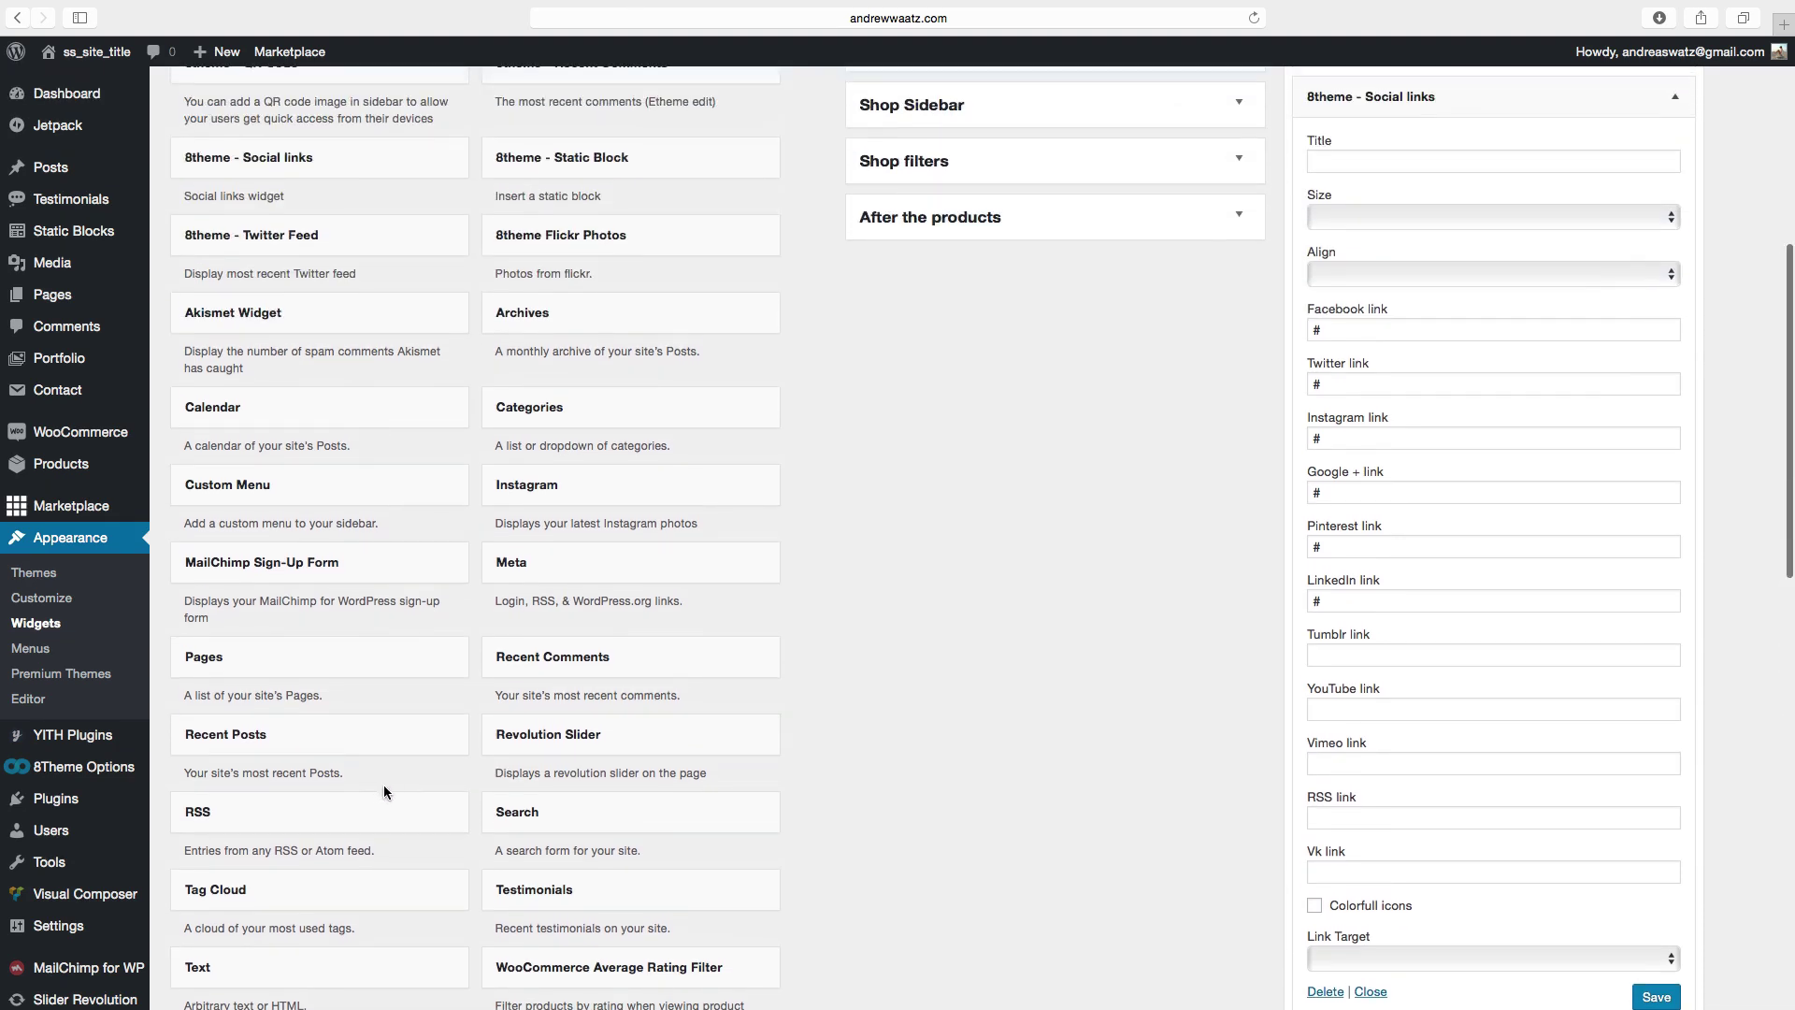
Step: Add the Recent Posts widget to Footer Column 2
scroll(262, 768, "up", 2)
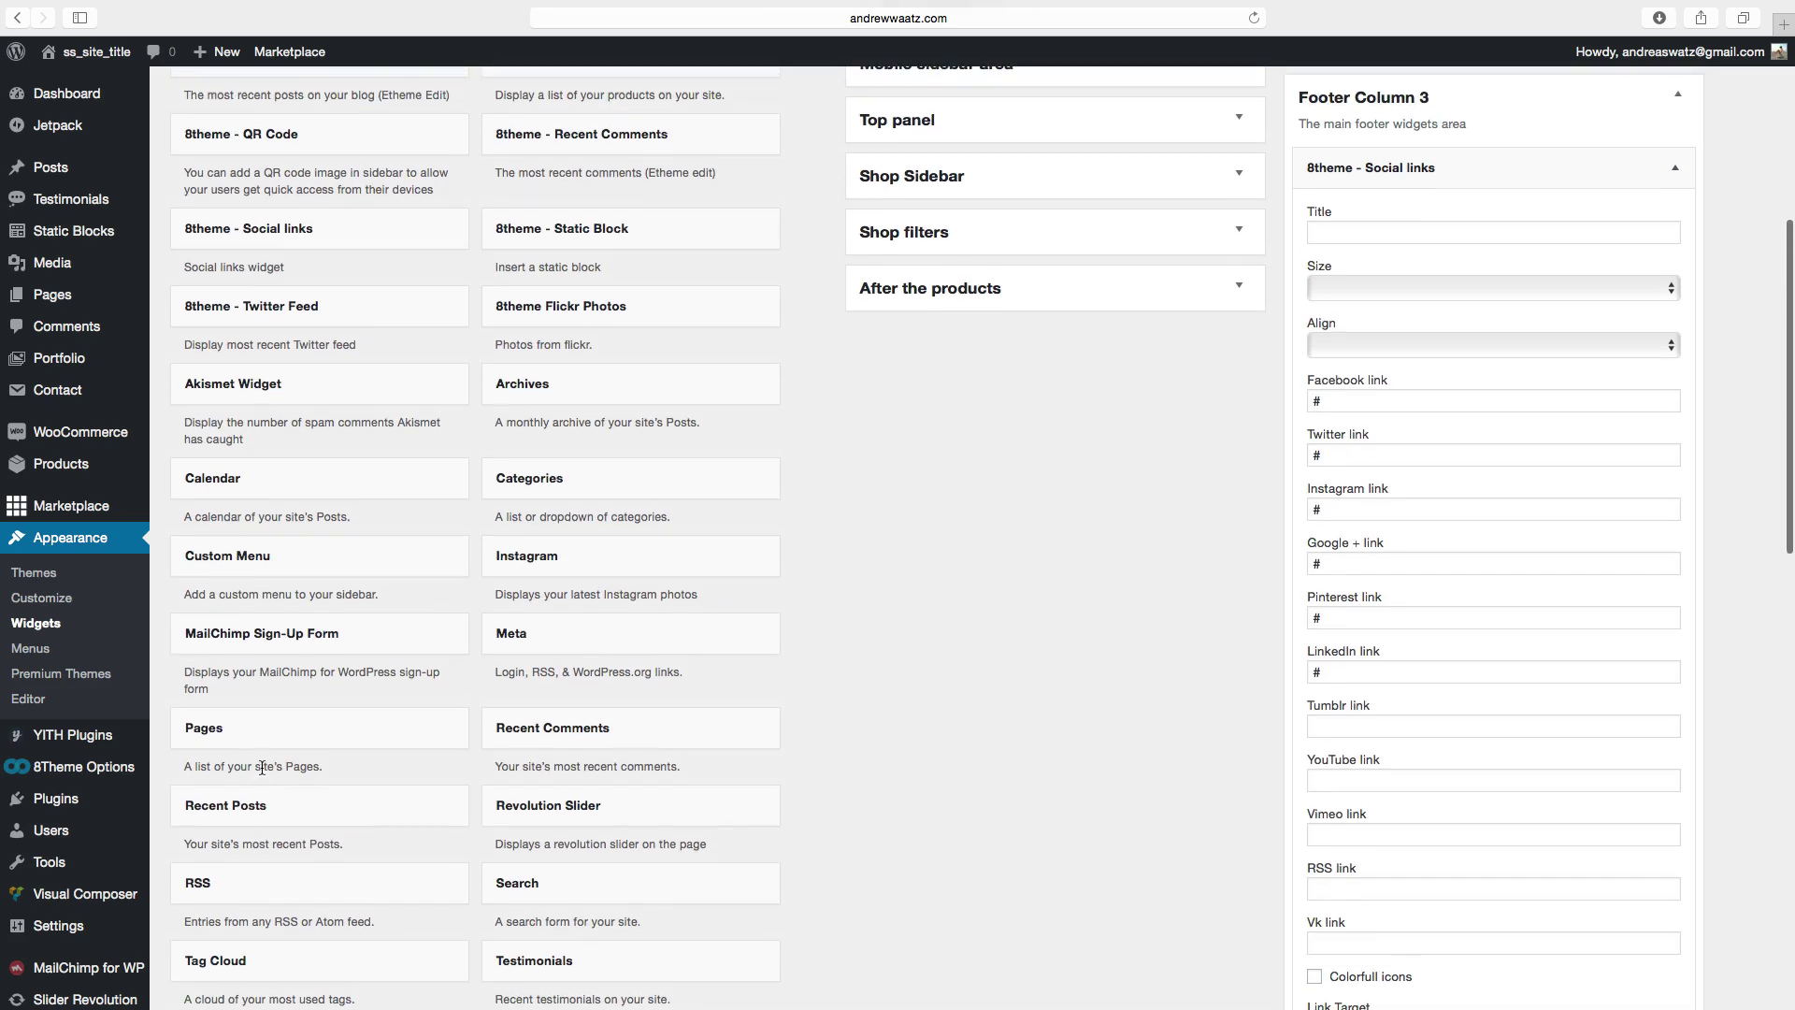
left_click(280, 806)
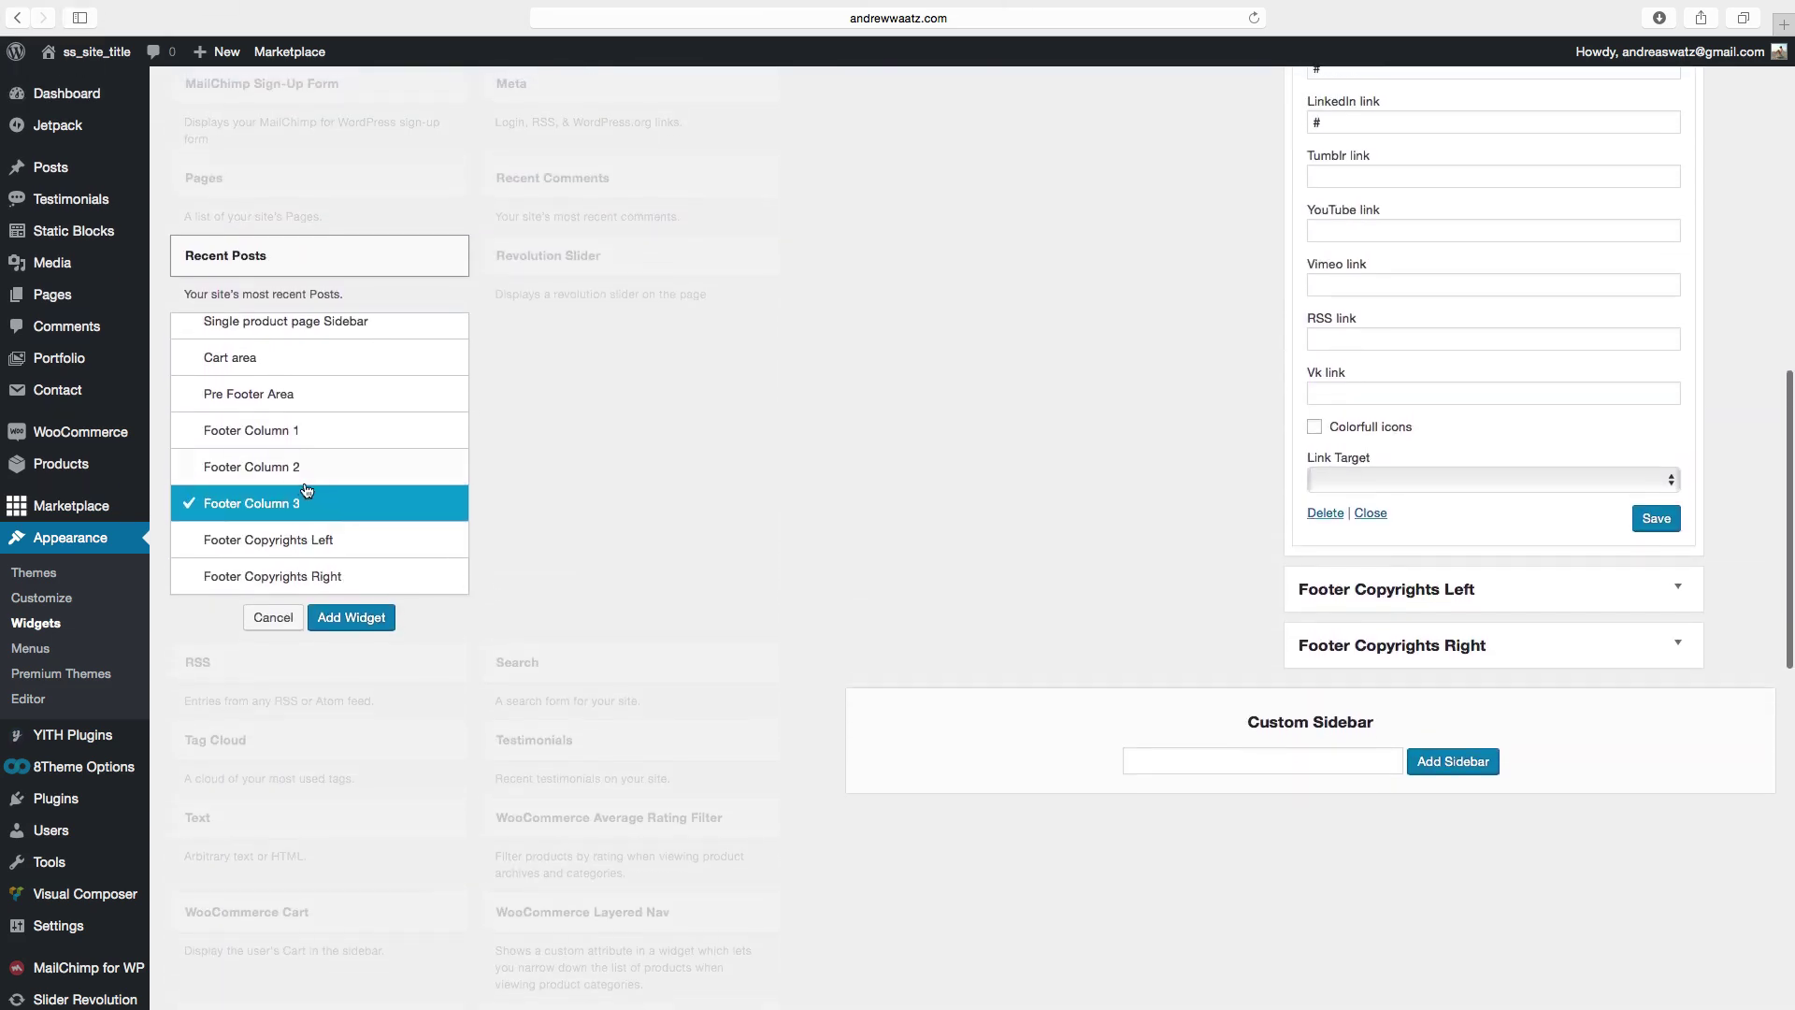
left_click(287, 470)
left_click(351, 617)
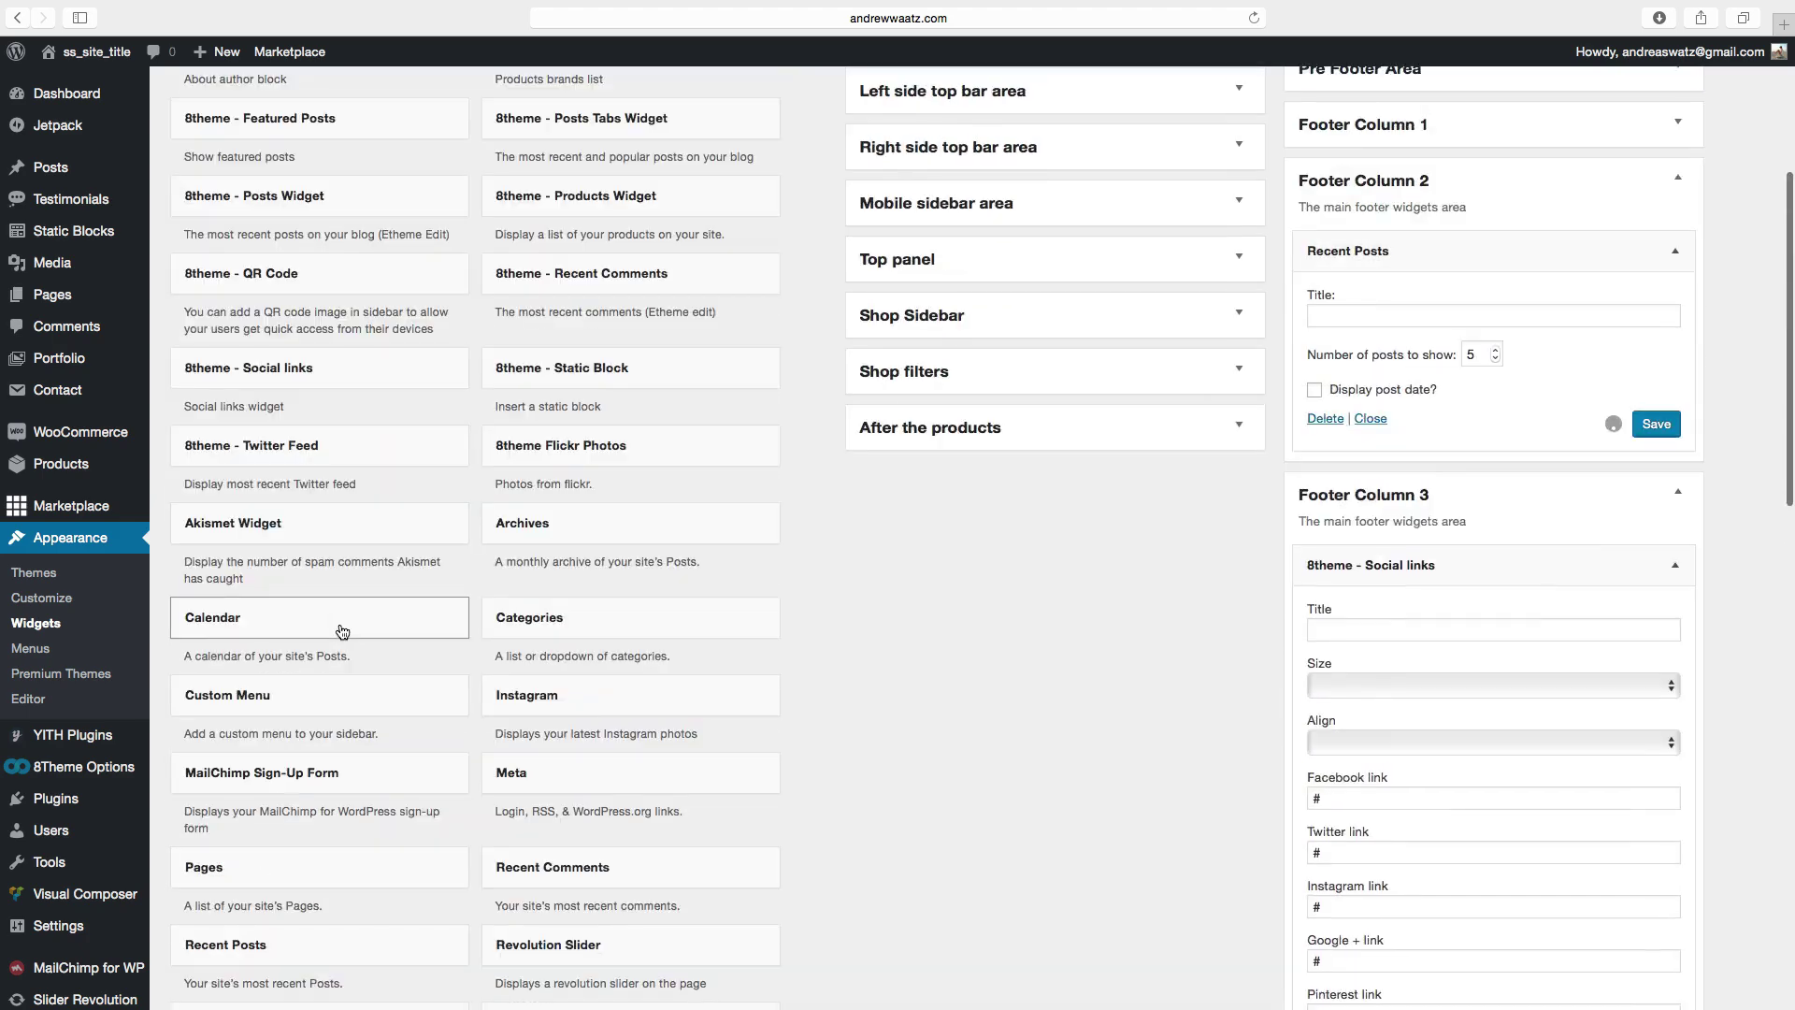
Step: Title the Footer Column 2 widget Recent Posts and save it
scroll(1295, 552, "up", 3)
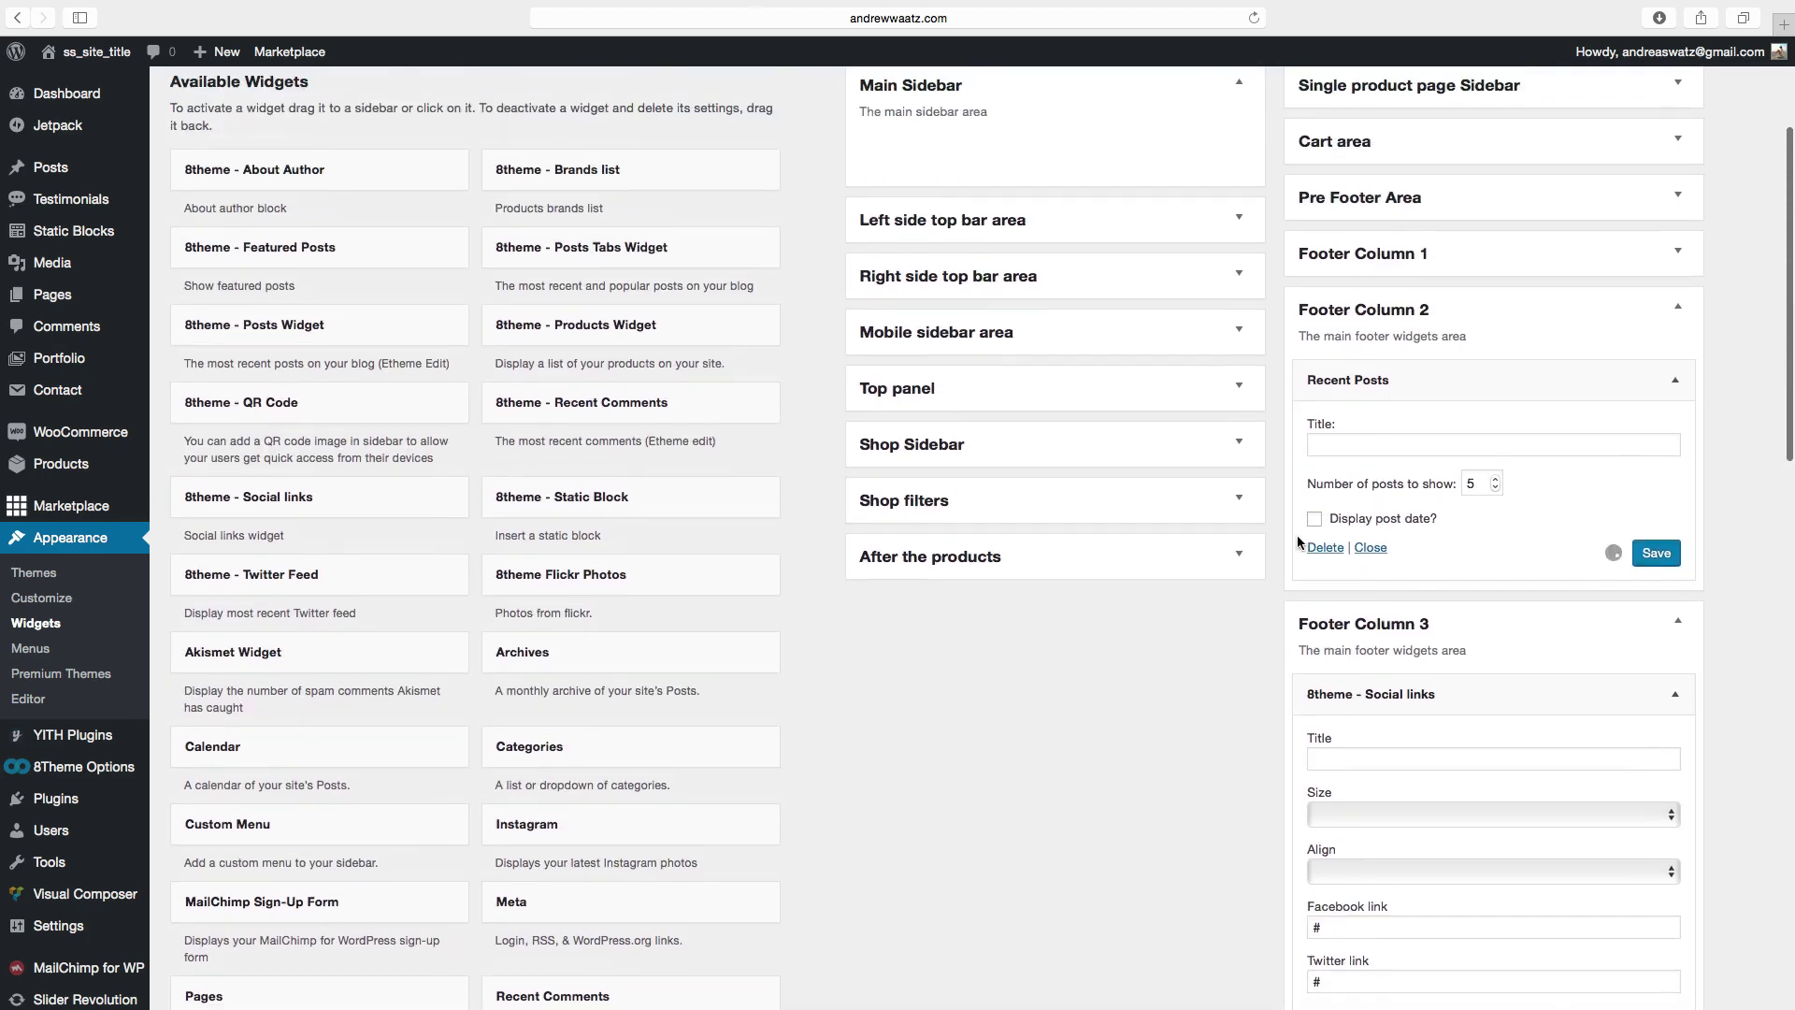
left_click(1353, 456)
type("Recent Posts")
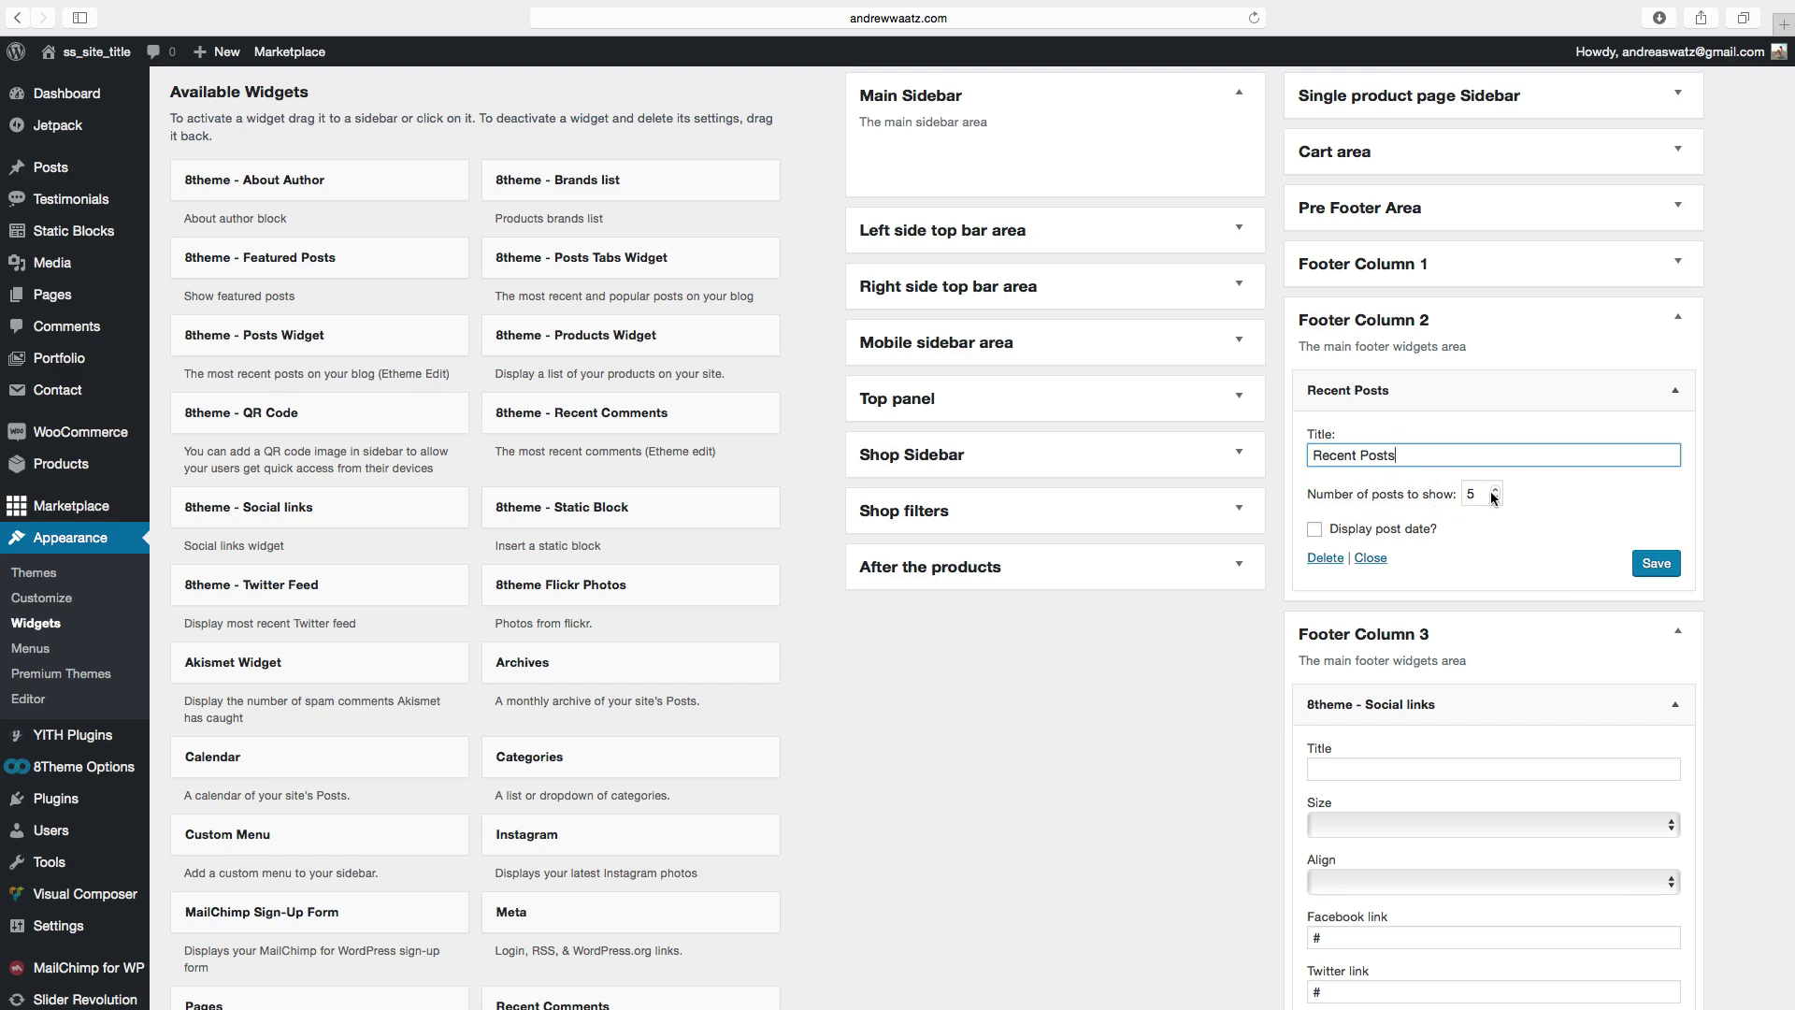
left_click(1654, 564)
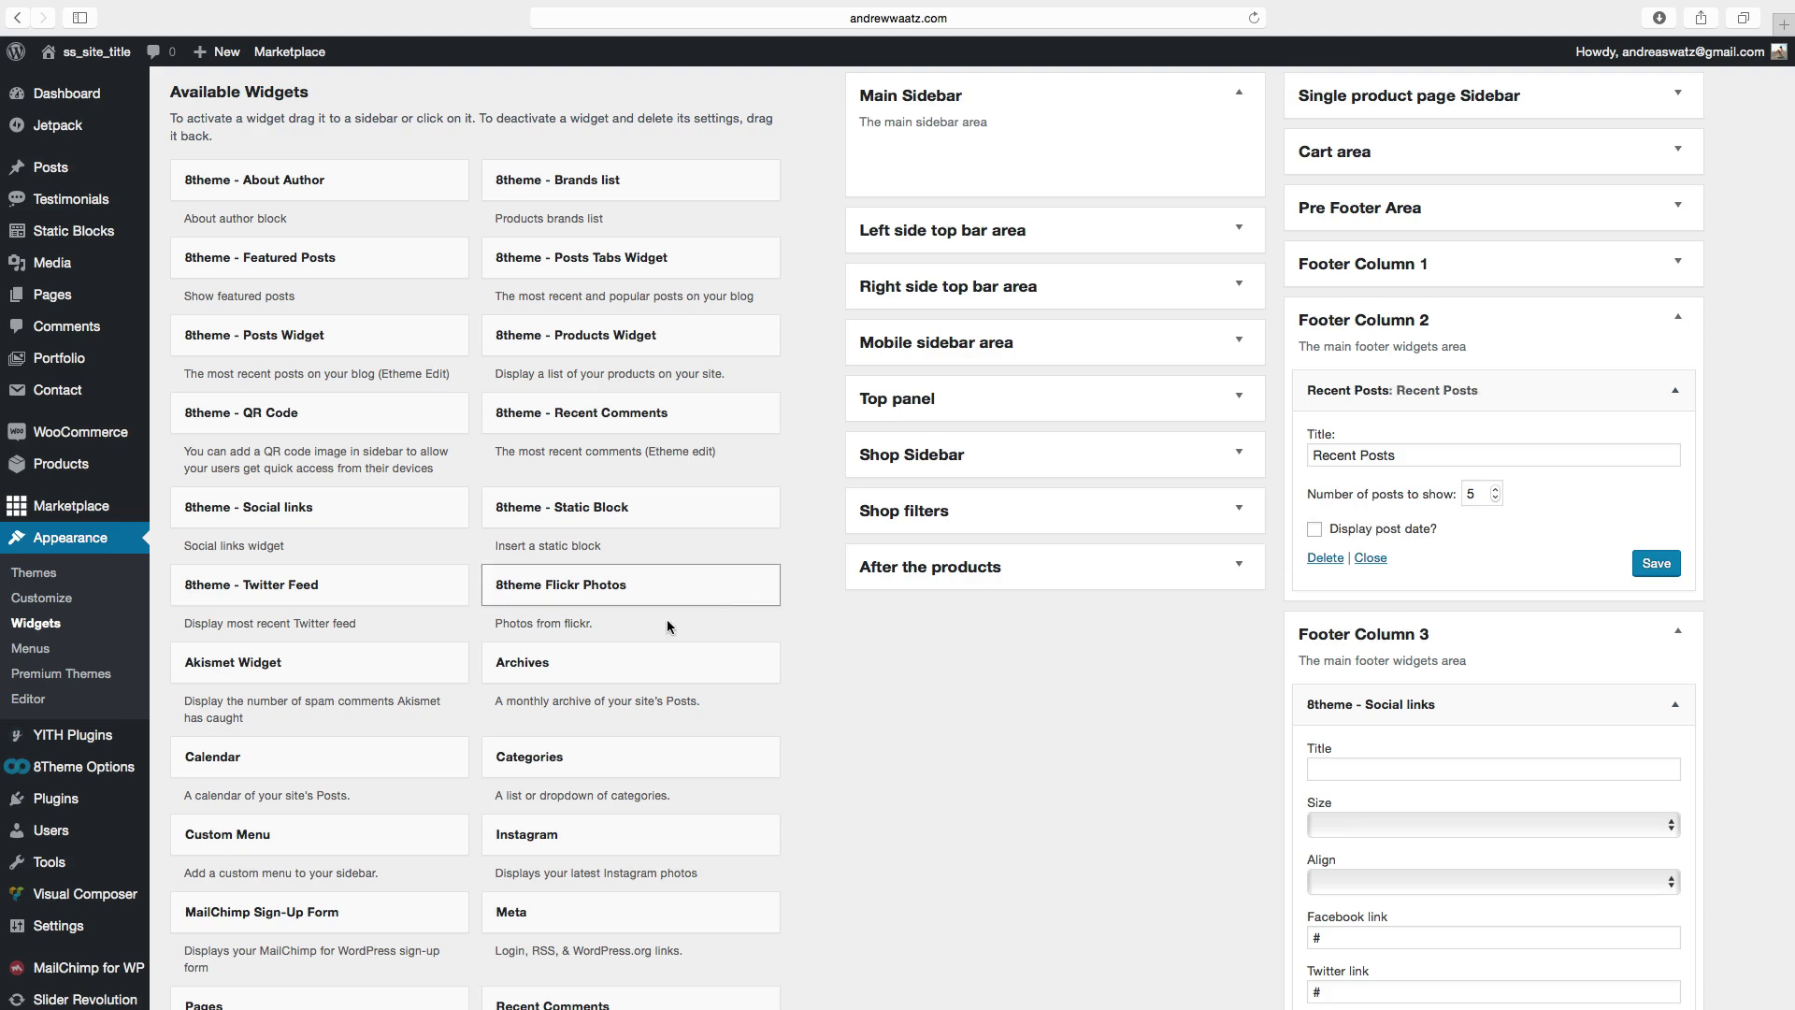
Step: Add the Search widget to Footer Column 1
scroll(376, 752, "down", 8)
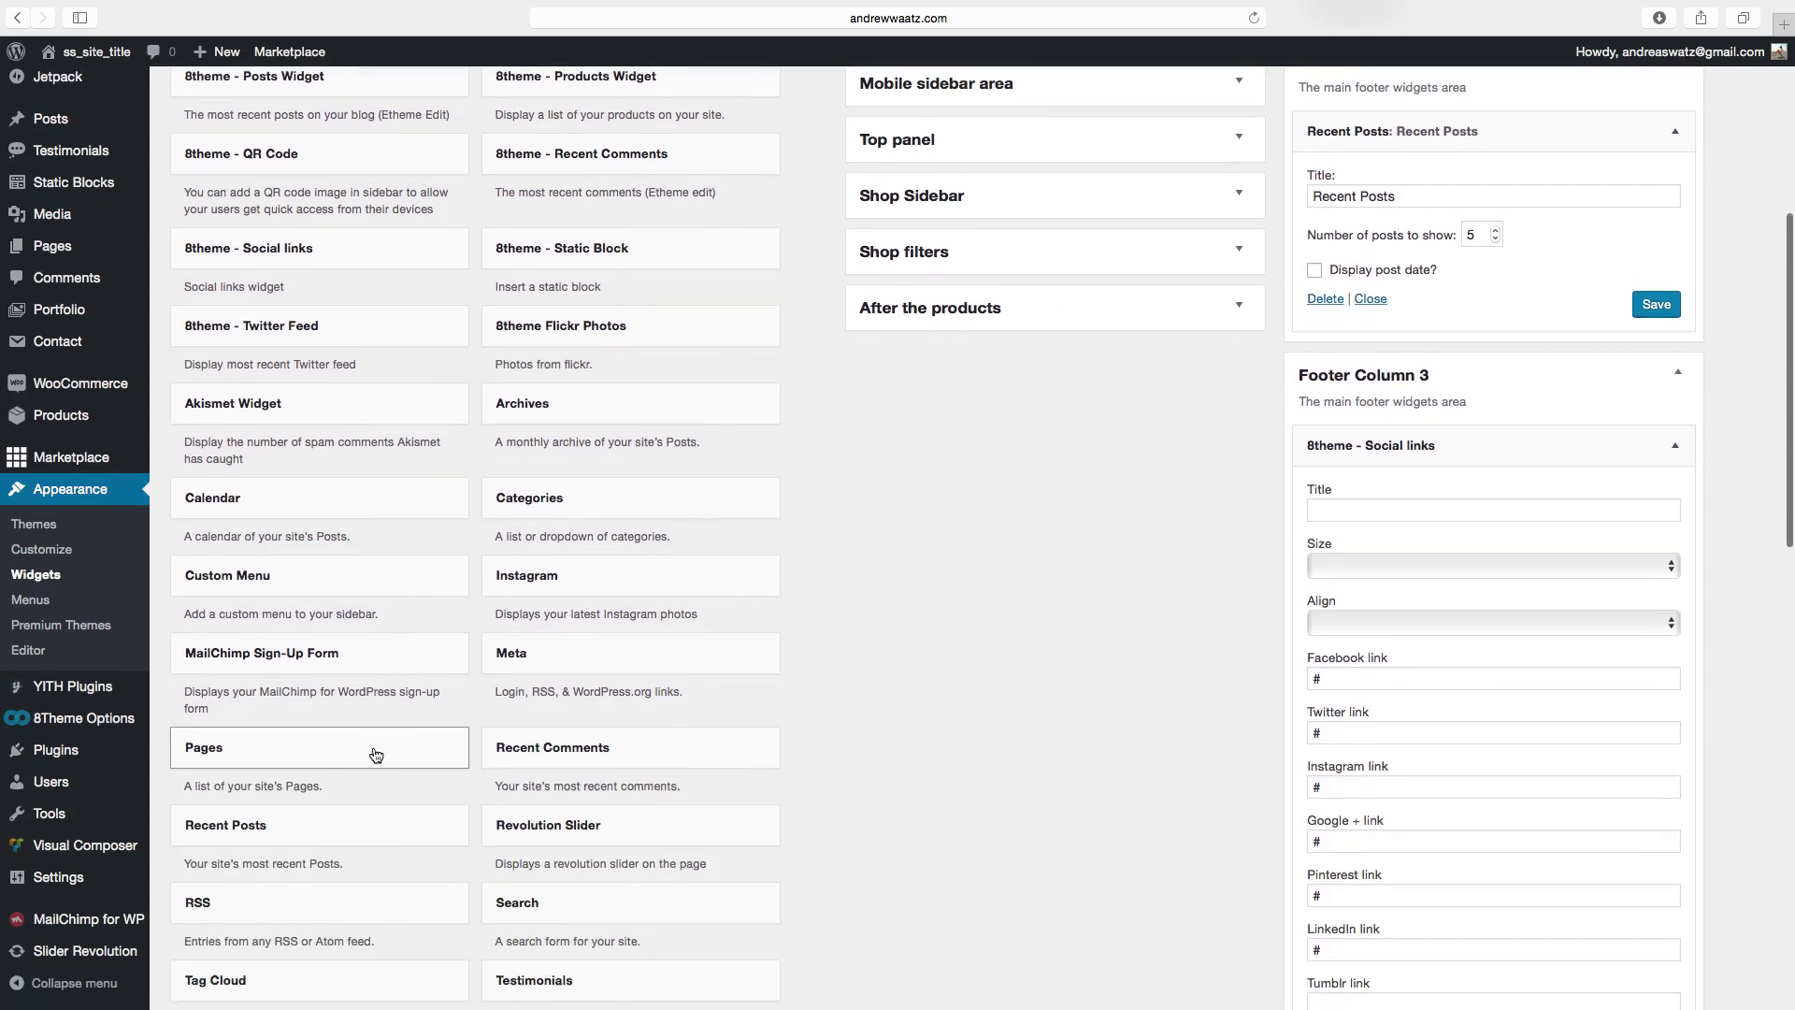
scroll(377, 755, "down", 4)
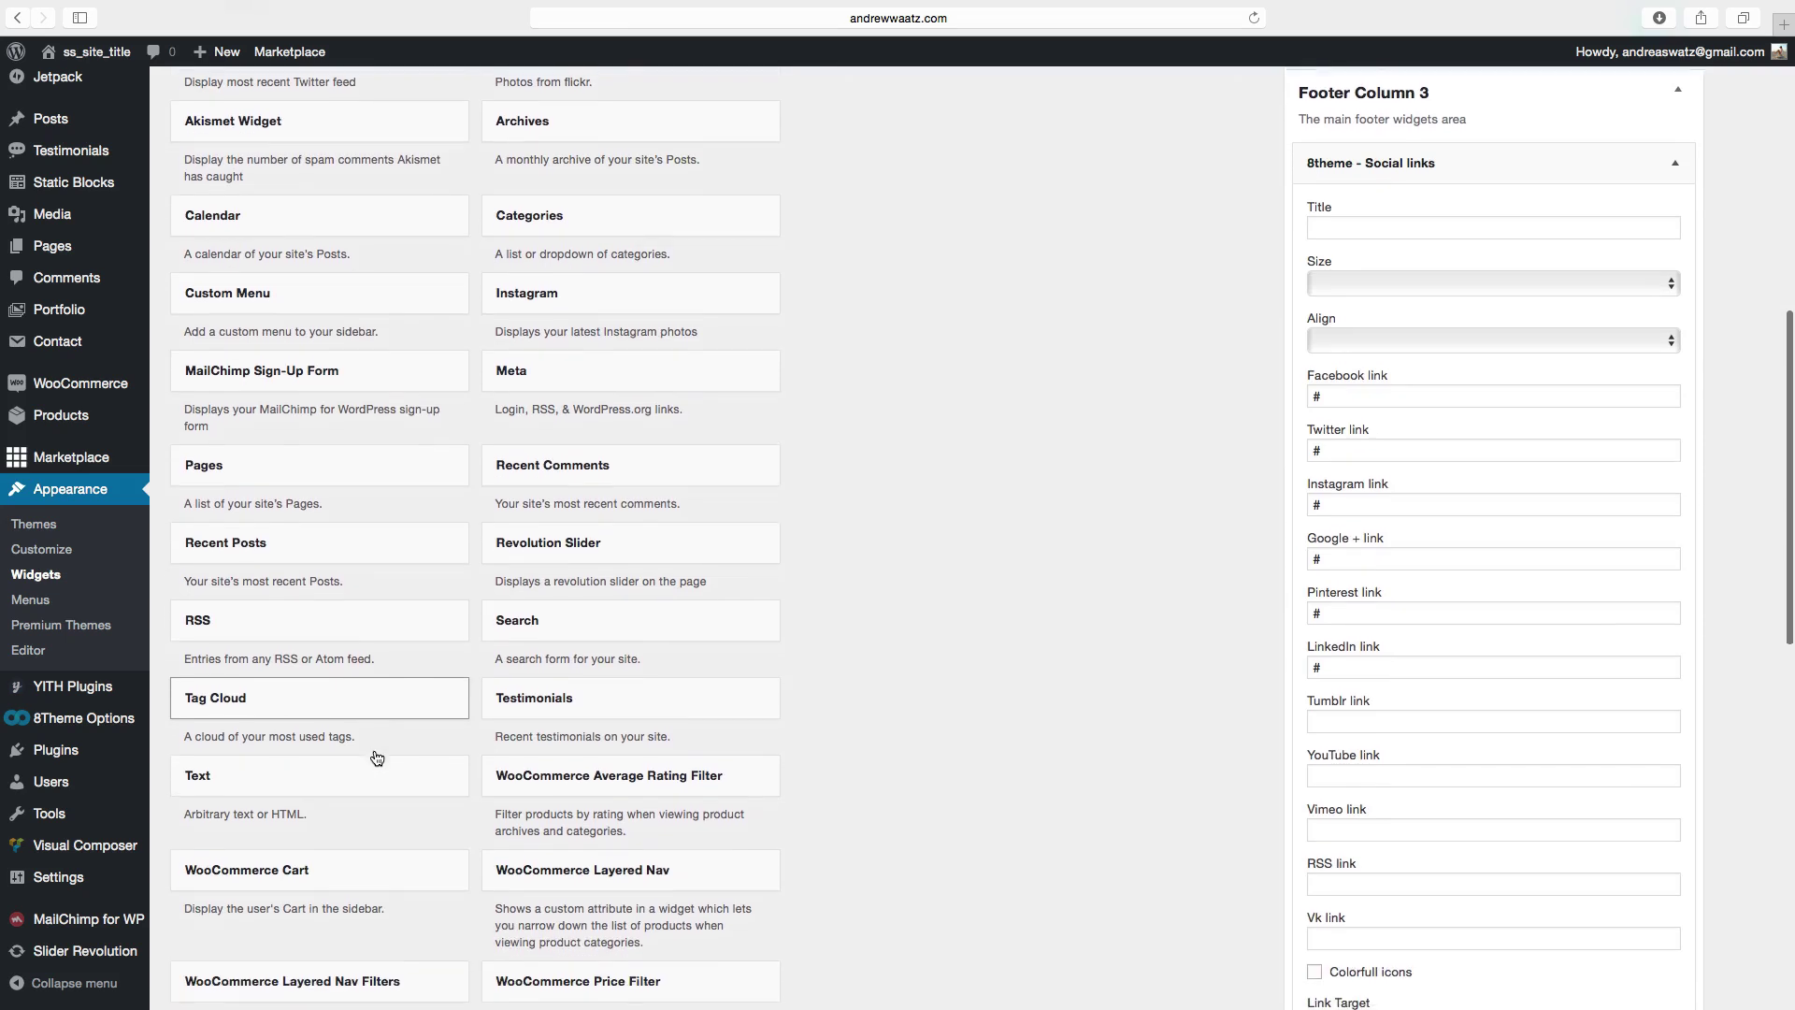
scroll(374, 757, "up", 5)
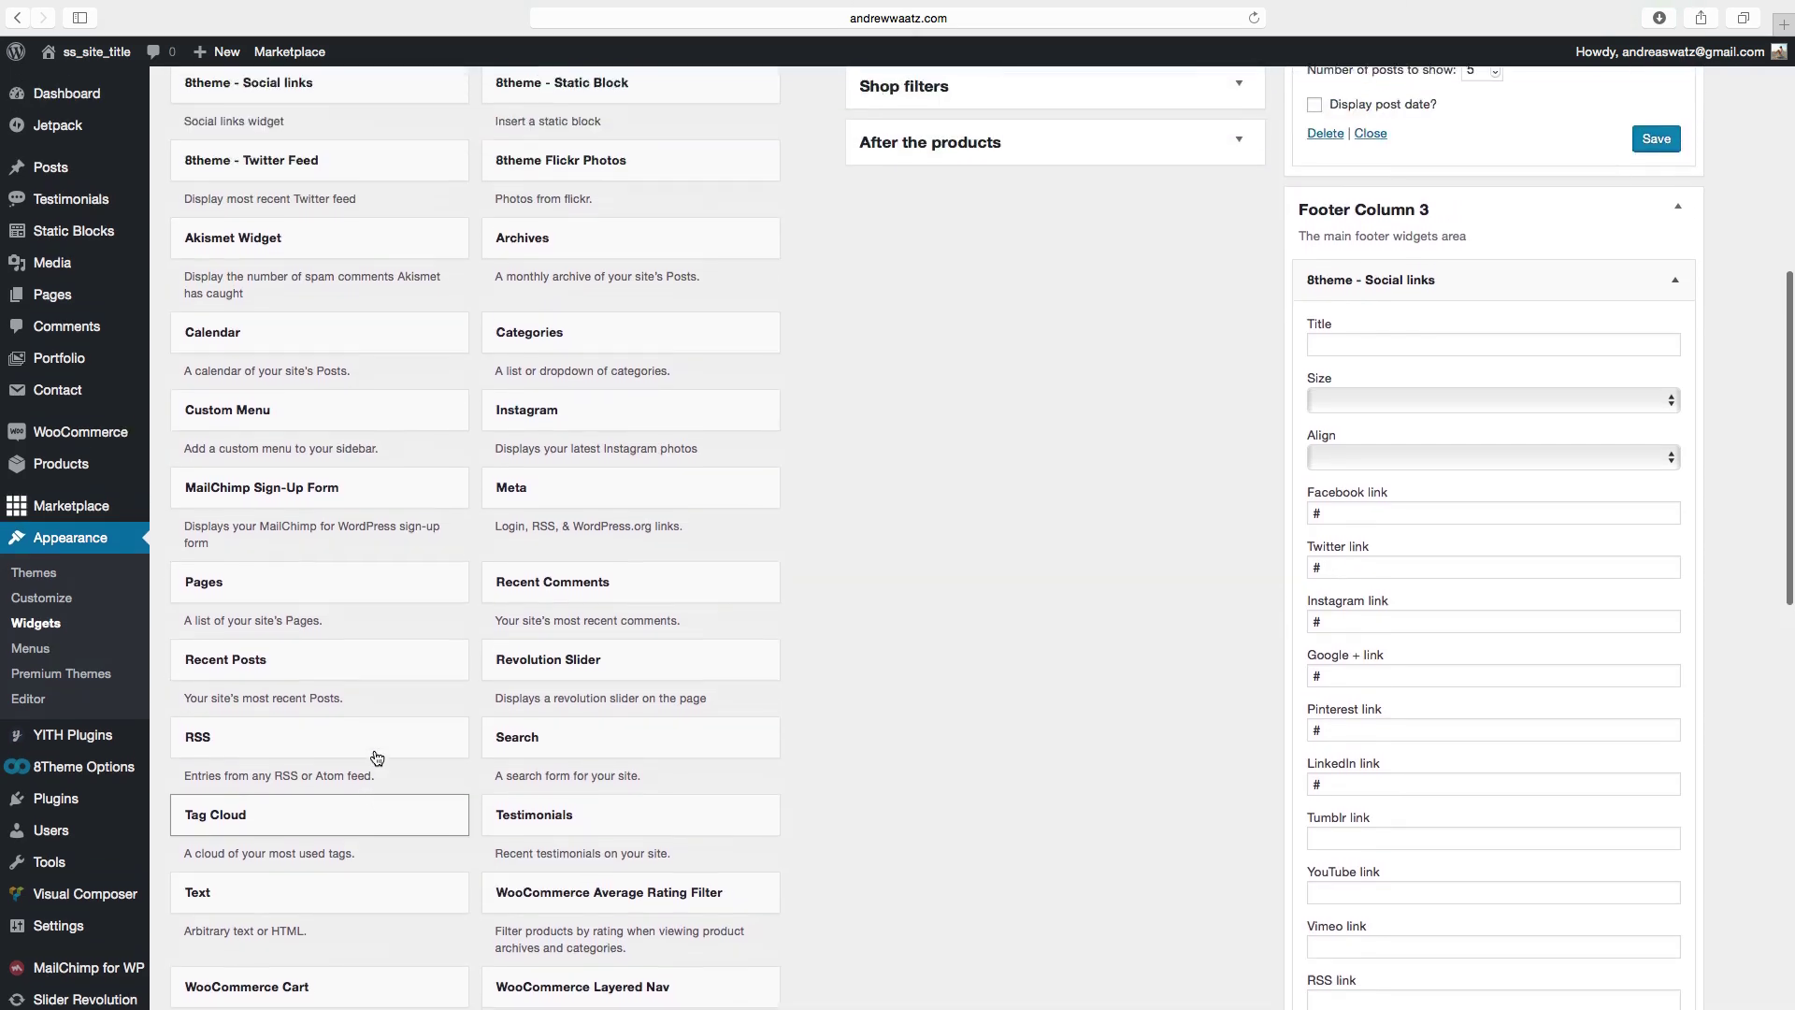
scroll(366, 757, "down", 2)
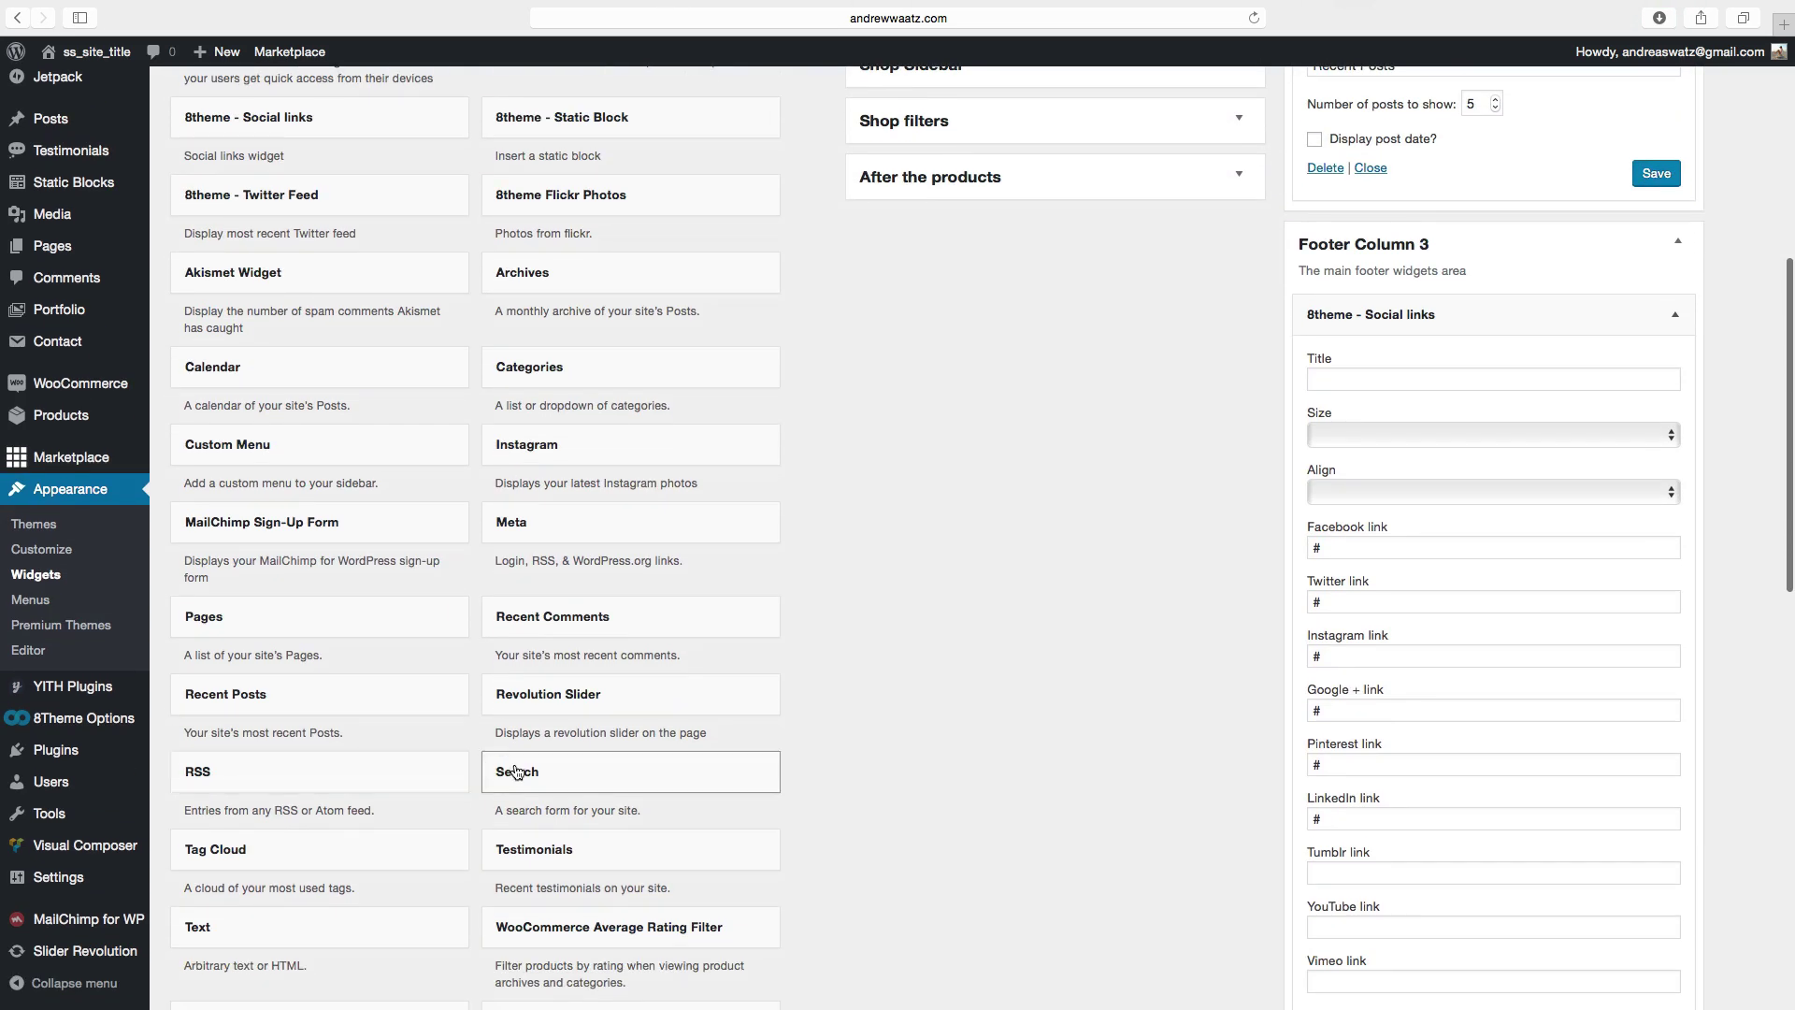
left_click(522, 772)
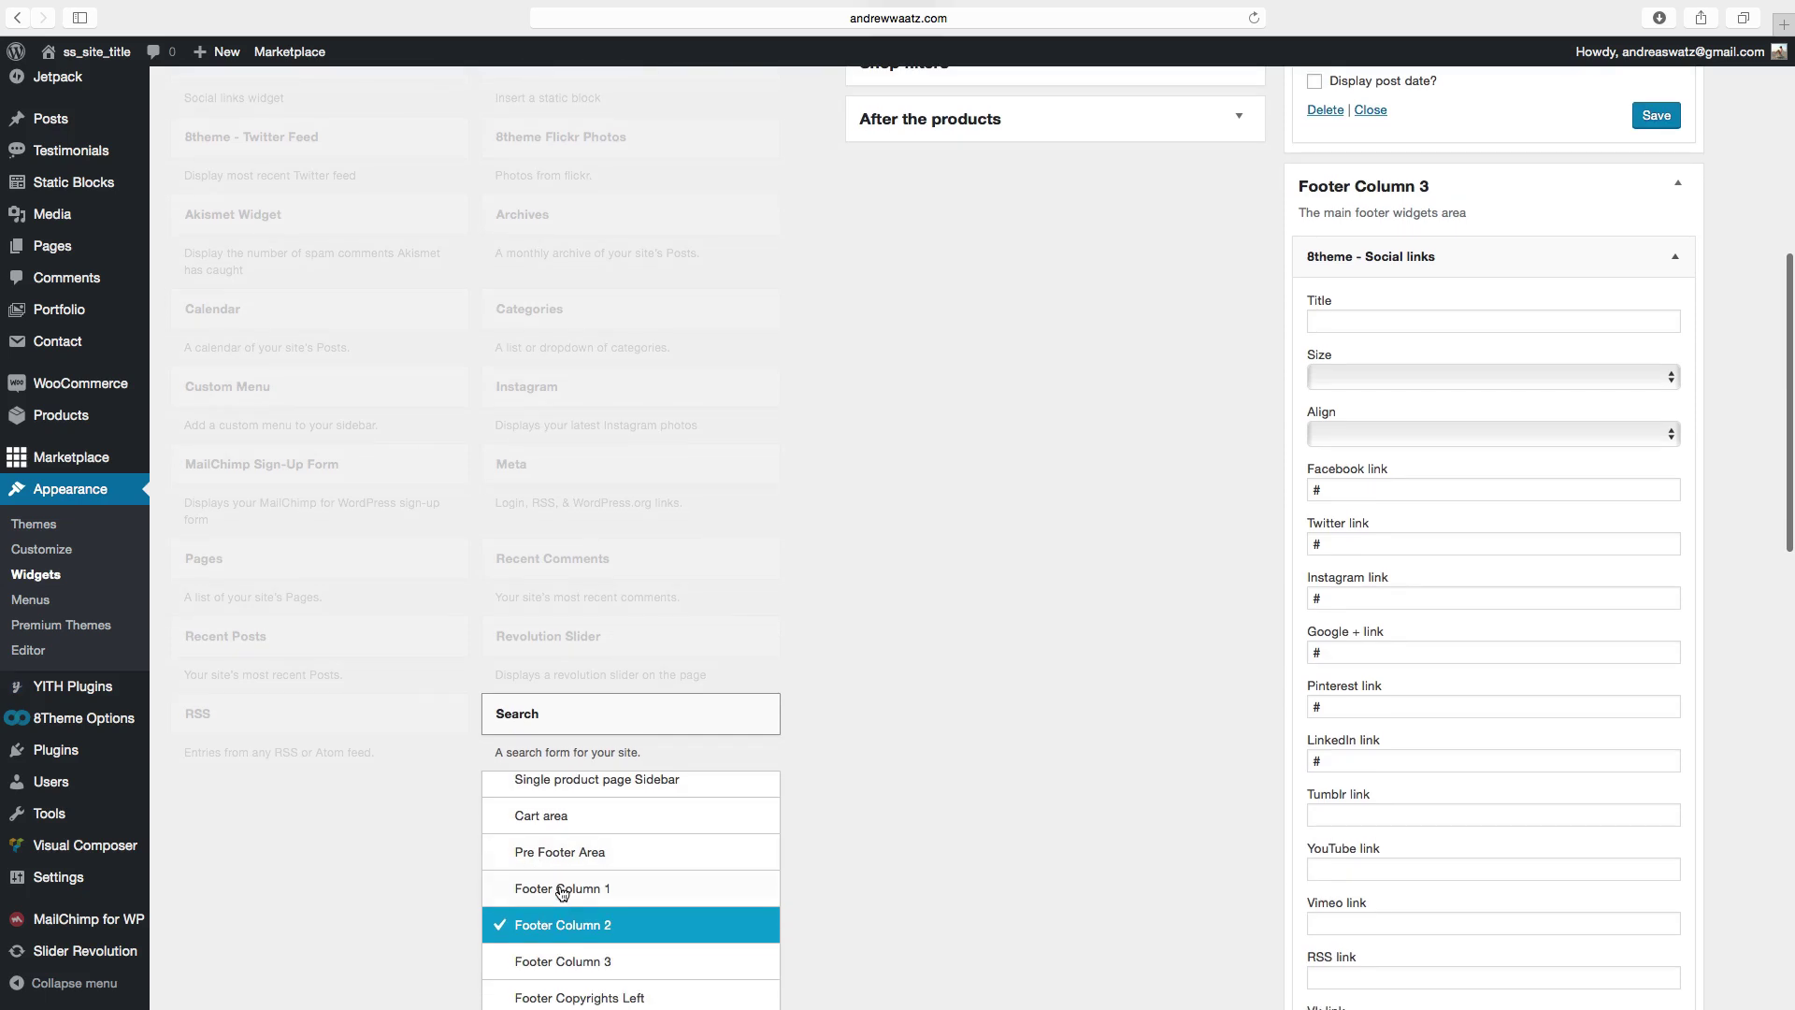
left_click(565, 890)
scroll(622, 900, "down", 4)
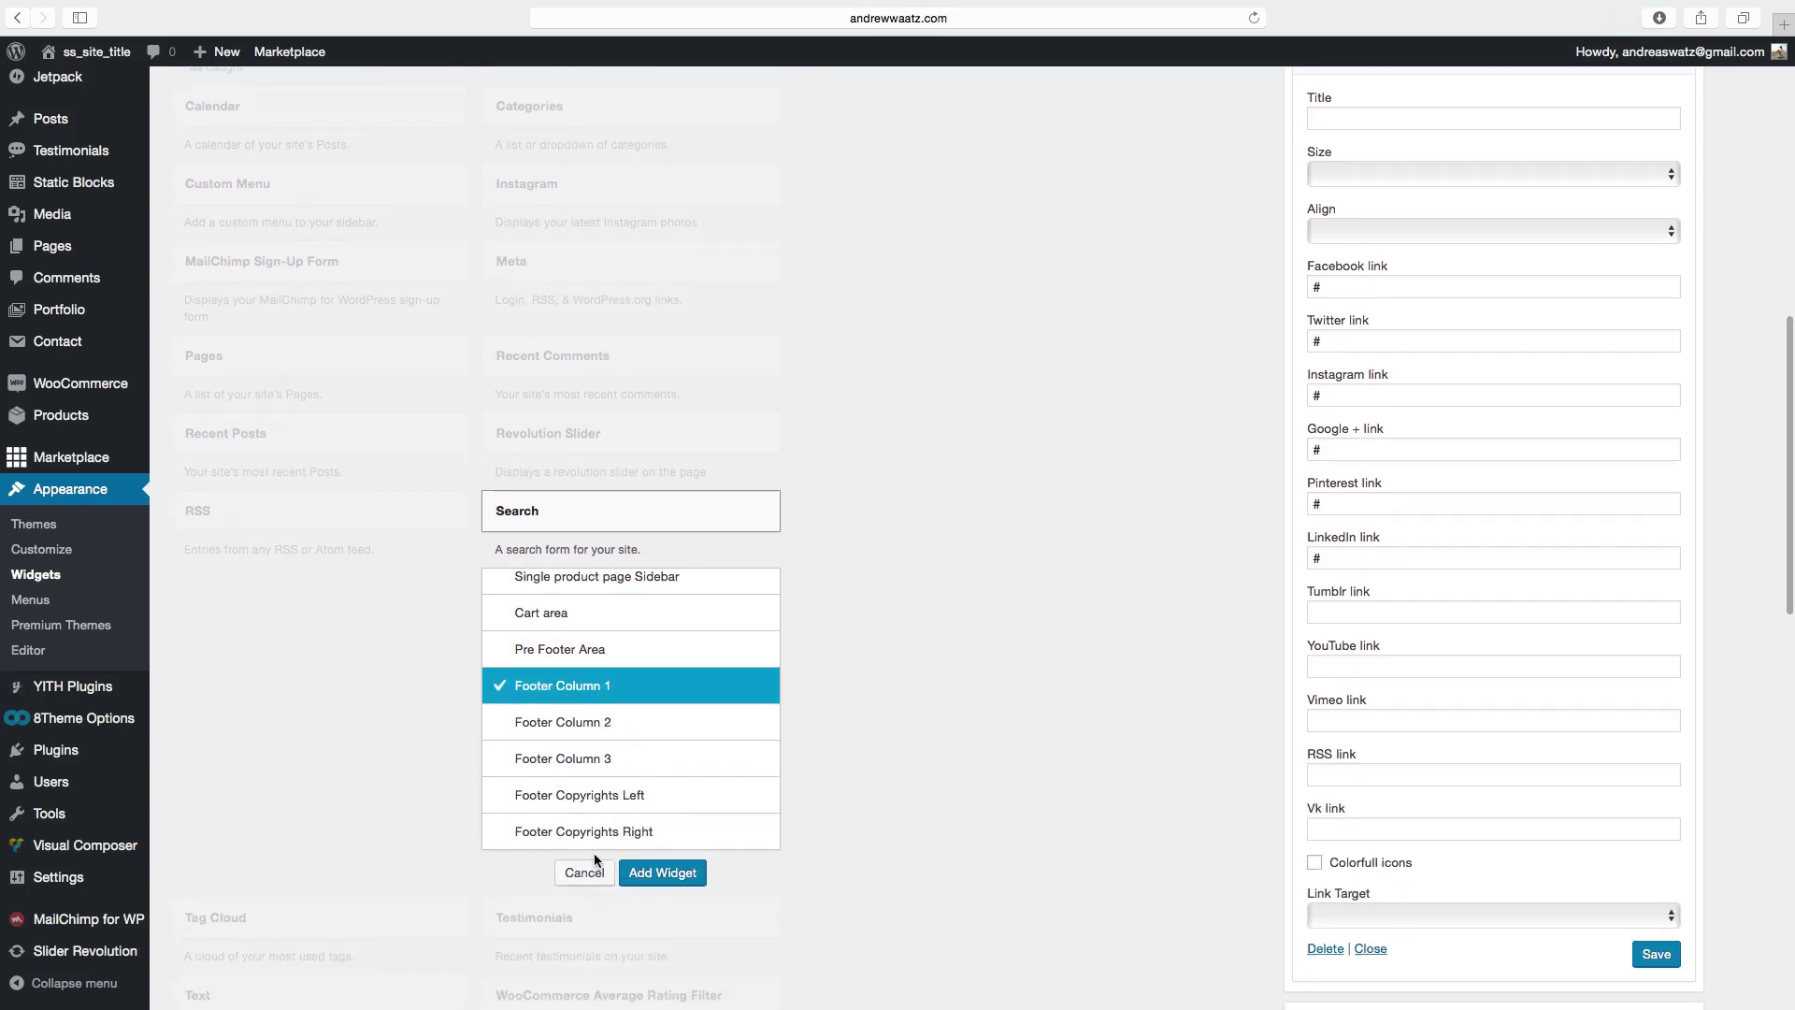
left_click(651, 876)
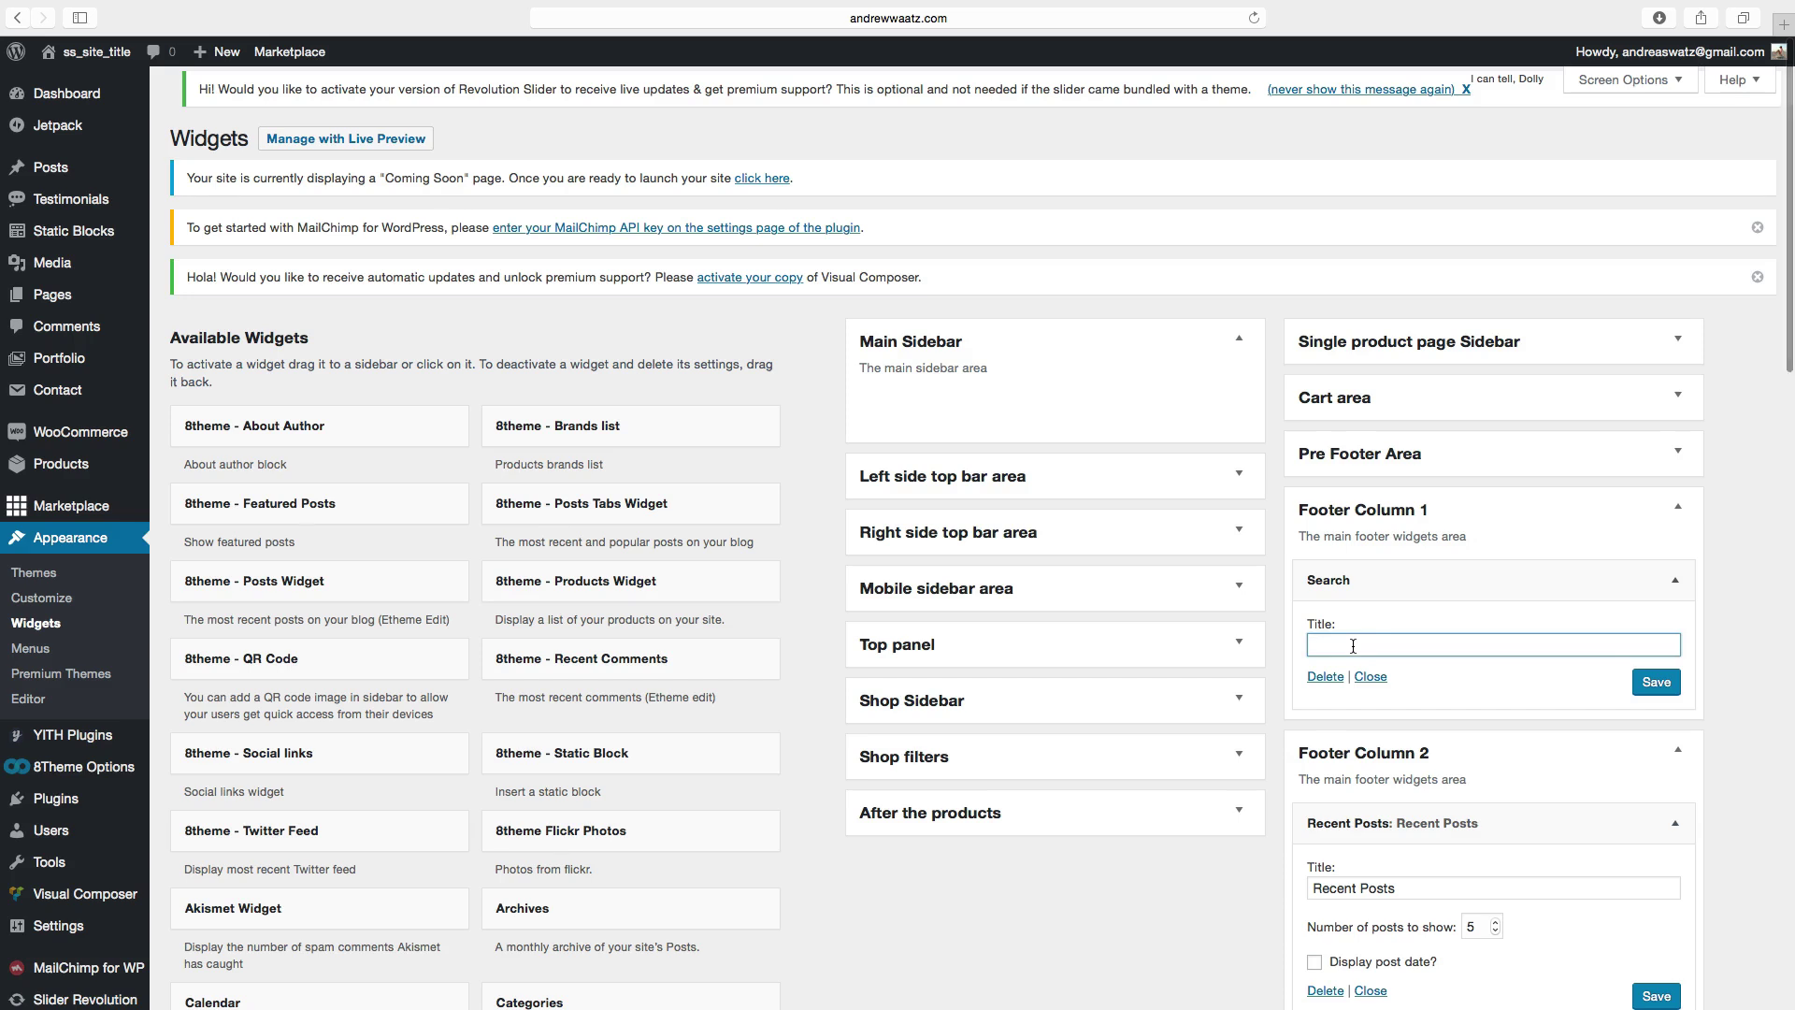
Step: Save the Footer Column 1 Search widget with the title Search Products and open the website to check the footer
type("Search")
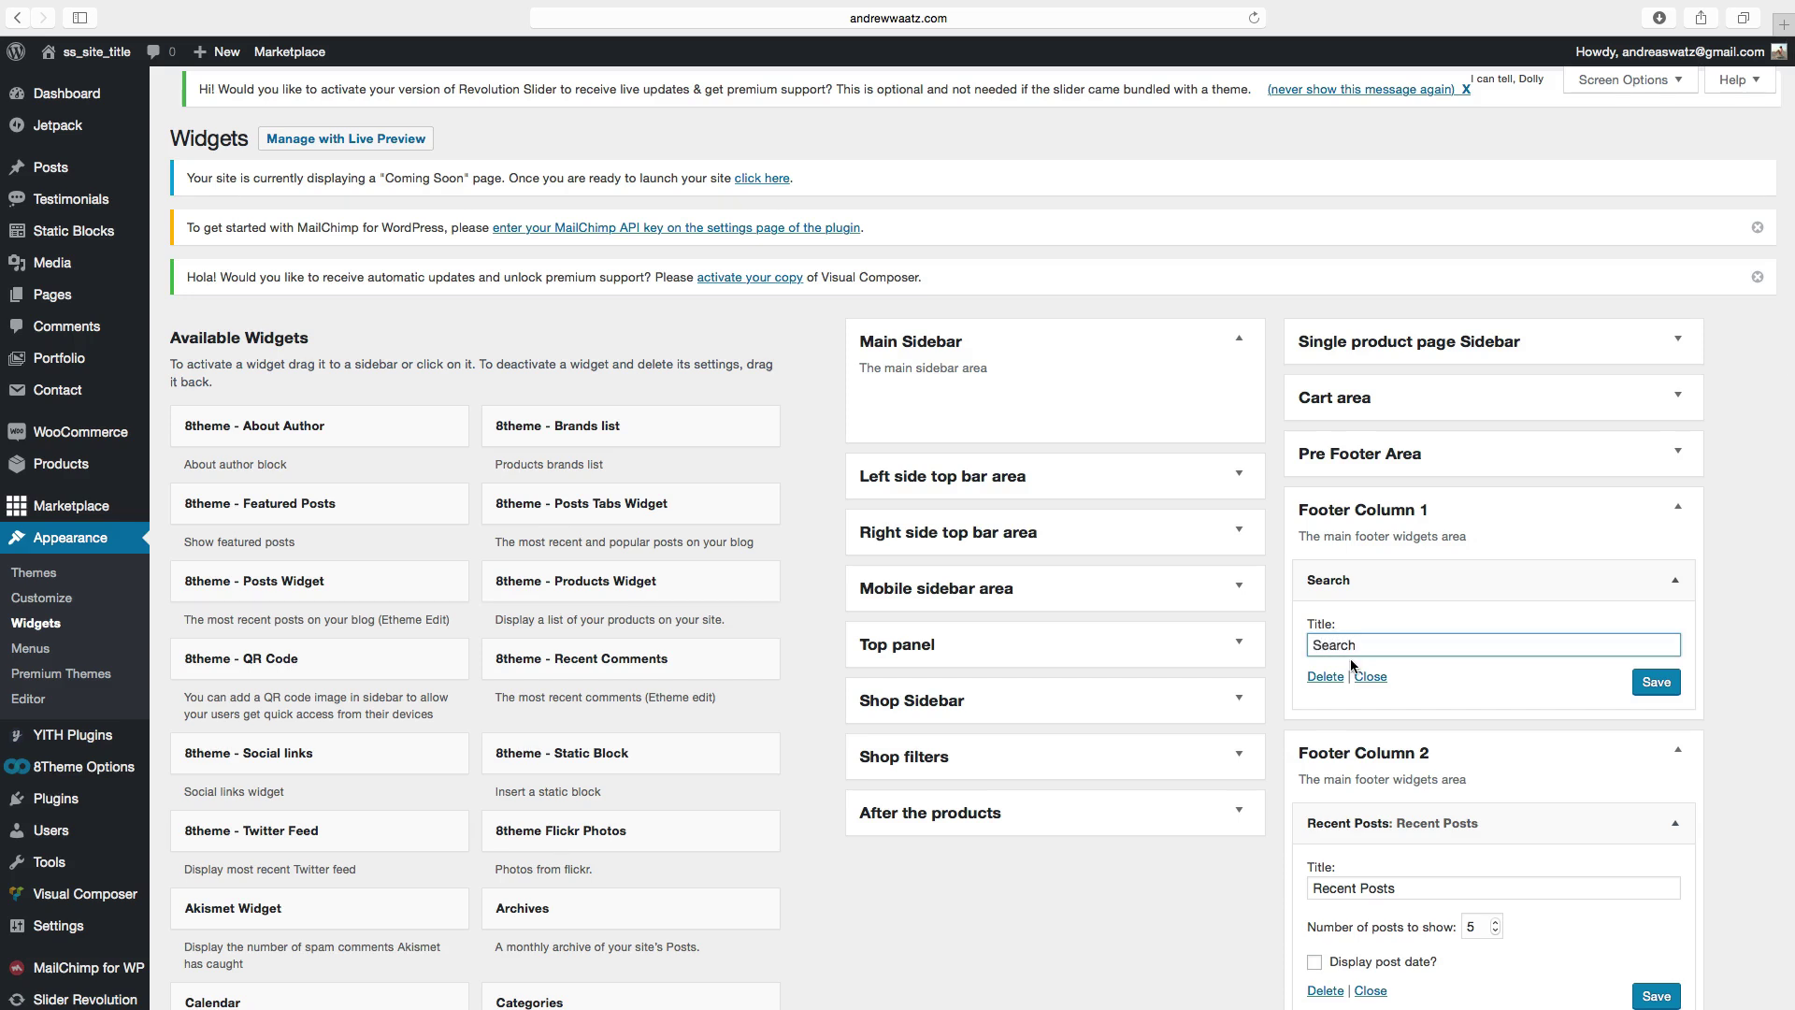
type(" Products")
left_click(1655, 683)
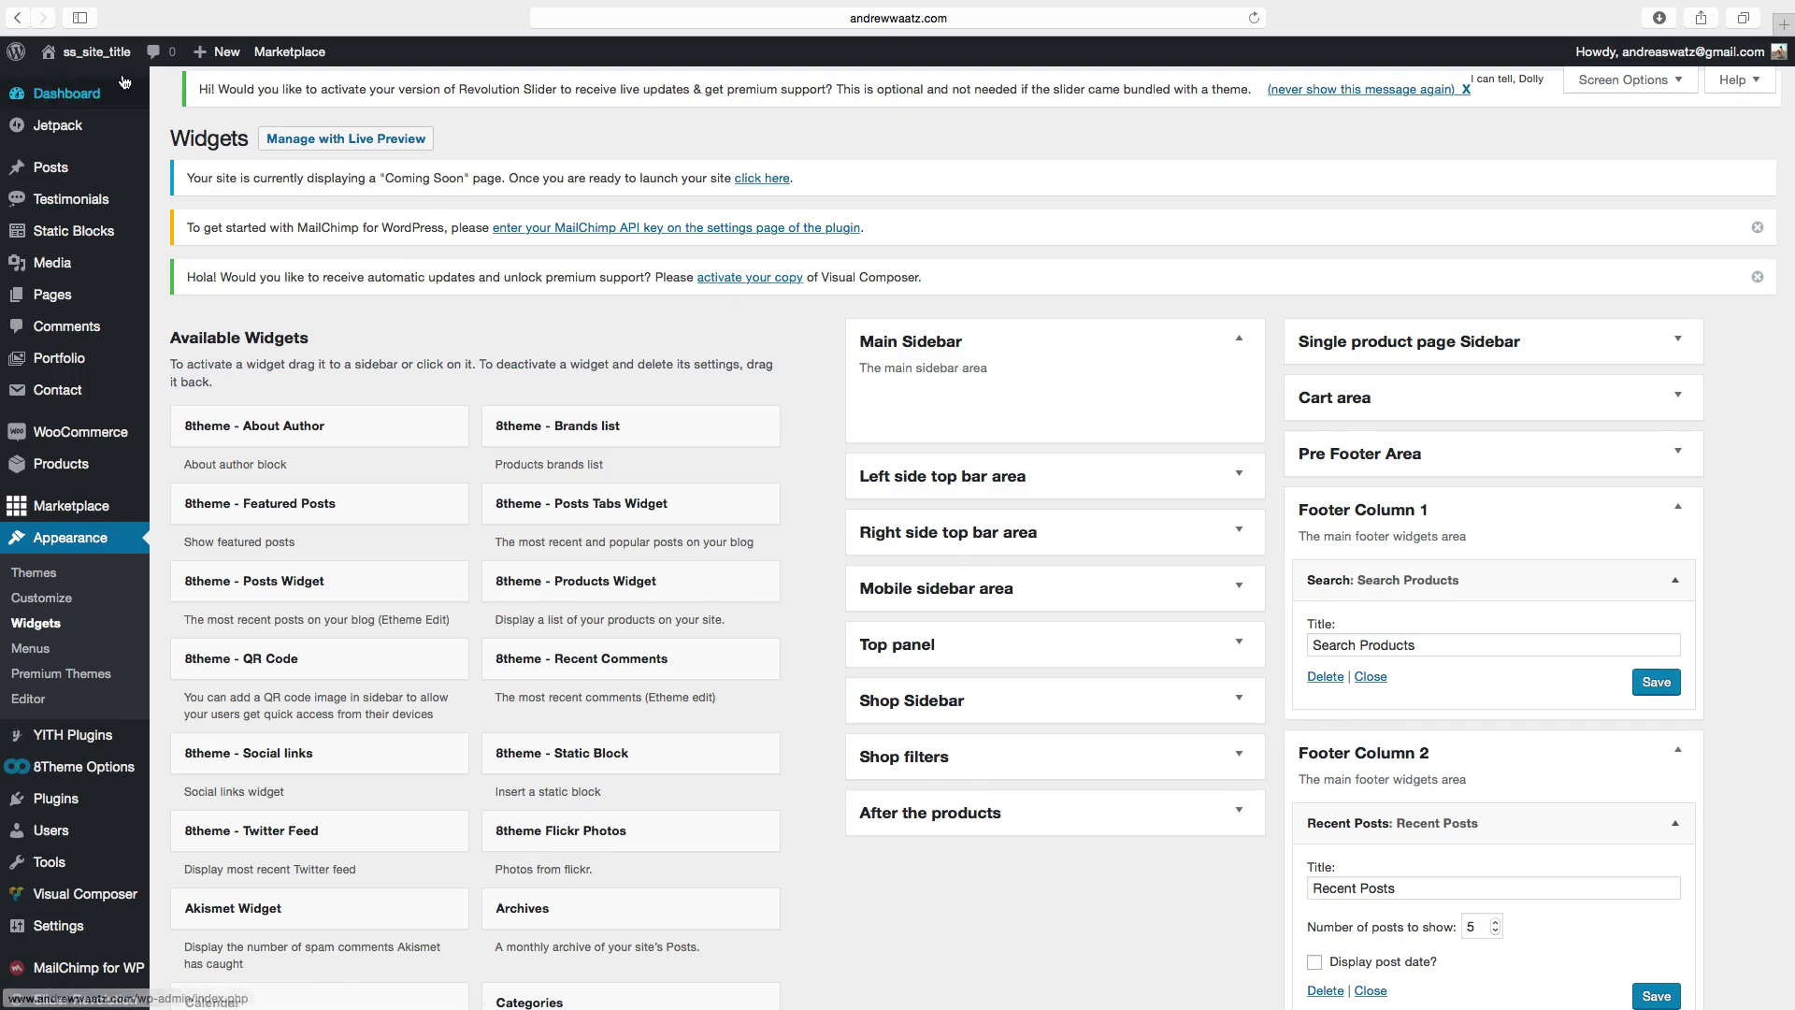
left_click(92, 55)
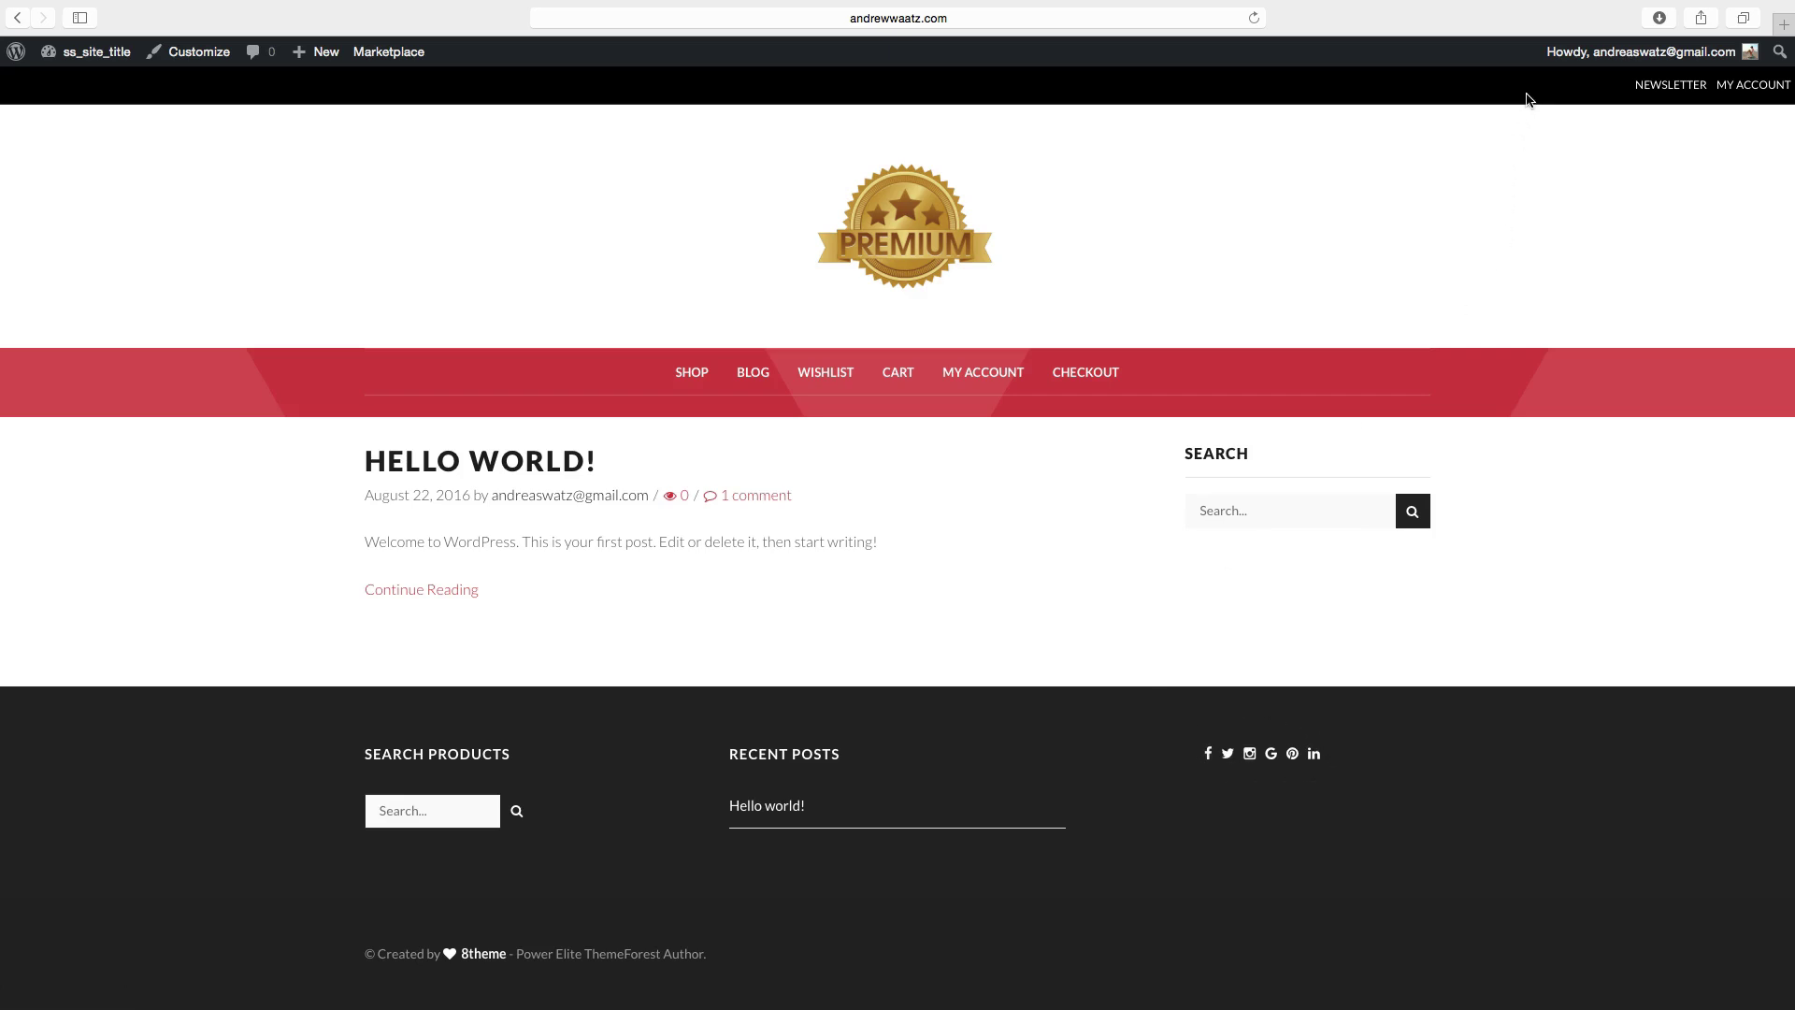
Step: Return to the Widgets page and add the 8theme - Social links widget to the Right side top bar area
mouse_move(89, 52)
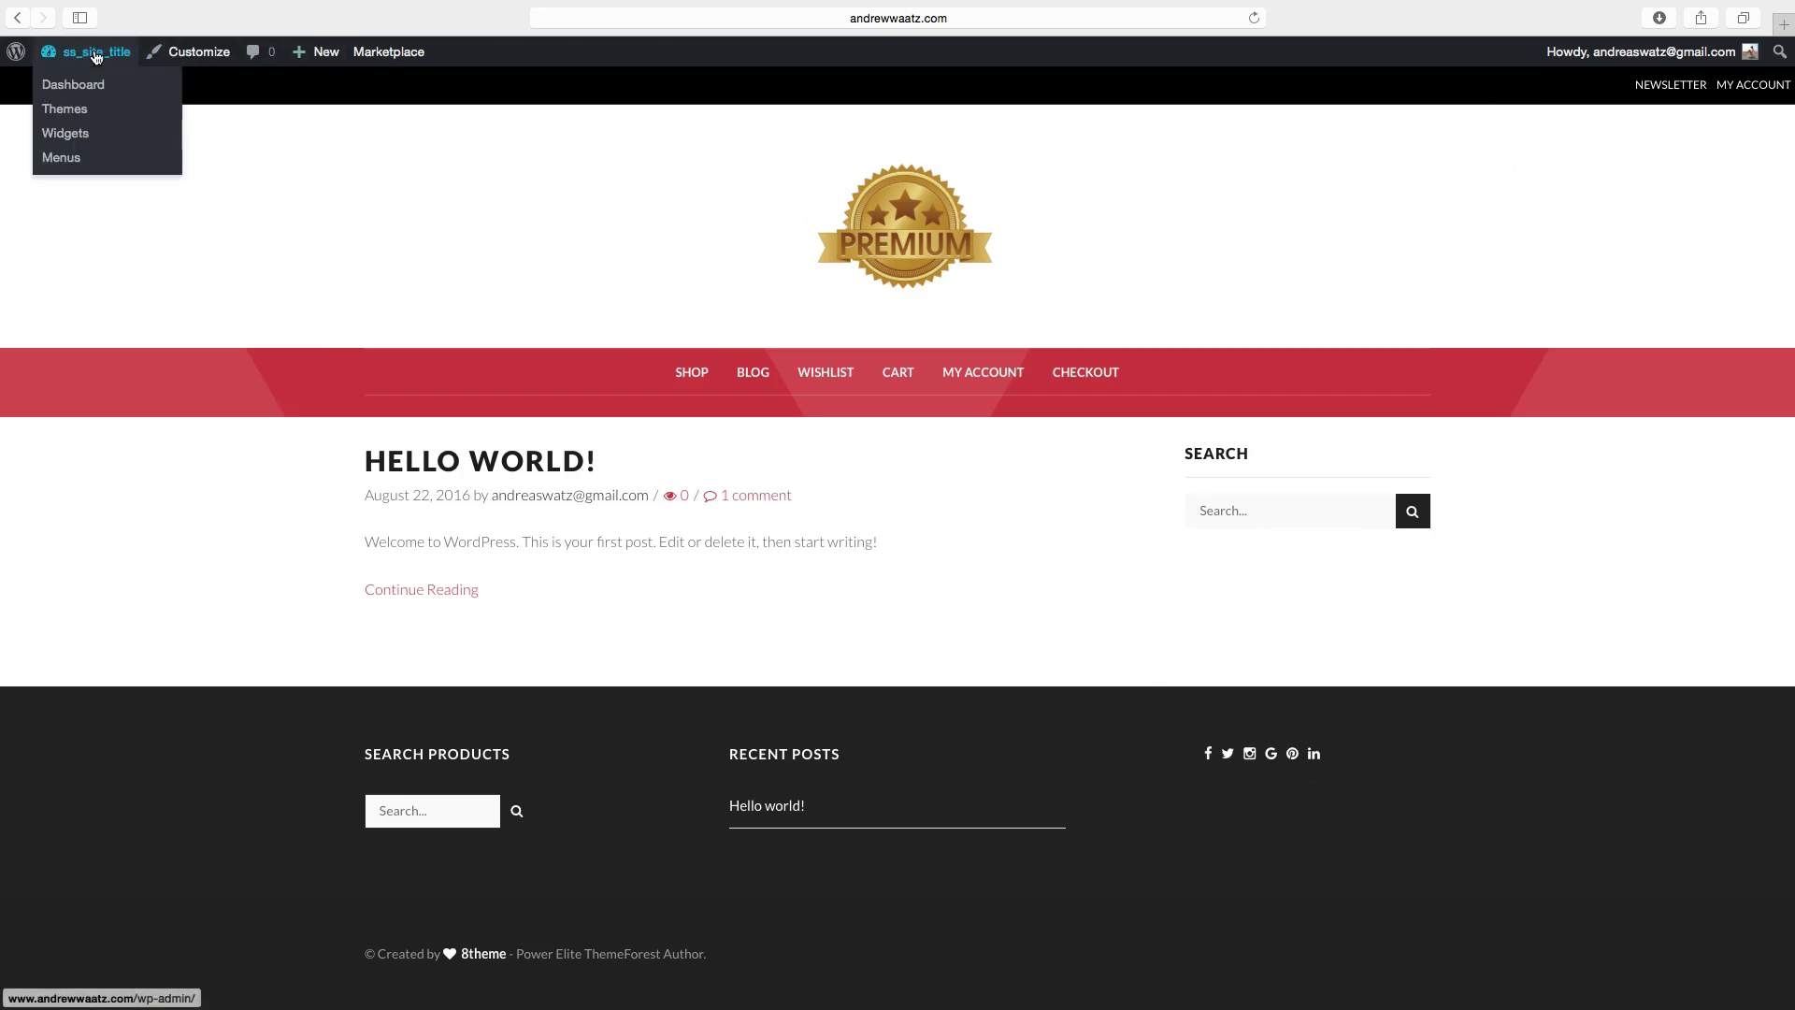
left_click(68, 141)
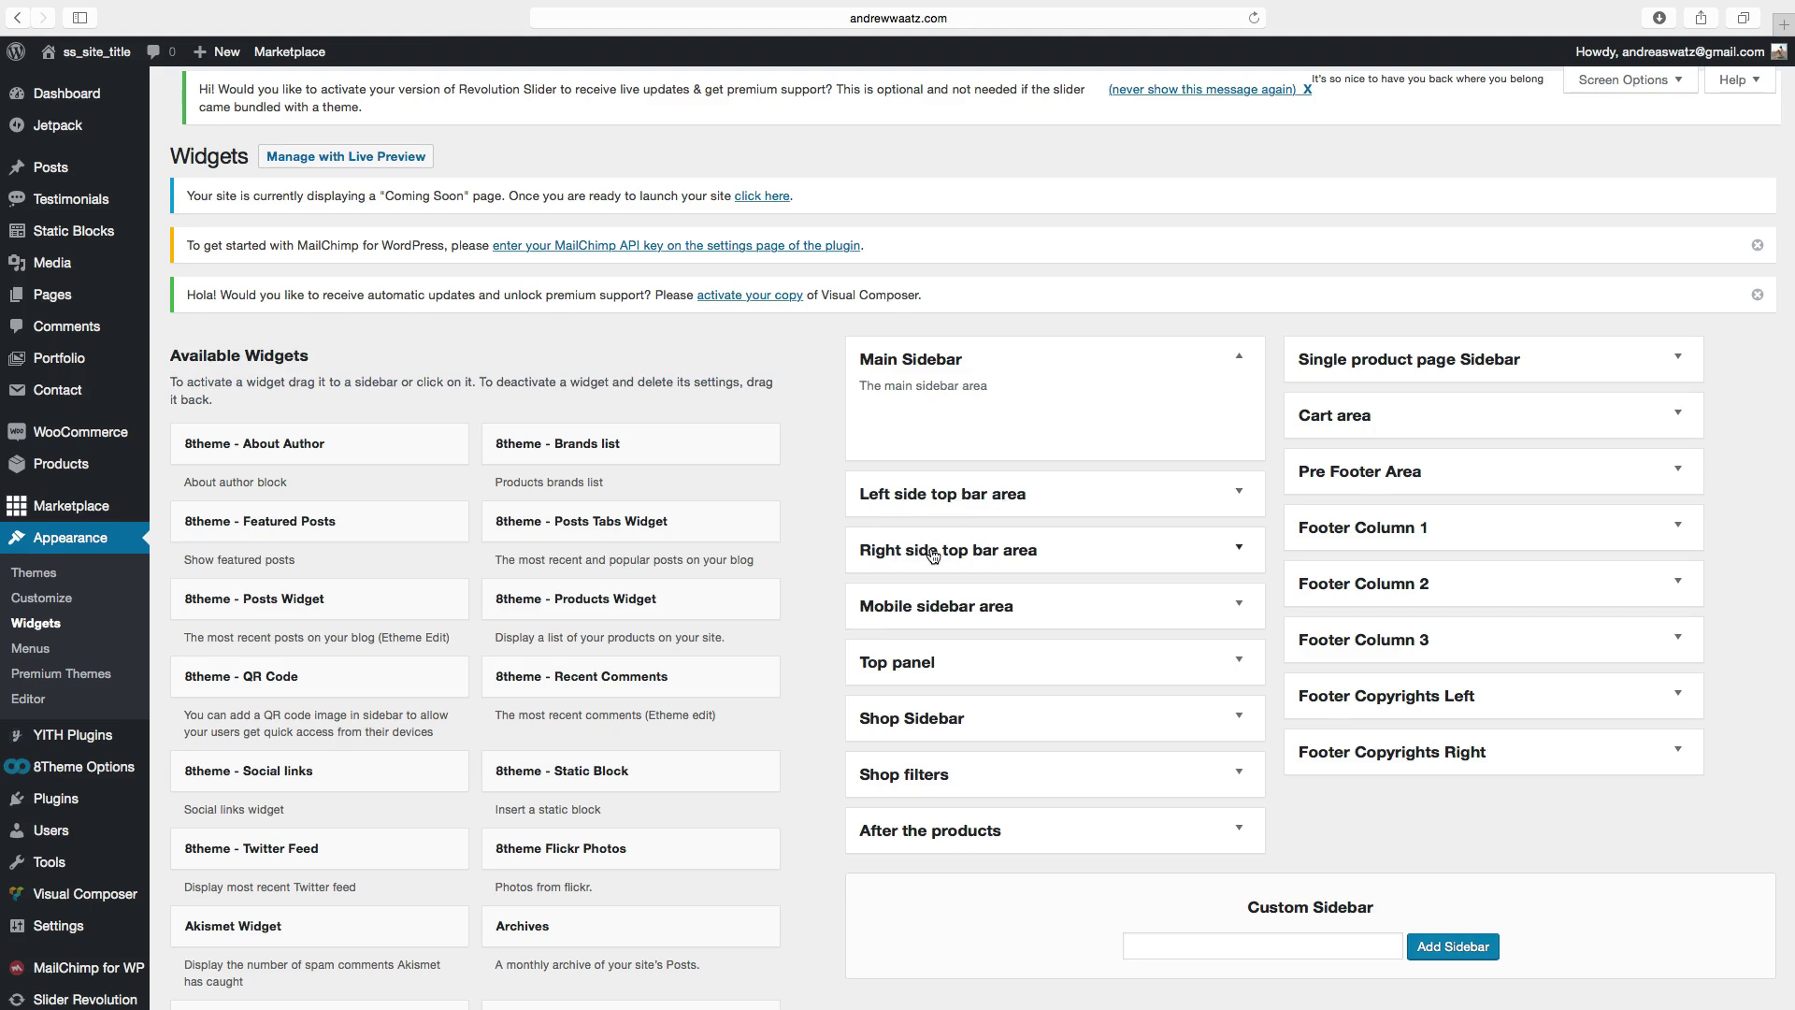
scroll(521, 661, "down", 5)
mouse_move(194, 852)
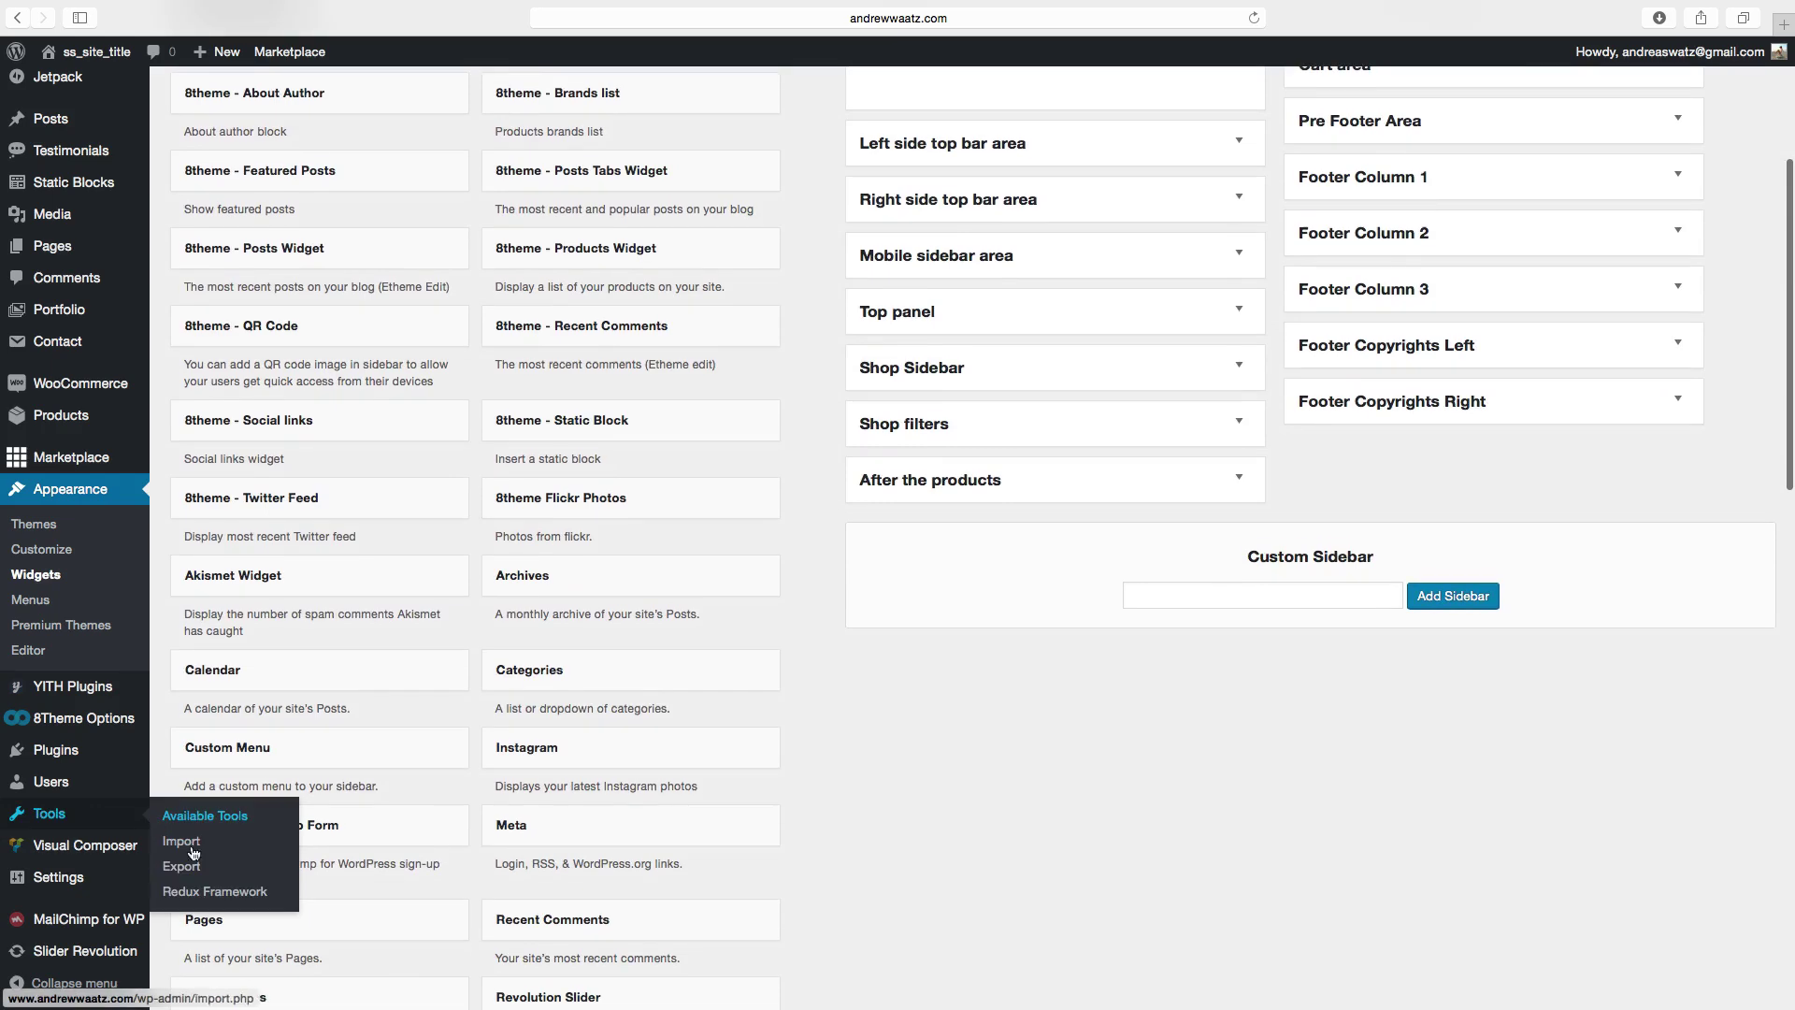
scroll(412, 823, "down", 4)
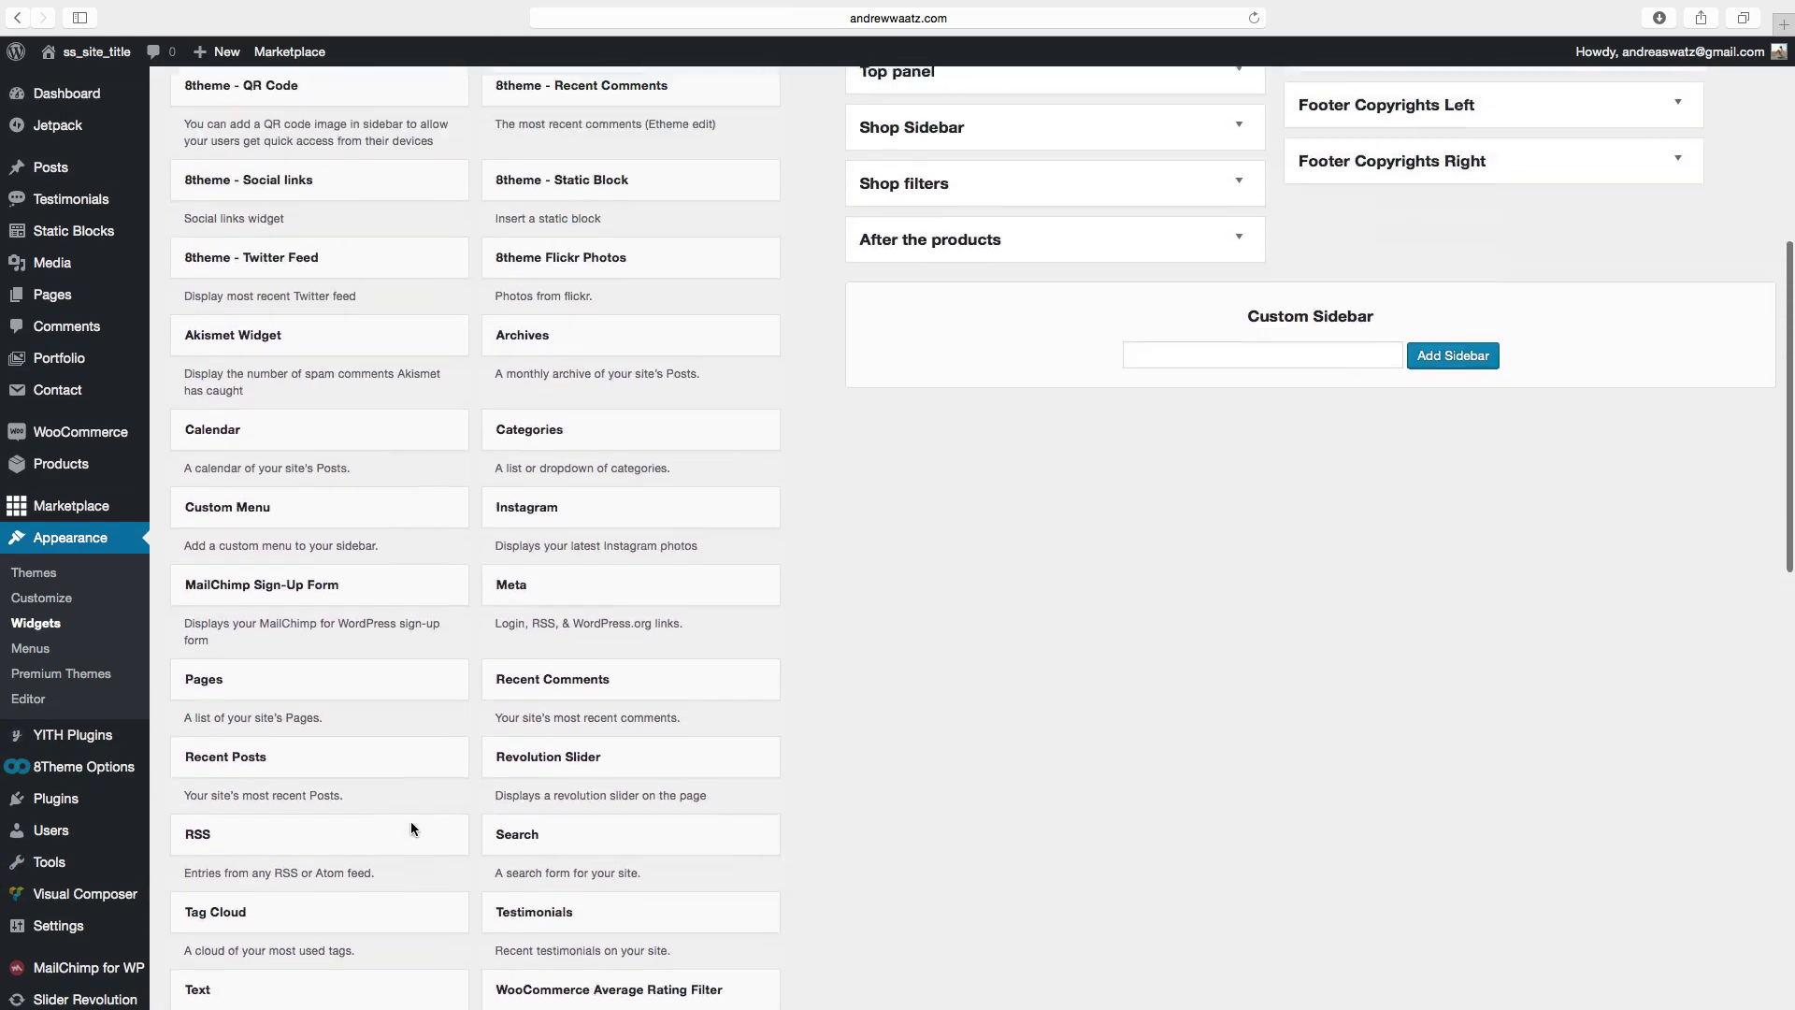
scroll(411, 828, "up", 3)
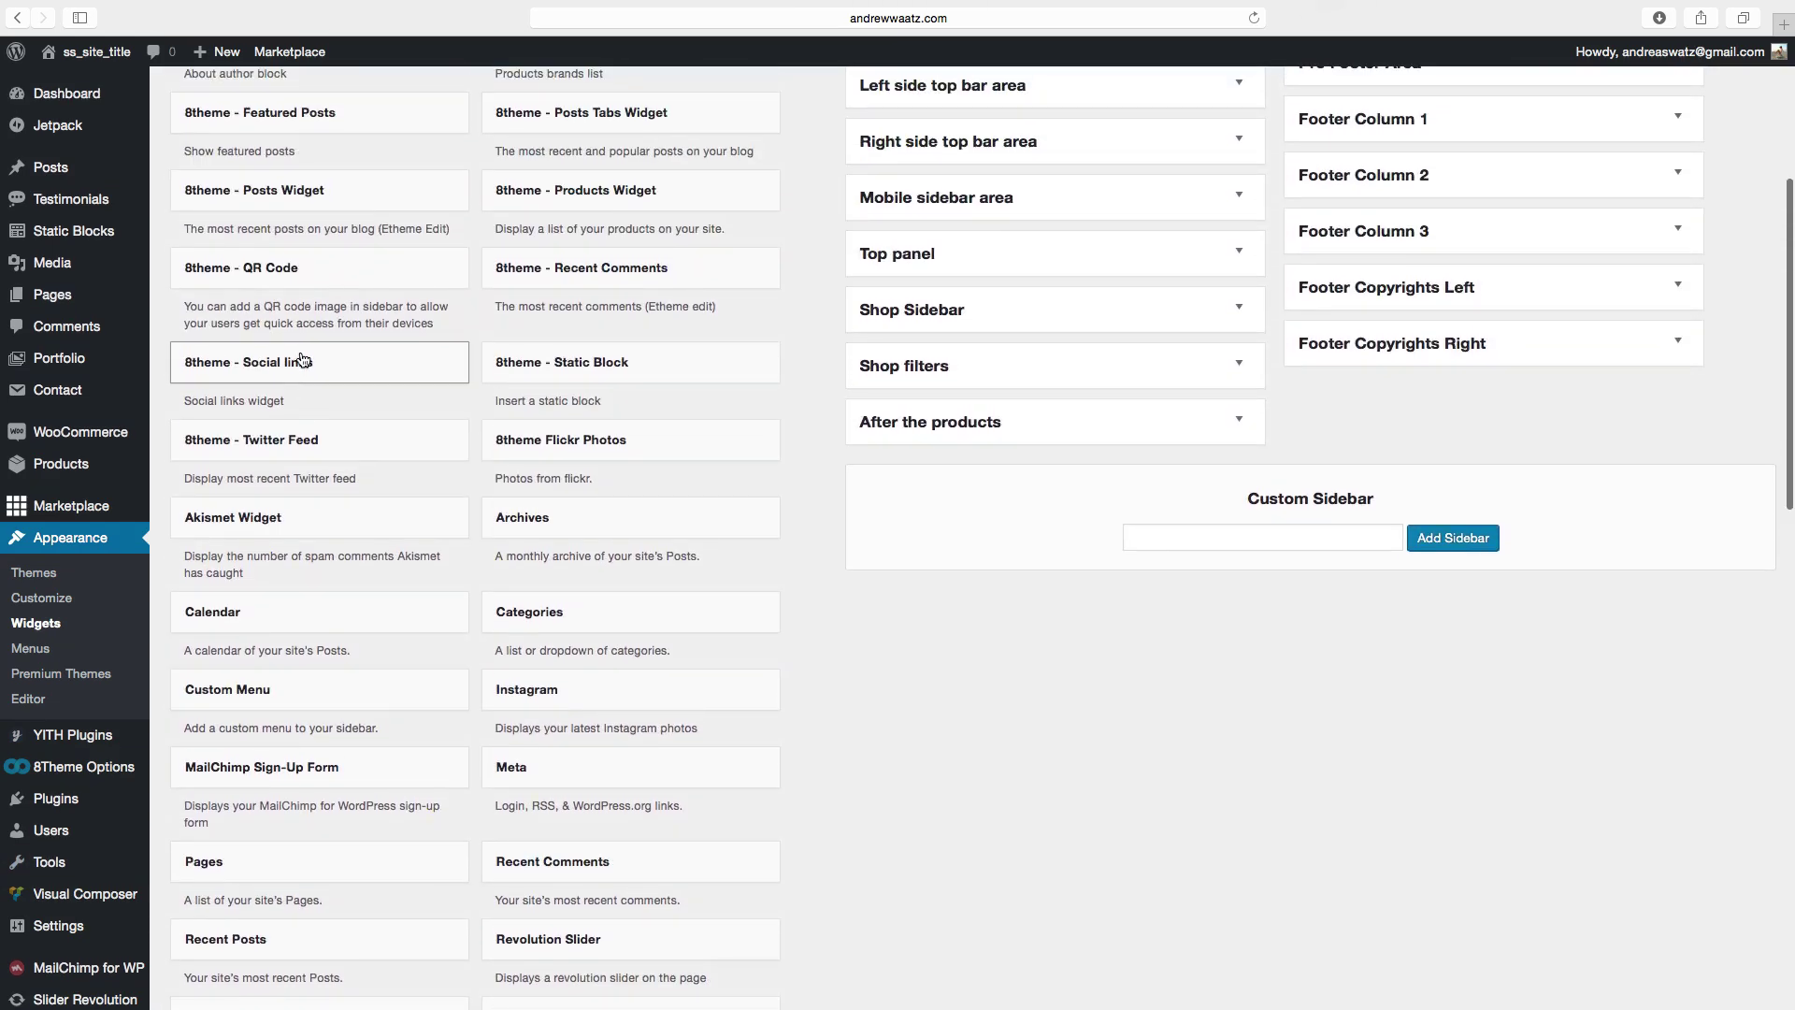
left_click(301, 361)
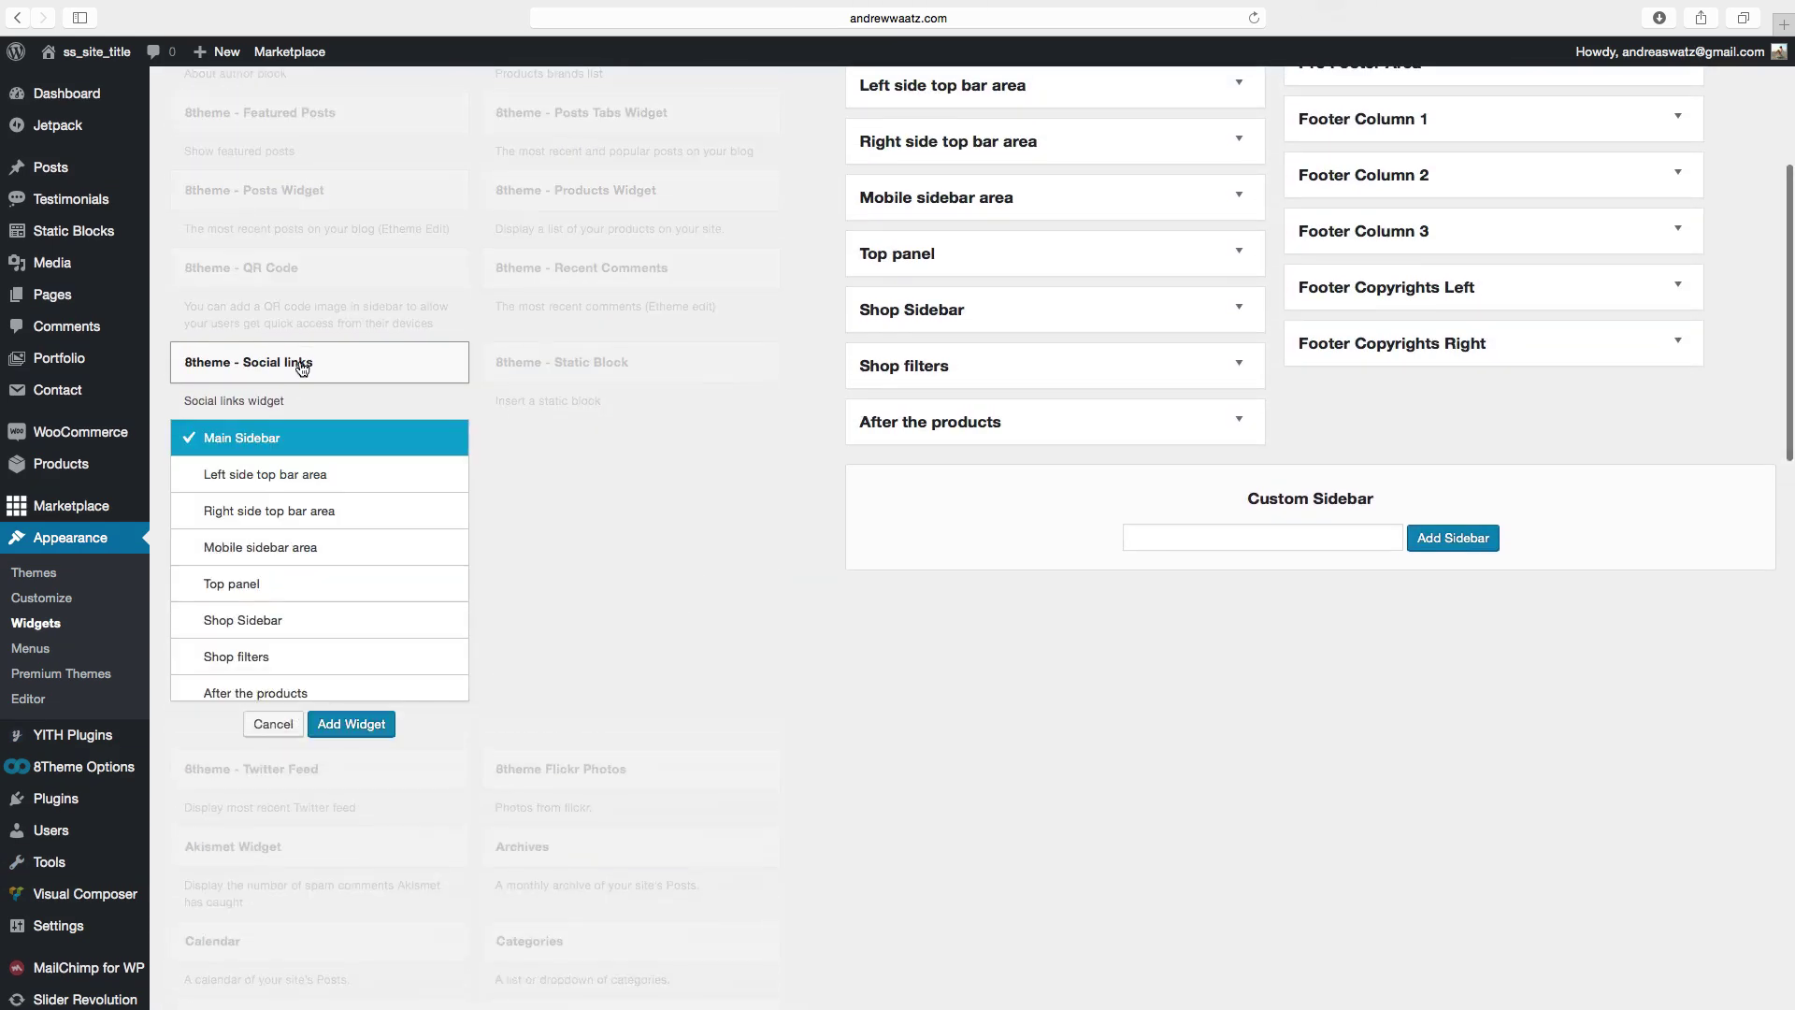
left_click(273, 514)
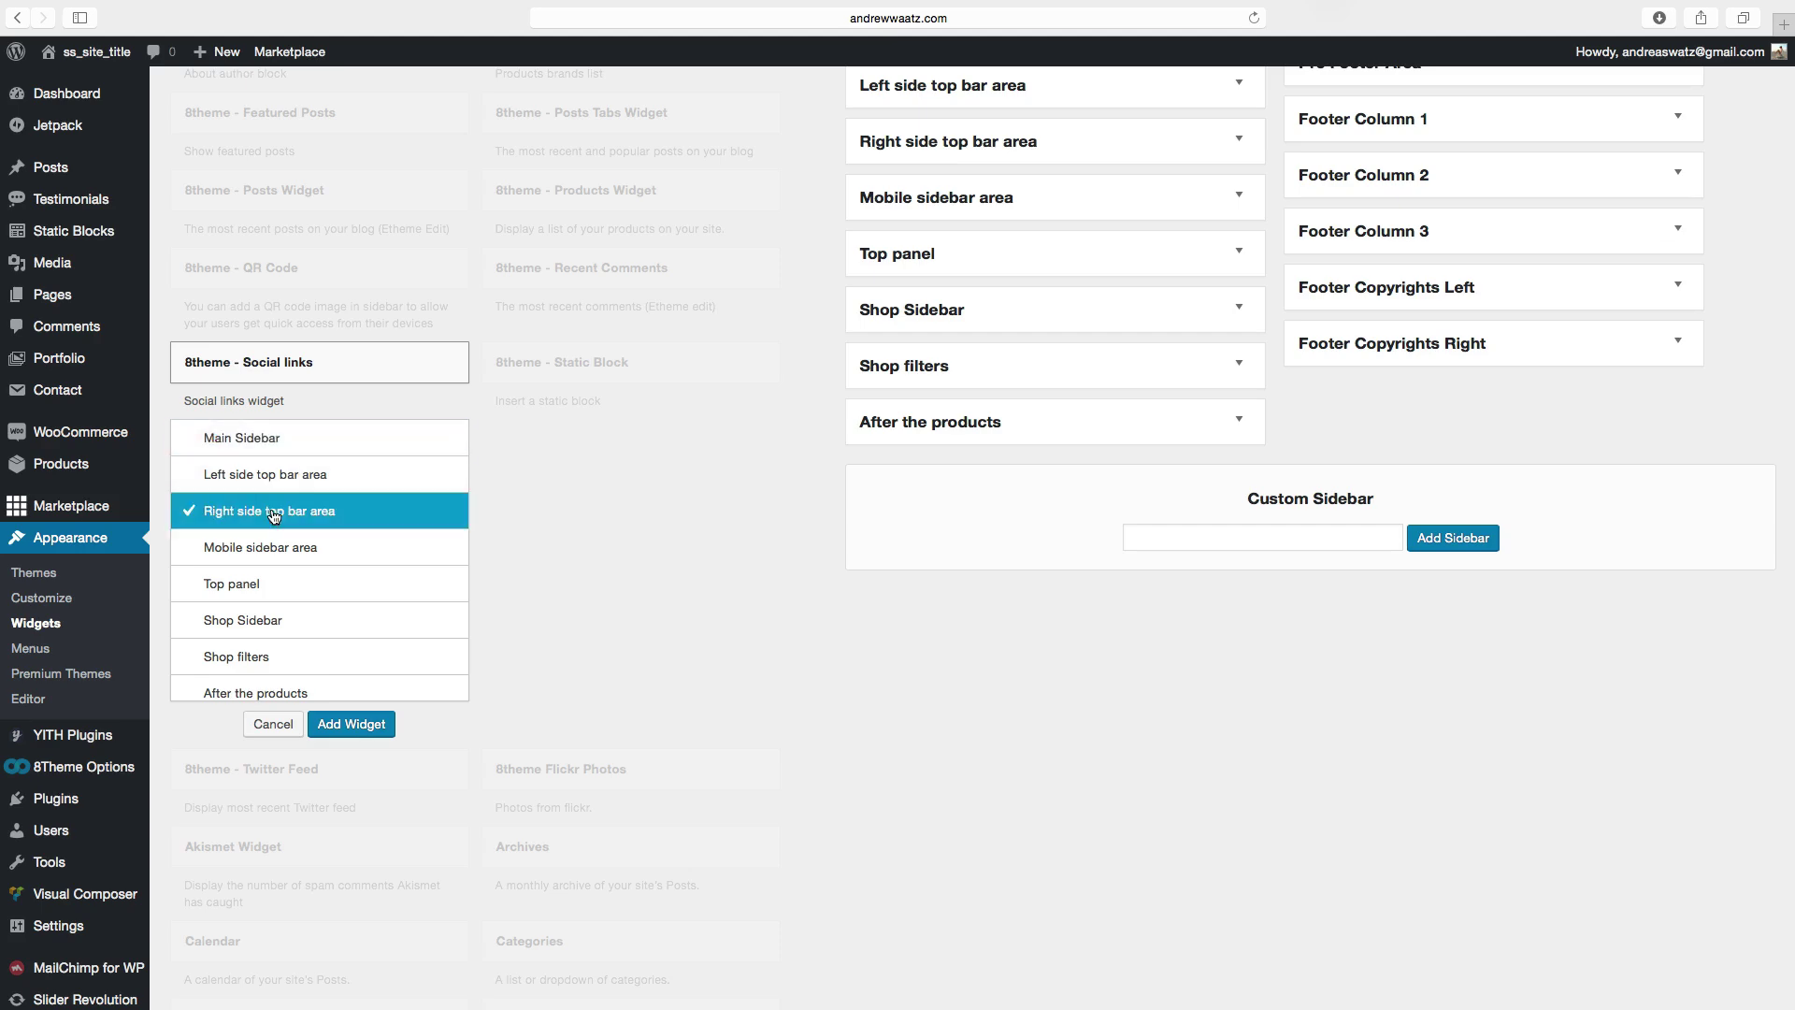
left_click(350, 725)
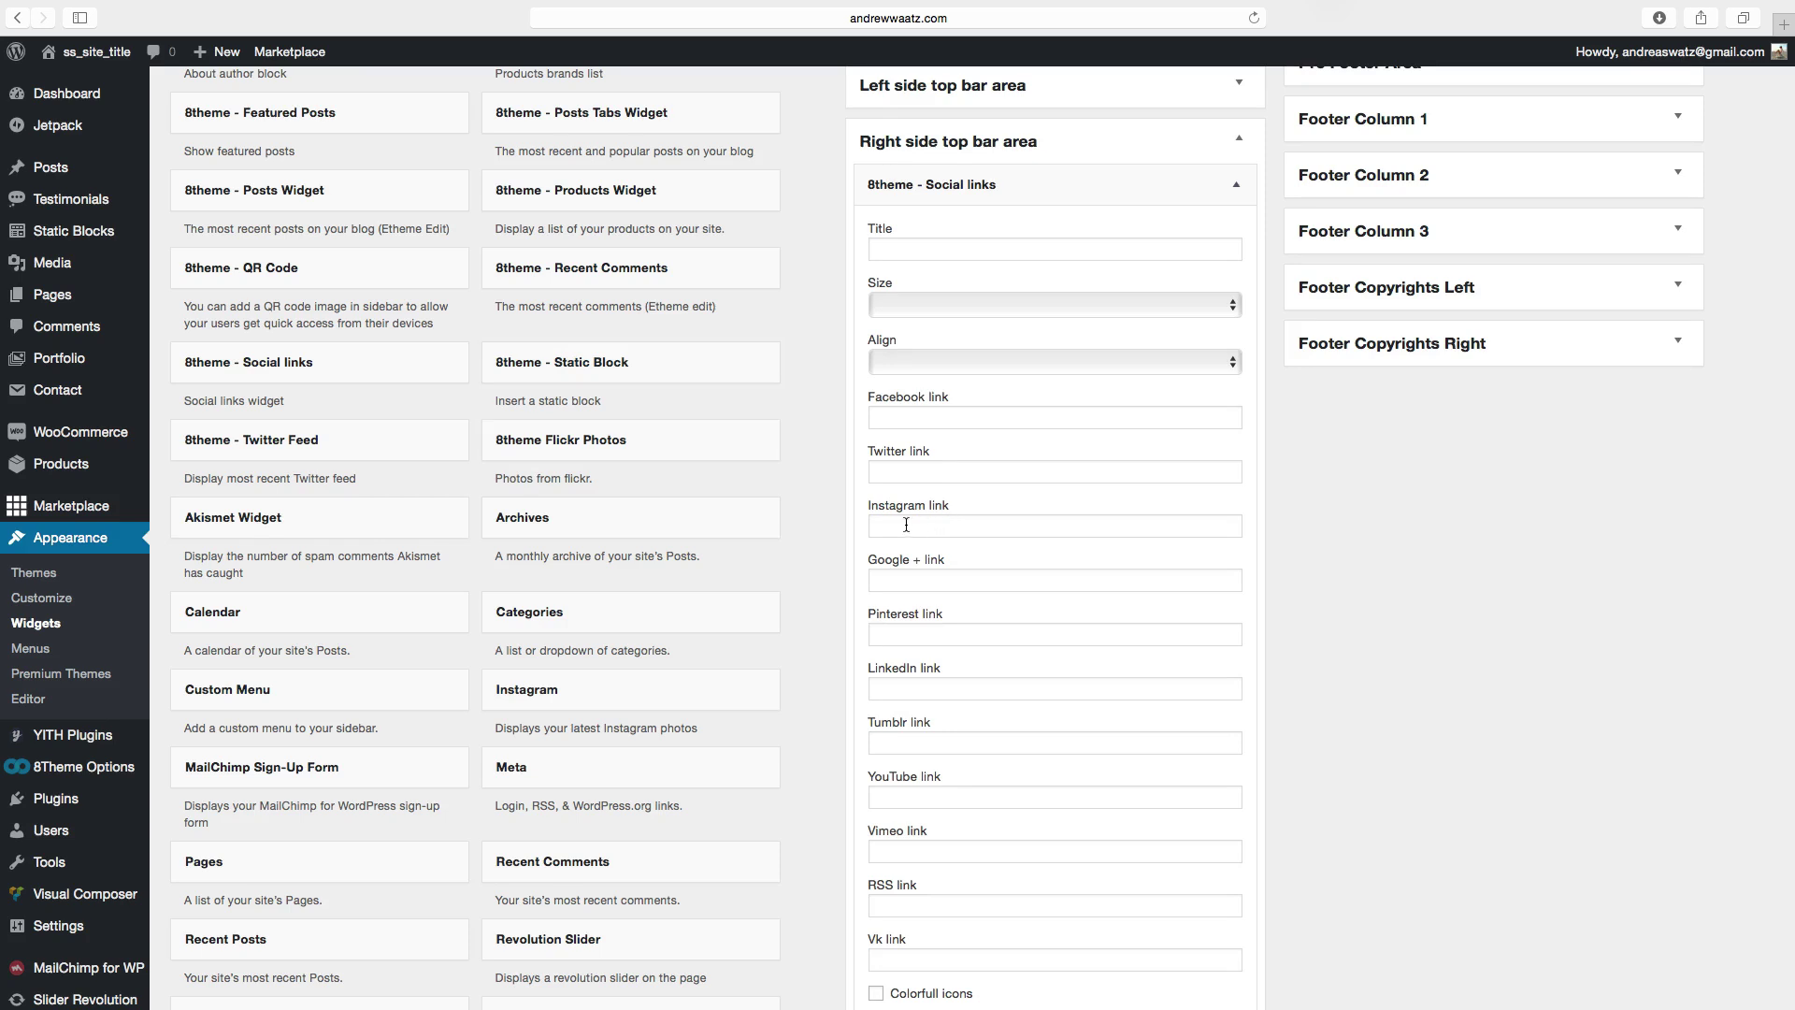
Step: Enter # as the Instagram, Google +, Pinterest, LinkedIn, Tumblr and YouTube links in the Social links widget of the Right side top bar area
left_click(906, 524)
type("#")
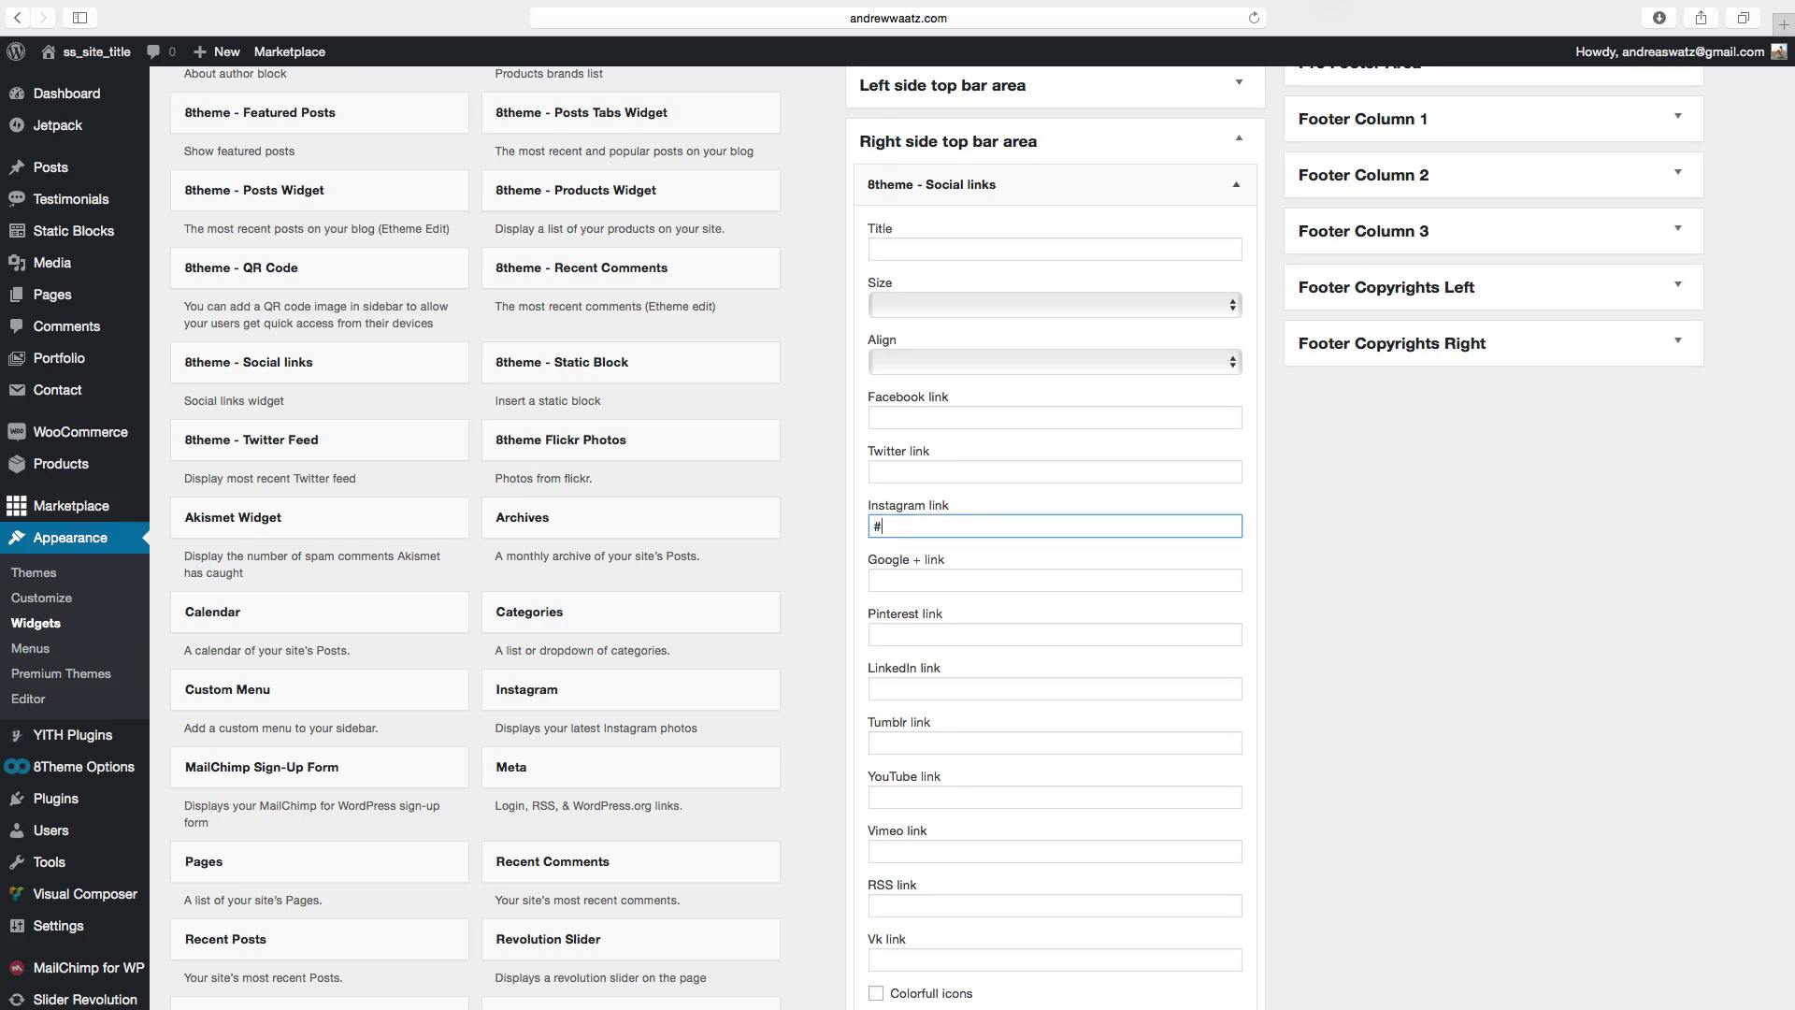
left_click(908, 573)
type("#")
left_click(907, 630)
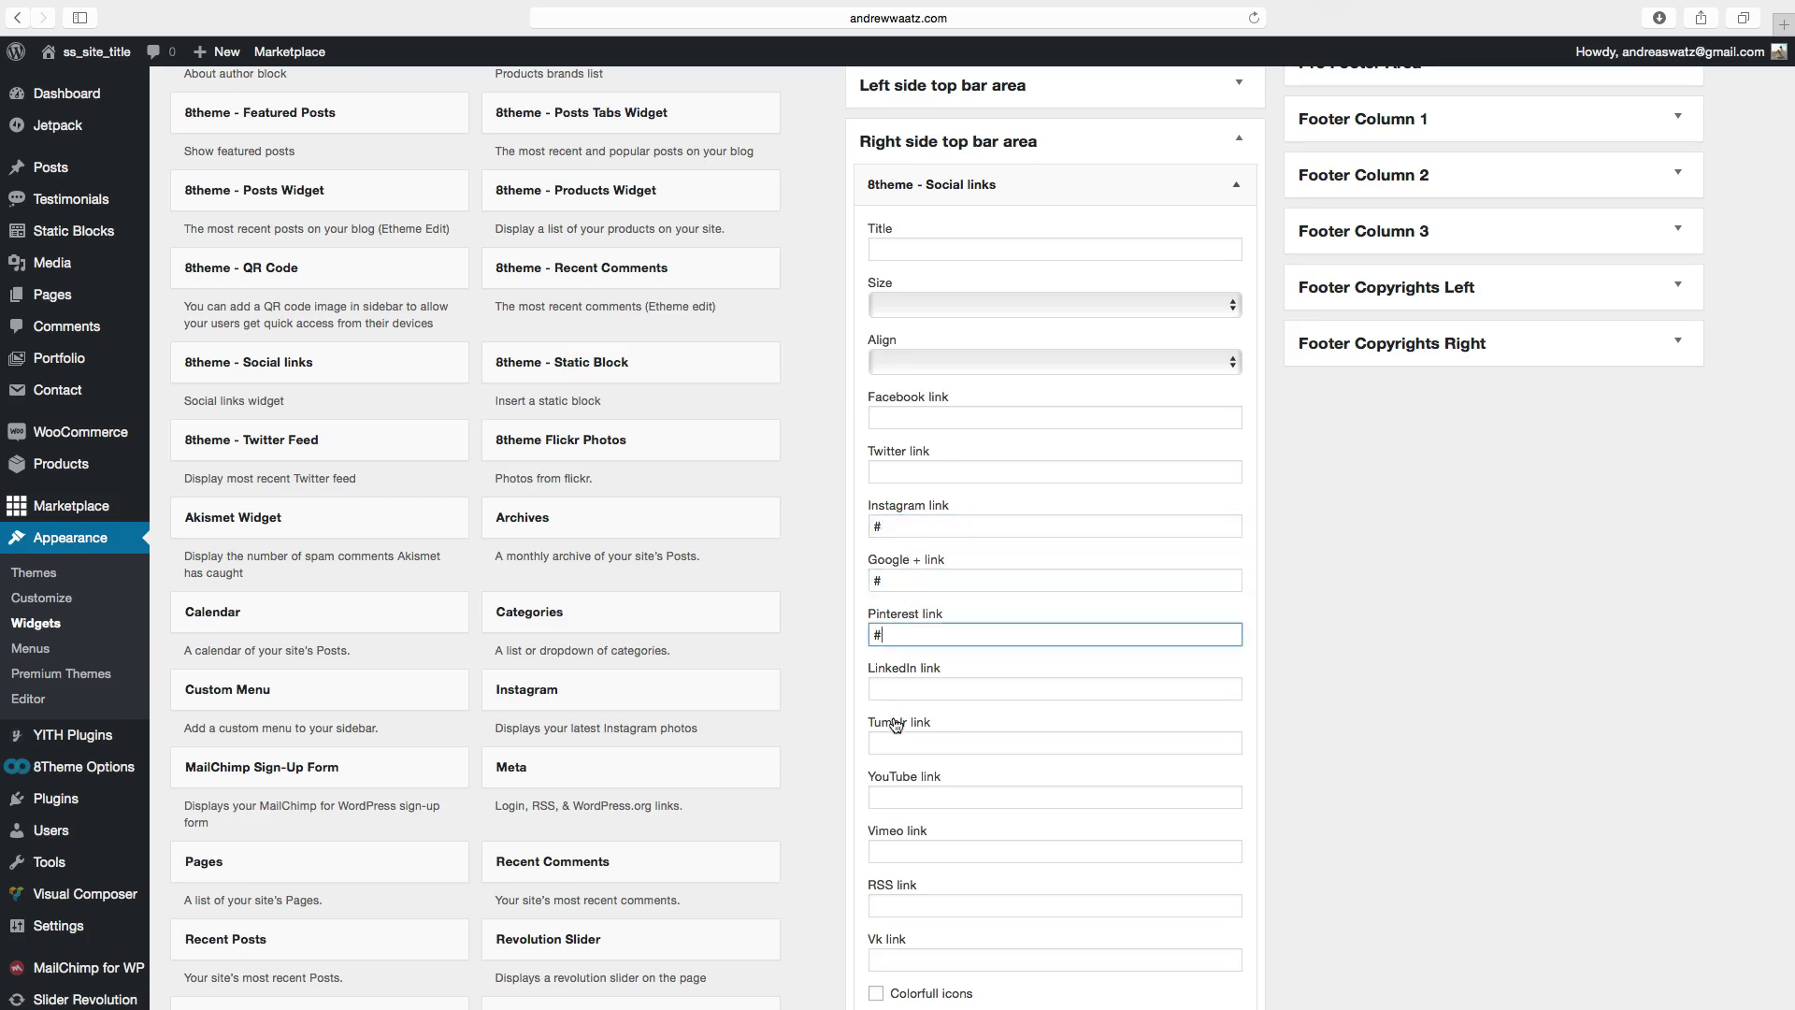
left_click(896, 686)
type("#")
left_click(901, 743)
type("#")
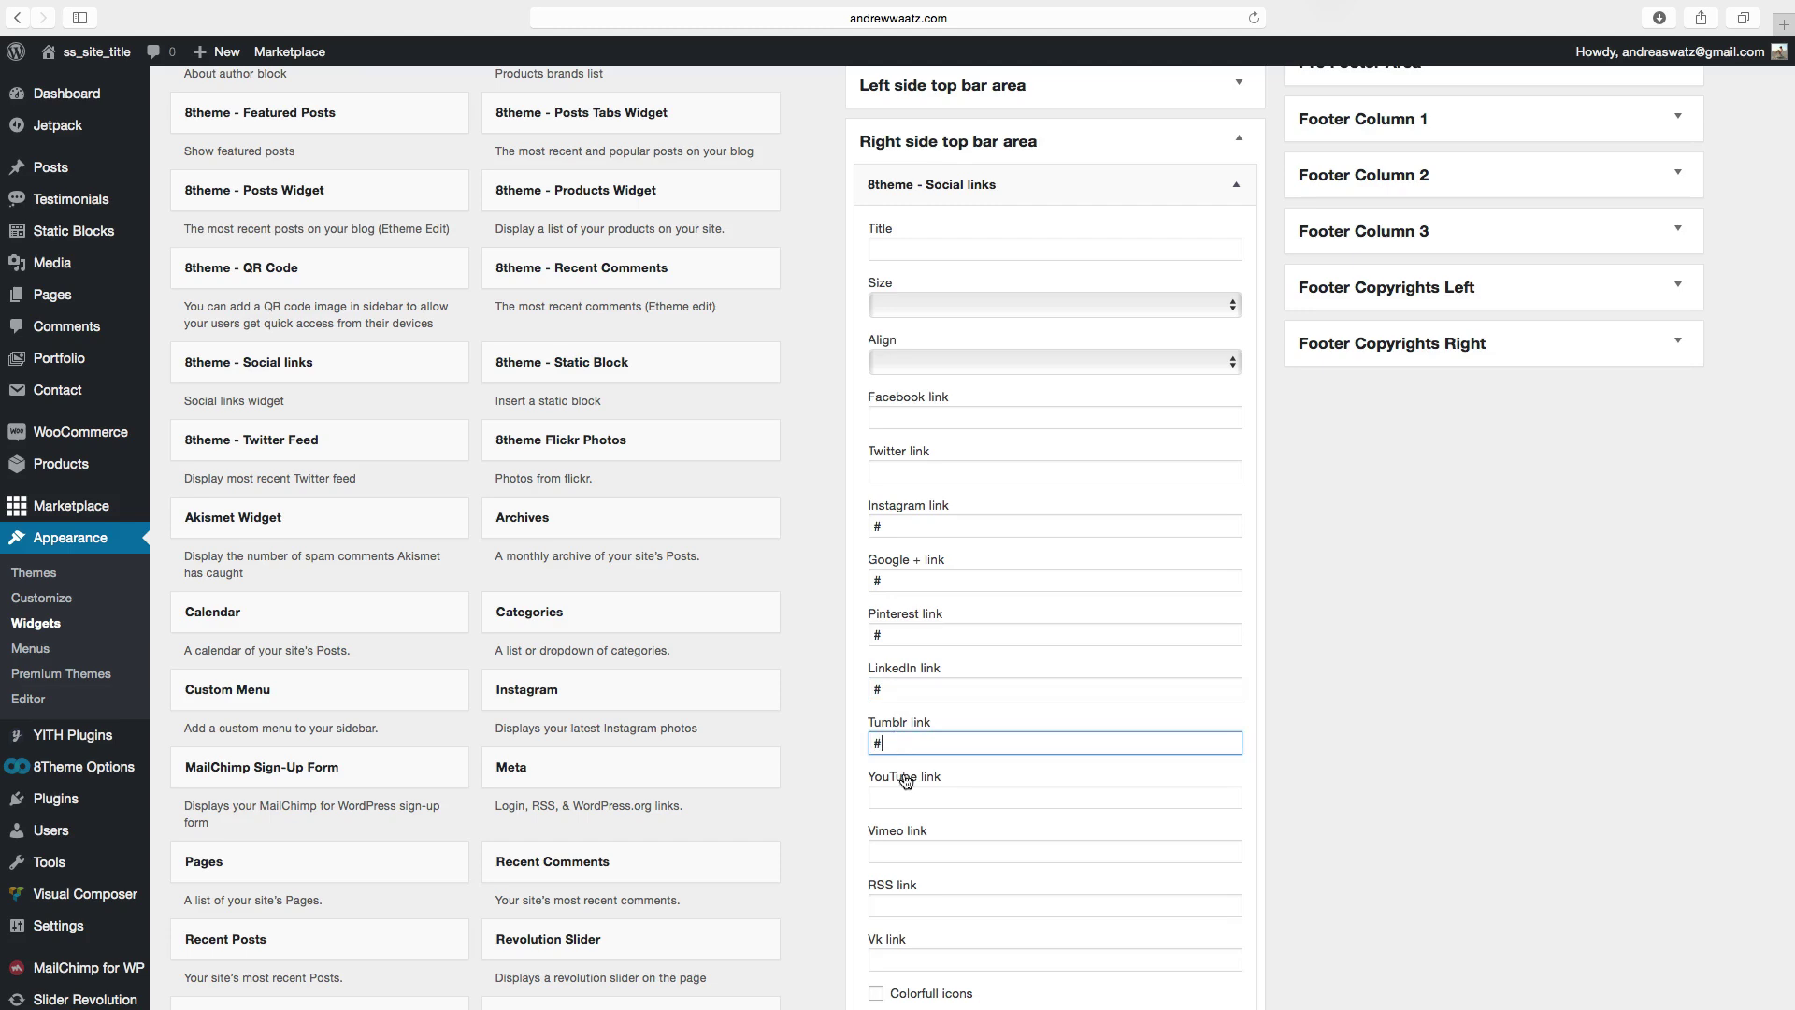
left_click(903, 795)
type("#")
Step: Save the top bar Social links widget with Colorfull icons enabled and open the website to check the top bar
scroll(899, 761, "down", 5)
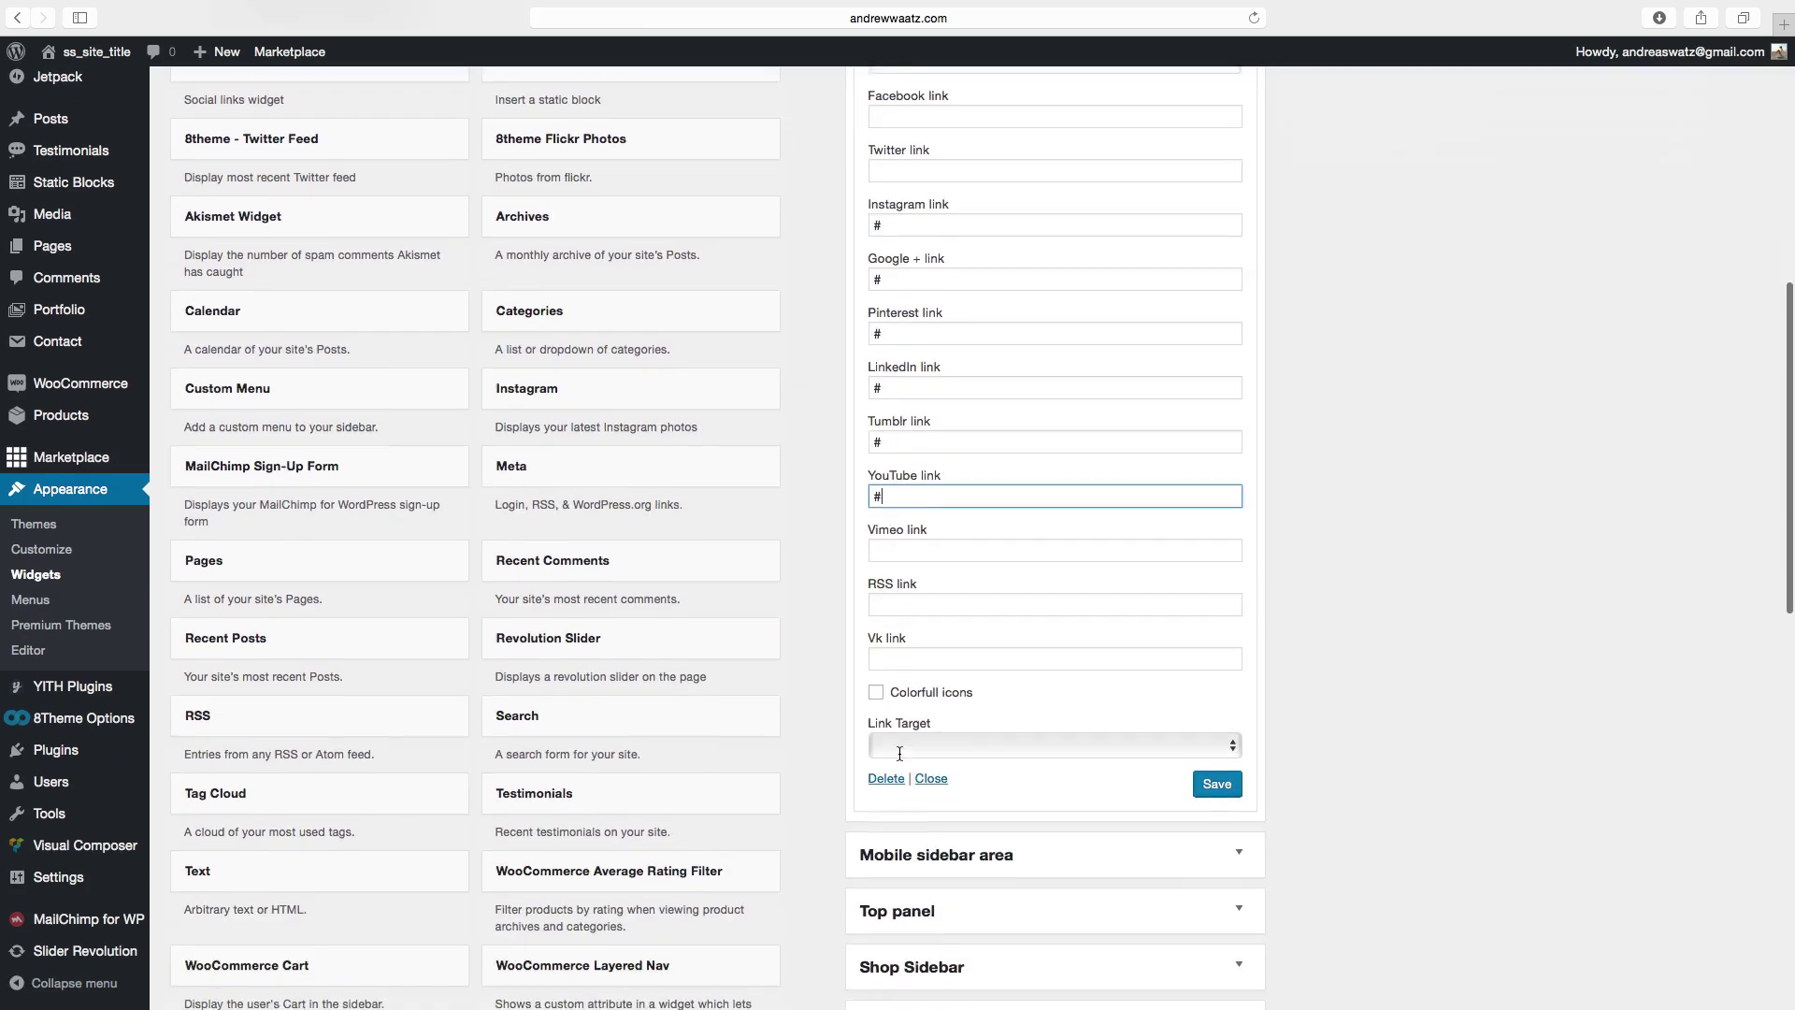
scroll(1090, 679, "down", 2)
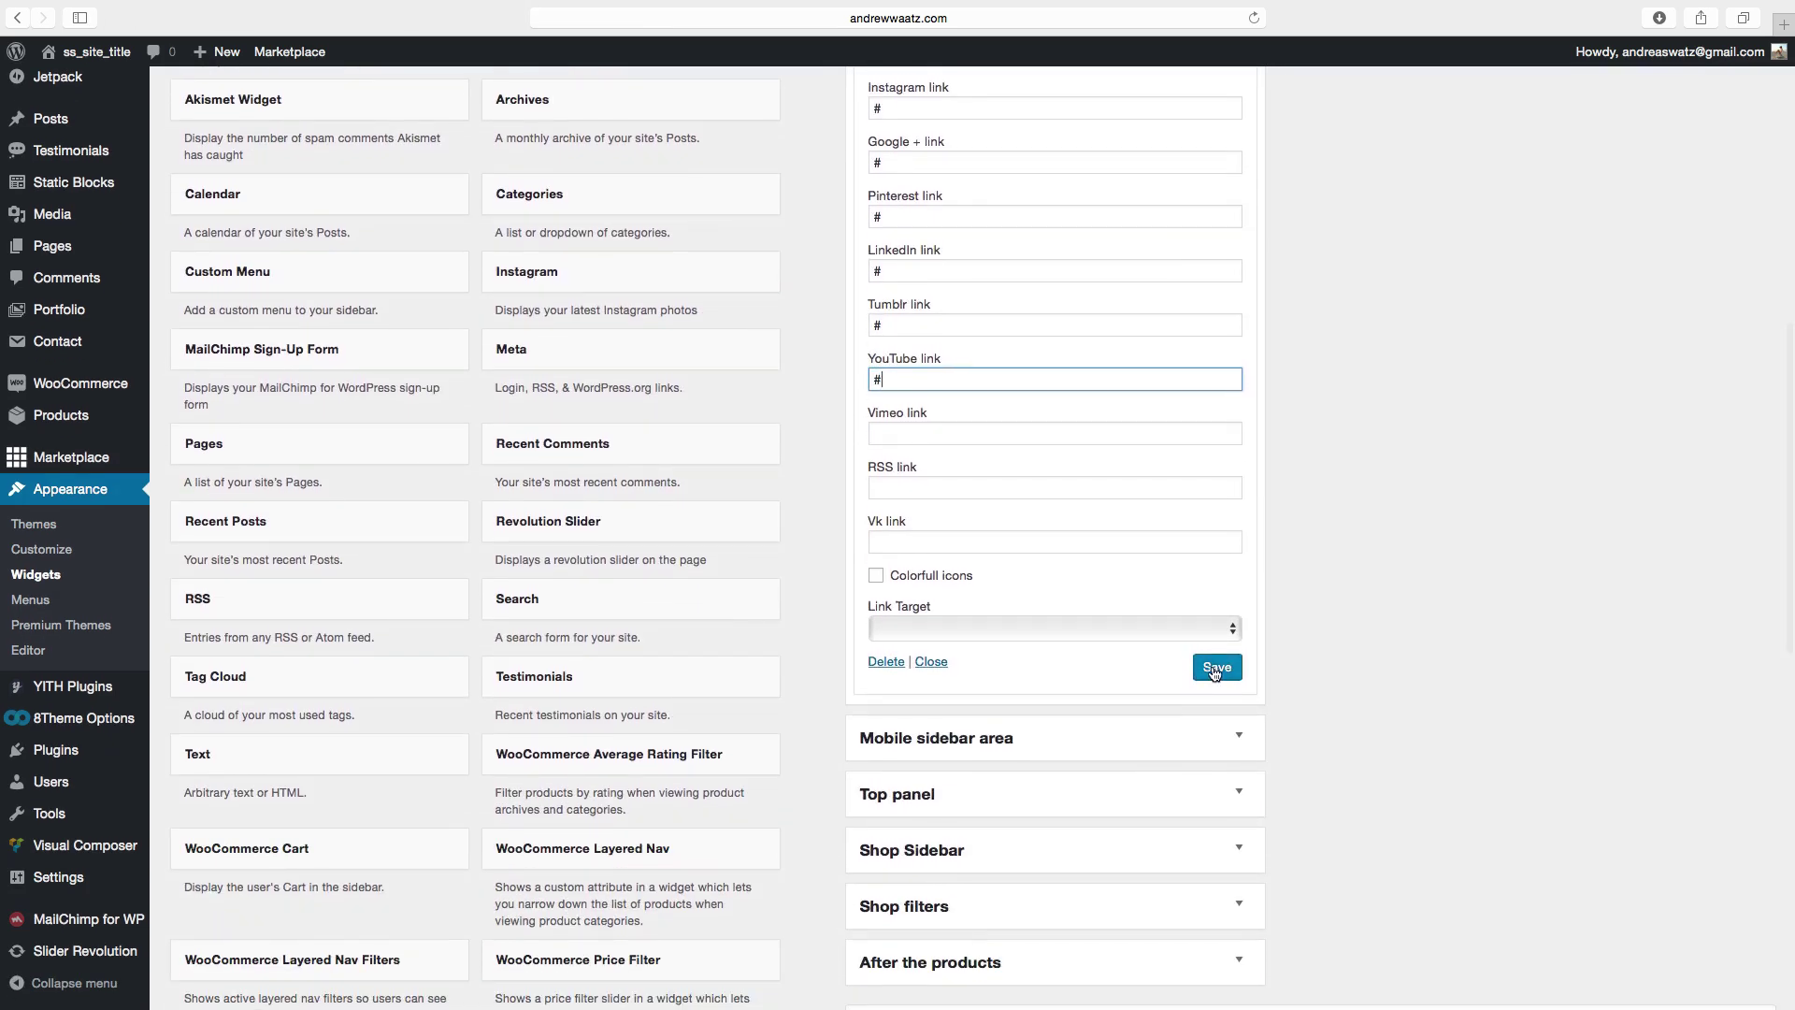
left_click(1214, 669)
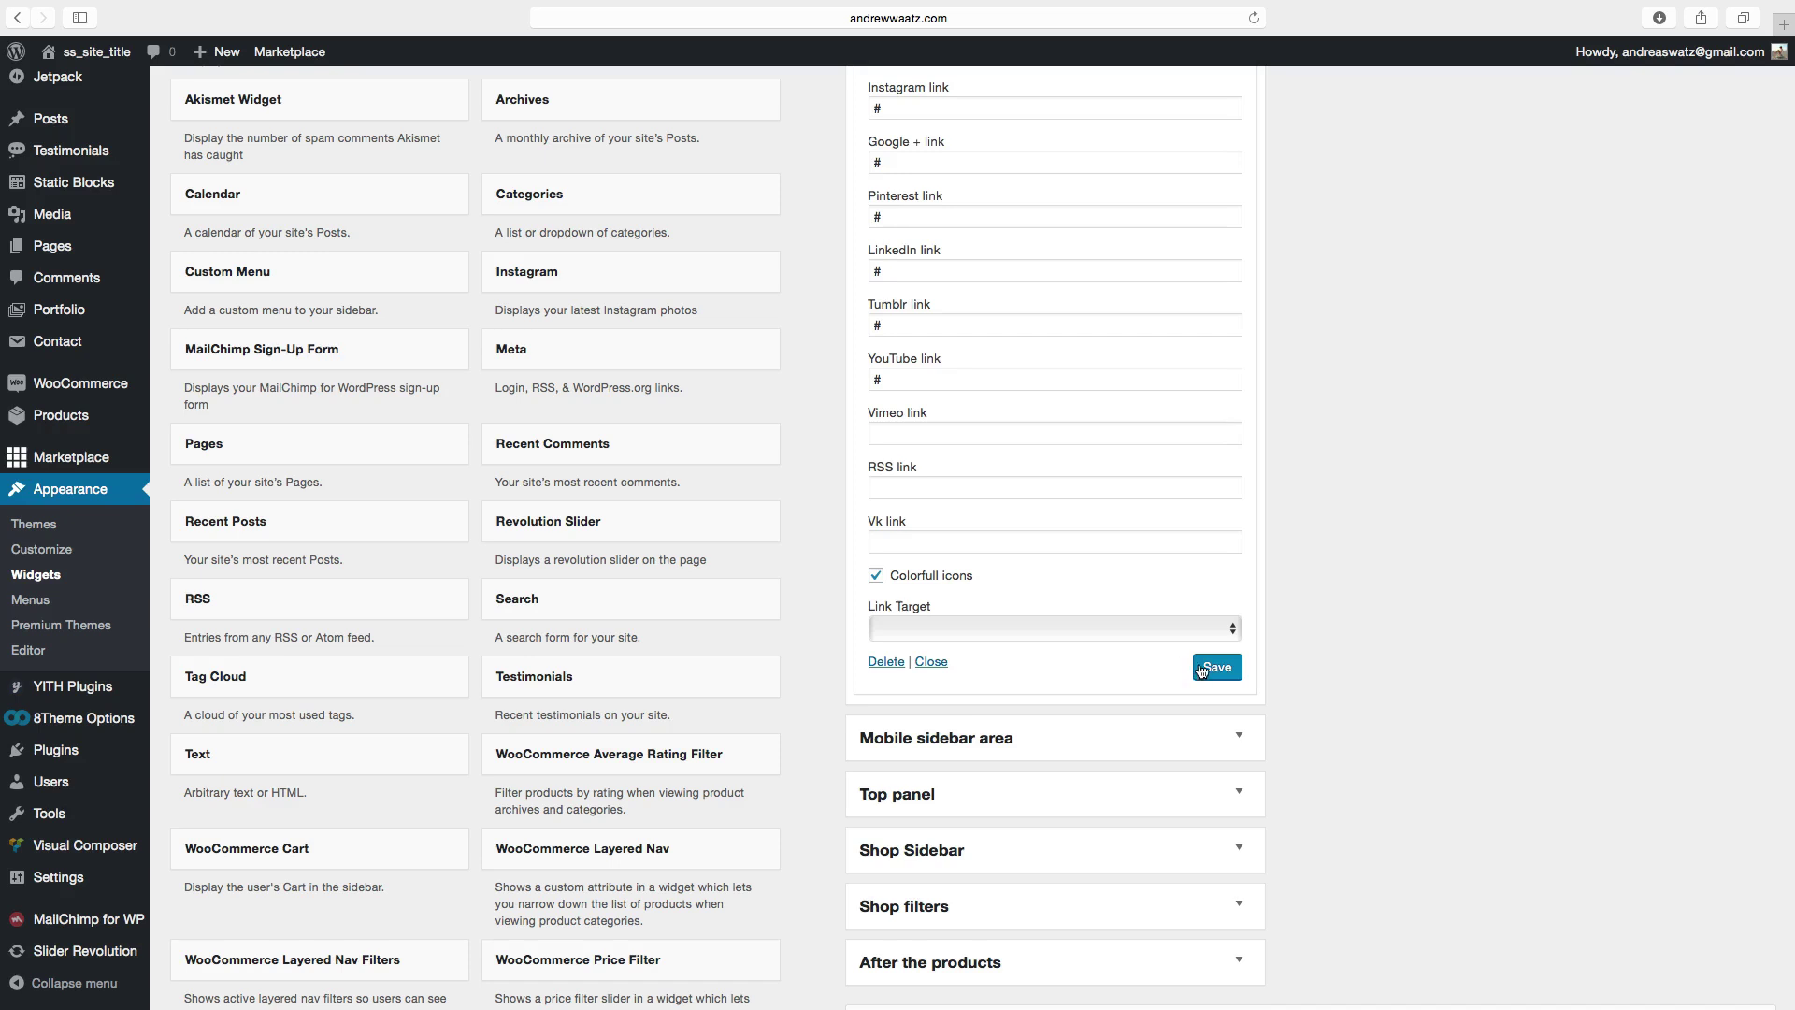
left_click(105, 56)
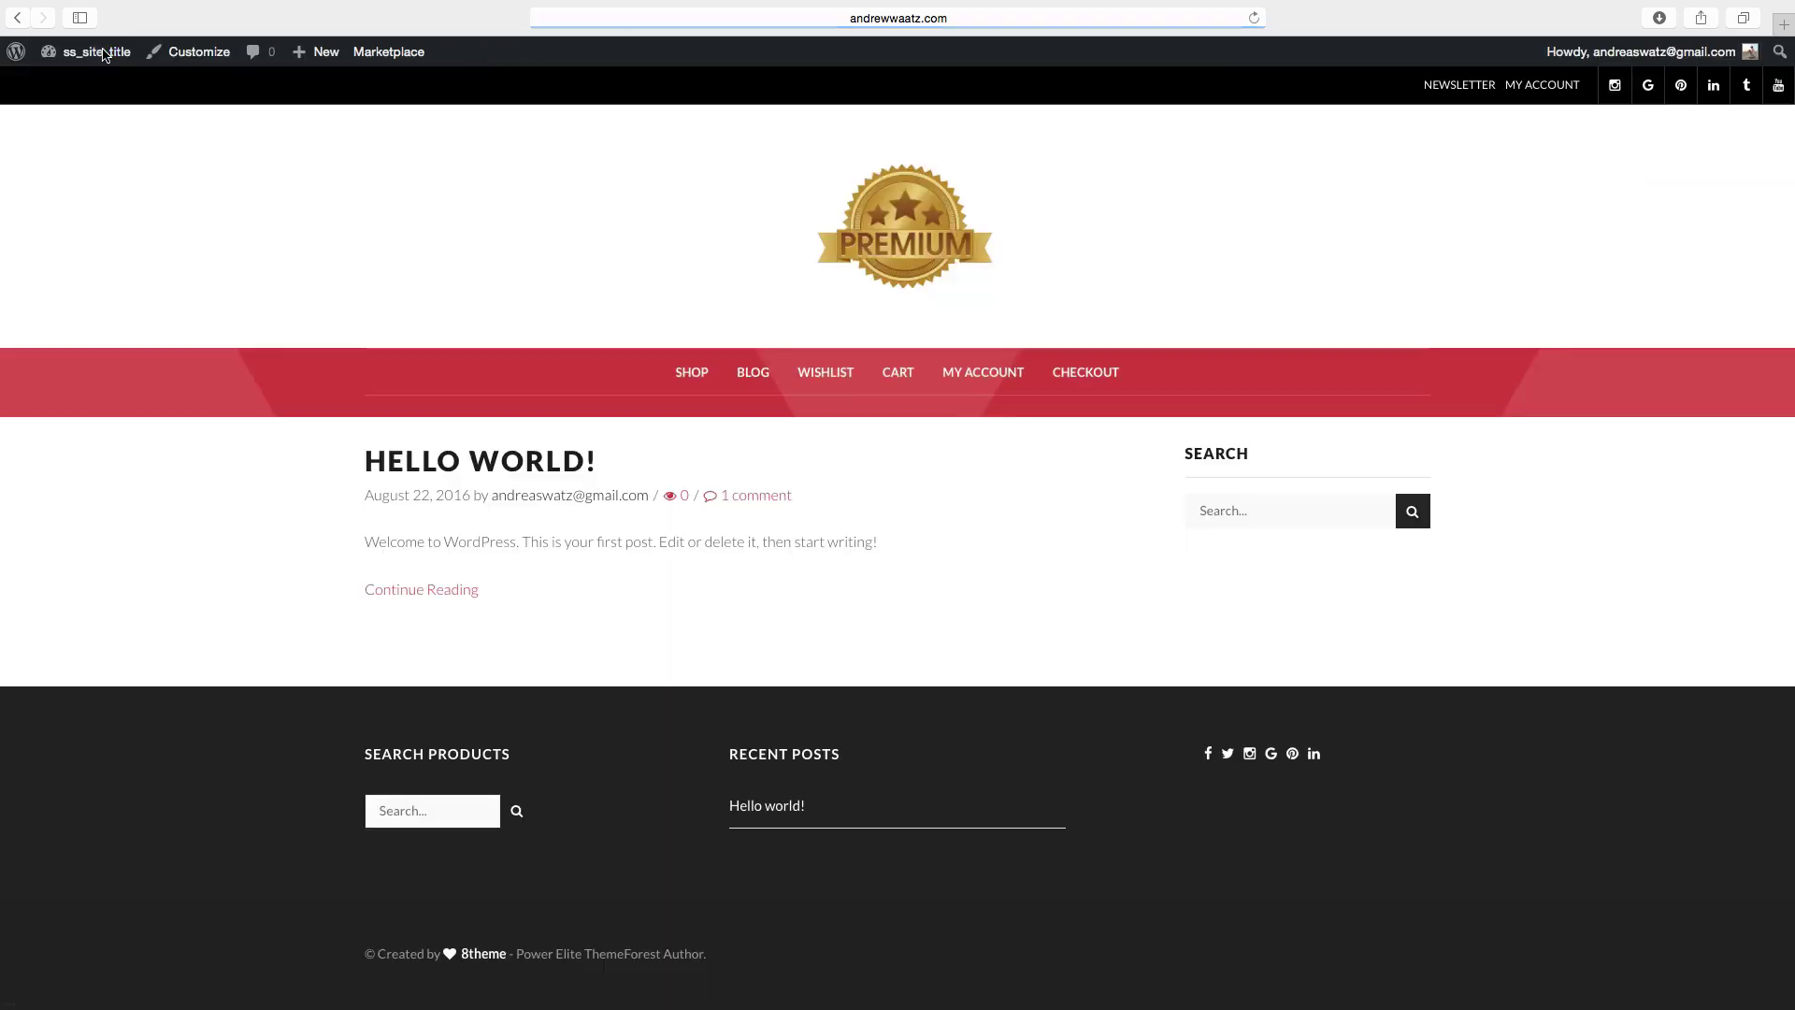
mouse_move(119, 75)
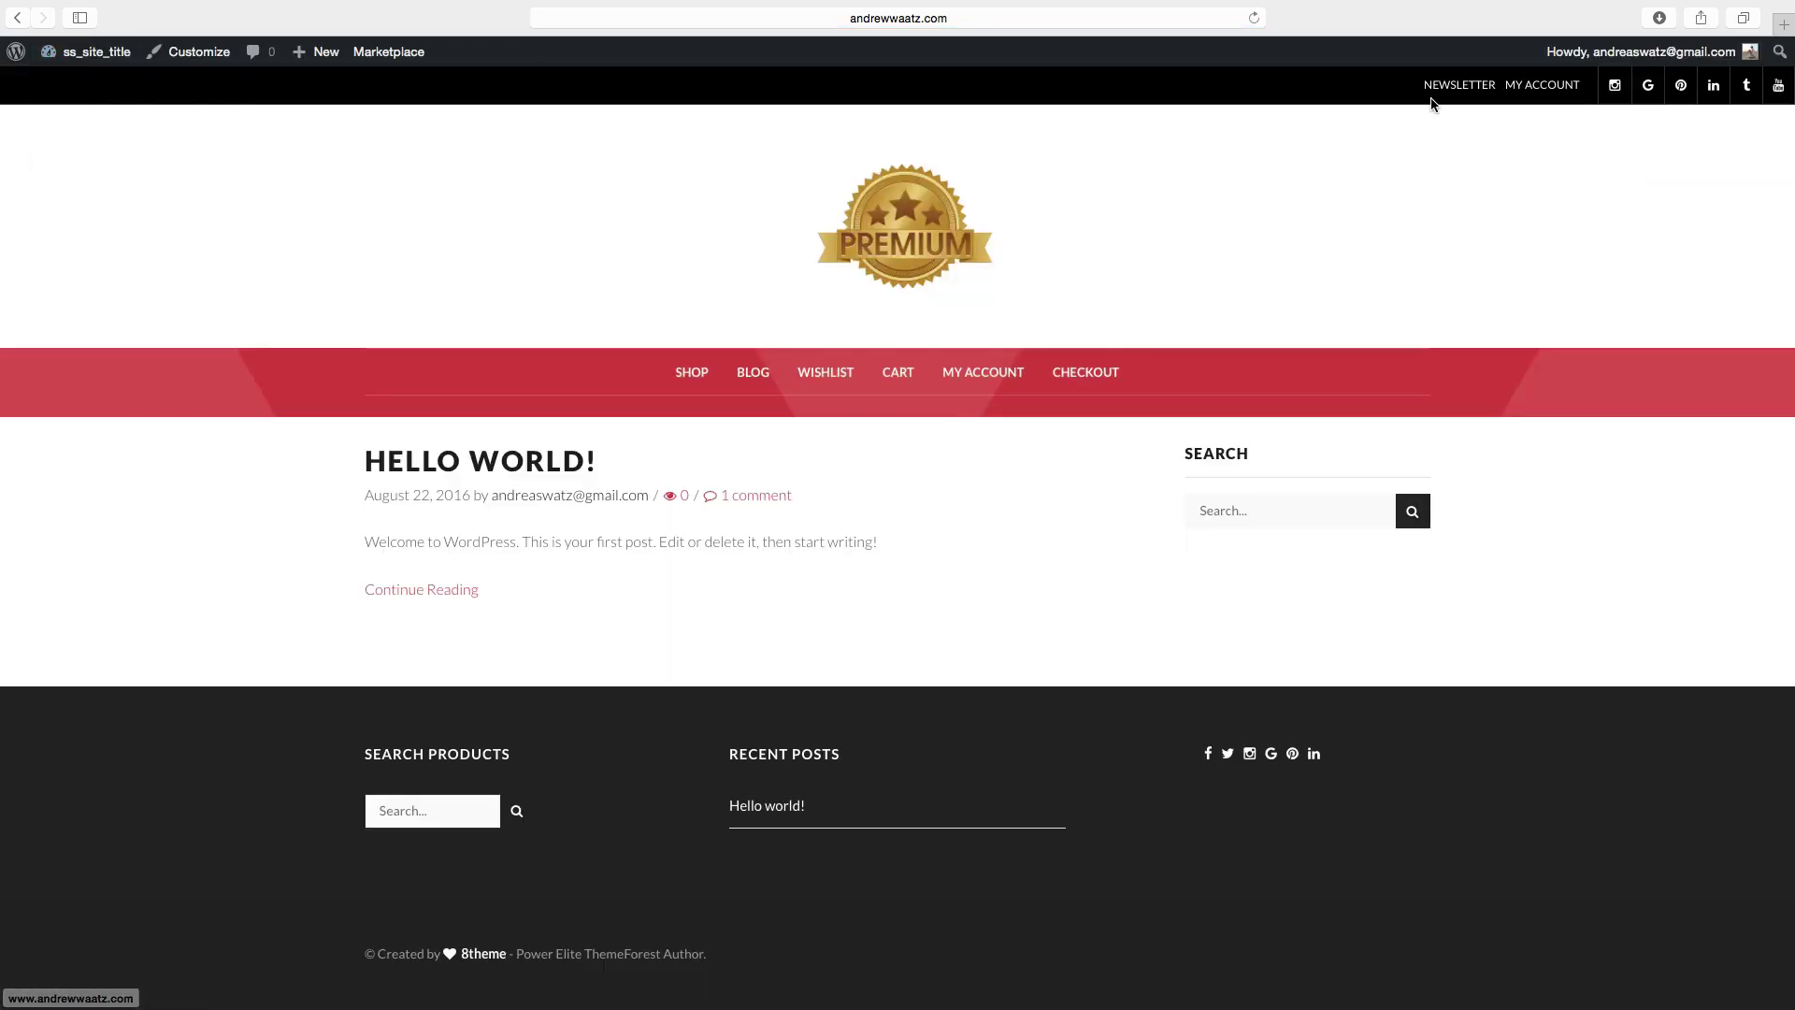